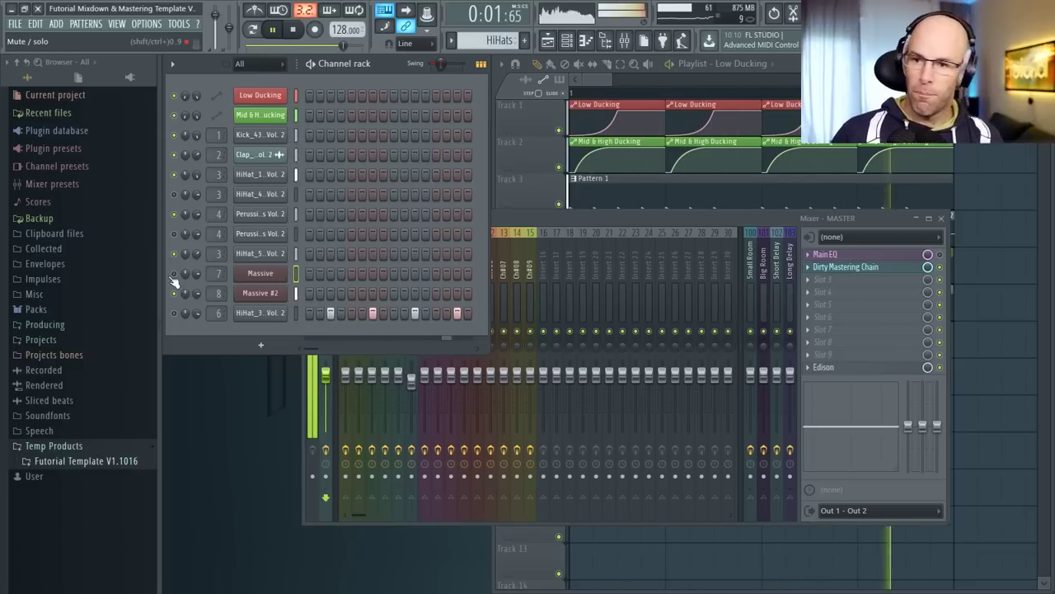
# - Turn the OSC1 Intensity of the first Massive synth while the beat plays, and return from solo to all channels
pyautogui.click(272, 273)
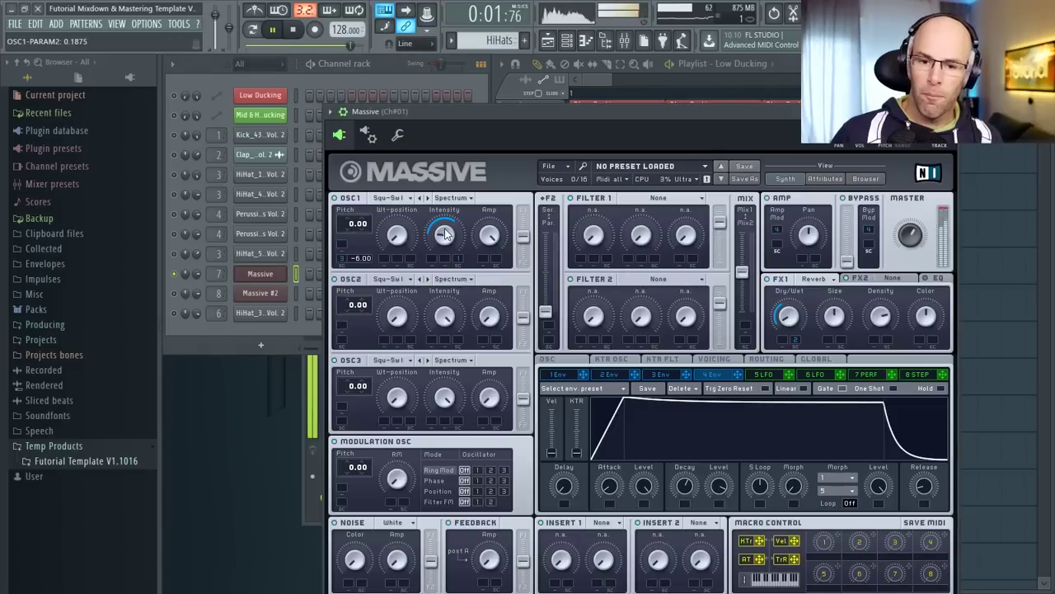
pyautogui.moveTo(446, 235); pyautogui.dragTo(450, 192)
pyautogui.rightClick(175, 278)
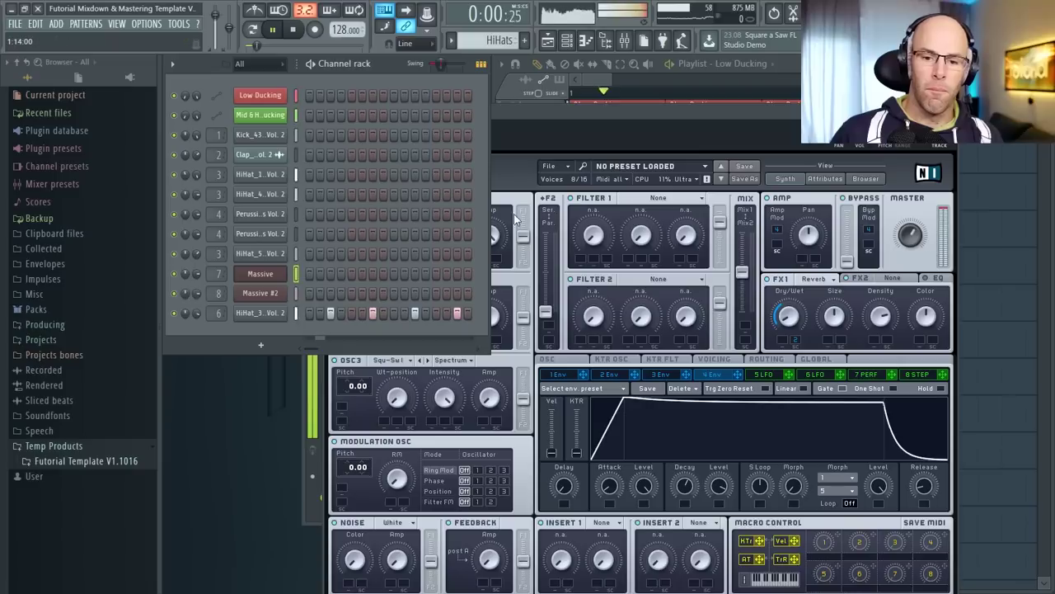
pyautogui.click(529, 115)
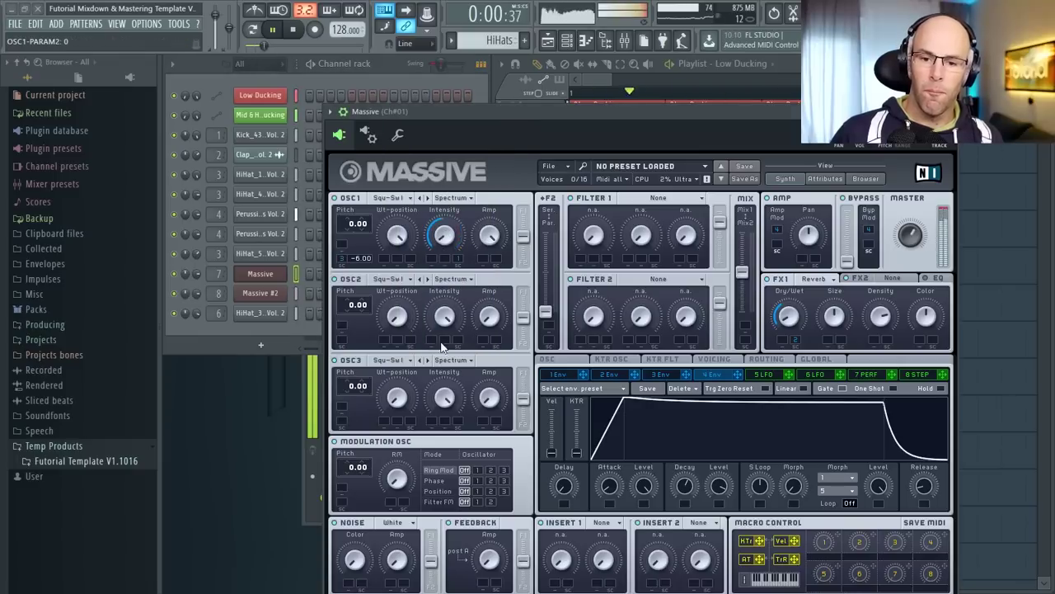
# - Mute the HiHat_3 and HiHat_1 channels while the beat keeps playing
pyautogui.click(195, 315)
pyautogui.click(523, 112)
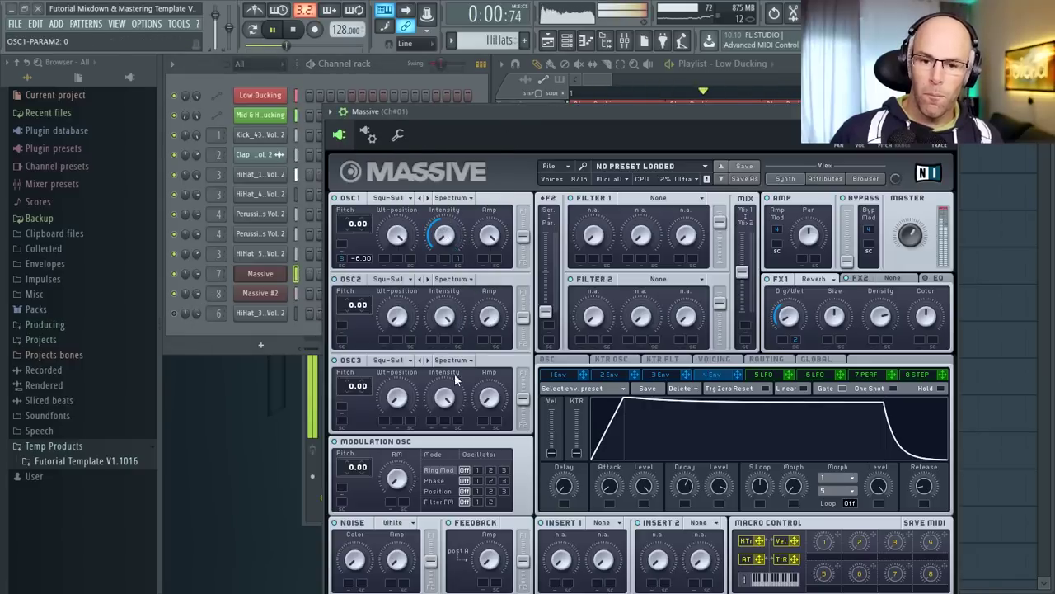
pyautogui.click(176, 158)
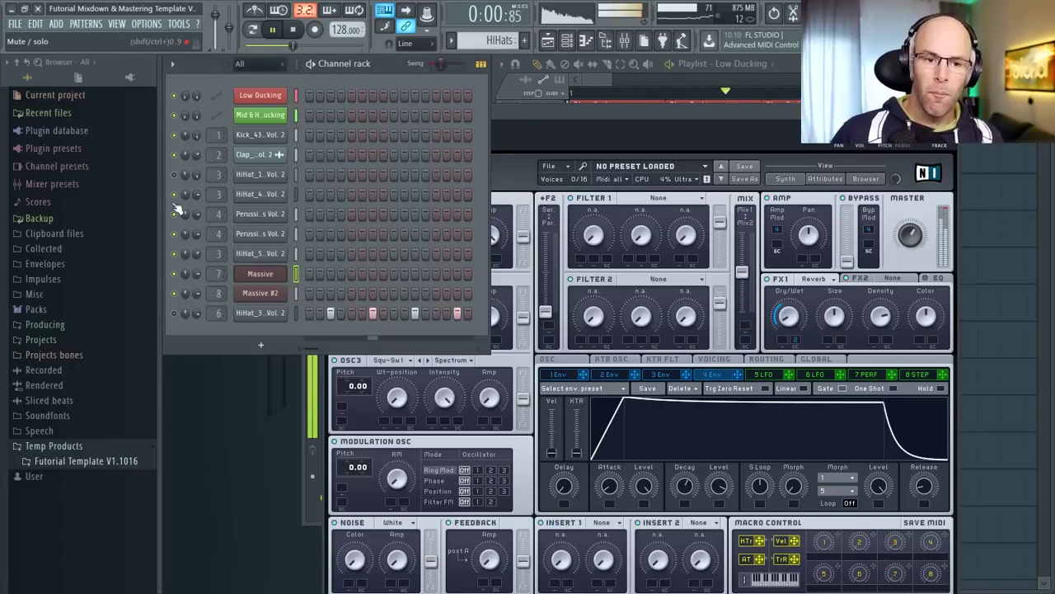
# - Stop playback, close the Massive synth and bring the mixer to the front
pyautogui.press('space')
pyautogui.click(575, 109)
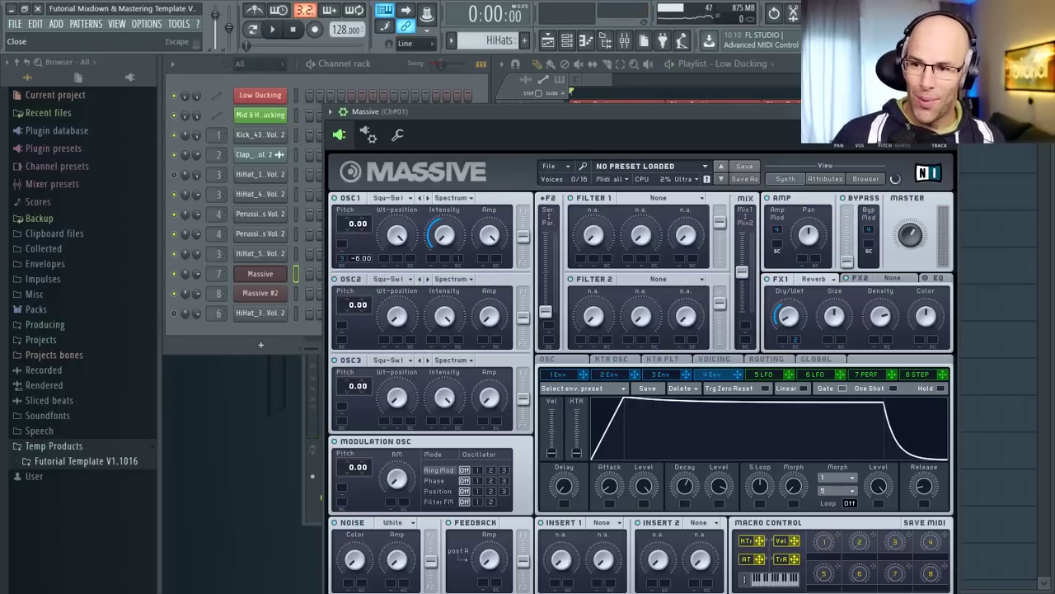
pyautogui.press('Escape')
pyautogui.click(562, 219)
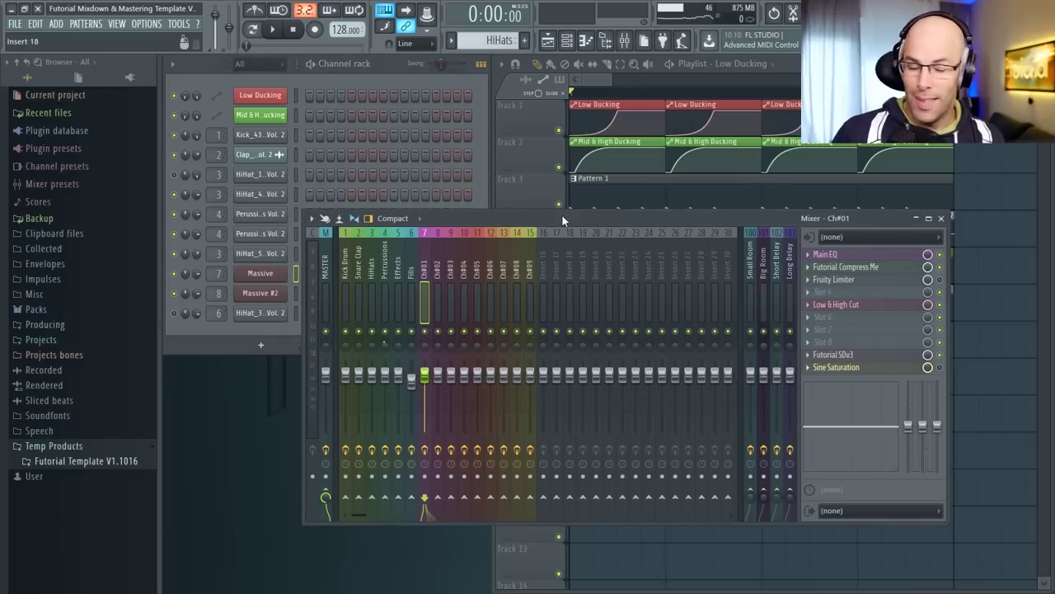
# - Look at the project templates available for a new project, including Futorial Template V1.1016, without choosing one
pyautogui.click(15, 23)
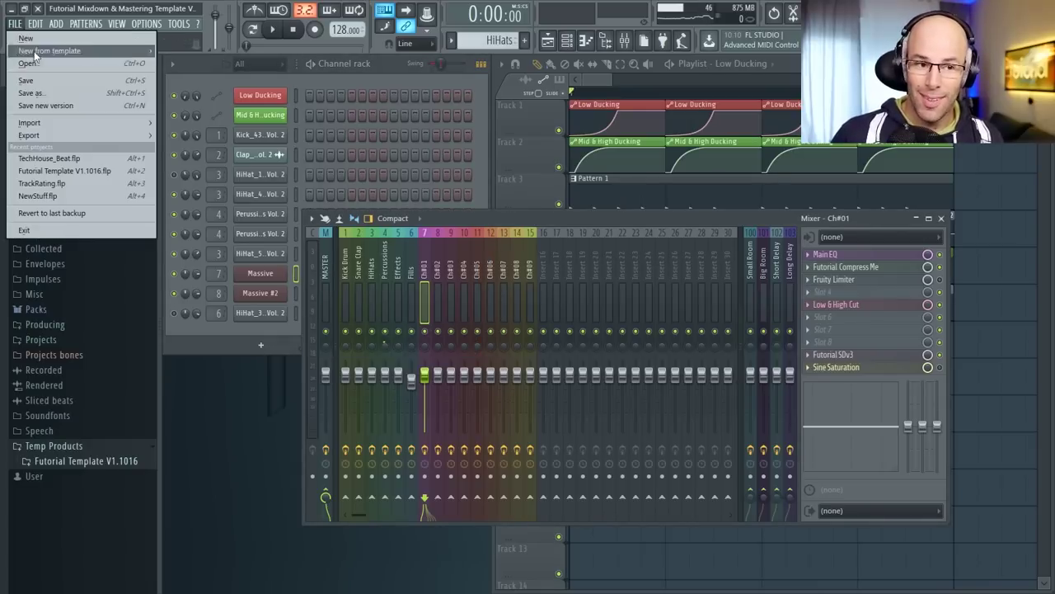
pyautogui.moveTo(45, 56)
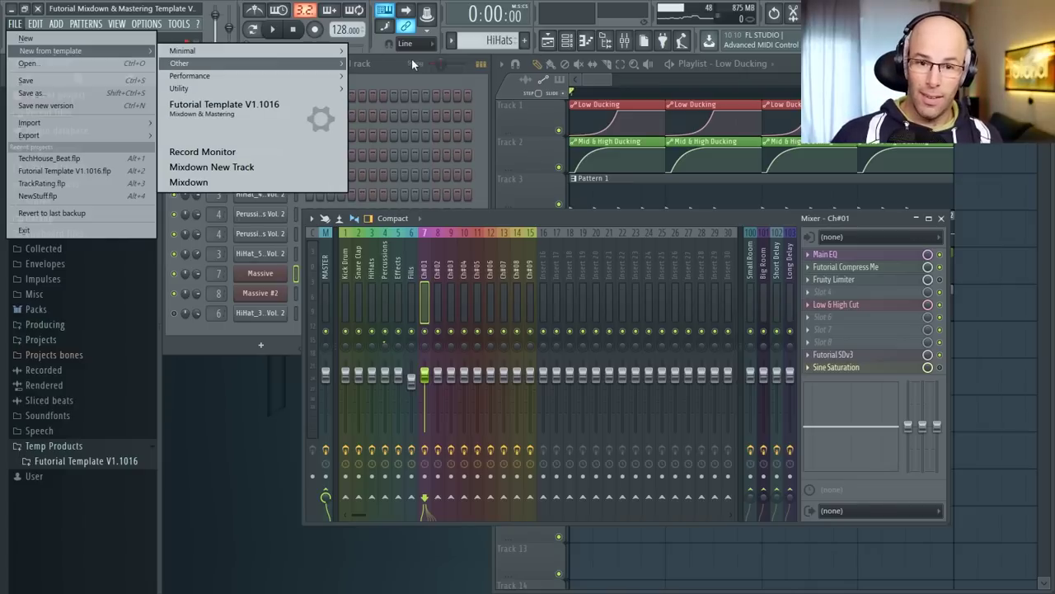
pyautogui.click(237, 420)
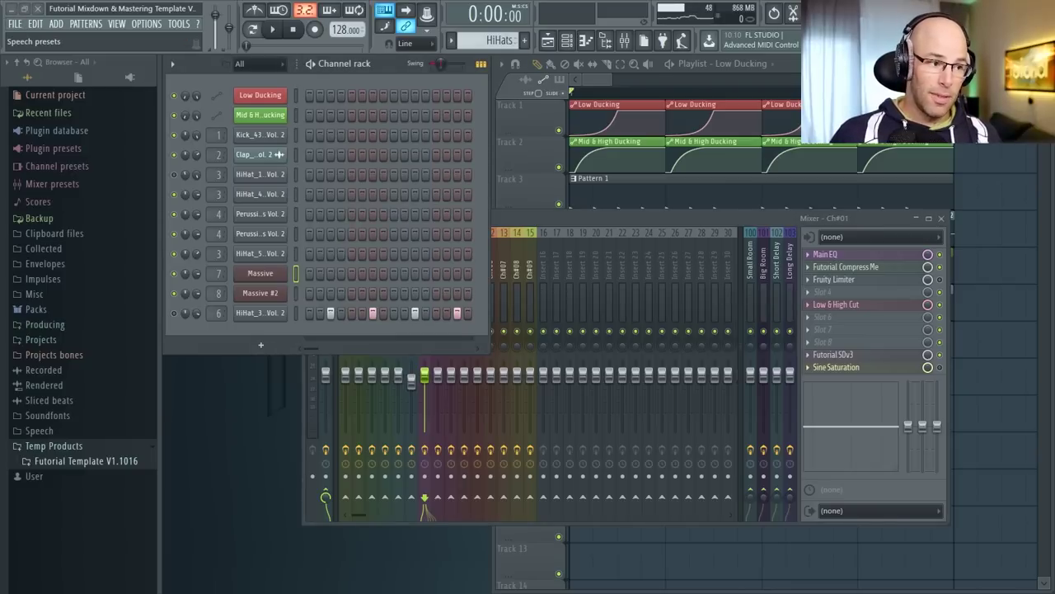
# - Bring the web browser showing fl-studio-tutorials.de into view and highlight the home page's welcome heading
pyautogui.moveTo(0, 88); pyautogui.dragTo(608, 37)
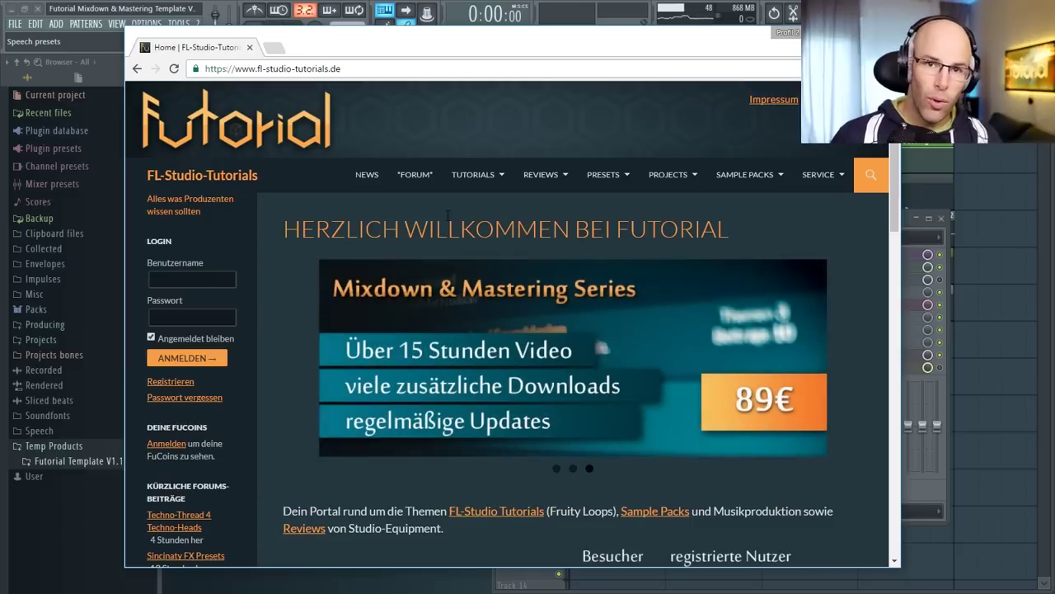
pyautogui.moveTo(741, 232); pyautogui.dragTo(280, 230)
pyautogui.click(368, 229)
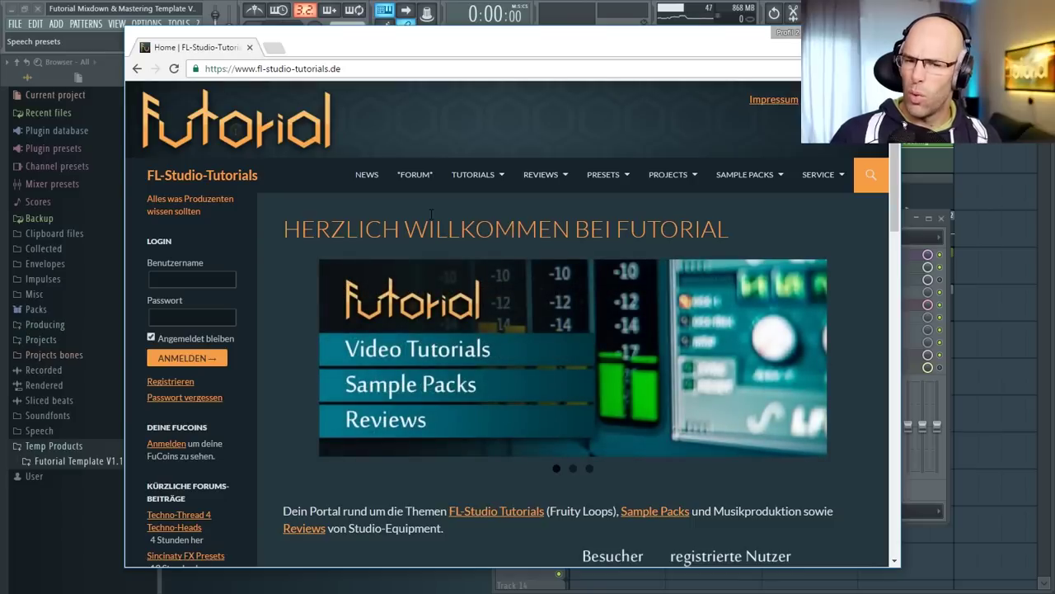
pyautogui.moveTo(289, 229); pyautogui.dragTo(760, 228)
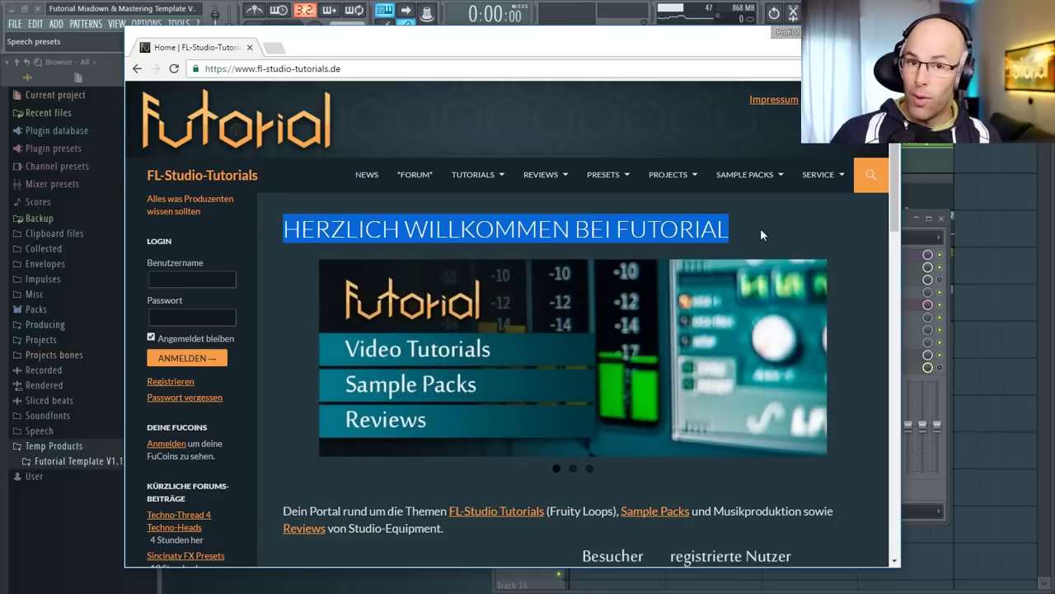
pyautogui.click(724, 231)
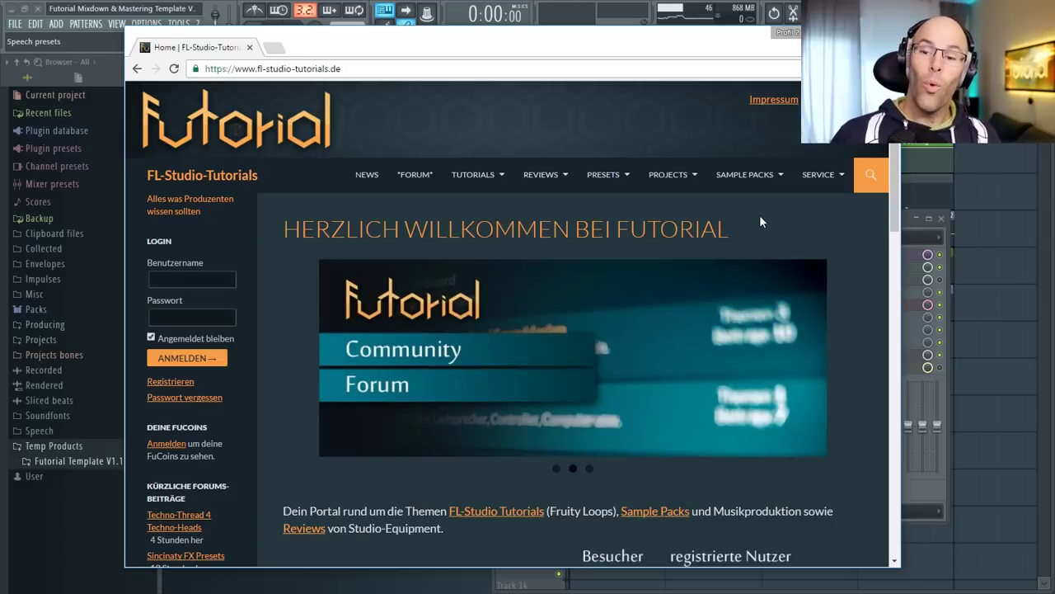
# - Open the Futorial Maximum Bass Series tutorial page, look over its description and return to FL Studio
pyautogui.moveTo(484, 183)
pyautogui.click(488, 208)
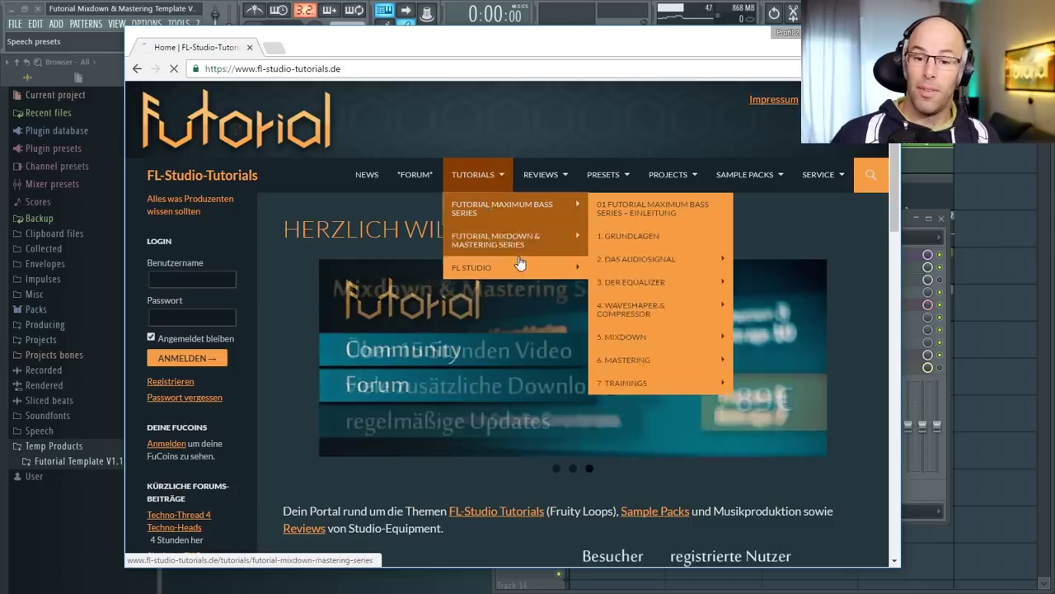
pyautogui.moveTo(505, 219)
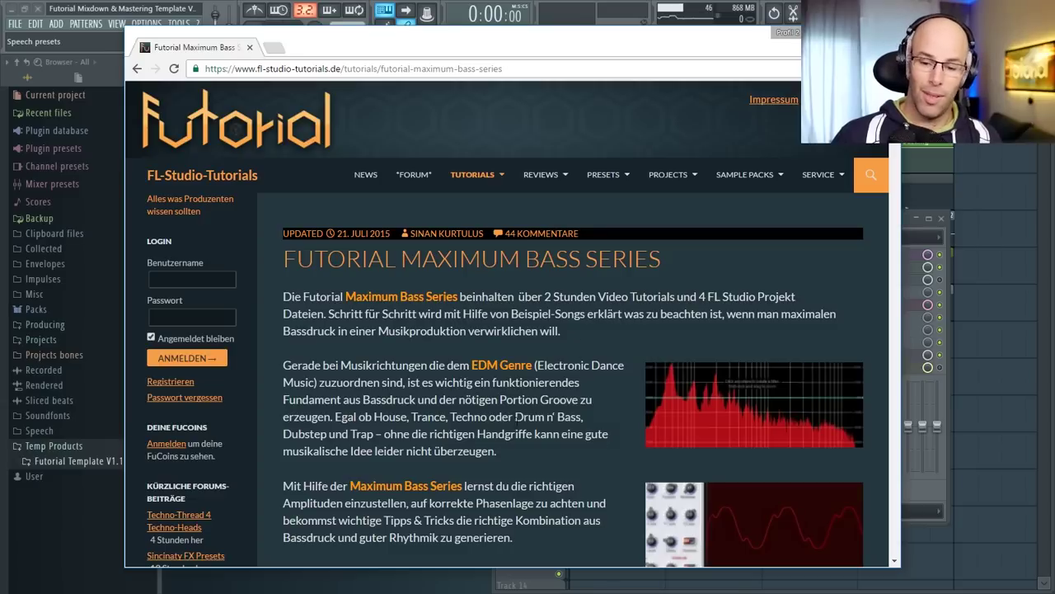
pyautogui.moveTo(504, 452); pyautogui.dragTo(285, 284)
pyautogui.click(290, 279)
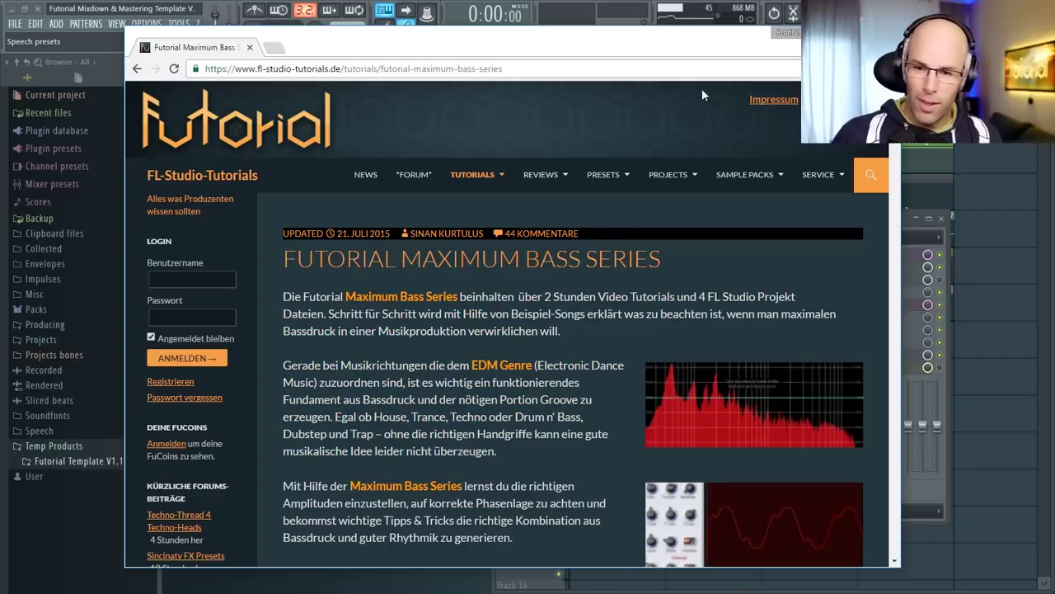
pyautogui.click(834, 33)
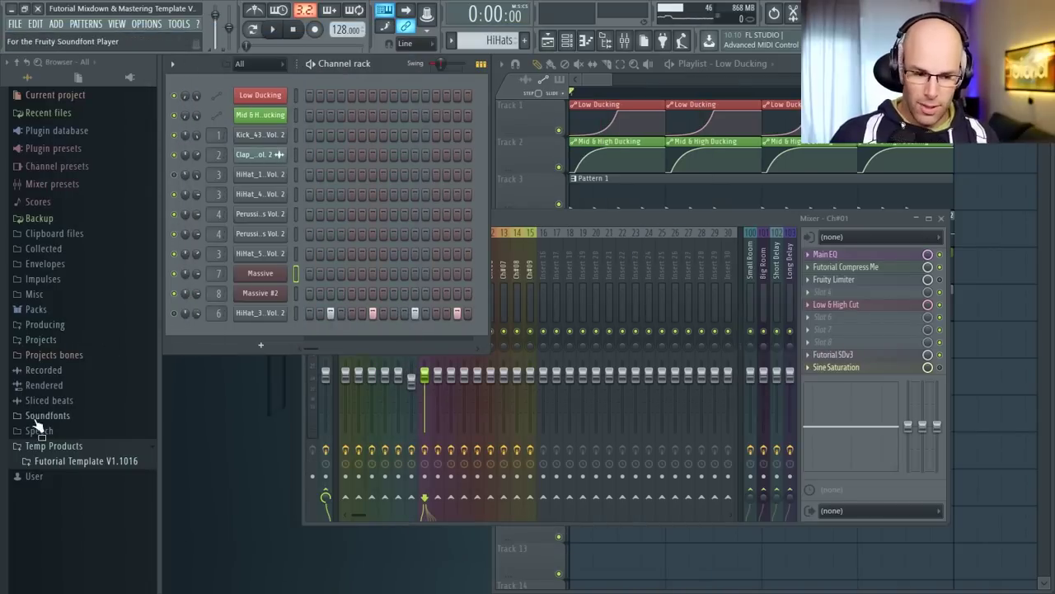
# - Examine the contents of the Futorial Template V1.1016 product folder and its template subfolder under Temp Products
pyautogui.click(85, 463)
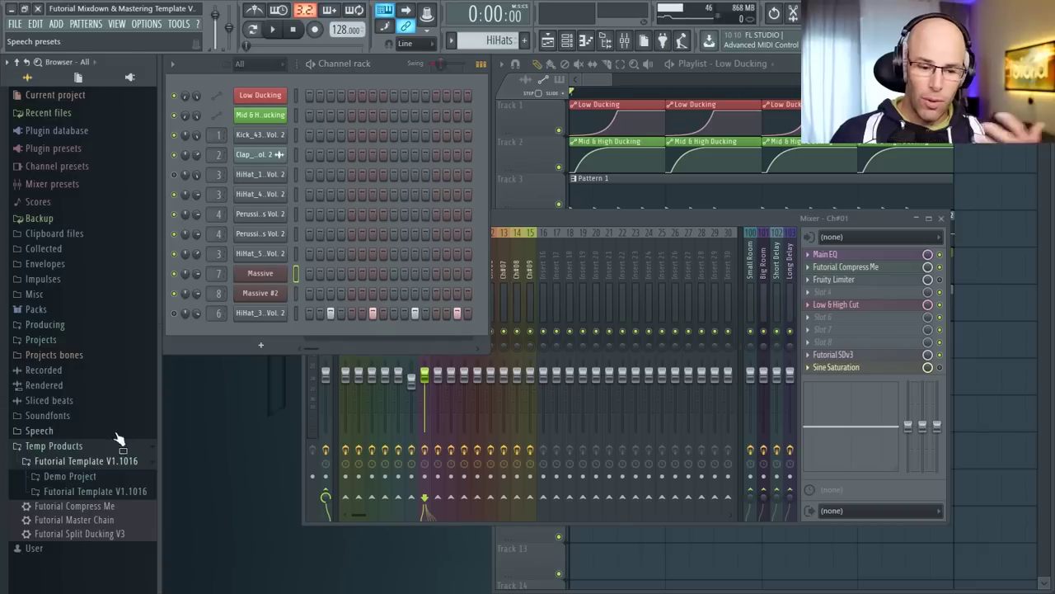
pyautogui.click(71, 493)
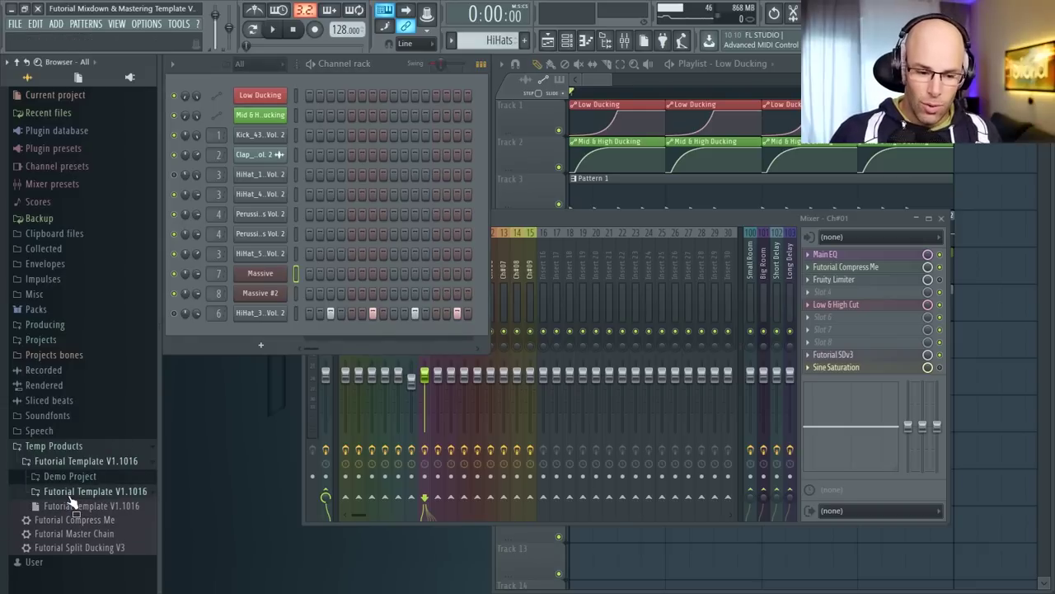
pyautogui.click(118, 495)
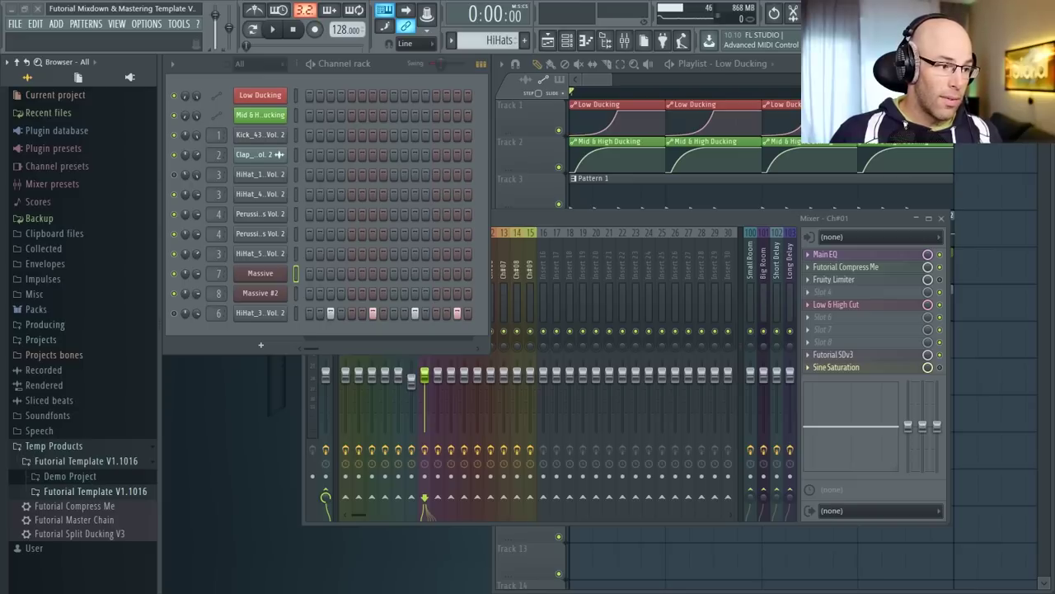
# - Switch to the file manager and go from the FL Studio Projects folder into Templates and its Futorial Template V1.1016 folder
pyautogui.moveTo(0, 170); pyautogui.dragTo(119, 173)
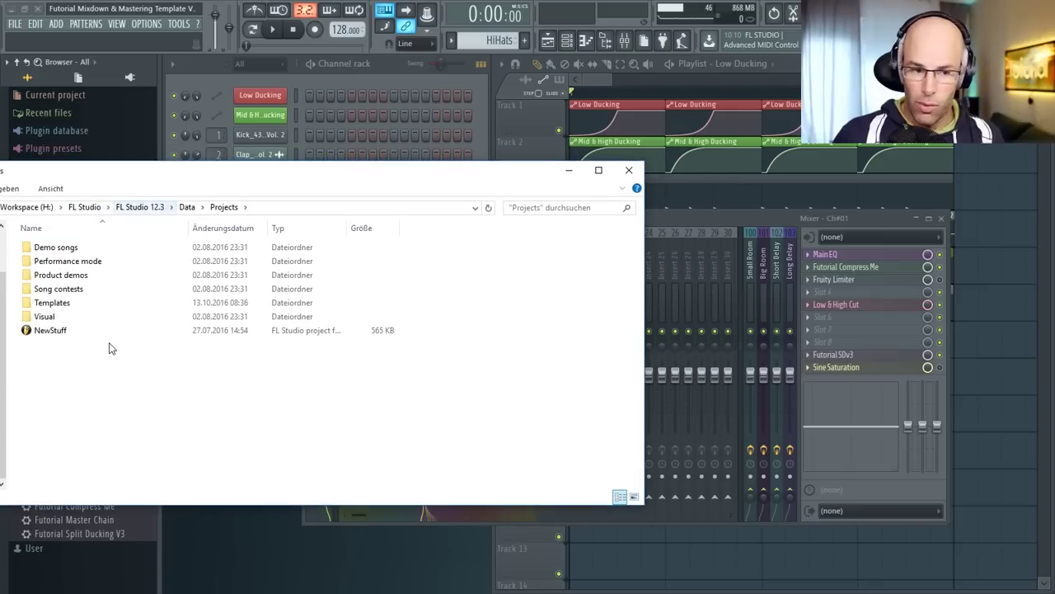
pyautogui.doubleClick(54, 302)
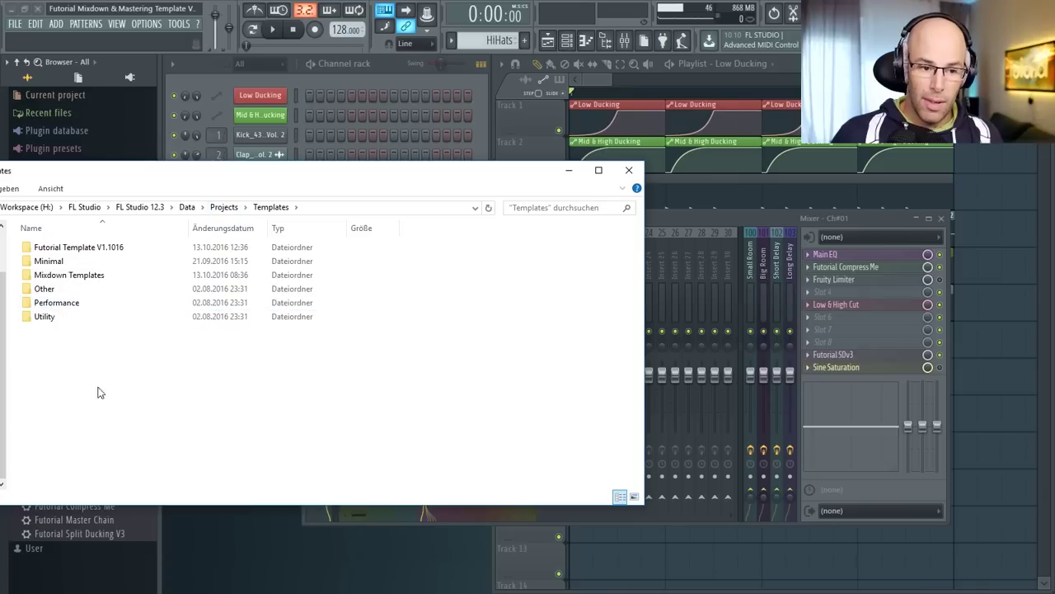
pyautogui.click(102, 251)
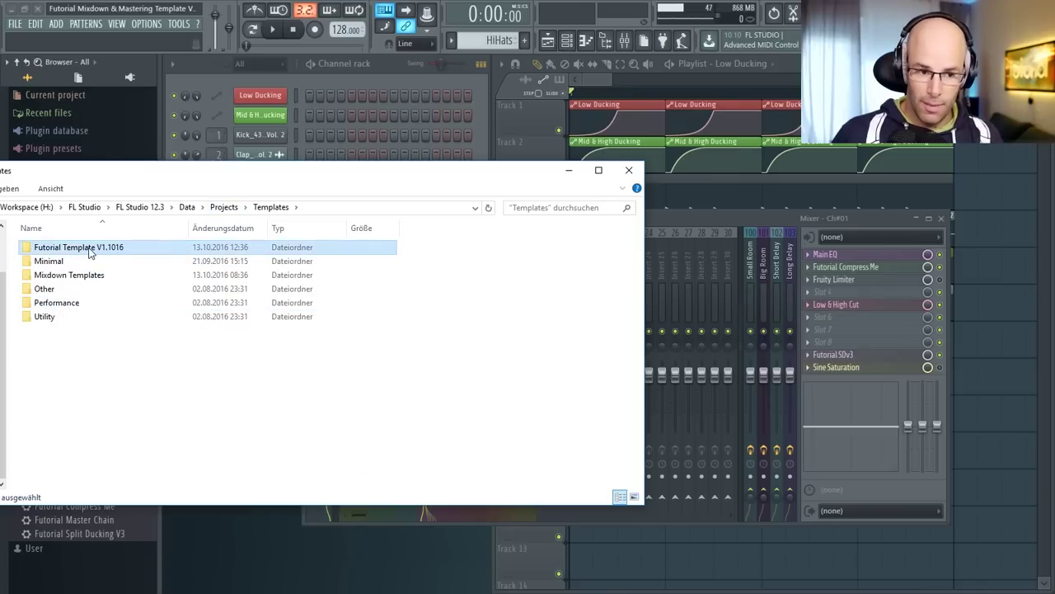
pyautogui.doubleClick(91, 253)
# - Point out the template's project file and its accompanying information file, and close the file manager
pyautogui.click(120, 249)
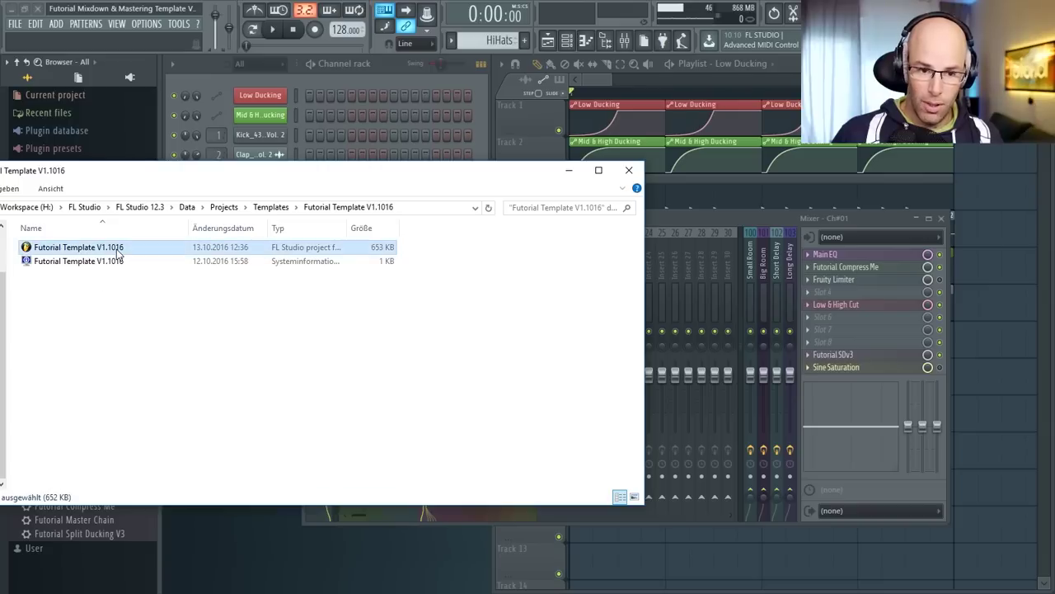
pyautogui.click(87, 261)
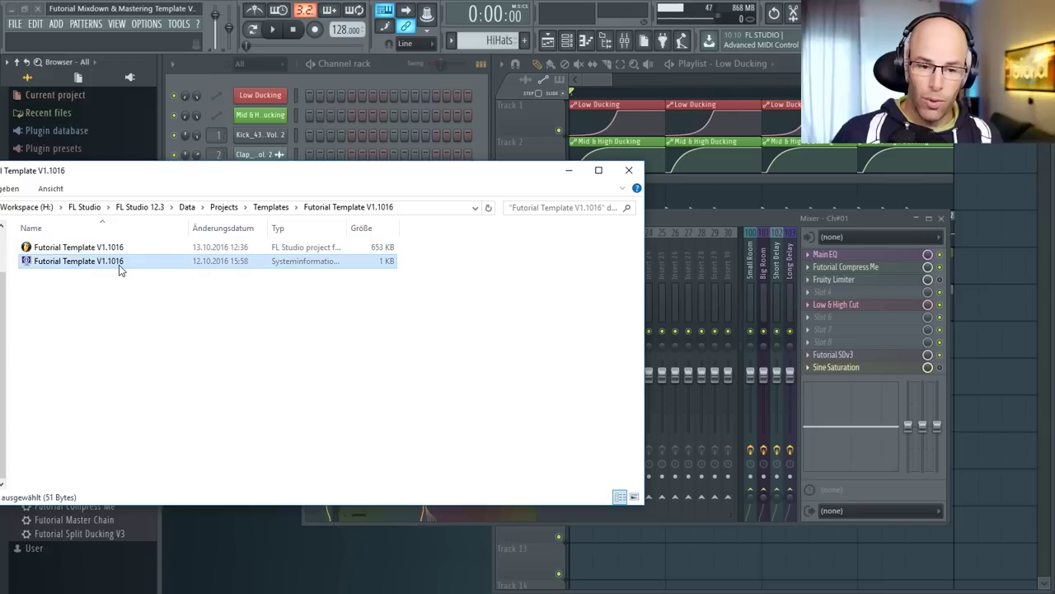
pyautogui.click(244, 340)
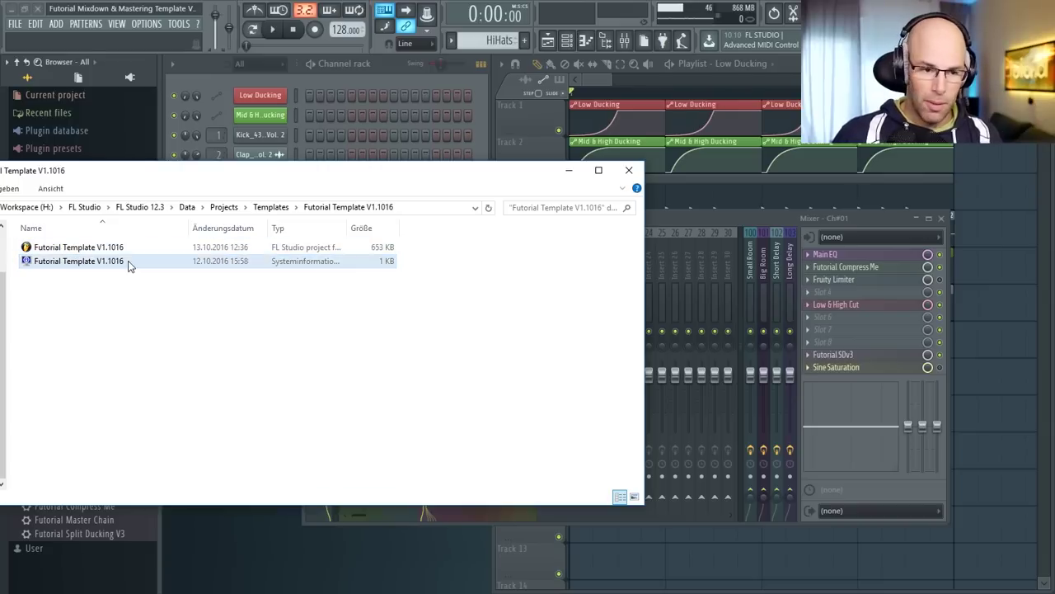
pyautogui.click(629, 170)
# - Create a new project from Futorial Template V1.1016 without saving the changes to TechHouse_Beat.flp
pyautogui.click(15, 23)
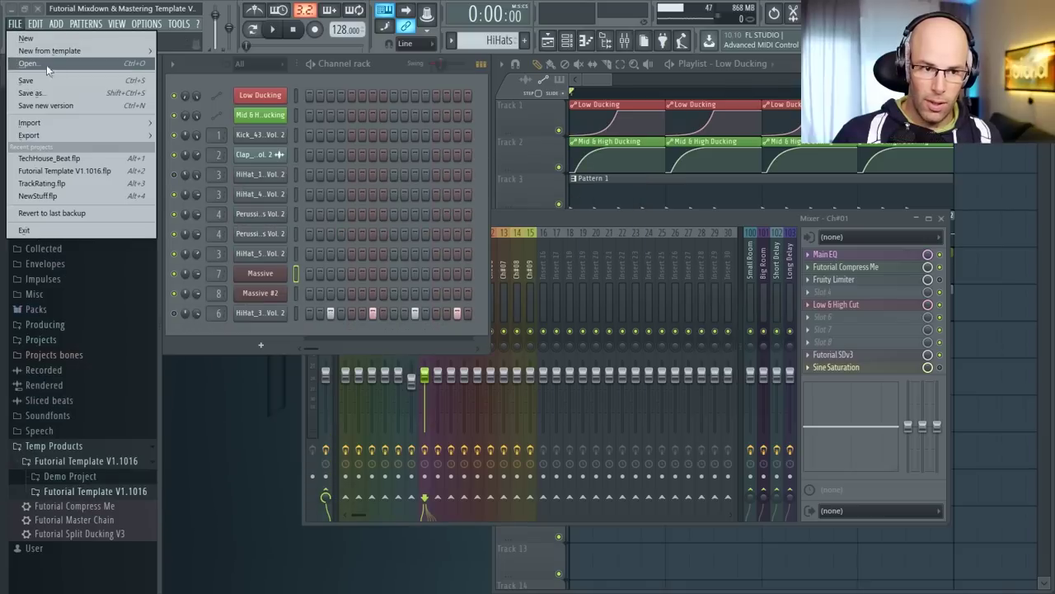
pyautogui.moveTo(64, 53)
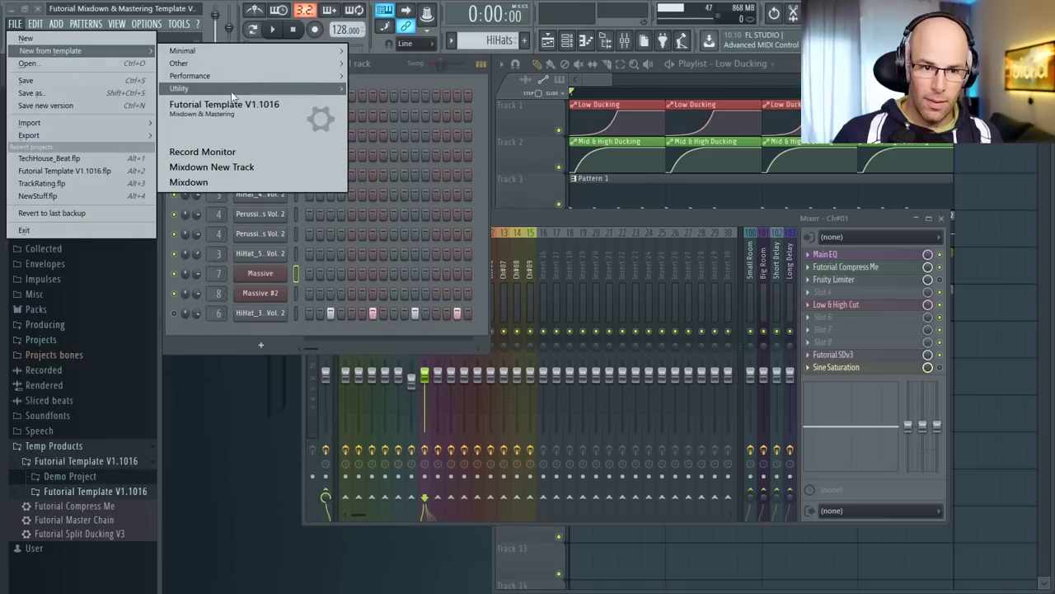
pyautogui.click(302, 120)
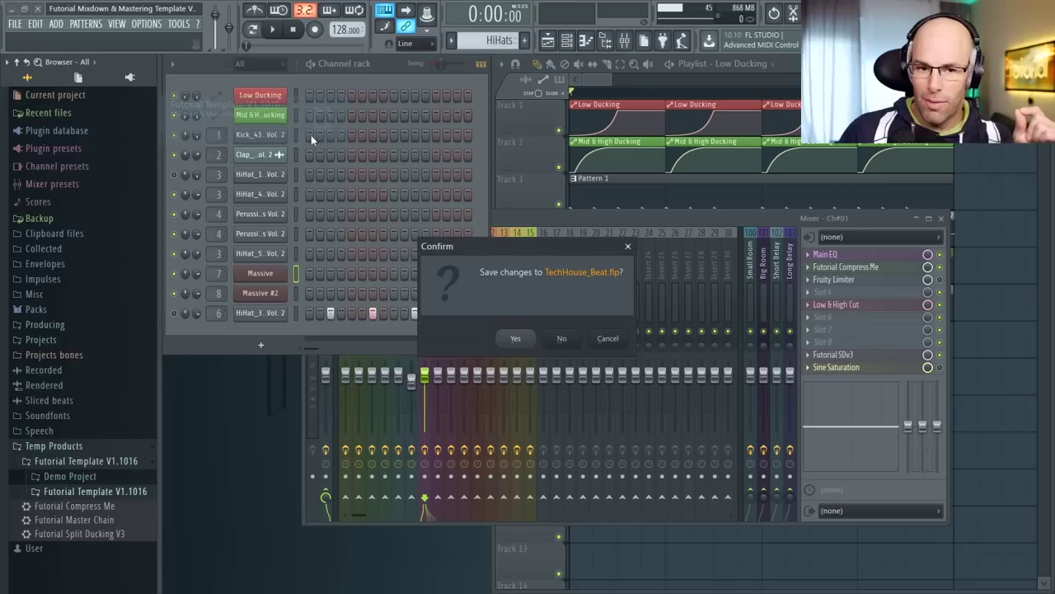
pyautogui.click(564, 339)
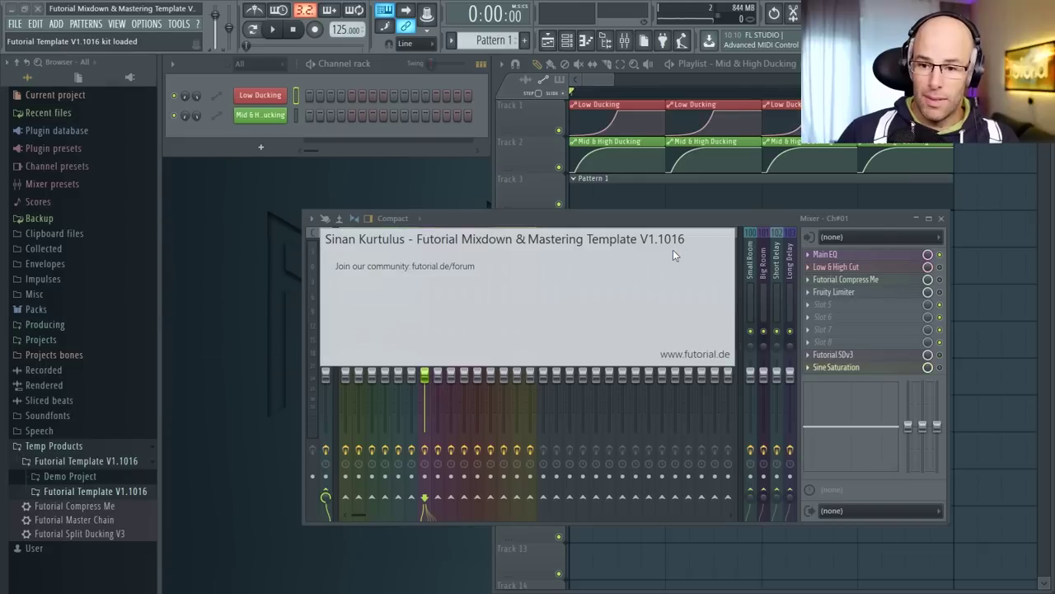
# - Look through the template's mixer tracks, selecting Ch#03 and Kick Drum
pyautogui.press('Right')
pyautogui.press('Right')
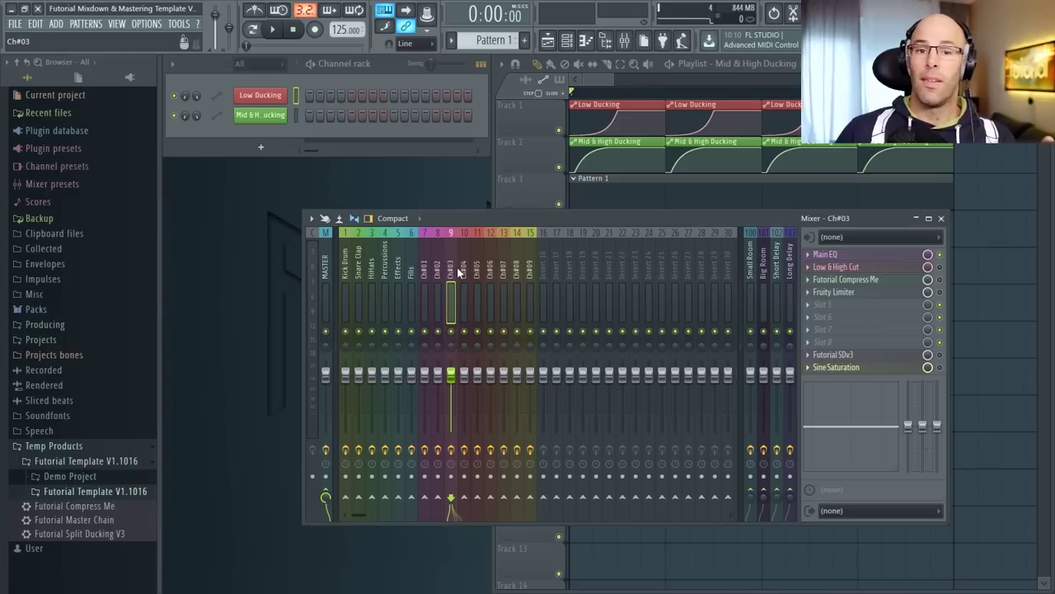
pyautogui.click(344, 270)
# - Load Maximus into the first effect slot of the empty Insert 16 mixer track and close its window
pyautogui.click(539, 268)
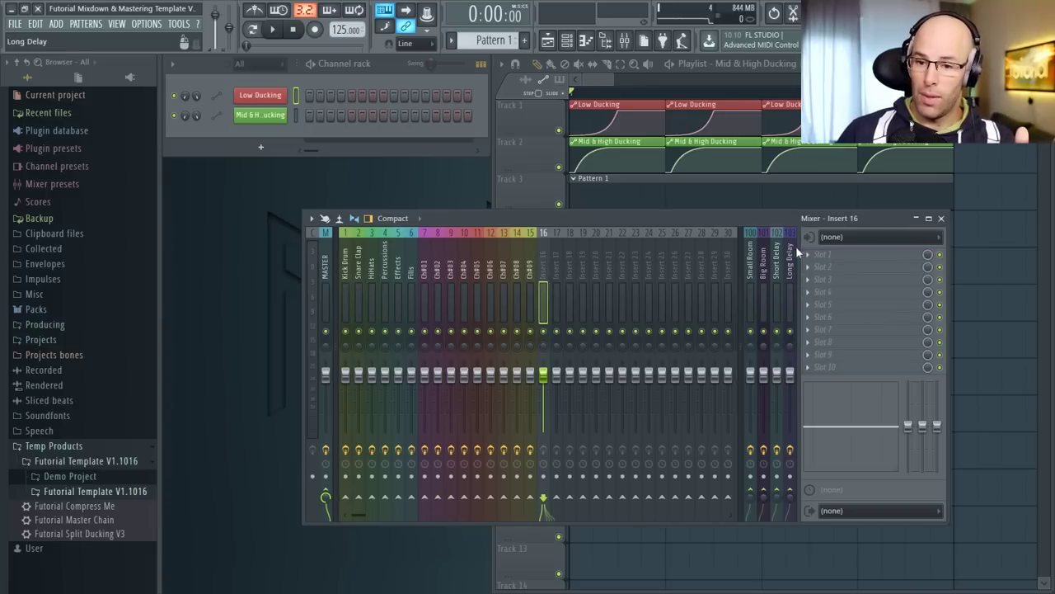
pyautogui.click(813, 253)
pyautogui.click(861, 268)
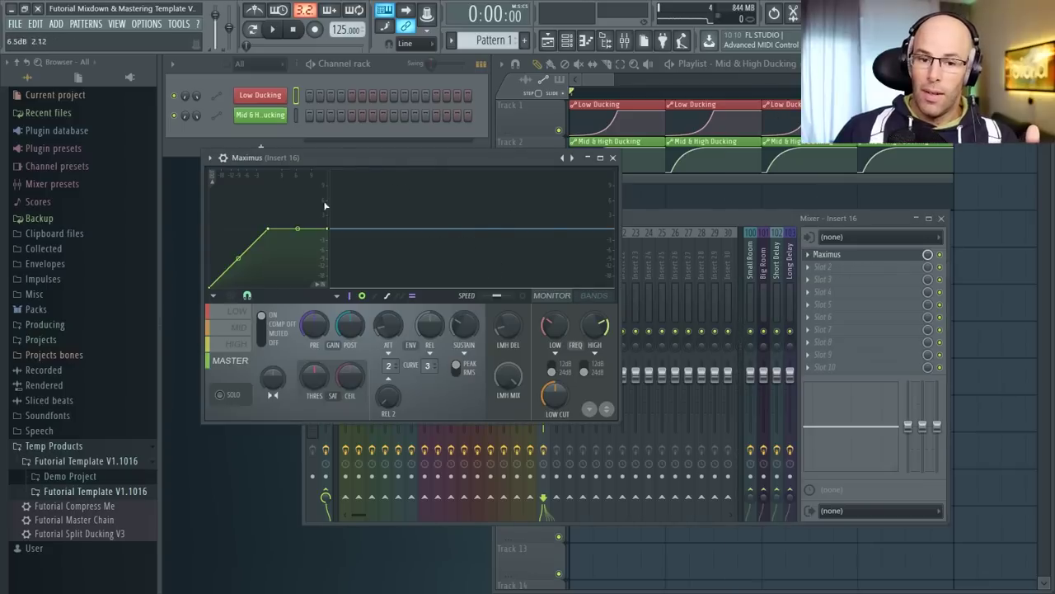
pyautogui.click(612, 157)
# - Remove Maximus from the first effect slot of Insert 16 and reposition the mixer window
pyautogui.click(809, 255)
pyautogui.moveTo(814, 267)
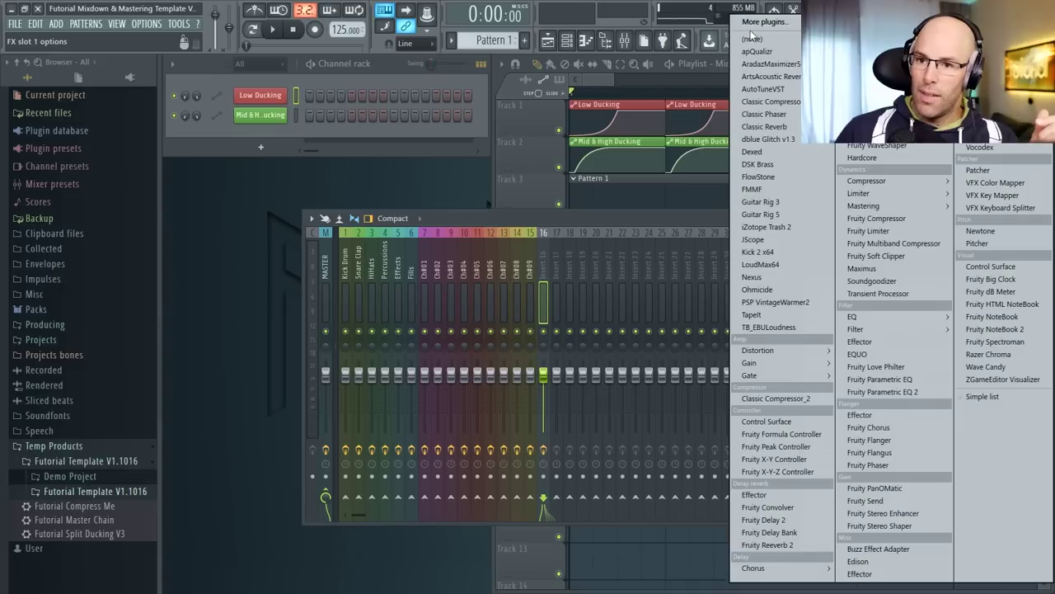
pyautogui.click(753, 36)
pyautogui.moveTo(727, 221); pyautogui.dragTo(669, 222)
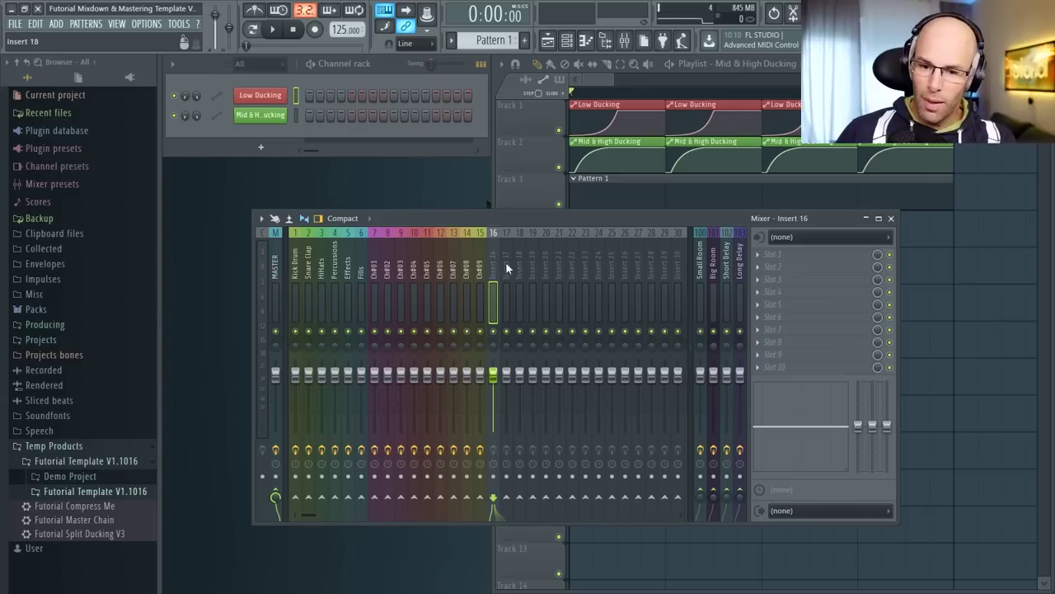
# - Inspect the Main EQ and Dirty Mastering Chain on the master track, shrinking the chain's window around its controls before closing it
pyautogui.click(278, 262)
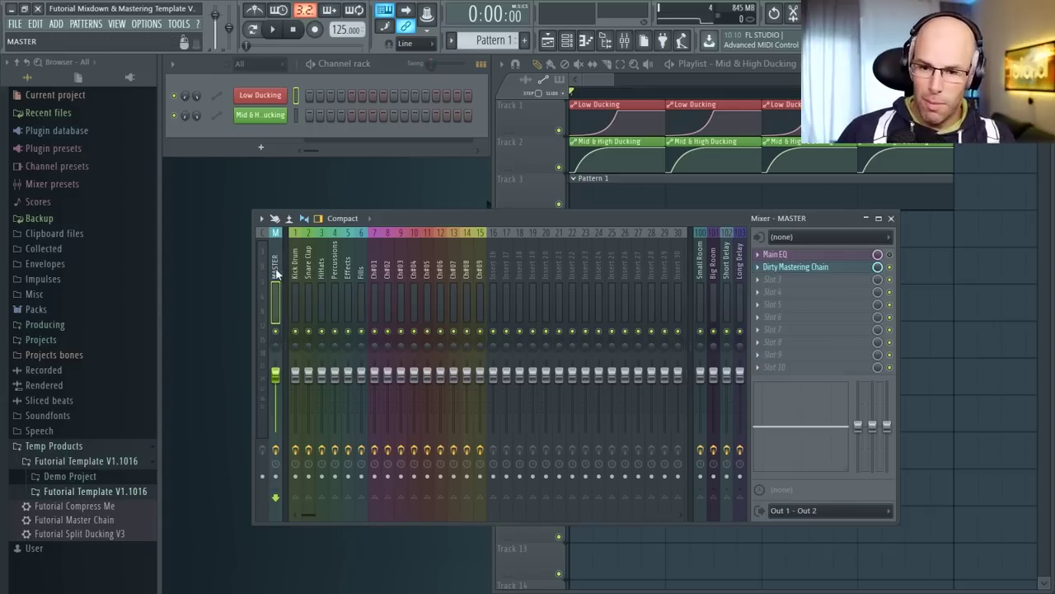
pyautogui.click(804, 256)
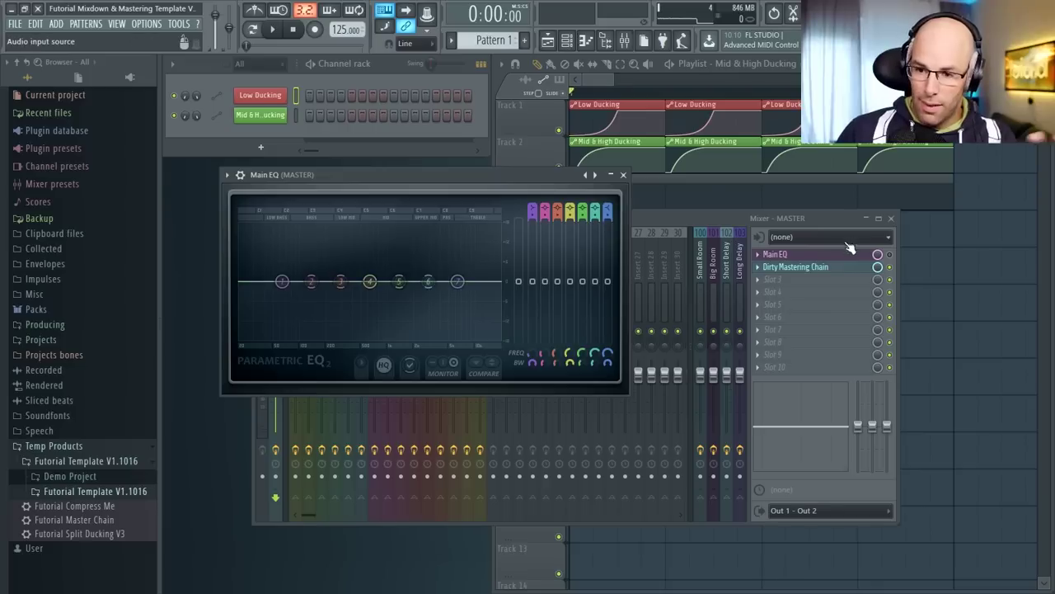
pyautogui.click(814, 255)
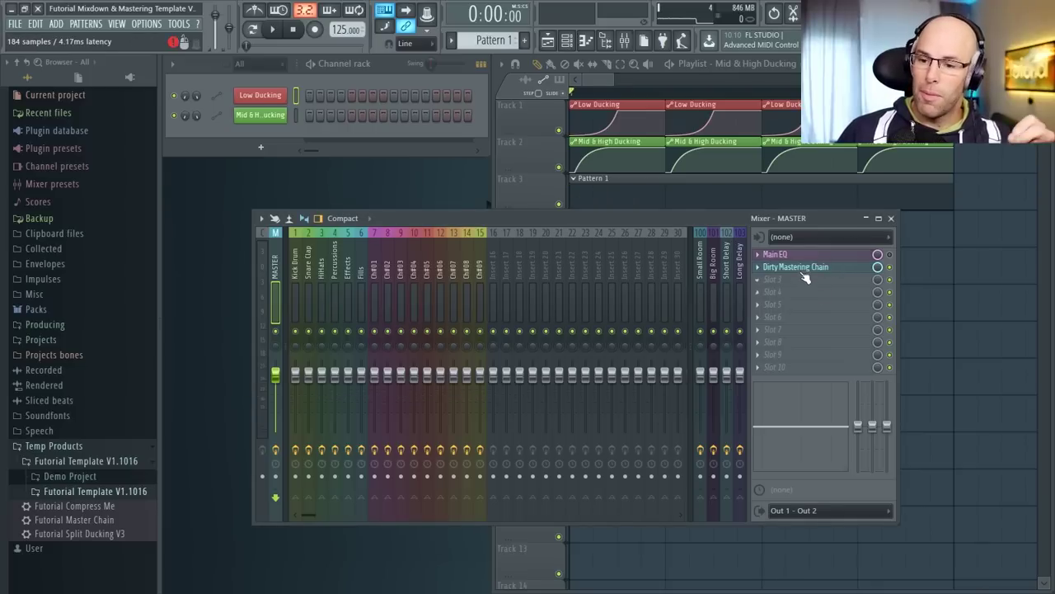
pyautogui.click(801, 271)
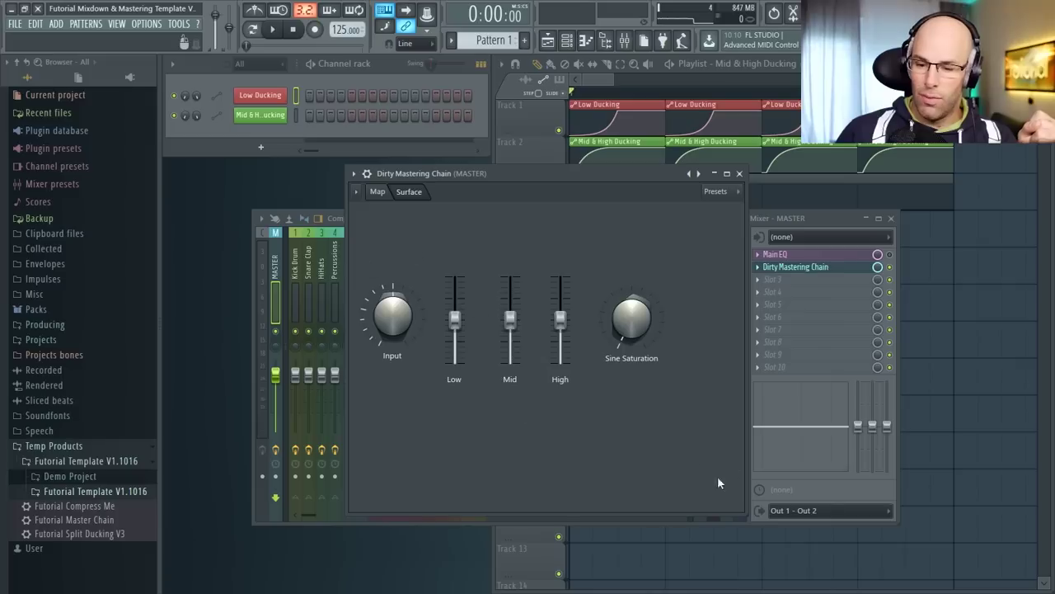
pyautogui.moveTo(744, 512); pyautogui.dragTo(680, 446)
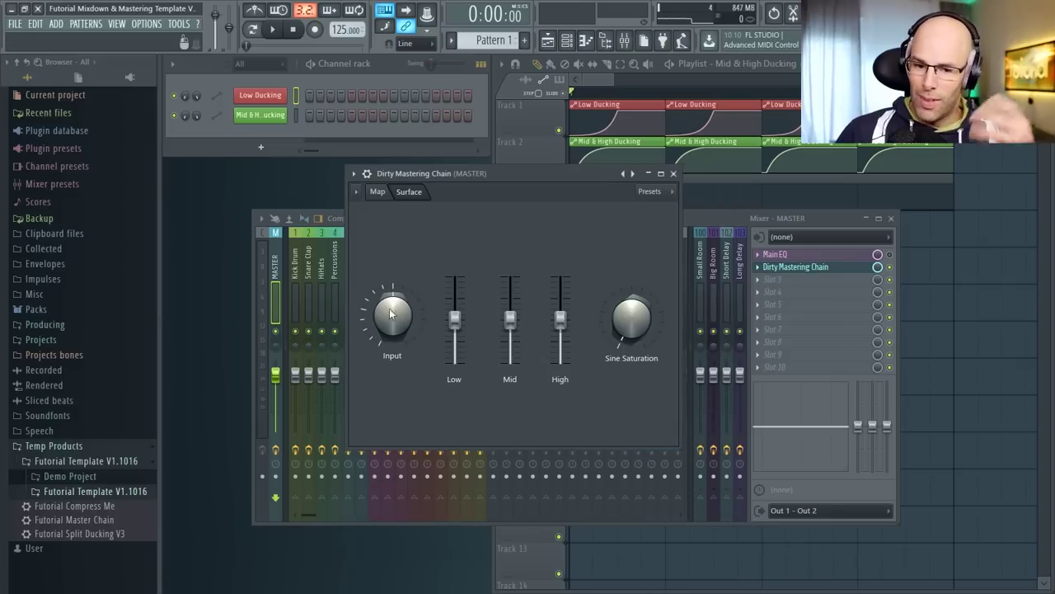
pyautogui.click(673, 173)
# - Look through the effect slots of the drum tracks from Kick Drum and Snare Clap to Effects and Fills
pyautogui.click(298, 257)
pyautogui.click(310, 266)
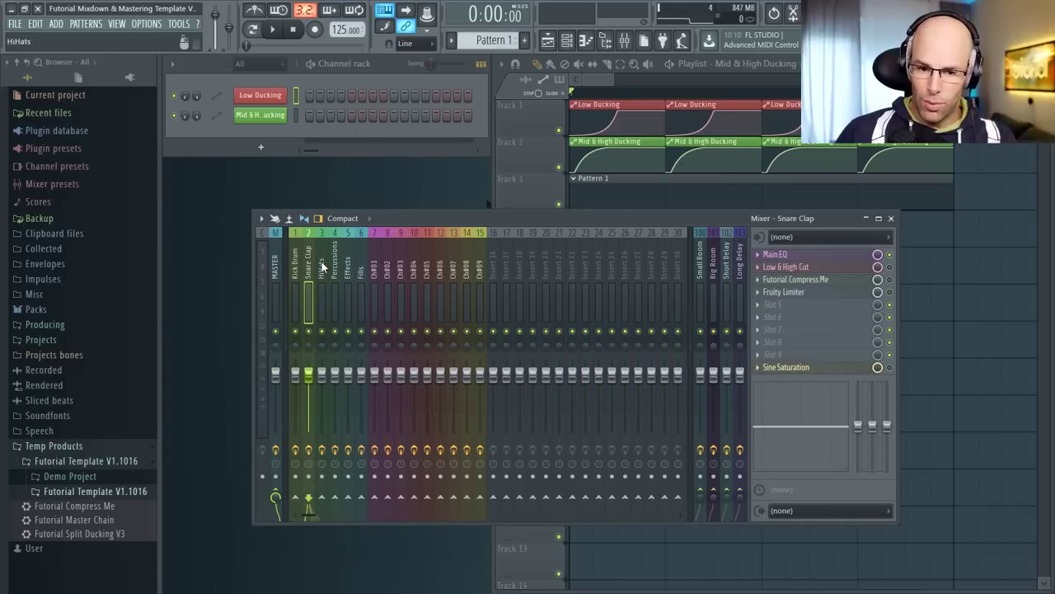
pyautogui.click(322, 268)
pyautogui.click(348, 276)
pyautogui.click(336, 267)
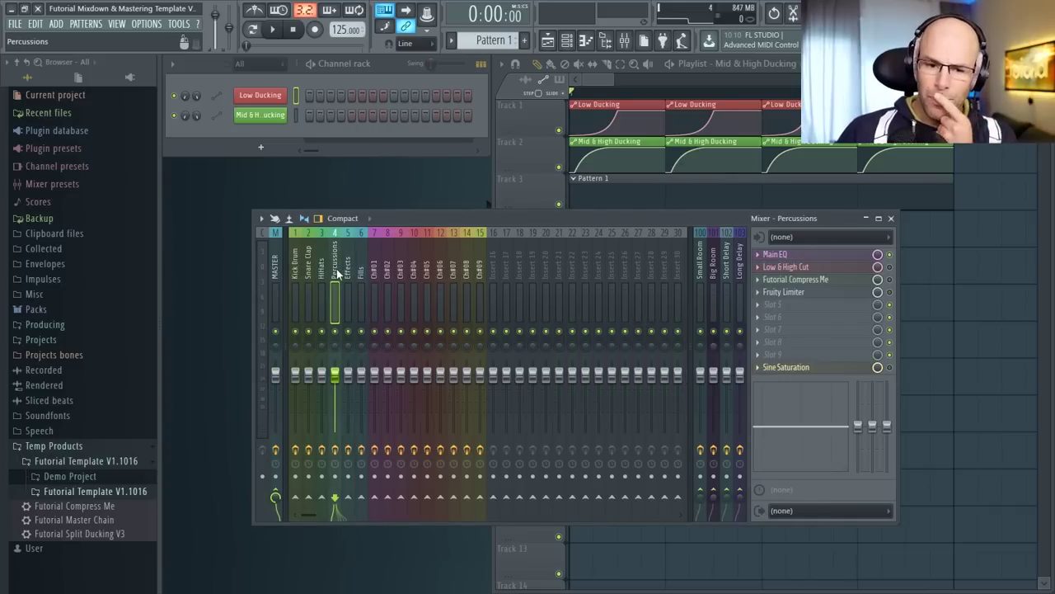
pyautogui.click(350, 266)
pyautogui.click(360, 270)
pyautogui.click(309, 268)
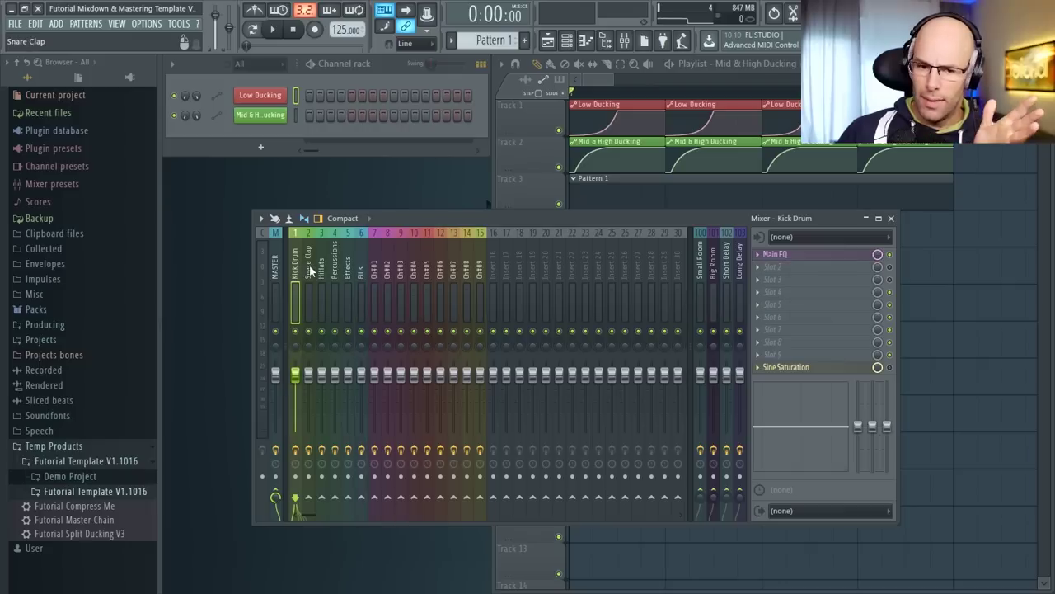
pyautogui.click(322, 267)
pyautogui.click(334, 268)
pyautogui.click(360, 268)
pyautogui.click(347, 268)
pyautogui.click(360, 269)
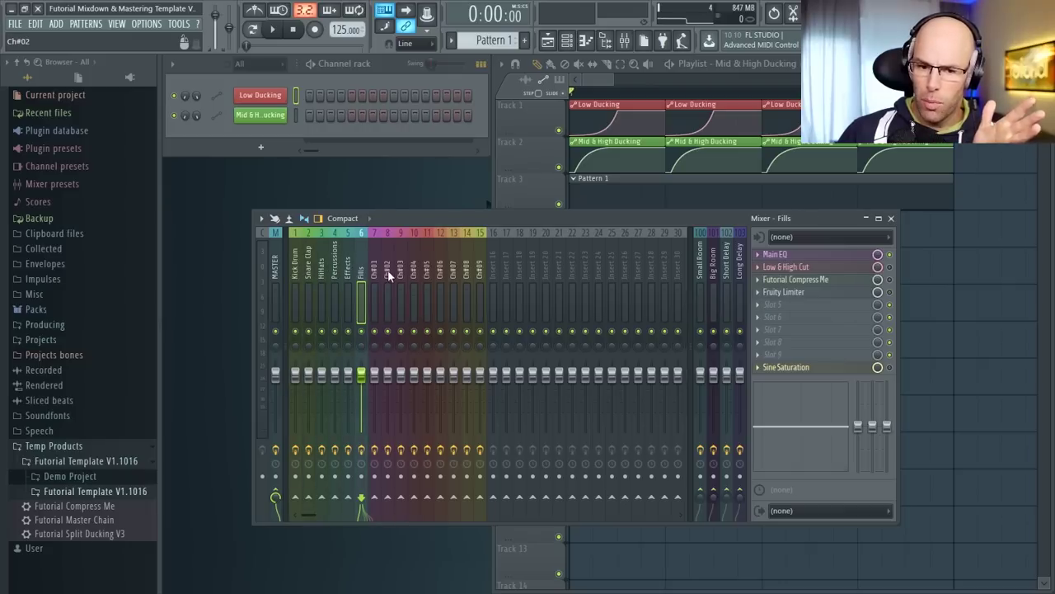
# - Examine the effect slots of the instrument tracks Ch#01 to Ch#09, compare with Kick Drum, and return to Ch#01
pyautogui.click(387, 269)
pyautogui.click(374, 267)
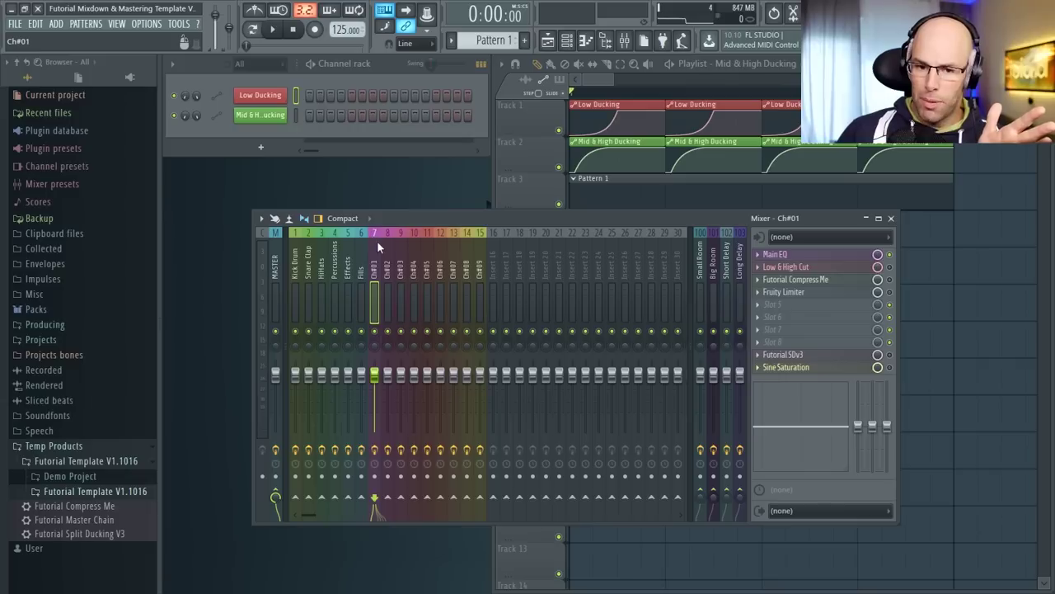
pyautogui.moveTo(378, 242); pyautogui.dragTo(480, 261)
pyautogui.click(378, 273)
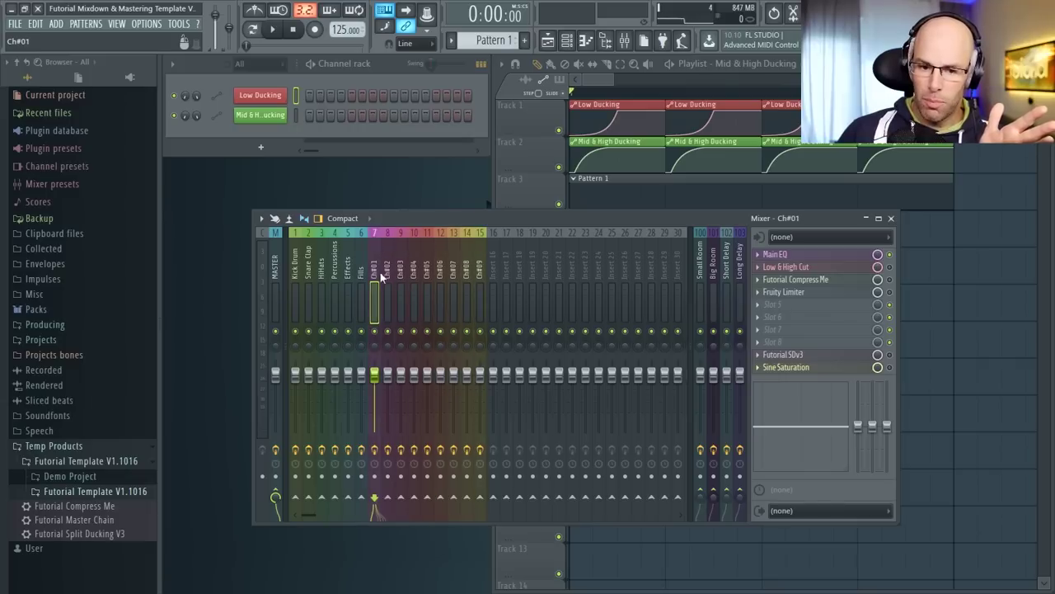
pyautogui.moveTo(381, 277); pyautogui.dragTo(483, 272)
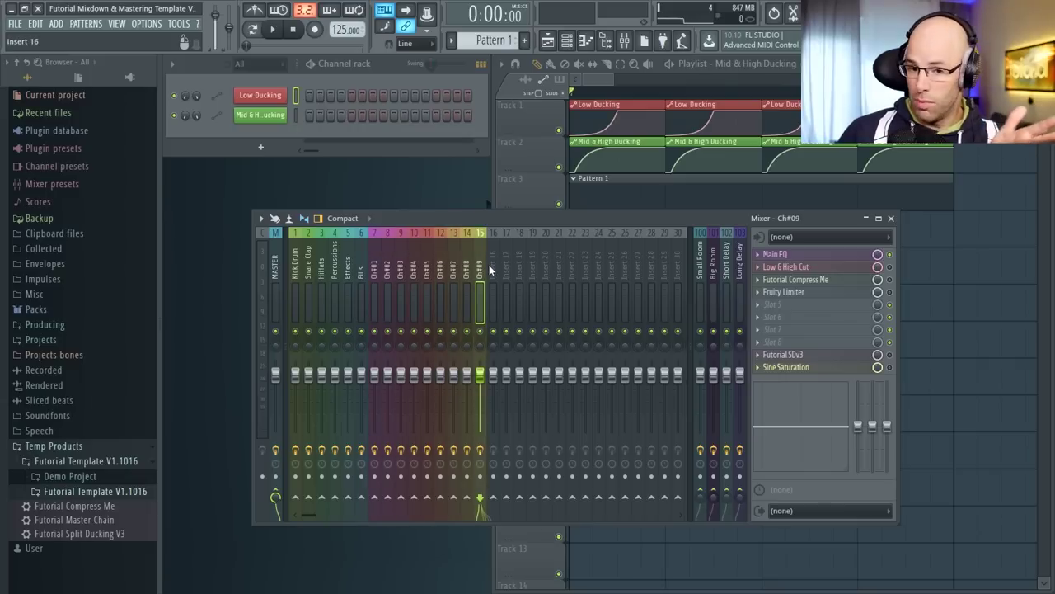
pyautogui.moveTo(298, 265); pyautogui.dragTo(495, 270)
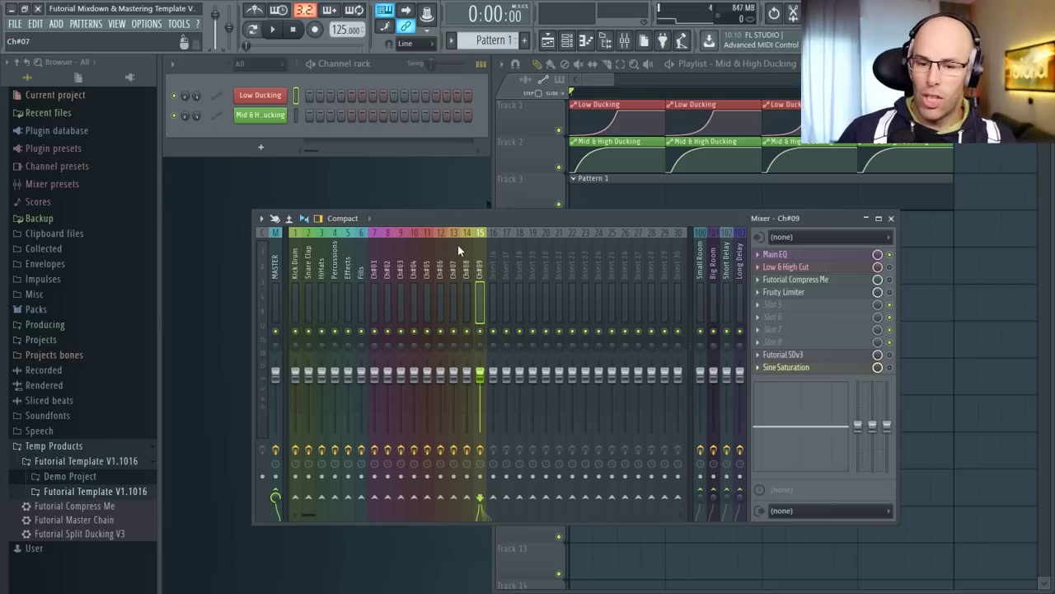
pyautogui.click(372, 272)
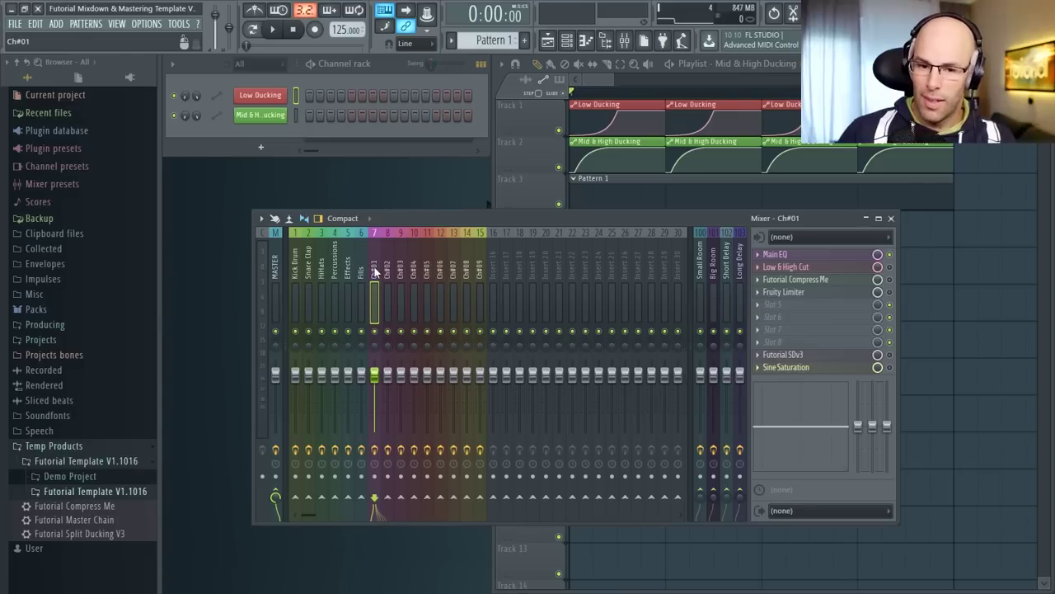
pyautogui.click(296, 266)
pyautogui.click(378, 271)
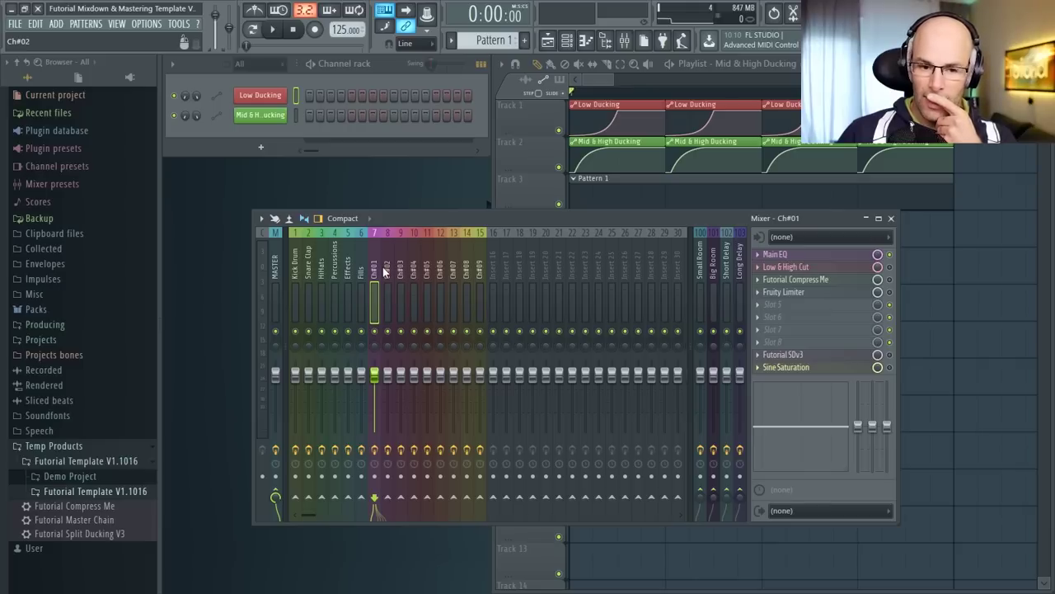
# - Show the map of the master track's Dirty Mastering Chain in a wider window and rearrange its Multiband Comp and Limiter modules
pyautogui.click(277, 273)
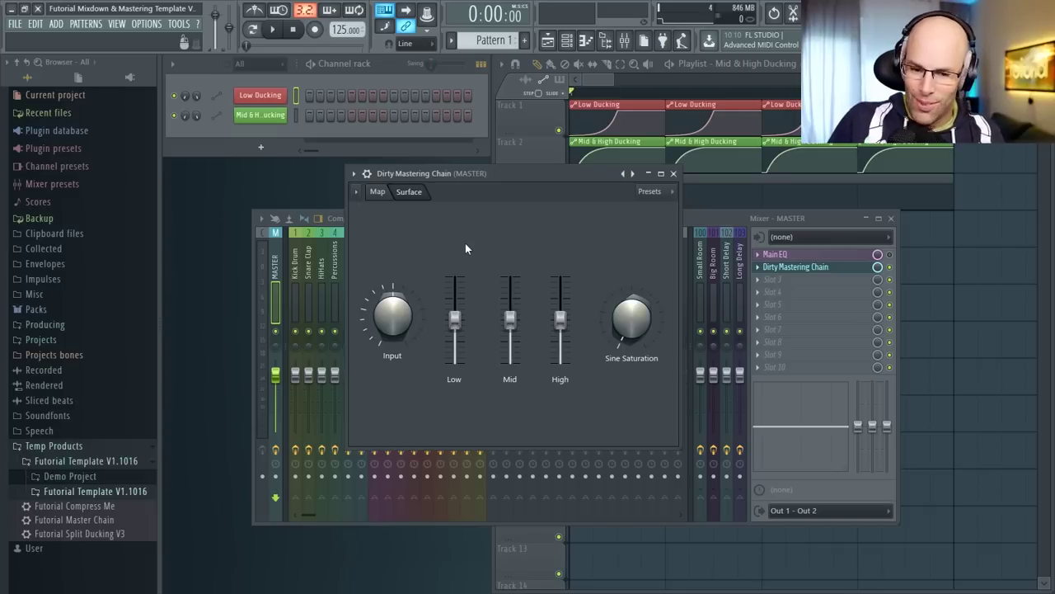
pyautogui.click(379, 192)
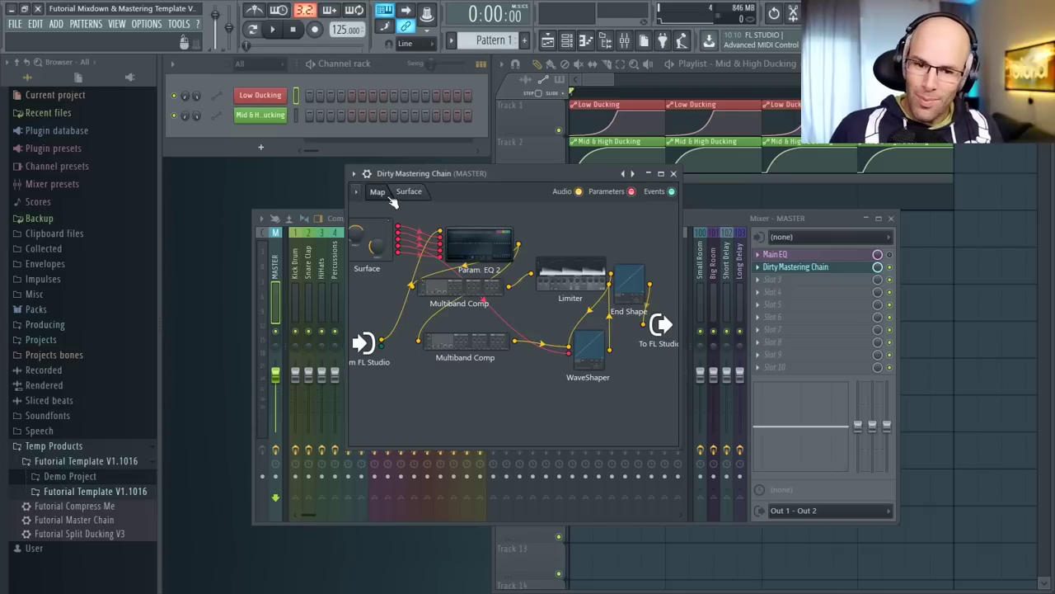
pyautogui.moveTo(676, 289); pyautogui.dragTo(859, 285)
pyautogui.moveTo(520, 289); pyautogui.dragTo(516, 381)
pyautogui.moveTo(541, 303); pyautogui.dragTo(497, 314)
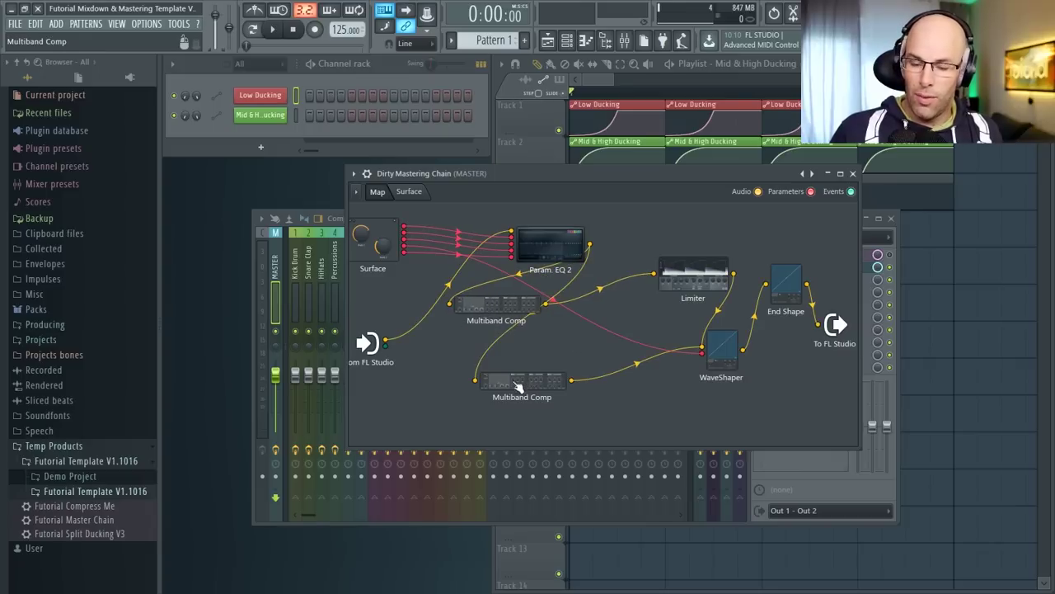
pyautogui.moveTo(526, 385); pyautogui.dragTo(532, 385)
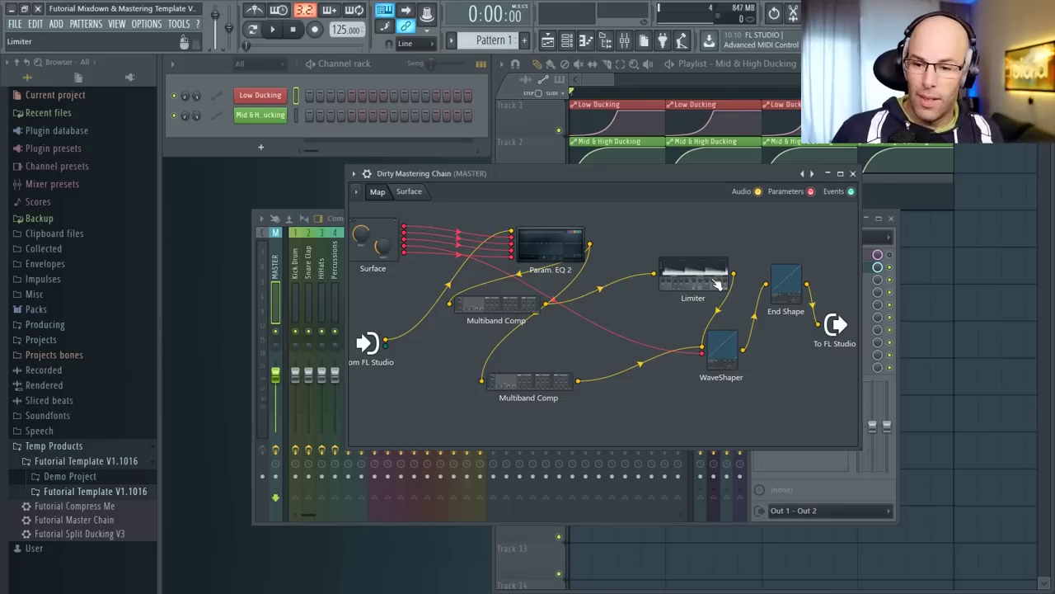
pyautogui.moveTo(714, 285); pyautogui.dragTo(697, 283)
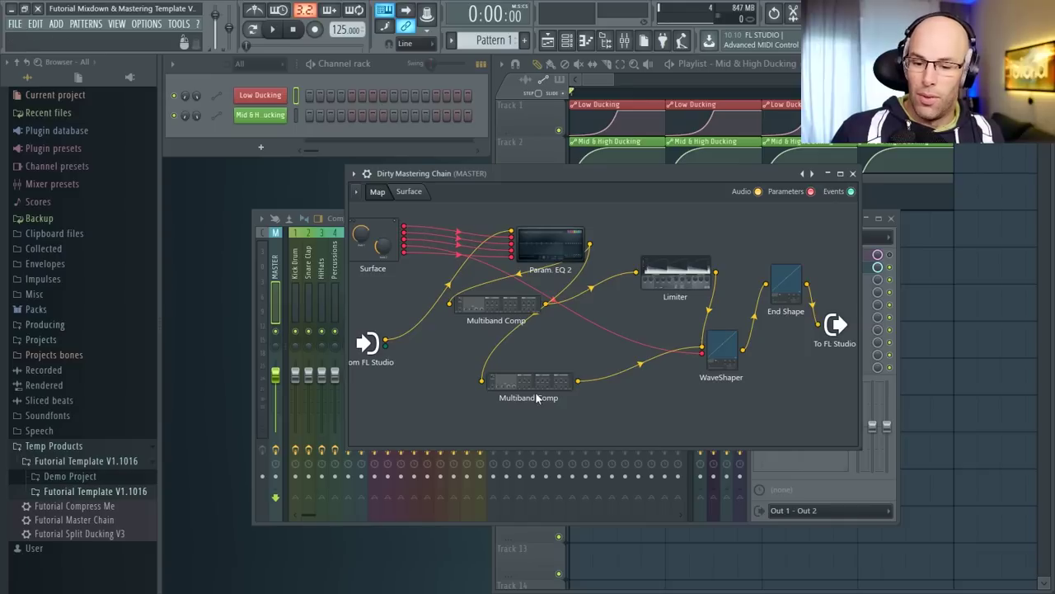
# - Return the Dirty Mastering Chain to its surface view, close it, and reposition the mixer window
pyautogui.click(407, 192)
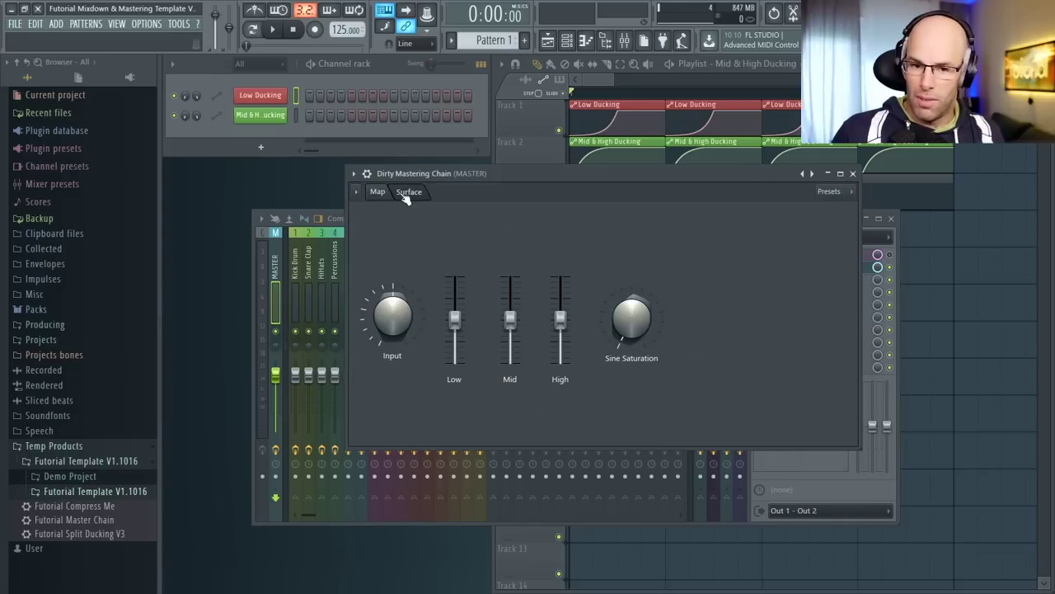
pyautogui.click(852, 173)
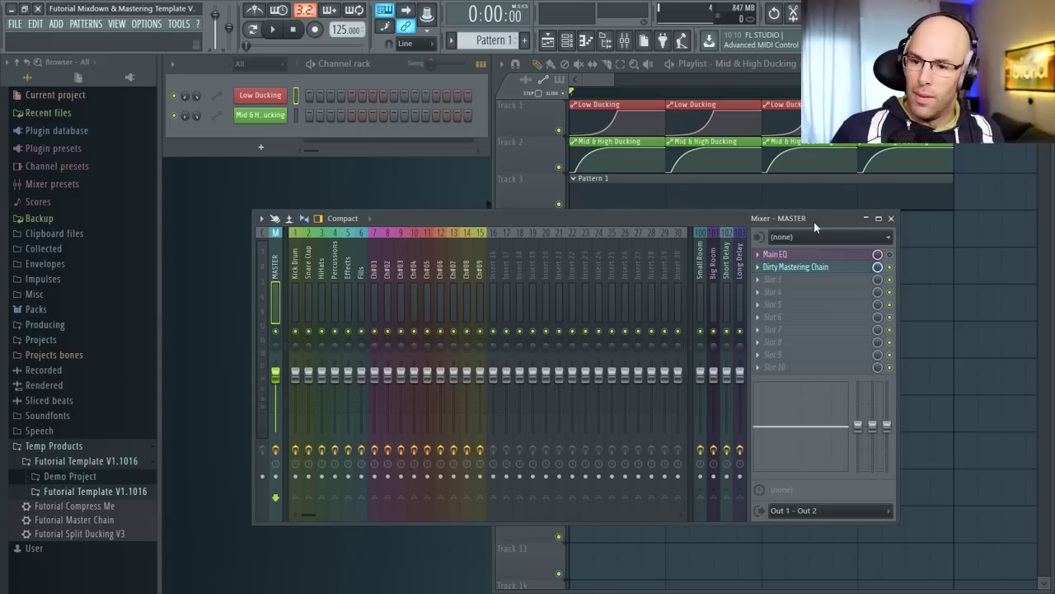
pyautogui.moveTo(813, 217); pyautogui.dragTo(795, 236)
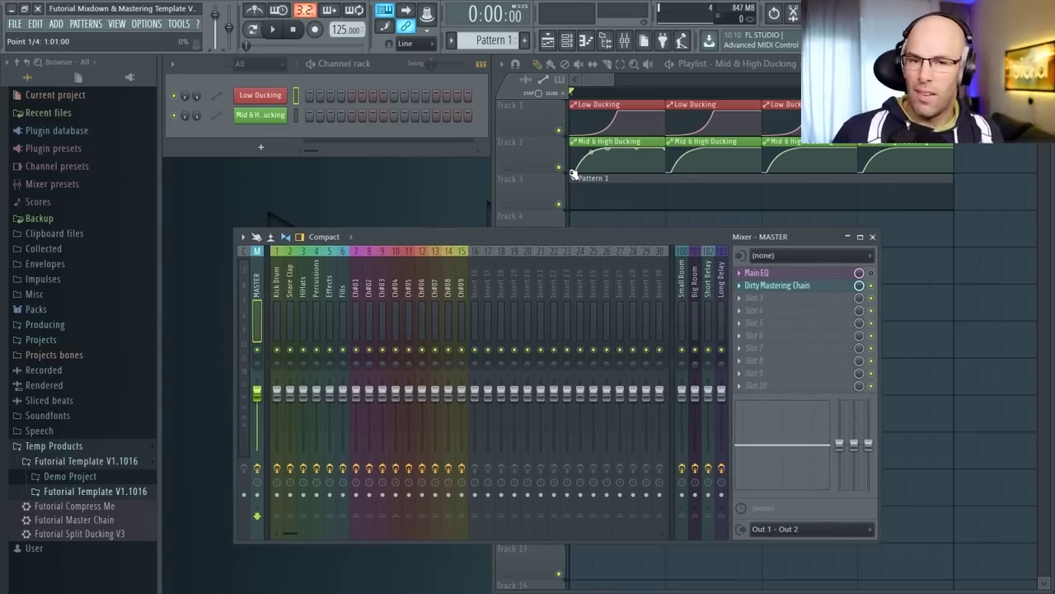
# - Reopen the Dirty Mastering Chain, view the WaveShaper curve in its map, and point out the Sine Saturation knob on its surface
pyautogui.click(783, 285)
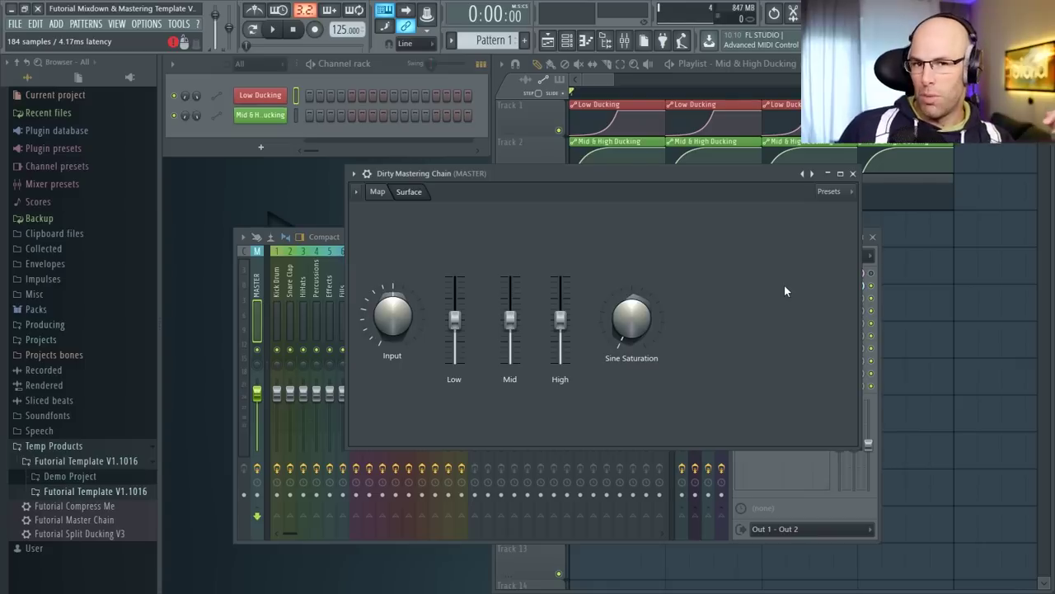
pyautogui.click(377, 191)
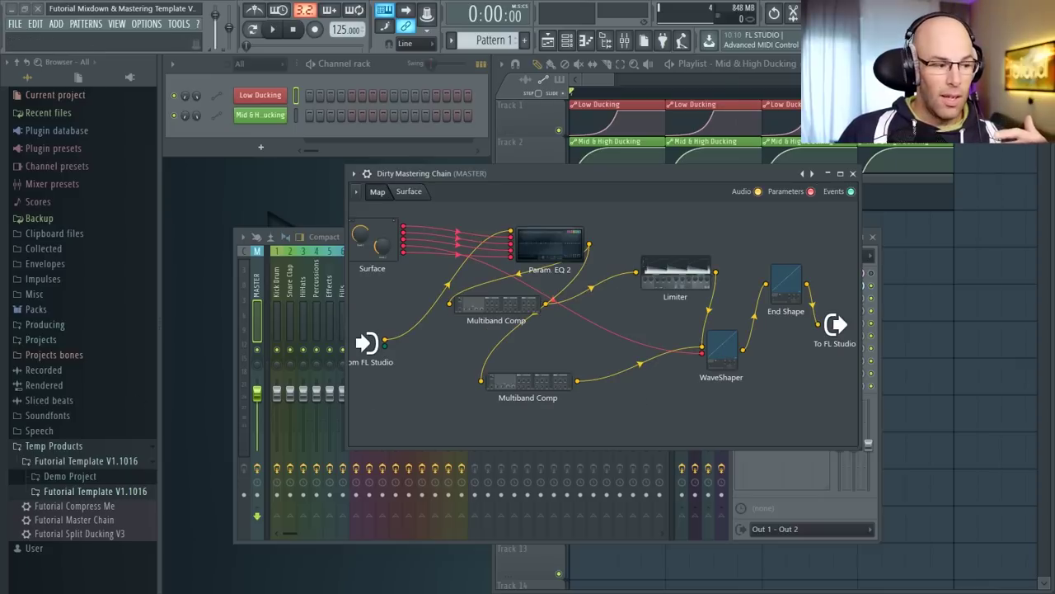
pyautogui.moveTo(2, 235); pyautogui.dragTo(565, 260)
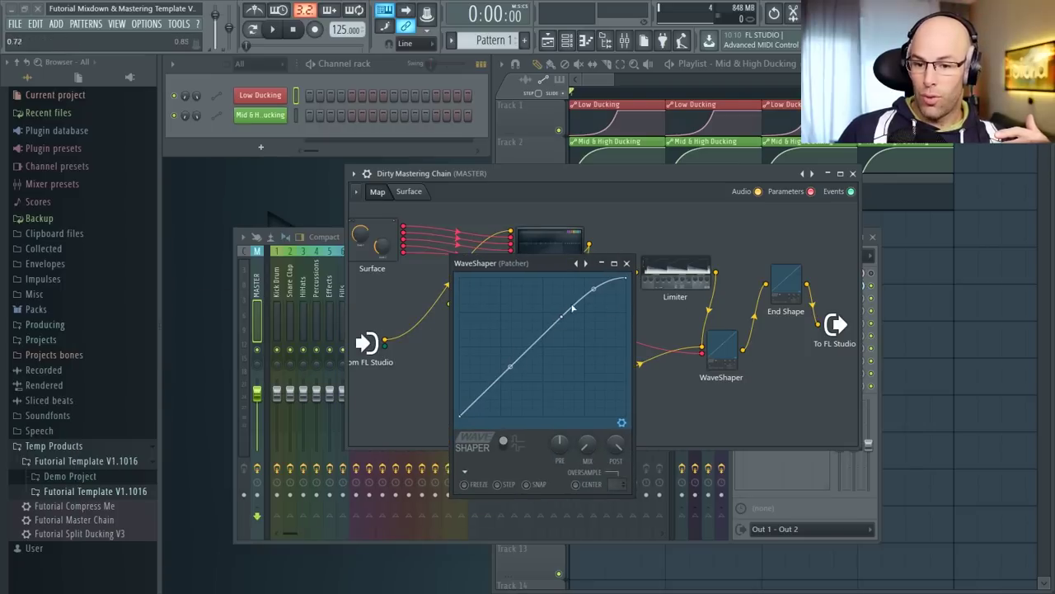
pyautogui.click(626, 263)
pyautogui.click(411, 192)
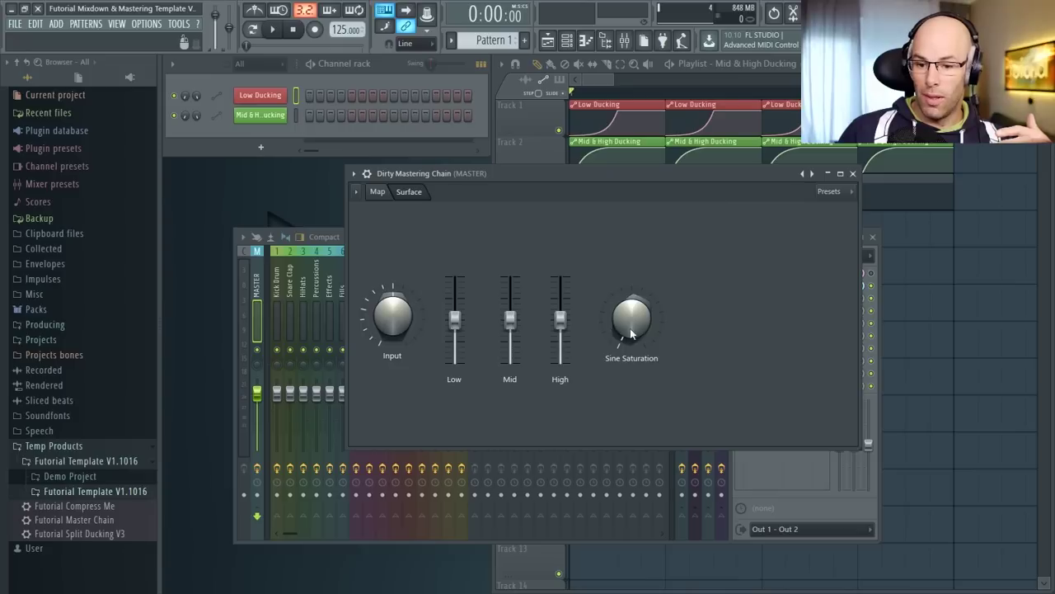
pyautogui.moveTo(631, 332)
pyautogui.mouseDown()
pyautogui.moveTo(631, 301)
pyautogui.moveTo(632, 319)
pyautogui.mouseUp()
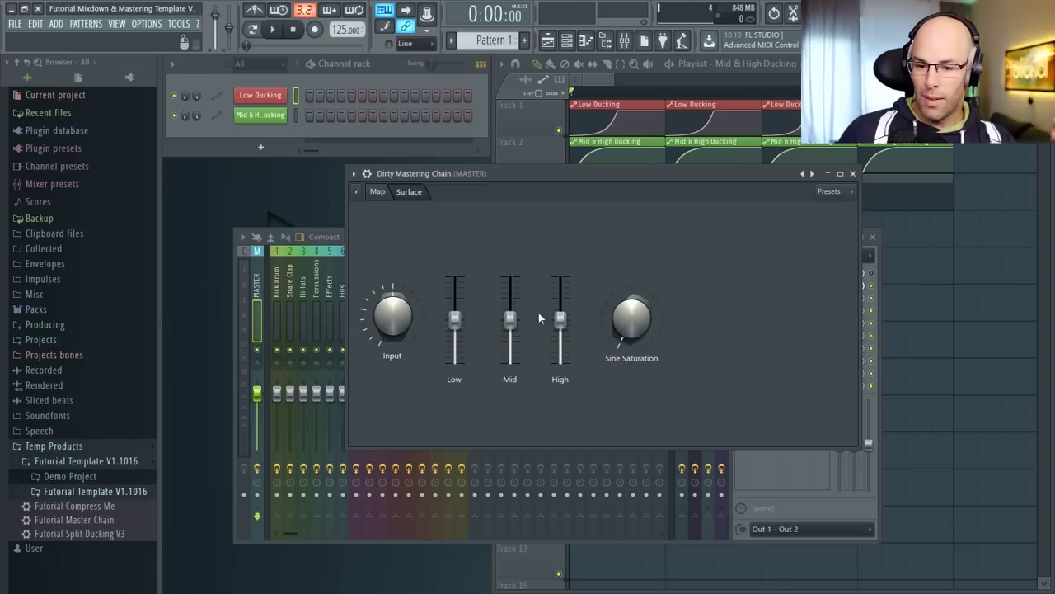
# - Try lowering the band 4 level in the chain's Param. EQ 2, reset the band 7 and band 4 levels, and close it
pyautogui.click(377, 193)
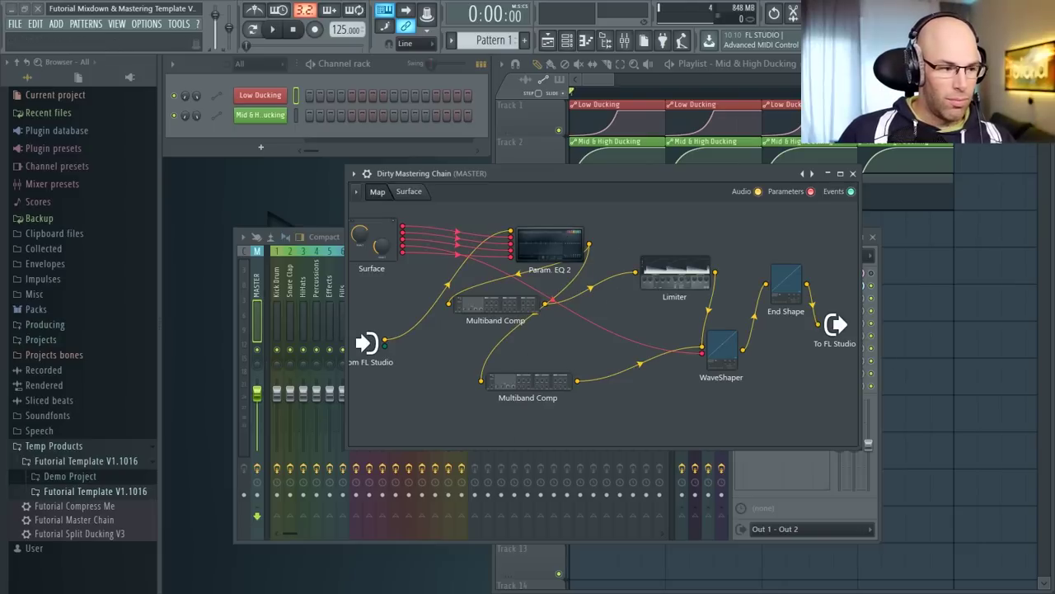
pyautogui.click(577, 241)
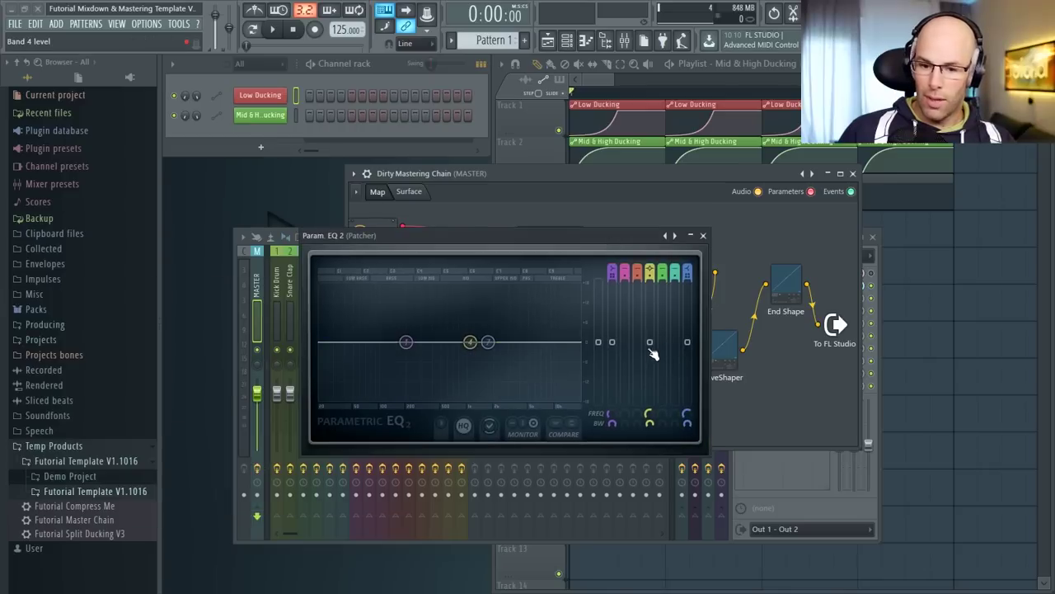
pyautogui.moveTo(650, 344); pyautogui.dragTo(650, 373)
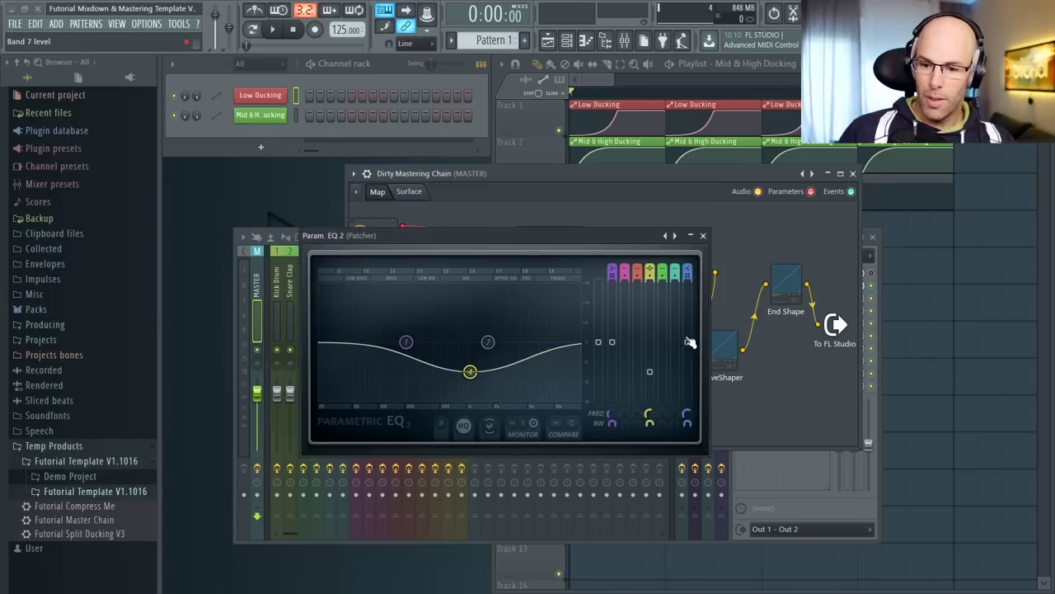
pyautogui.moveTo(688, 343)
pyautogui.mouseDown()
pyautogui.moveTo(688, 363)
pyautogui.moveTo(687, 313)
pyautogui.moveTo(688, 341)
pyautogui.mouseUp()
pyautogui.rightClick(691, 340)
pyautogui.click(698, 353)
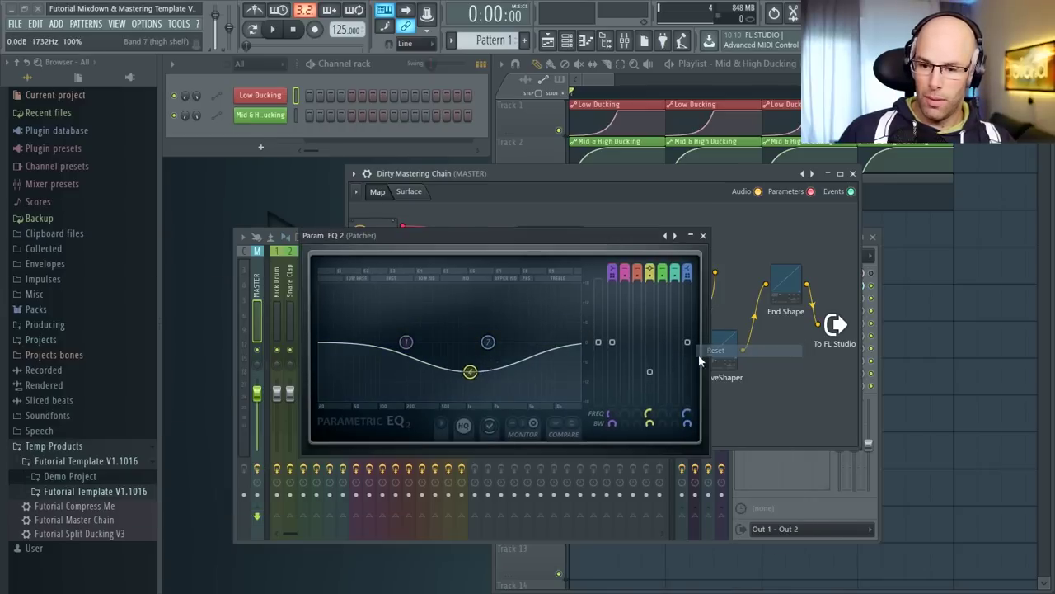
pyautogui.rightClick(652, 367)
pyautogui.click(673, 374)
pyautogui.click(703, 235)
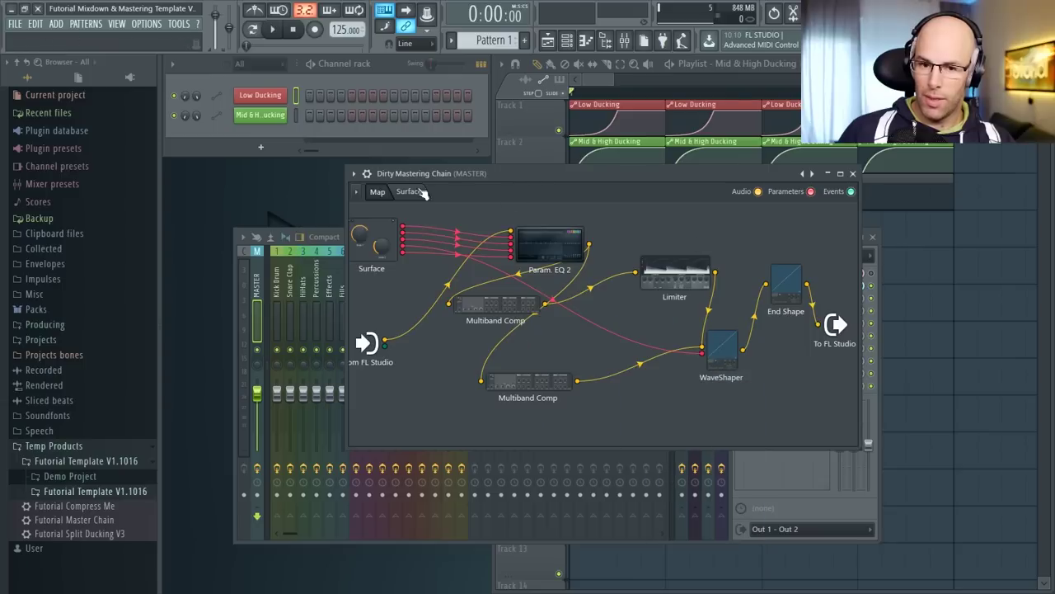
# - Try changing the Low level on the Dirty Mastering Chain's surface, return it level with the Mid and High faders, and close the chain
pyautogui.click(410, 191)
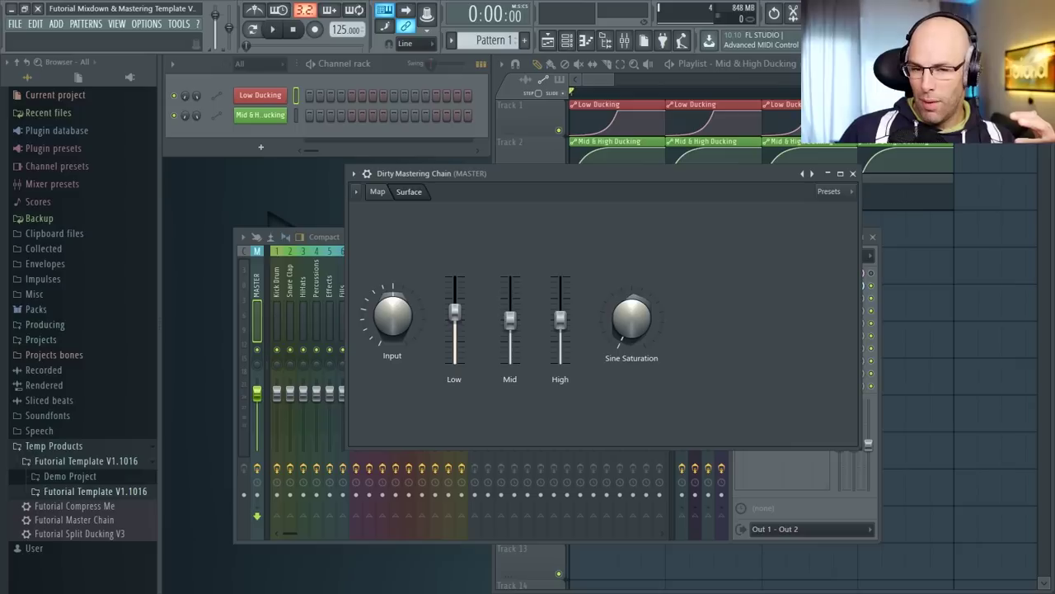
pyautogui.moveTo(455, 312); pyautogui.dragTo(455, 322)
pyautogui.moveTo(560, 320)
pyautogui.mouseDown()
pyautogui.moveTo(560, 307)
pyautogui.moveTo(560, 319)
pyautogui.mouseUp()
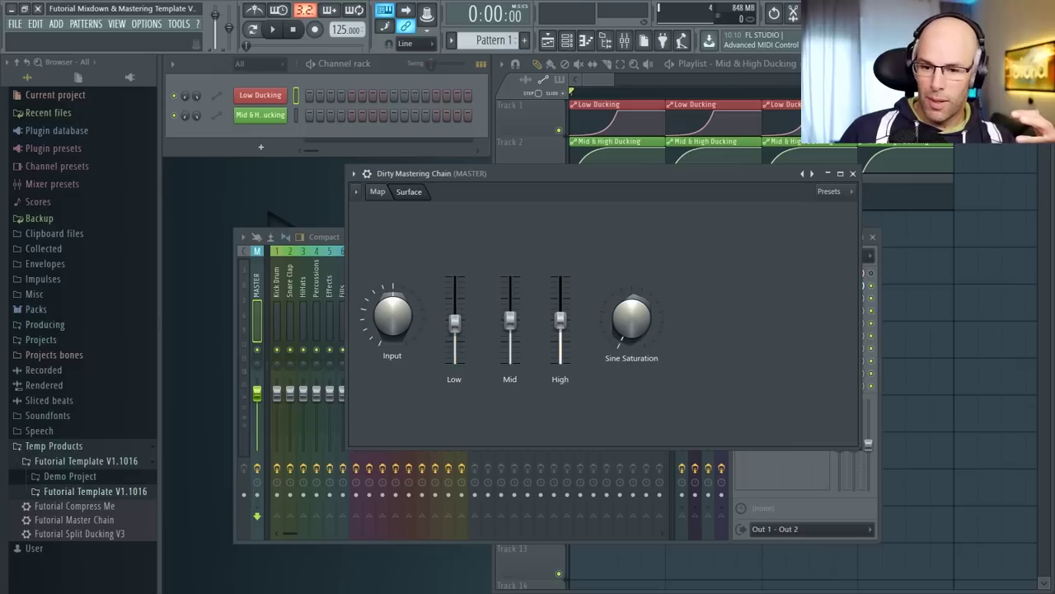
pyautogui.moveTo(455, 322); pyautogui.dragTo(455, 319)
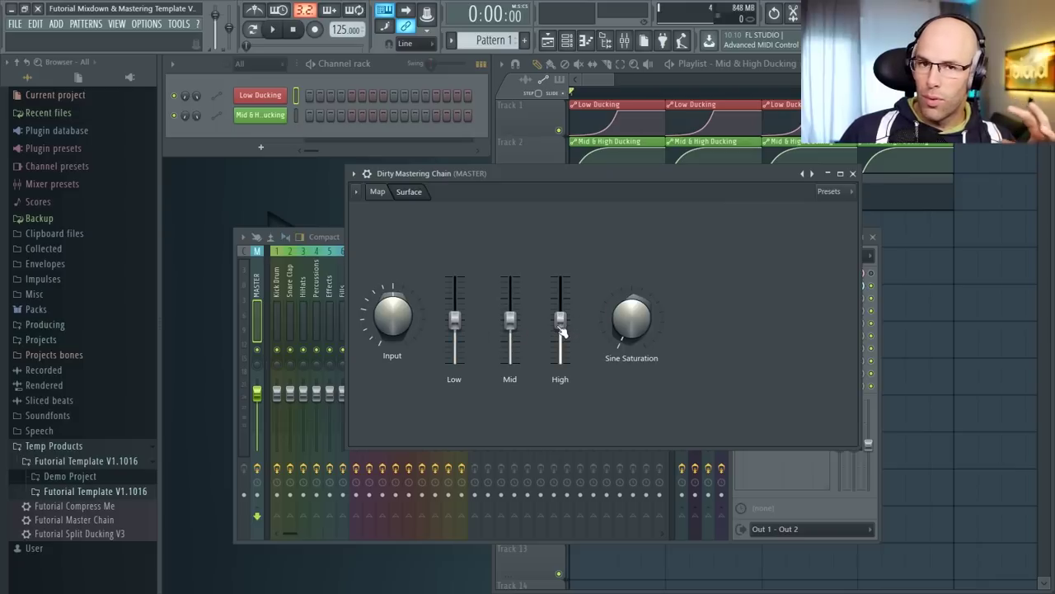
pyautogui.click(853, 173)
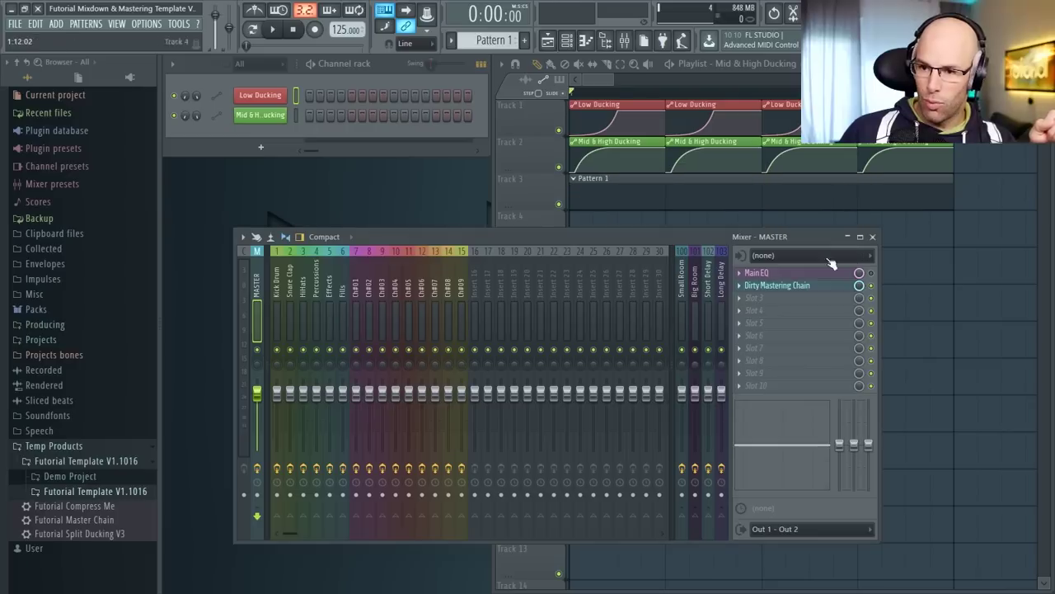
# - Try lowering band 6 in the master track's Main EQ, reset the band, and close the EQ
pyautogui.click(757, 272)
pyautogui.moveTo(427, 281)
pyautogui.mouseDown()
pyautogui.moveTo(431, 259)
pyautogui.moveTo(429, 301)
pyautogui.moveTo(434, 283)
pyautogui.mouseUp()
pyautogui.rightClick(434, 290)
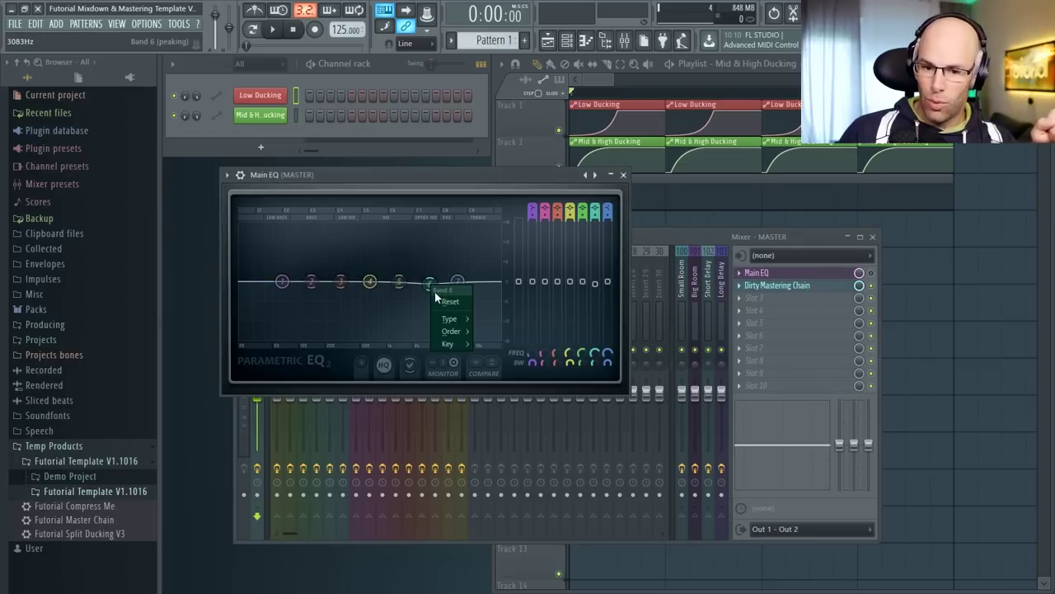
pyautogui.click(443, 299)
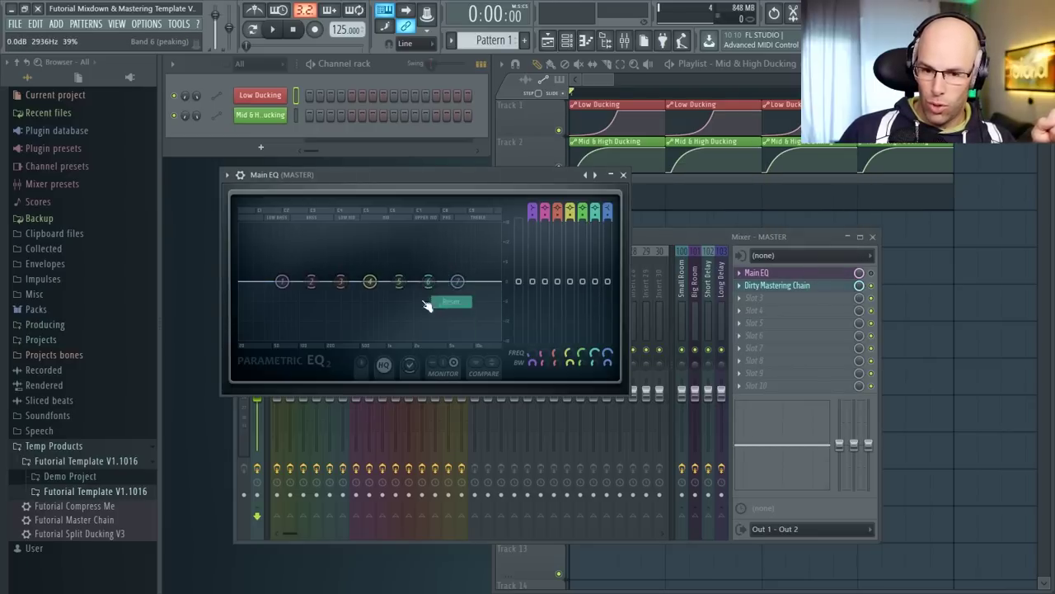
pyautogui.click(624, 176)
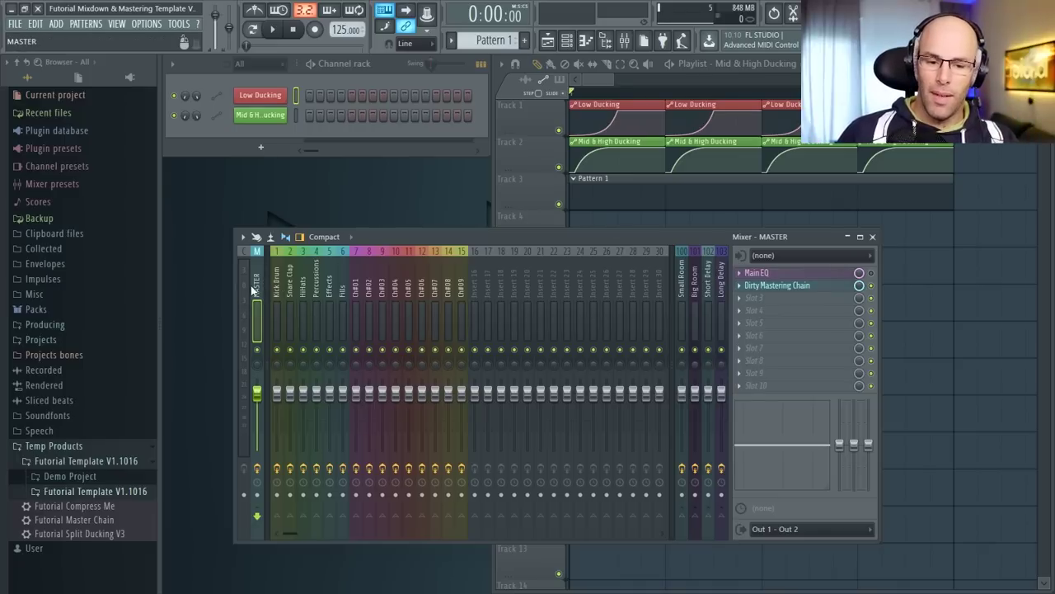
# - Point out the Futorial Master Chain preset alongside the master track's effect slots, and select the Ch#01 mixer track
pyautogui.moveTo(94, 540); pyautogui.dragTo(793, 306)
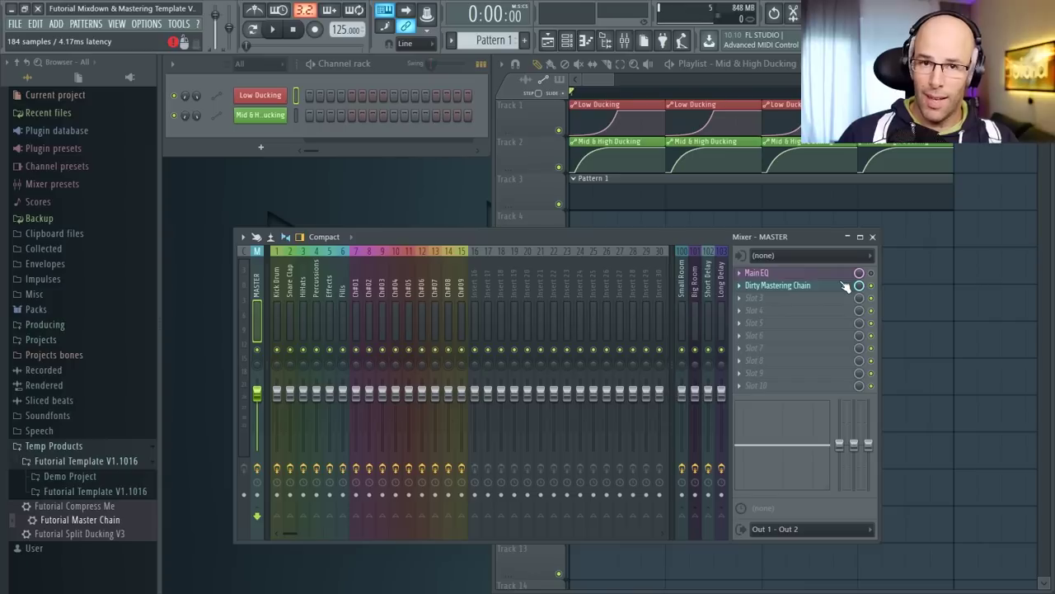
pyautogui.click(285, 284)
pyautogui.click(357, 284)
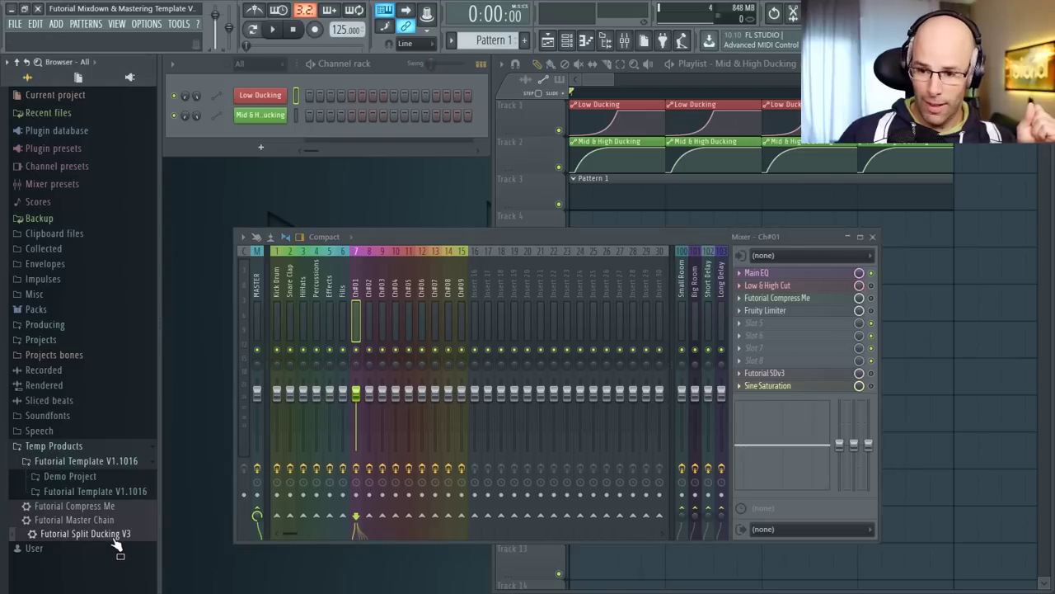
# - Open the Futorial SDv3 effect of the Ch#01 track, shrink its window, and move it clear of the mixer's effect slots
pyautogui.click(798, 372)
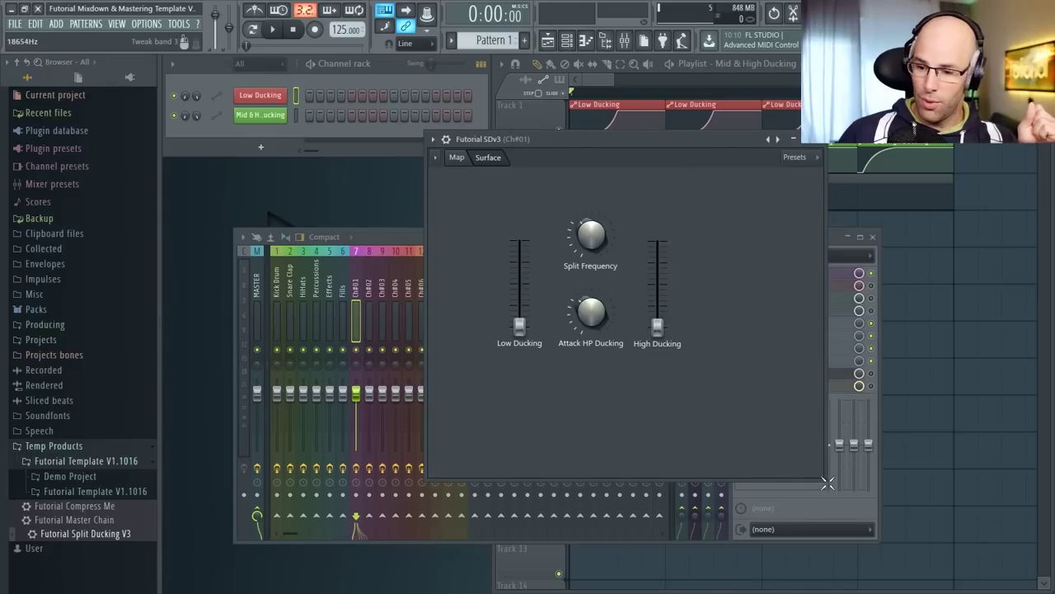
pyautogui.moveTo(824, 479); pyautogui.dragTo(759, 412)
pyautogui.moveTo(582, 137); pyautogui.dragTo(320, 167)
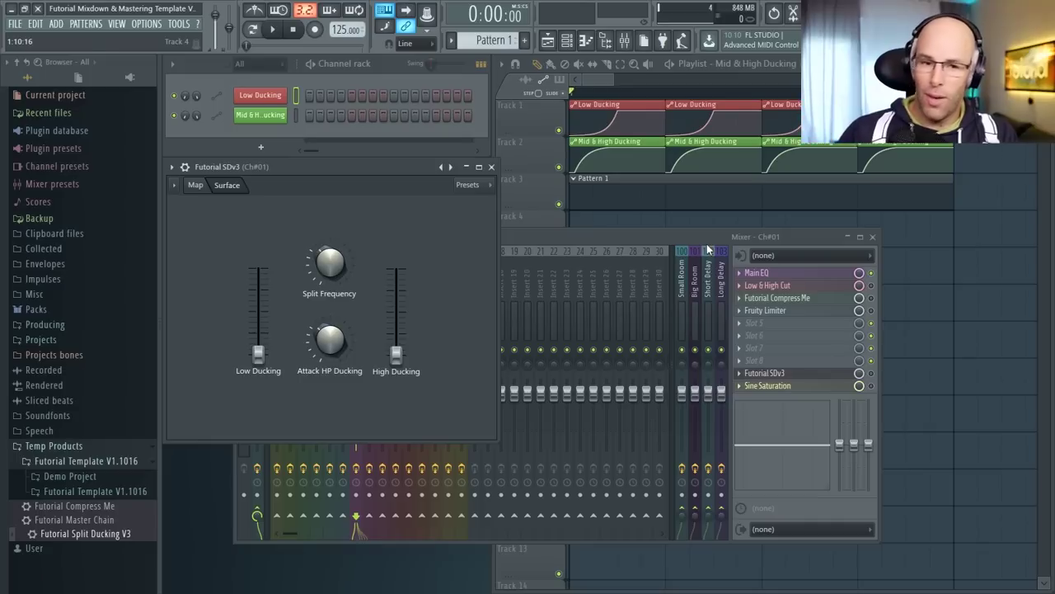
# - Collapse the Temp Products folder and browse through Producing and SAMPLES for FL to Sincinaty Drum Sounds Vol. 2's Bass Drums
pyautogui.click(66, 446)
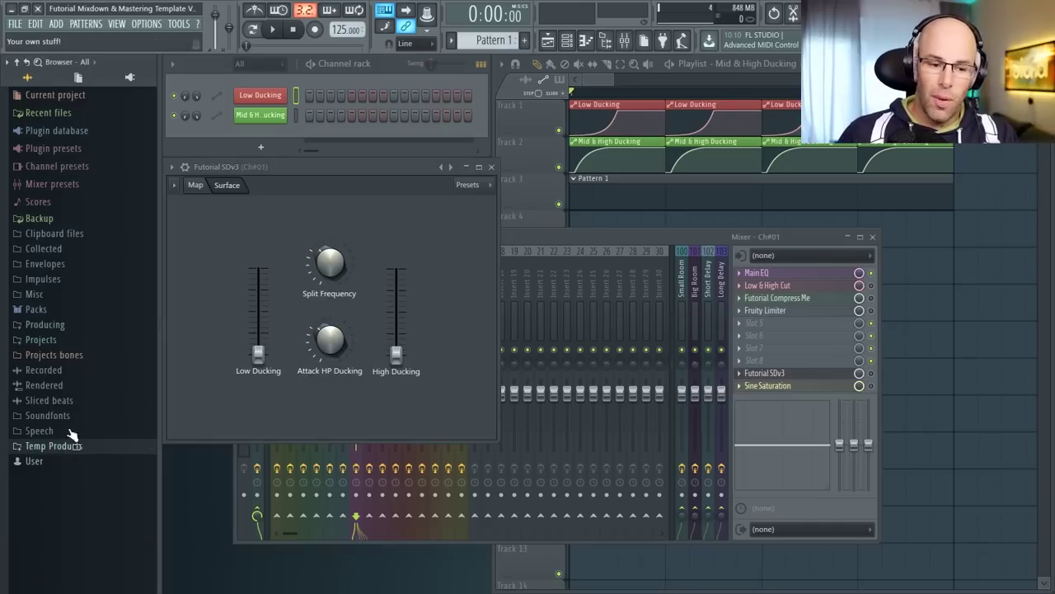
pyautogui.click(66, 325)
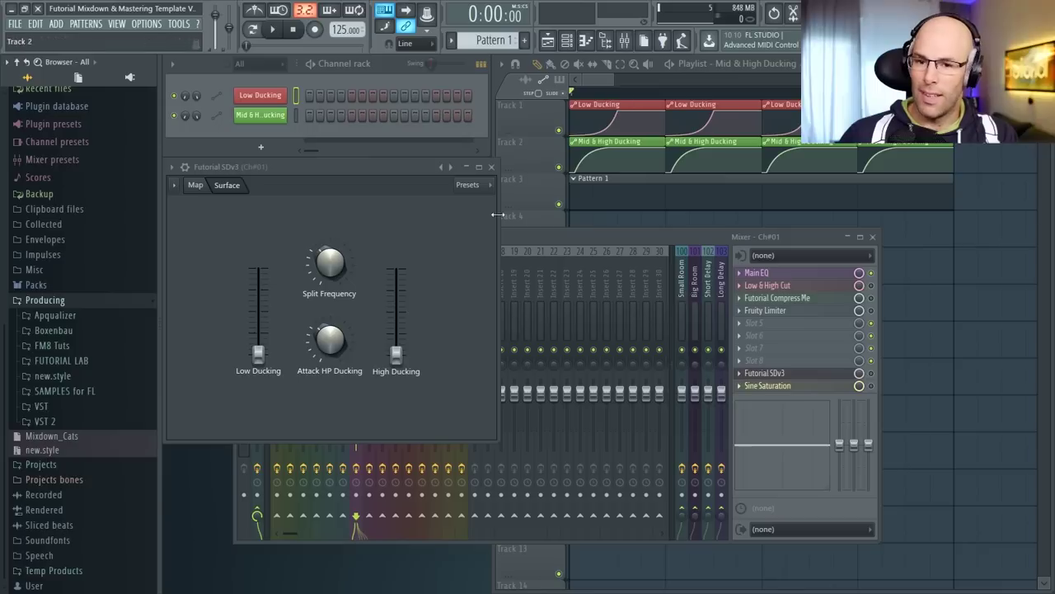
pyautogui.click(96, 363)
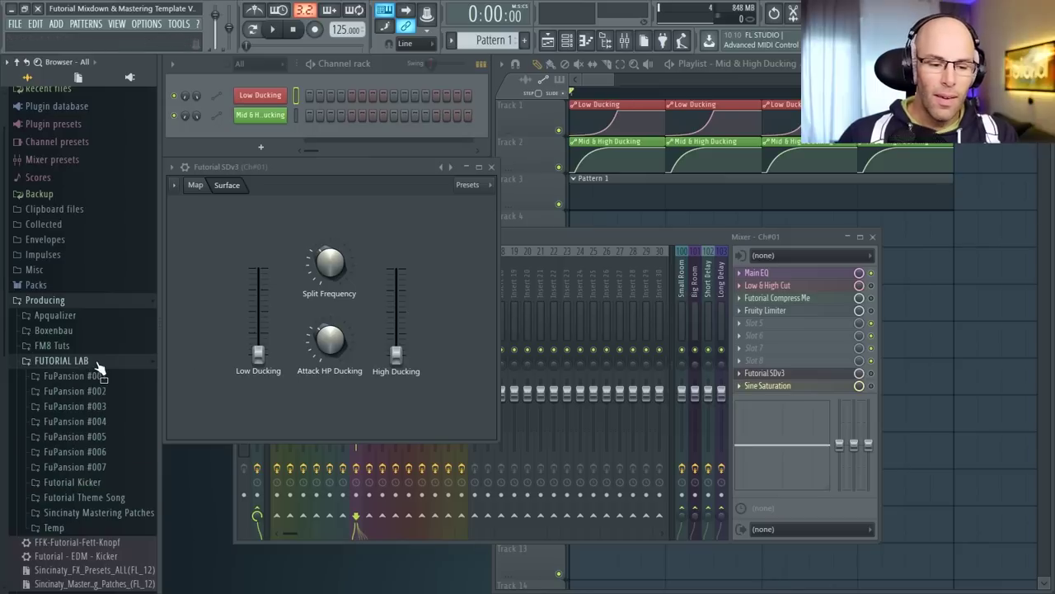
pyautogui.click(92, 363)
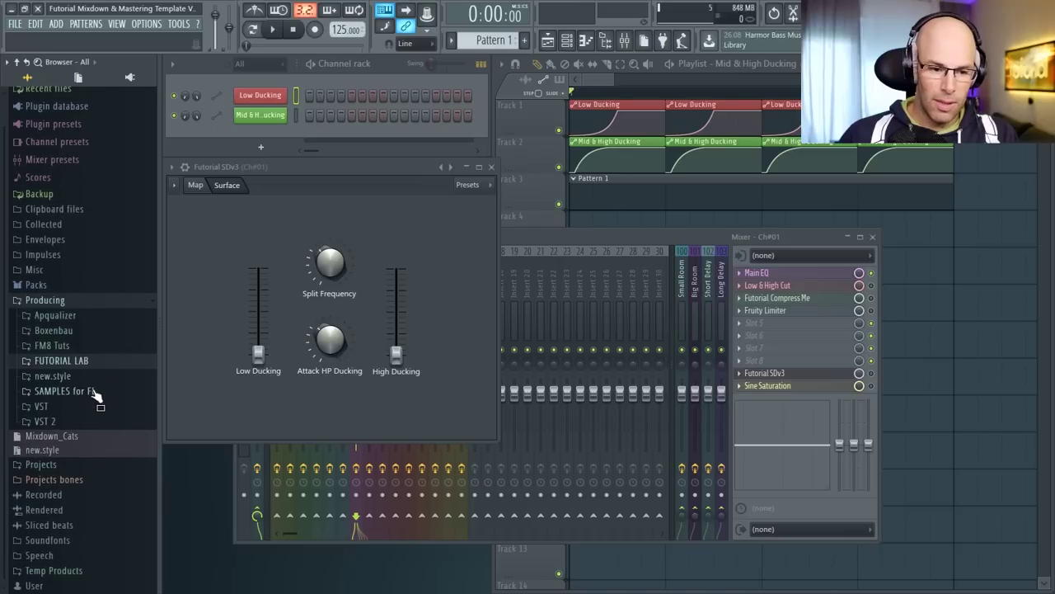
pyautogui.click(94, 393)
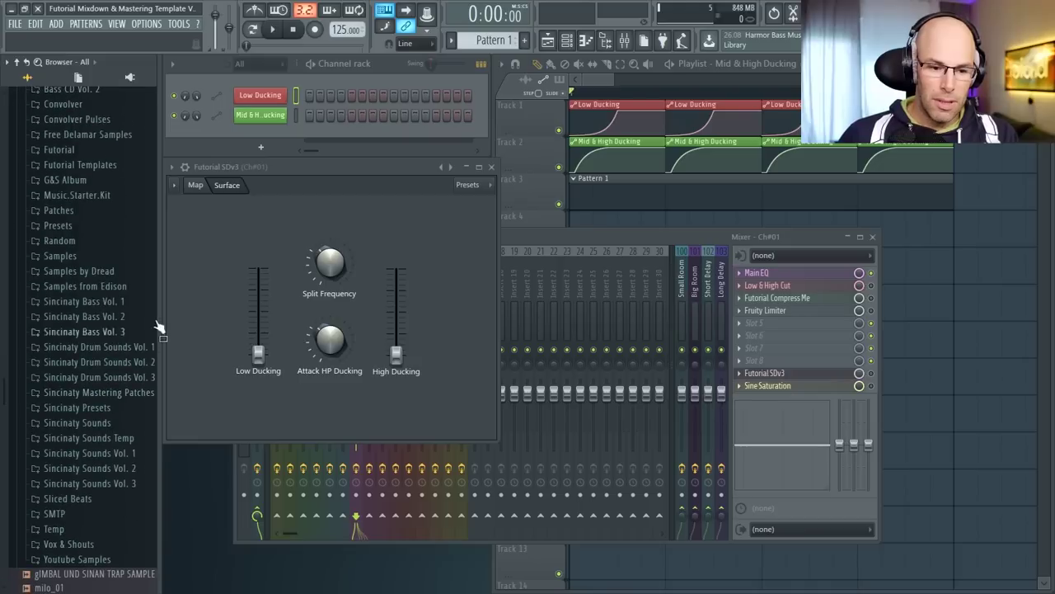
pyautogui.click(124, 362)
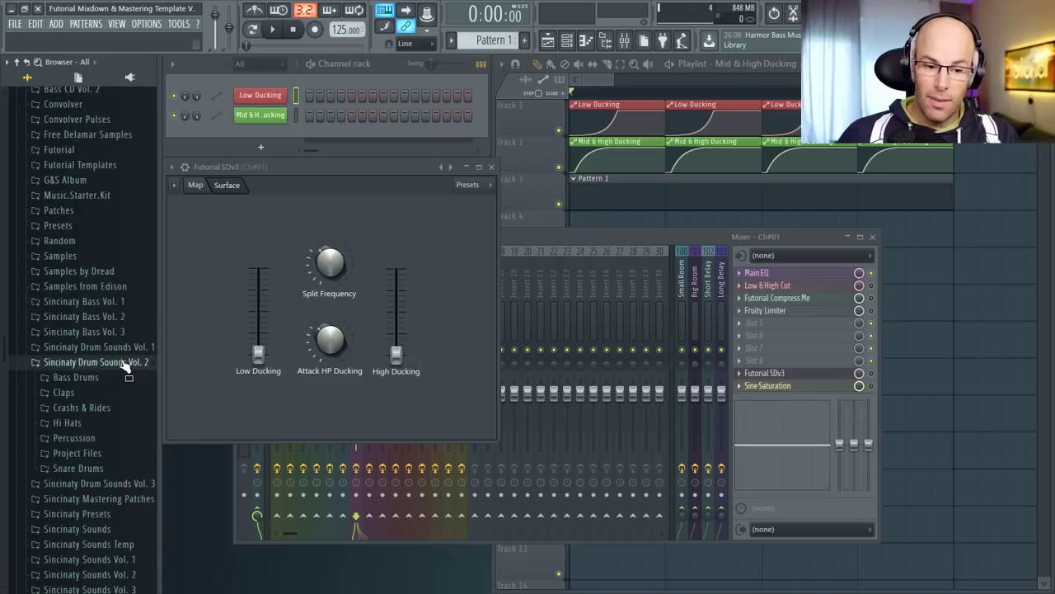
pyautogui.click(75, 377)
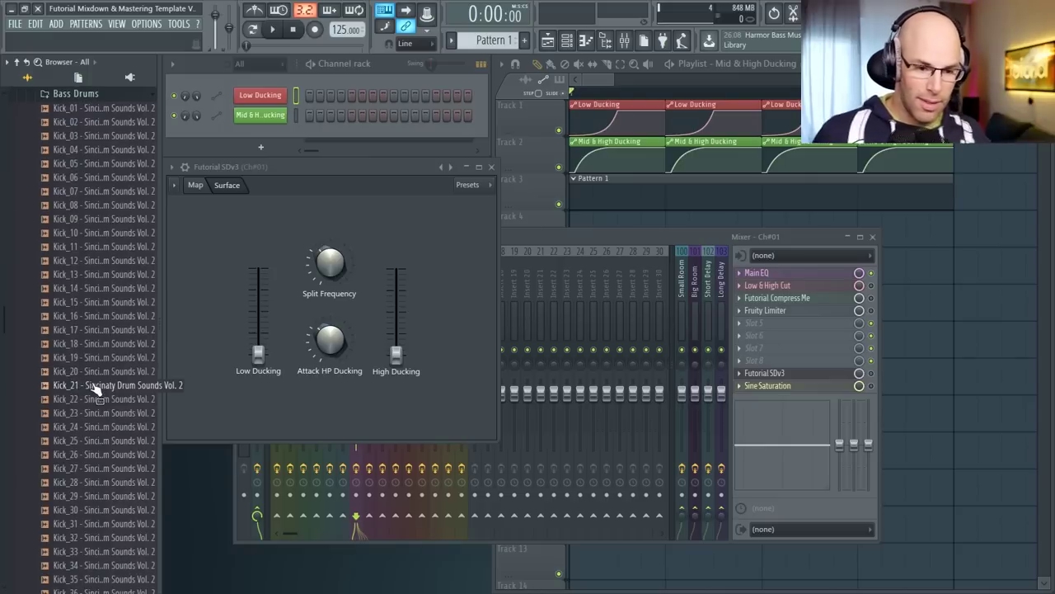
# - Add the Kick_20 sample as a channel routed to the Kick Drum mixer track and fill each 4 steps of its pattern
pyautogui.click(90, 247)
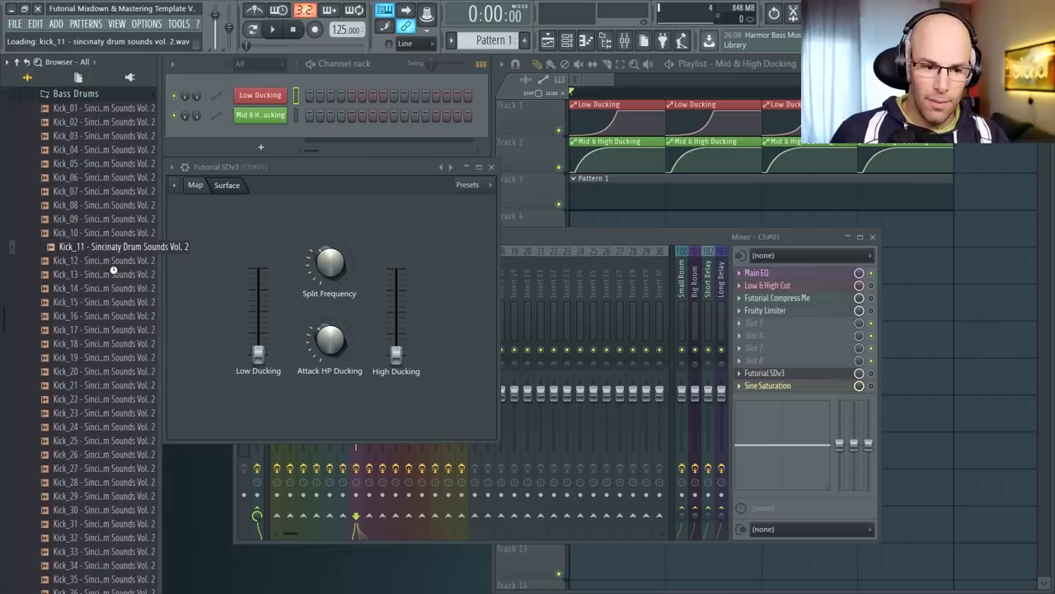
pyautogui.click(108, 376)
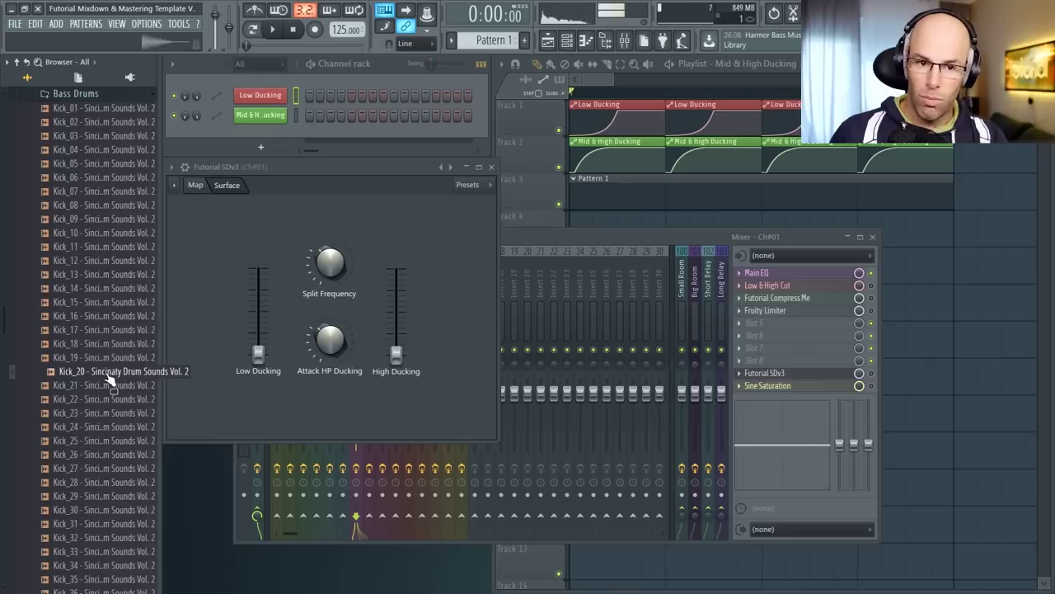
pyautogui.moveTo(107, 375); pyautogui.dragTo(217, 120)
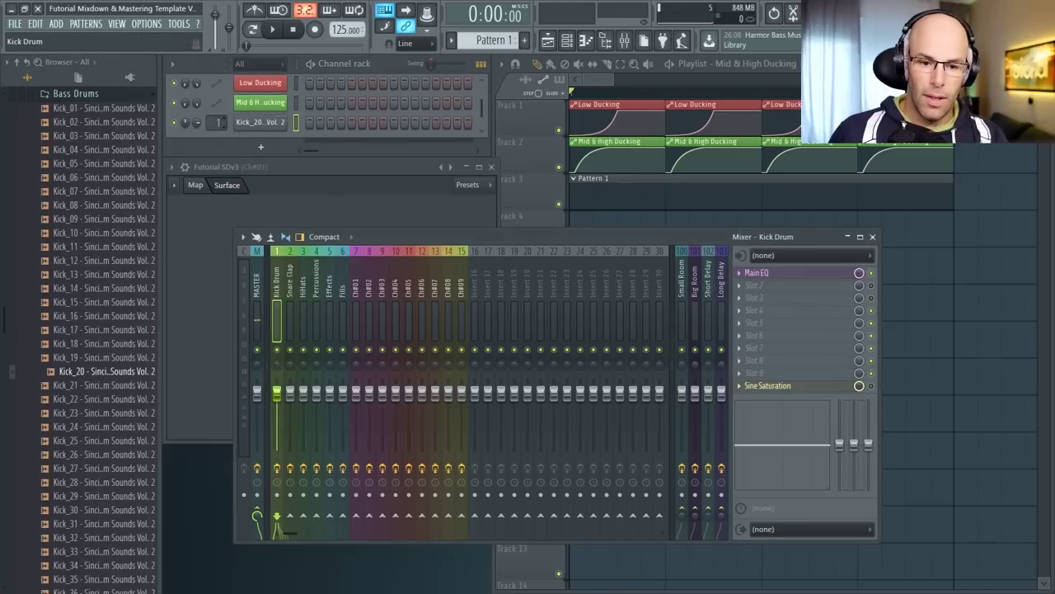
pyautogui.rightClick(265, 127)
pyautogui.click(425, 179)
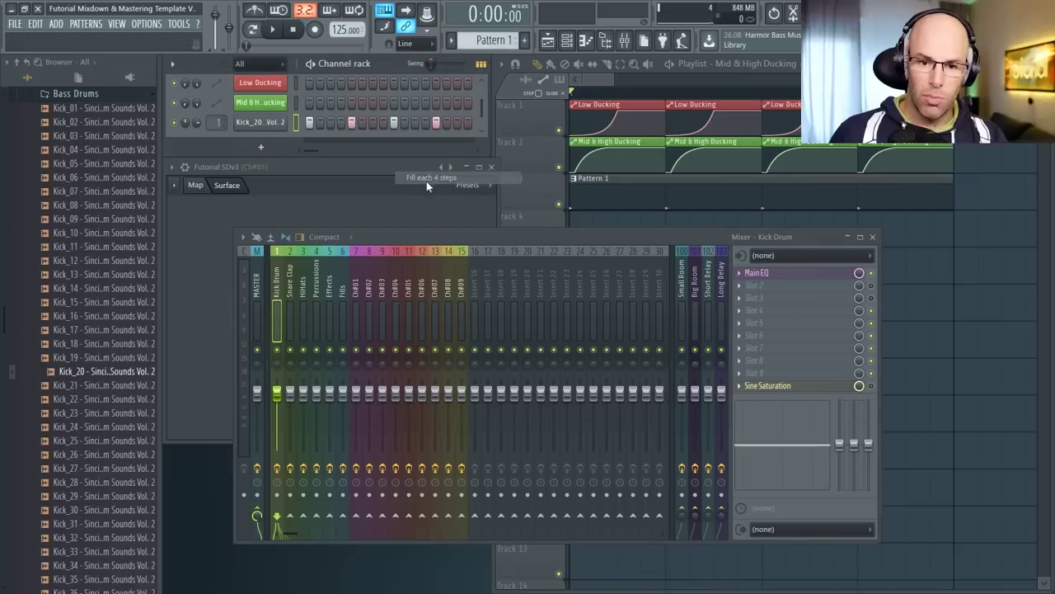
# - Play the kick pattern while raising the gain in the Kick Drum track's Sine Saturation to about 119%, close the effect, and stop playback
pyautogui.press('space')
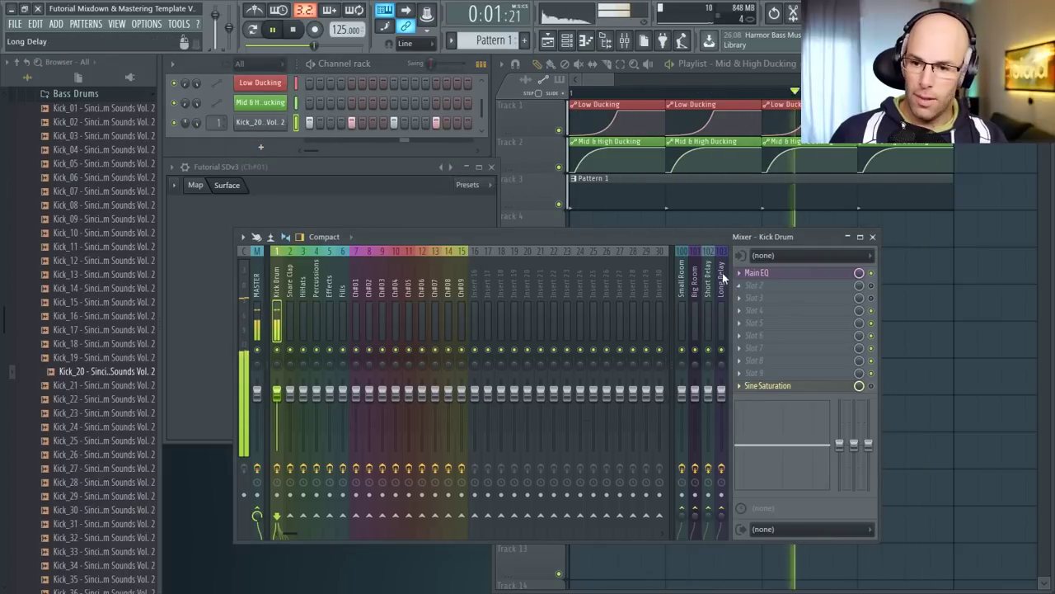
pyautogui.click(824, 385)
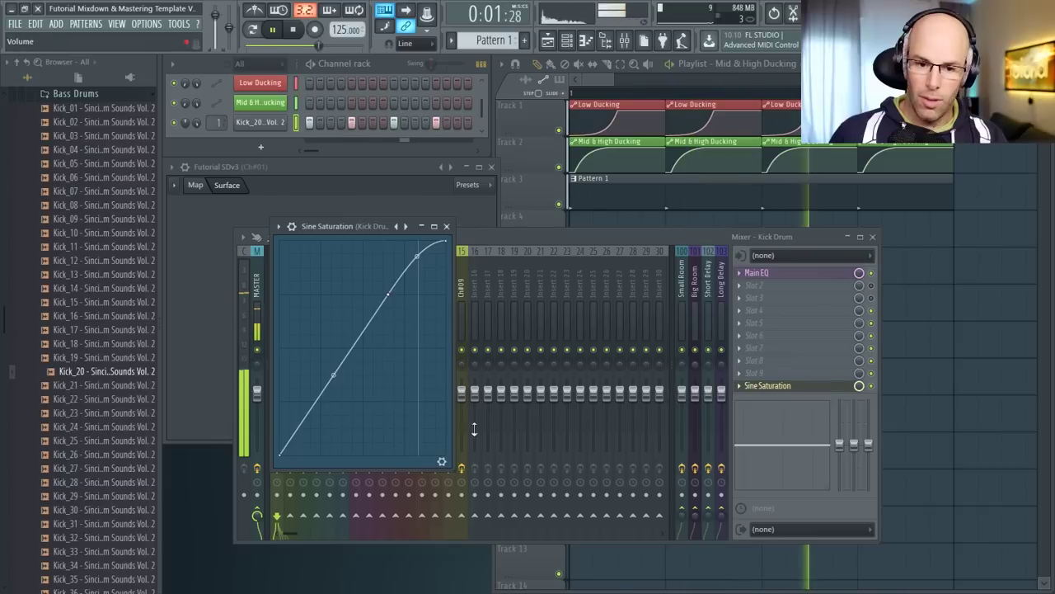
pyautogui.click(441, 461)
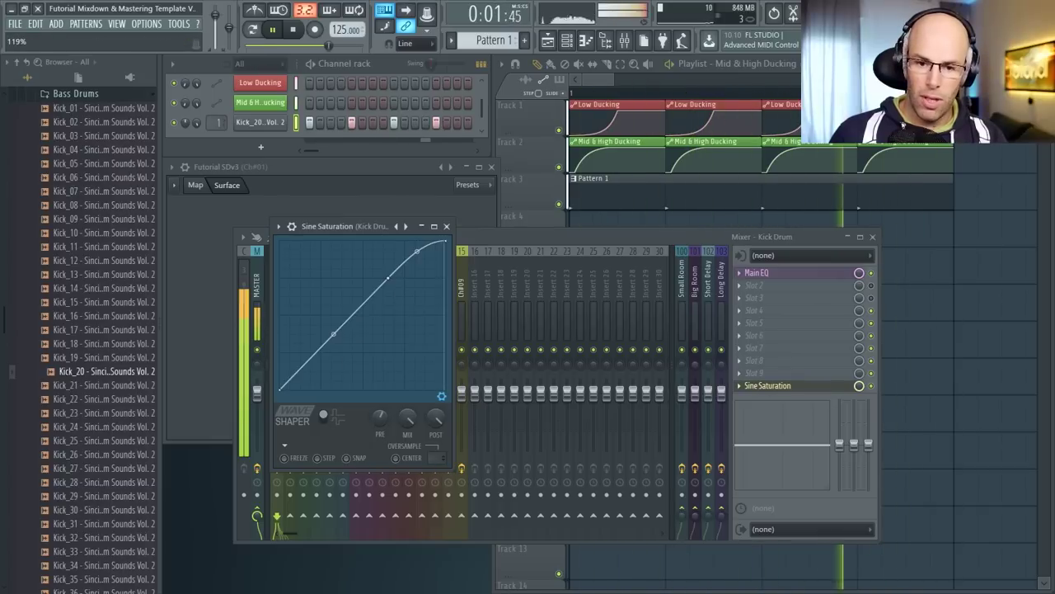
pyautogui.click(446, 226)
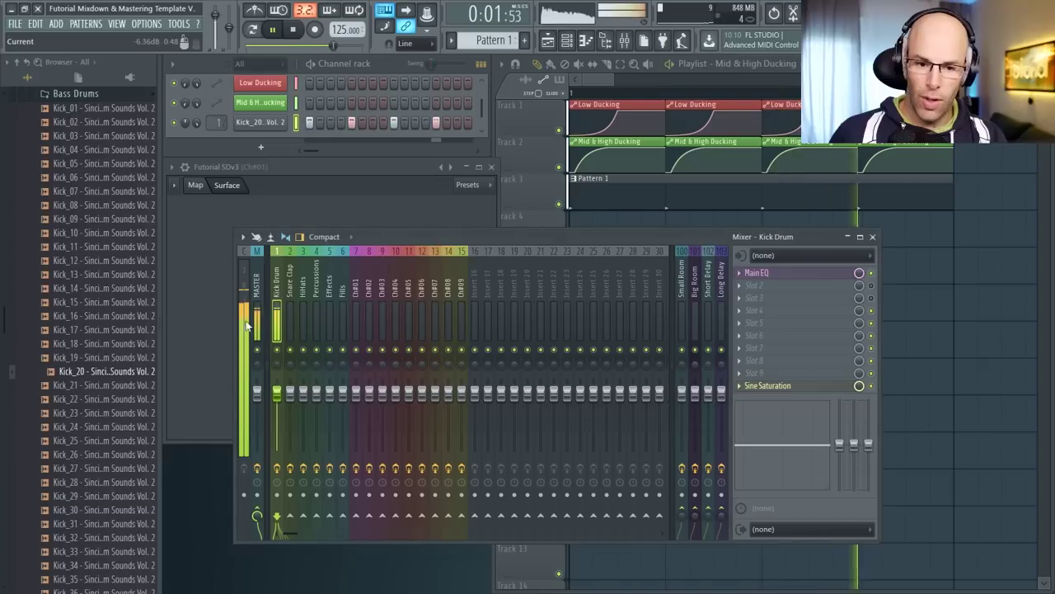
pyautogui.press('space')
# - Add a Massive instrument channel and route it to mixer track 7, Ch#01
pyautogui.click(58, 24)
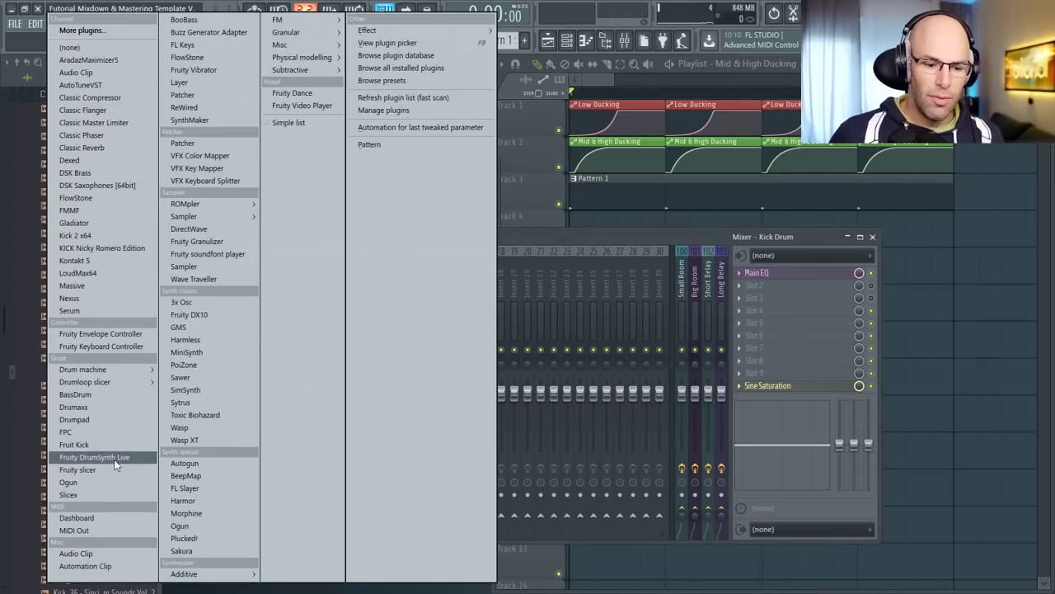
pyautogui.click(72, 285)
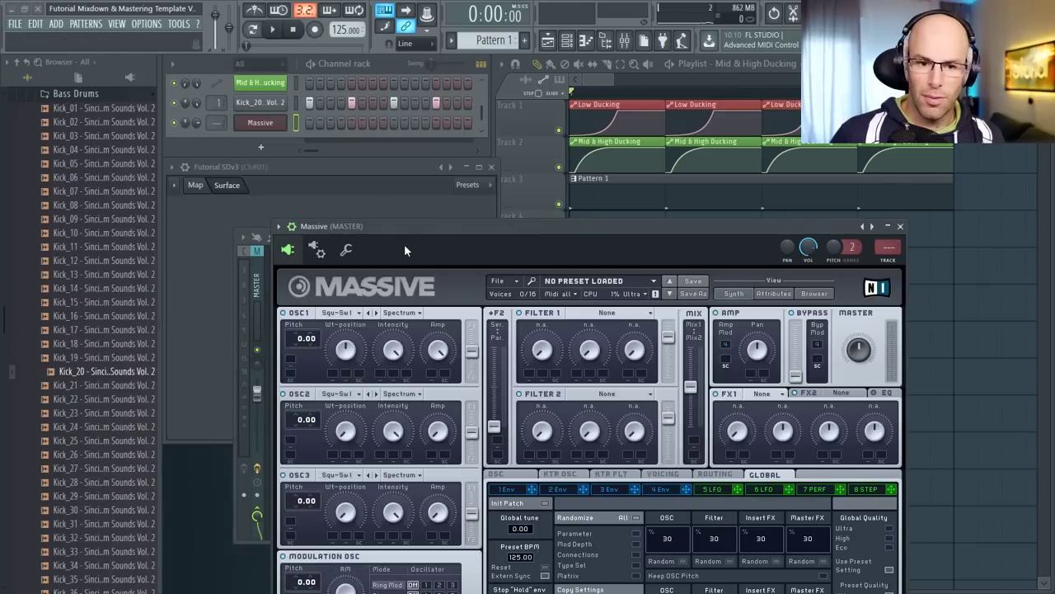
pyautogui.moveTo(401, 229); pyautogui.dragTo(382, 130)
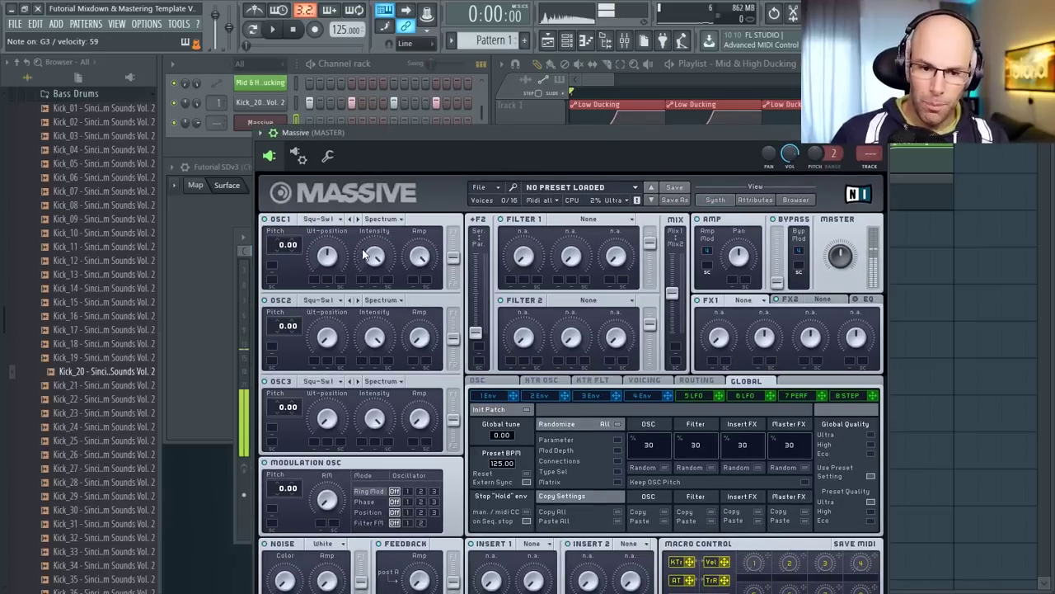
pyautogui.doubleClick(870, 154)
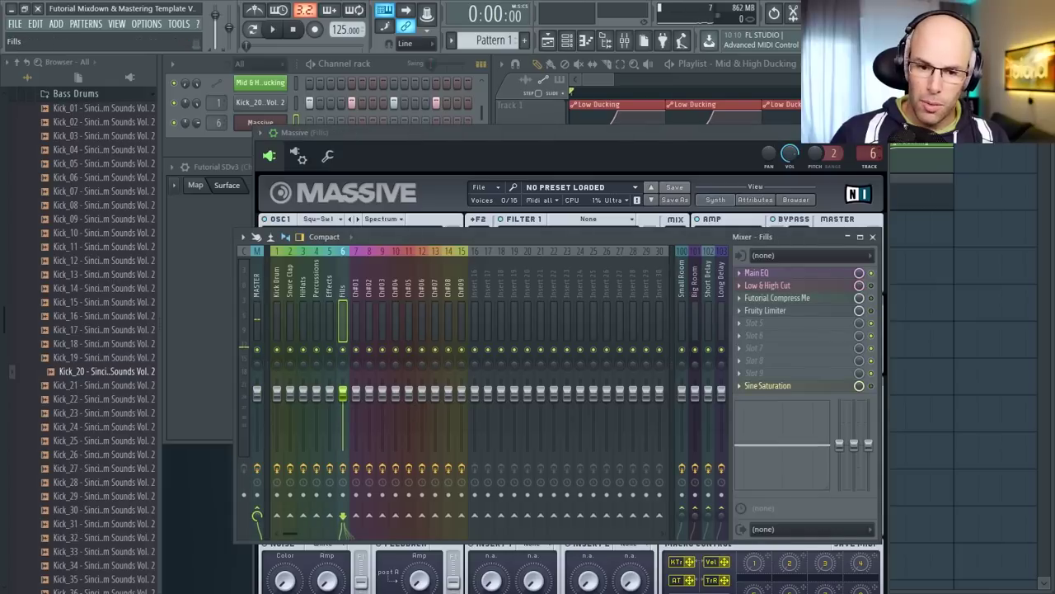
pyautogui.click(357, 526)
pyautogui.click(499, 129)
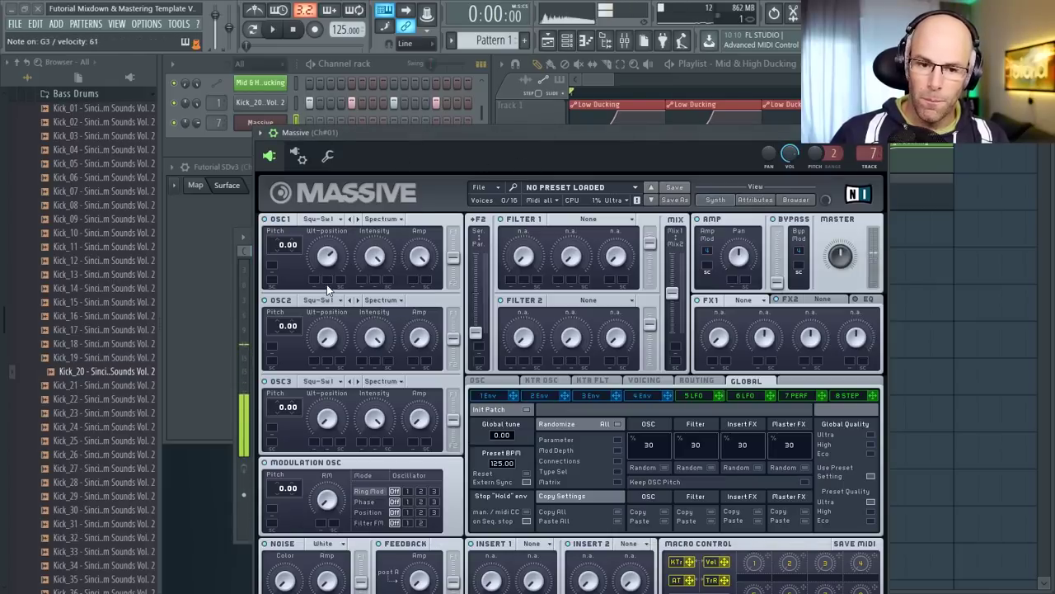
# - Modulate the OSC1 pitch by -9.00 with envelope 1 and lower the envelope's decay level to silence
pyautogui.click(642, 395)
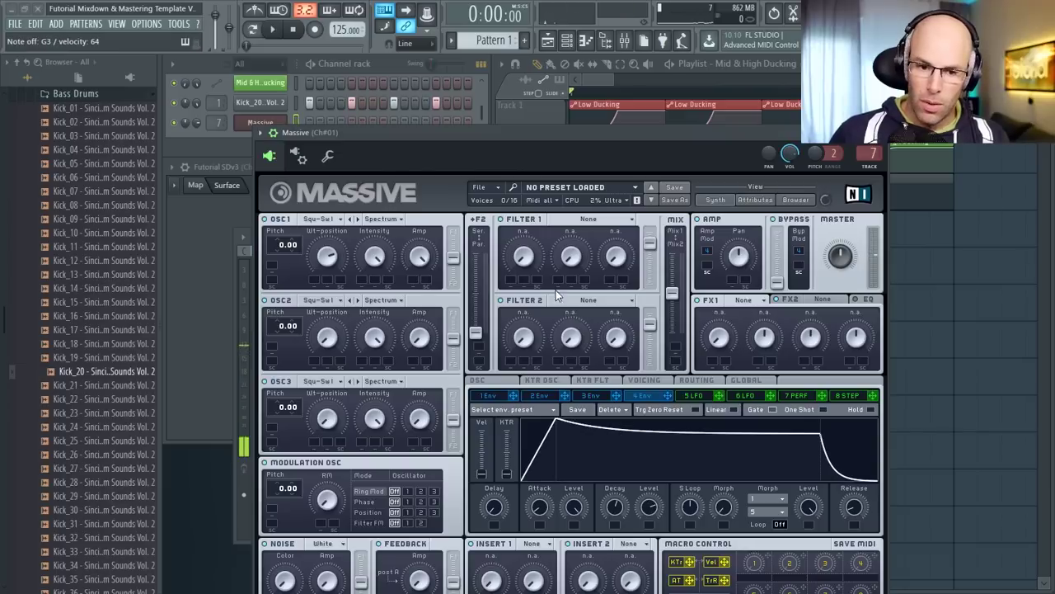
pyautogui.click(502, 397)
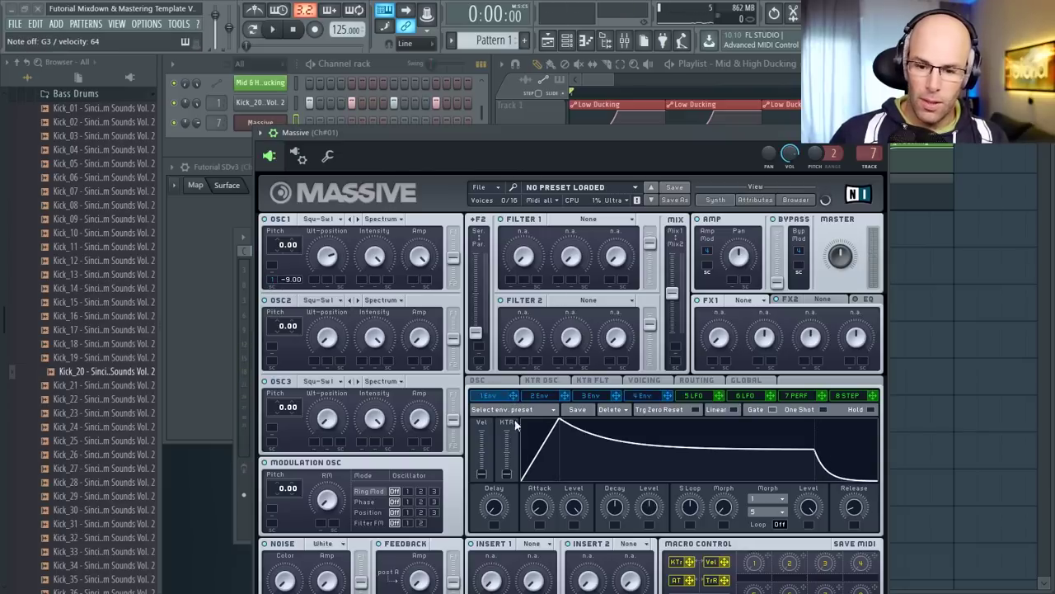
pyautogui.moveTo(614, 508); pyautogui.dragTo(547, 550)
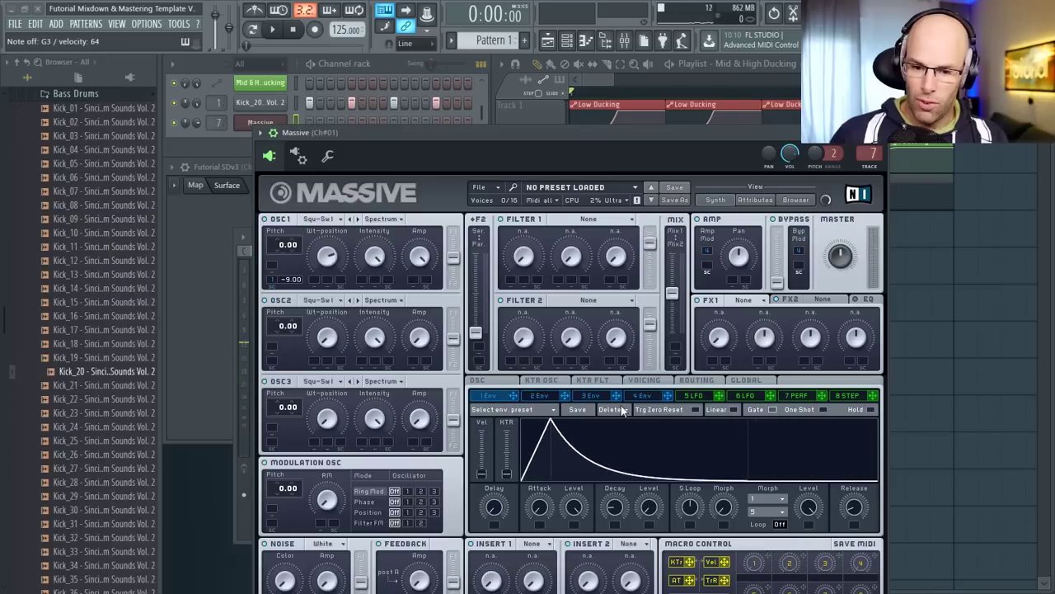
# - Raise the vibrato rate and add a small amount of vibrato depth in Massive's oscillator settings
pyautogui.click(508, 382)
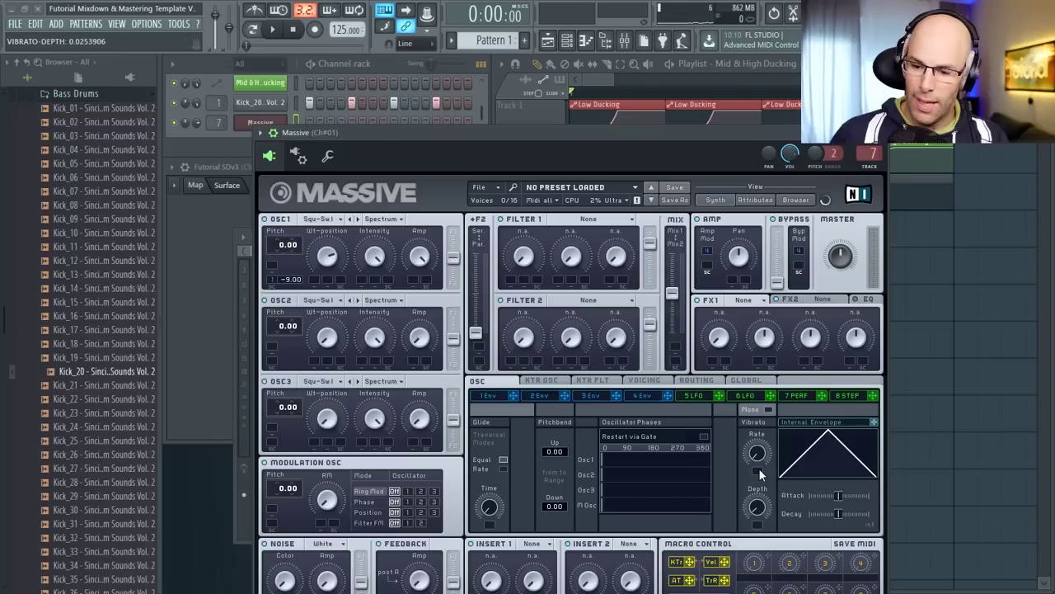
pyautogui.moveTo(752, 435); pyautogui.dragTo(769, 368)
pyautogui.moveTo(759, 507)
pyautogui.mouseDown()
pyautogui.moveTo(760, 461)
pyautogui.moveTo(755, 505)
pyautogui.mouseUp()
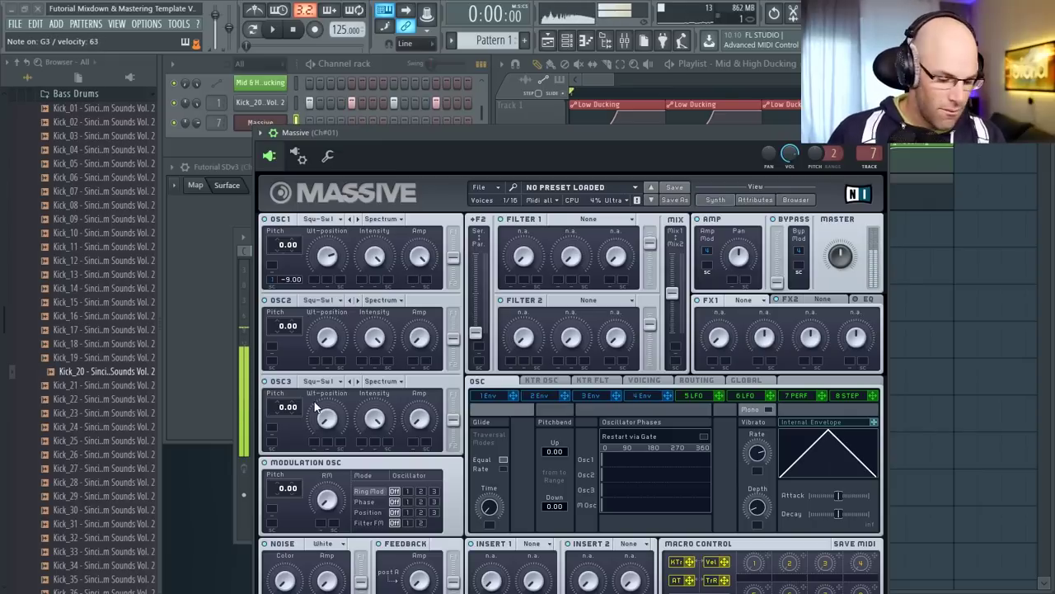
# - Load Reverb into Massive's FX1 slot, lower its Dry/Wet, and assign envelope 1 to modulate the Dry/Wet
pyautogui.click(750, 300)
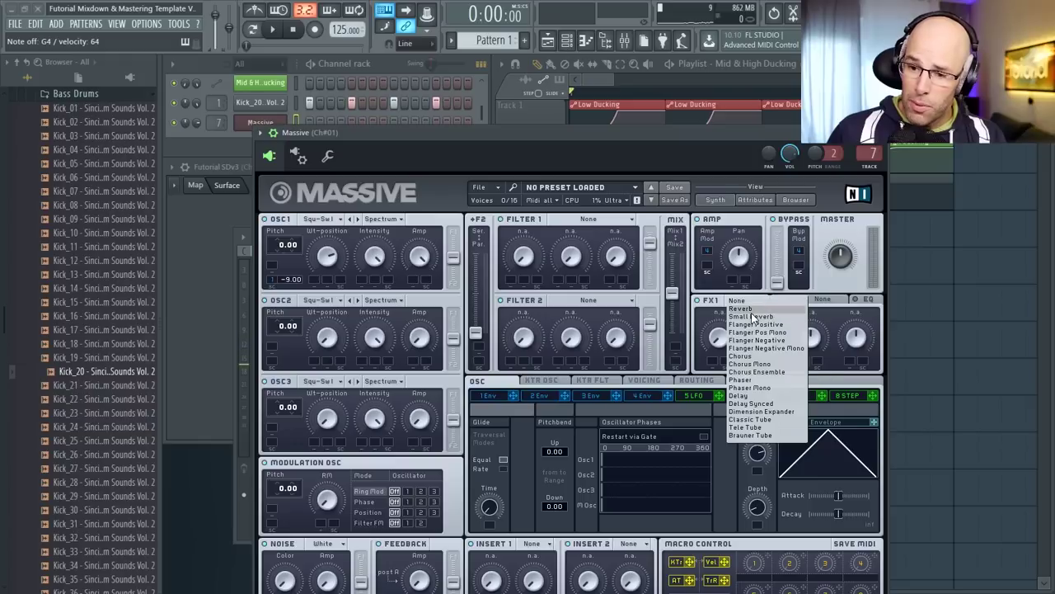
pyautogui.click(751, 320)
pyautogui.moveTo(722, 338)
pyautogui.mouseDown()
pyautogui.moveTo(734, 332)
pyautogui.moveTo(762, 356)
pyautogui.moveTo(768, 320)
pyautogui.moveTo(825, 312)
pyautogui.moveTo(726, 353)
pyautogui.mouseUp()
pyautogui.click(511, 398)
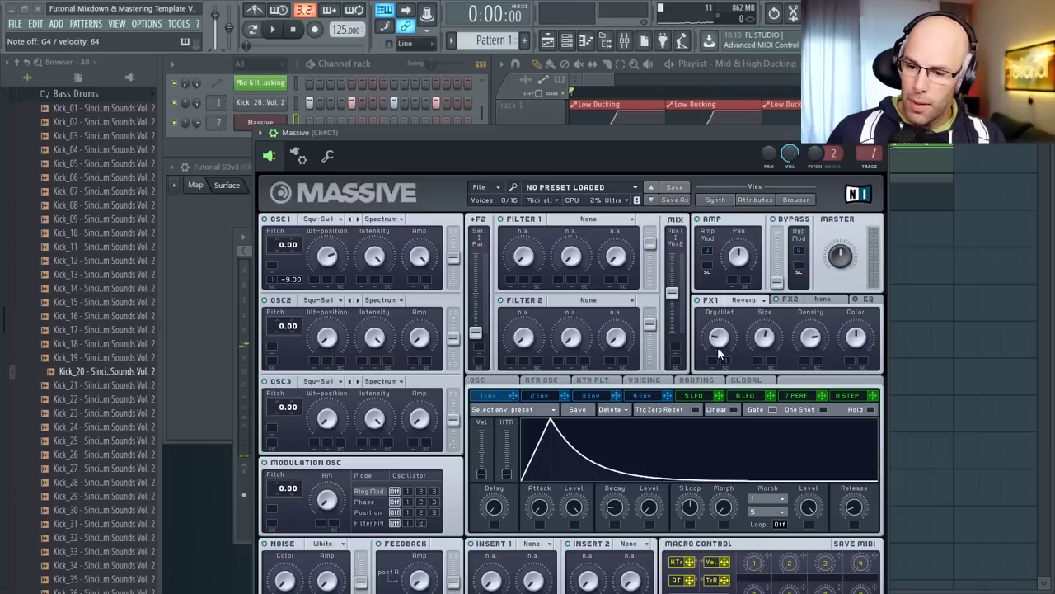
pyautogui.moveTo(718, 353); pyautogui.dragTo(727, 339)
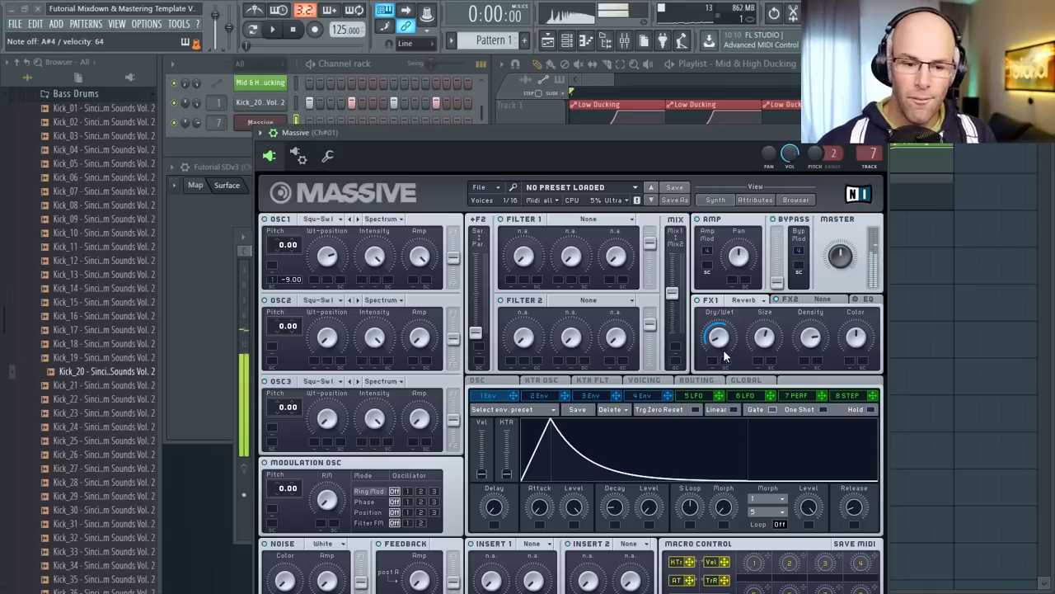
# - Open Futorial Compress Me on the Ch#01 mixer track and enable the effect
pyautogui.press('Escape')
pyautogui.press('F9')
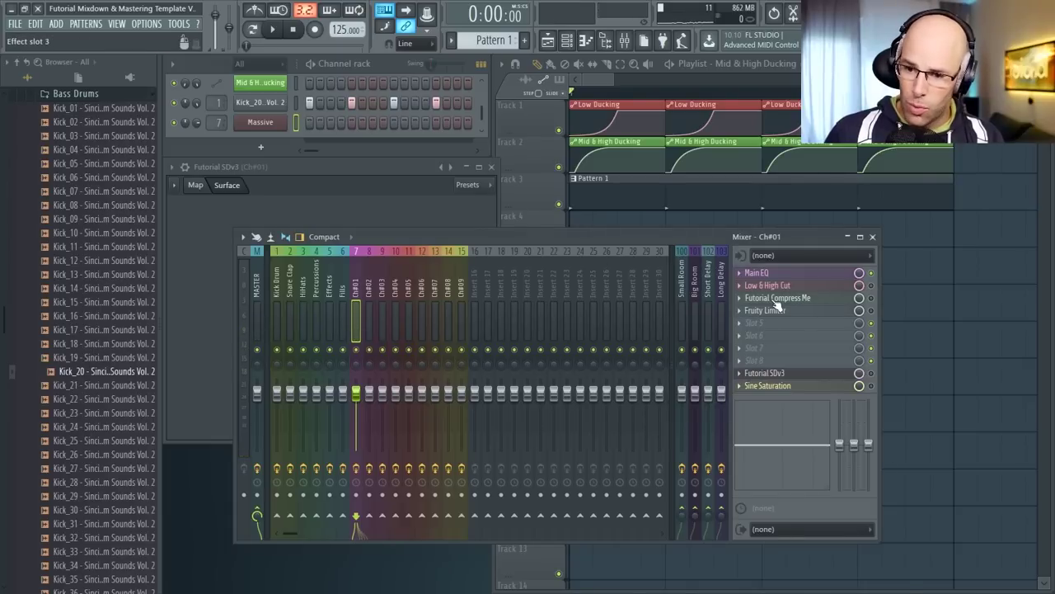
pyautogui.click(826, 302)
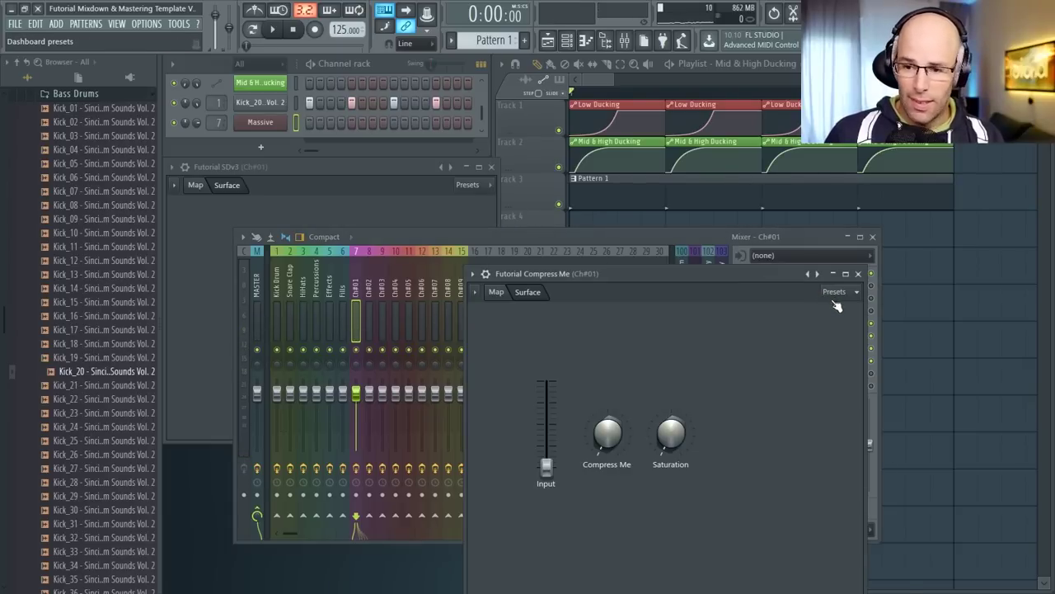
pyautogui.moveTo(724, 275); pyautogui.dragTo(470, 181)
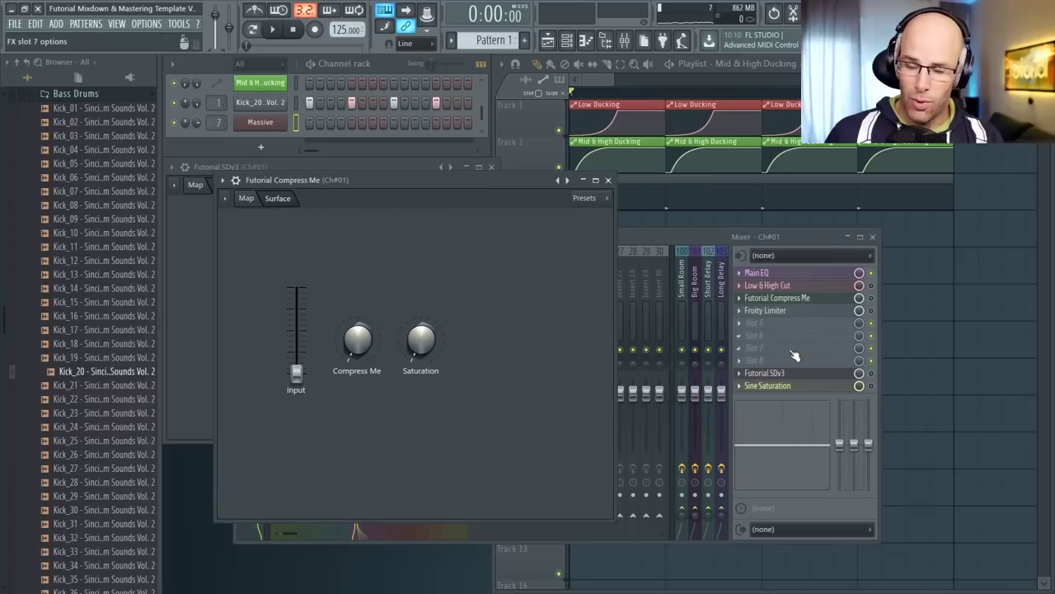
pyautogui.click(871, 298)
pyautogui.click(457, 196)
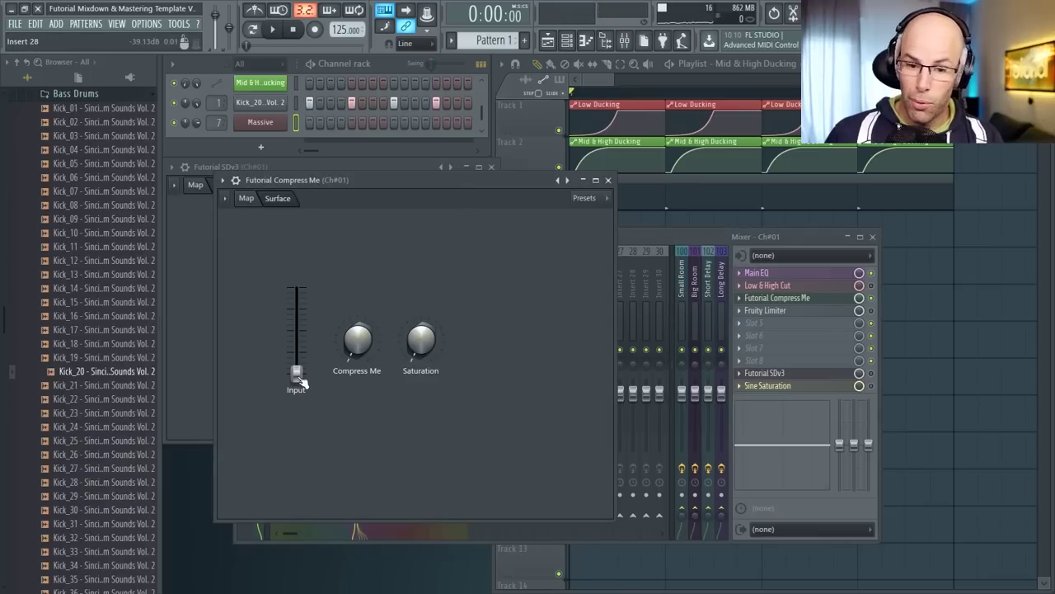
# - Raise Input, Compress Me and Saturation in Futorial Compress Me while playing the synth, and close the effect
pyautogui.moveTo(297, 372); pyautogui.dragTo(297, 351)
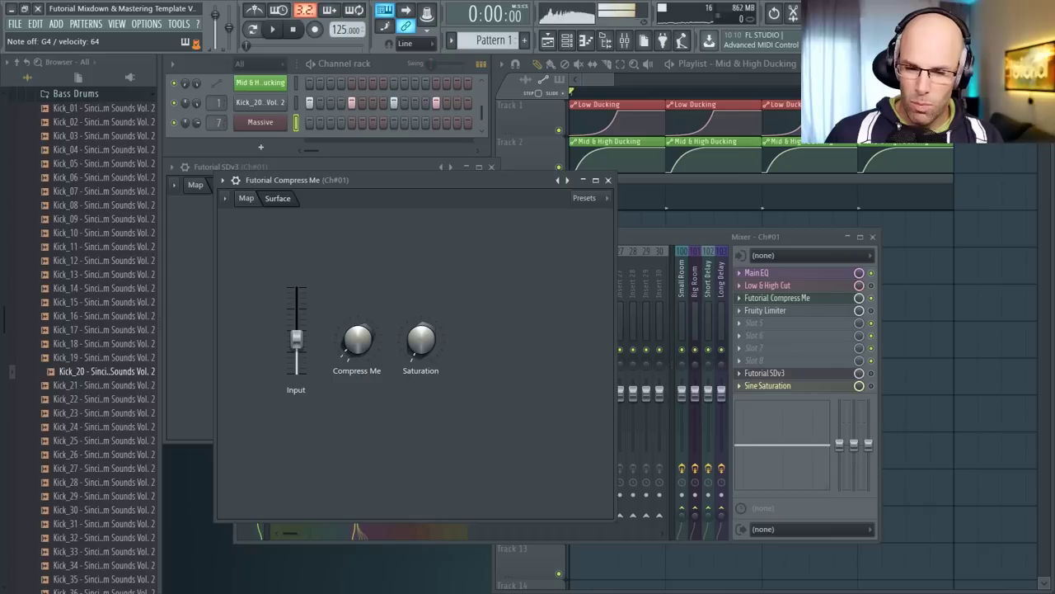
pyautogui.moveTo(357, 339); pyautogui.dragTo(357, 322)
pyautogui.moveTo(415, 359)
pyautogui.mouseDown()
pyautogui.moveTo(414, 334)
pyautogui.moveTo(426, 354)
pyautogui.moveTo(410, 343)
pyautogui.mouseUp()
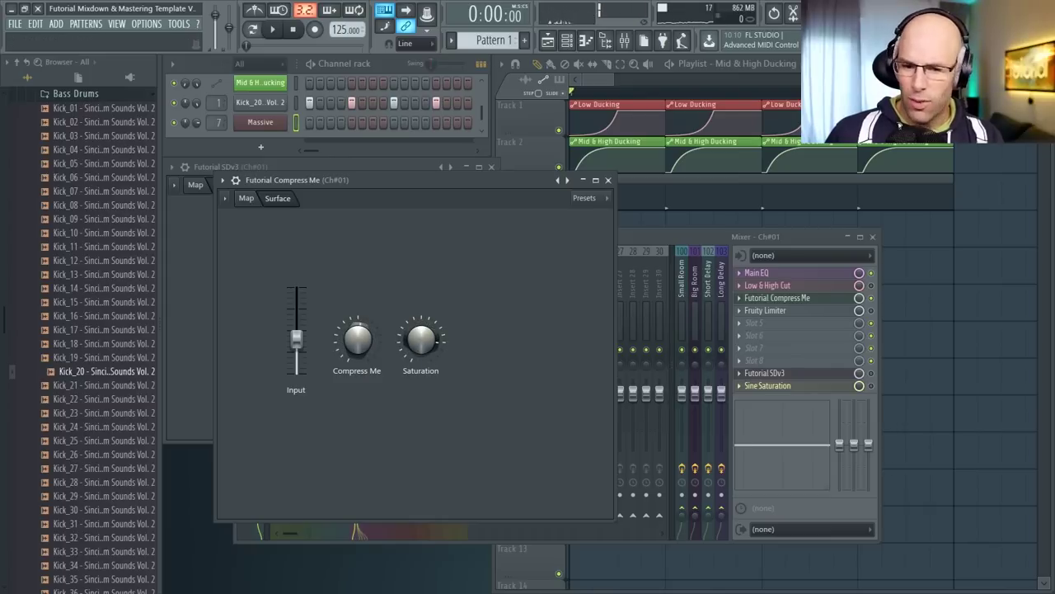
pyautogui.press('b')
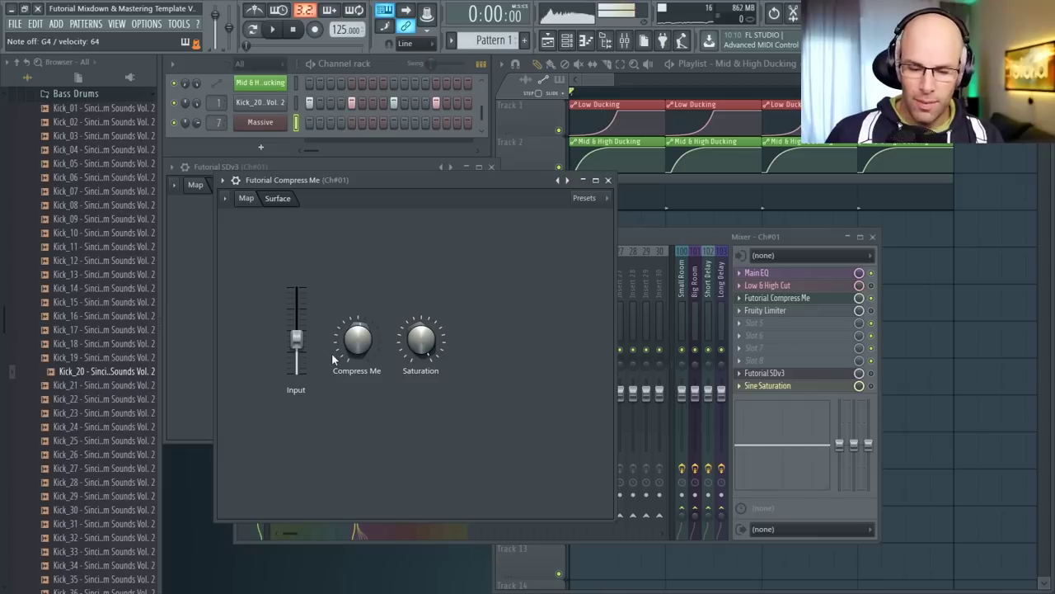
pyautogui.moveTo(358, 340); pyautogui.dragTo(358, 325)
pyautogui.moveTo(297, 339); pyautogui.dragTo(297, 330)
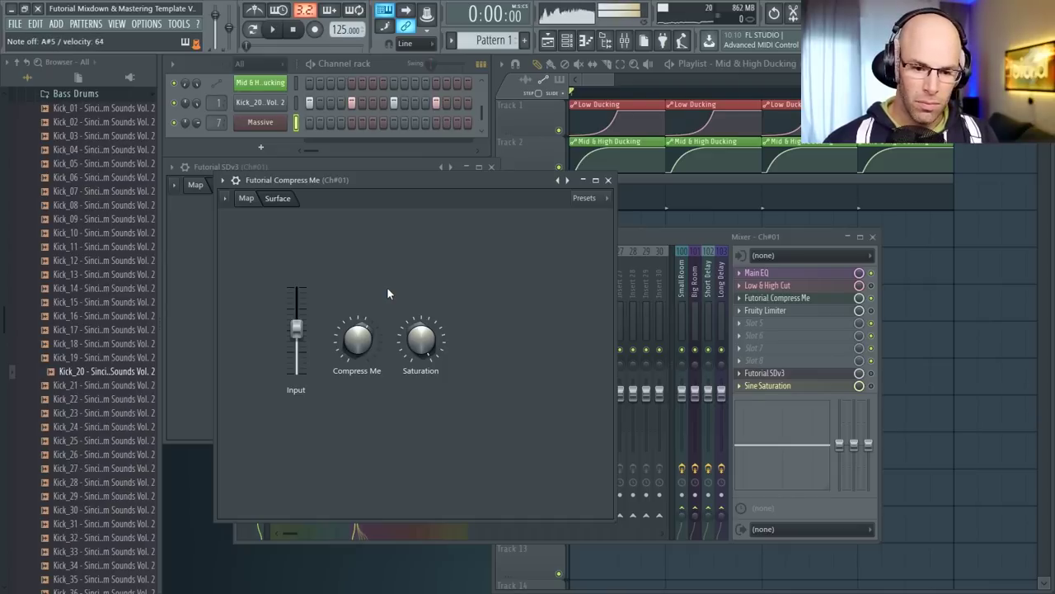
pyautogui.moveTo(538, 179); pyautogui.dragTo(517, 219)
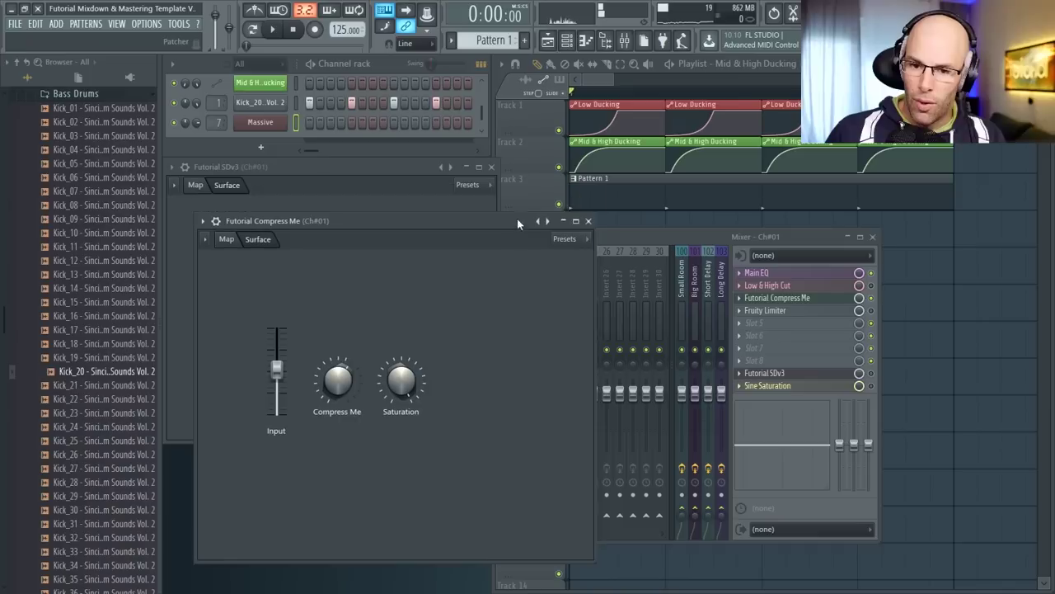
pyautogui.click(587, 220)
pyautogui.click(588, 239)
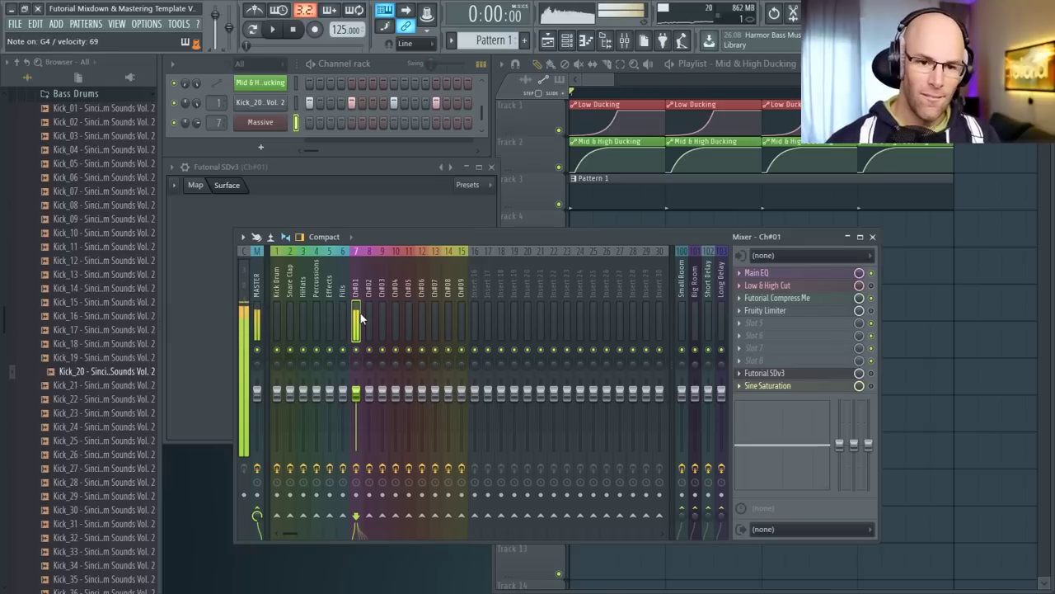
# - Open the Massive channel's piano roll and place a lengthened G#4 note at the start of bar 1
pyautogui.rightClick(269, 126)
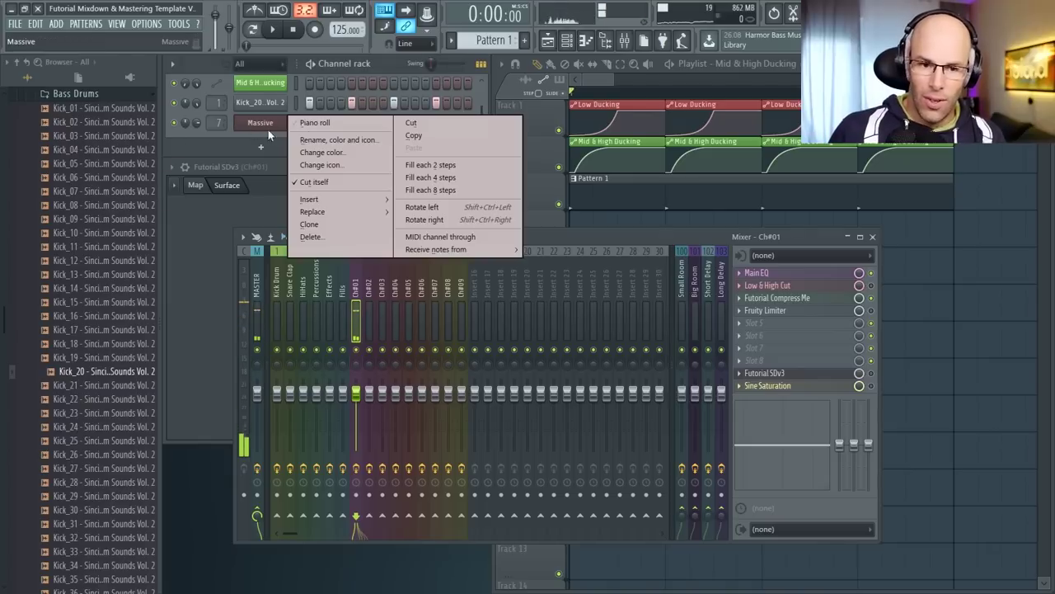
pyautogui.click(314, 123)
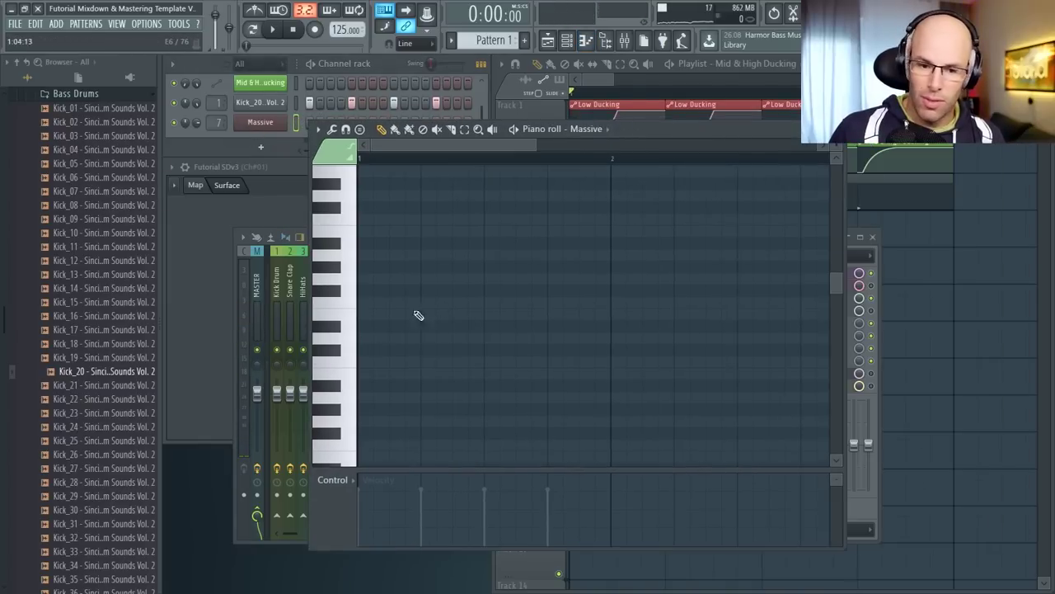
pyautogui.click(349, 301)
pyautogui.scroll(-3, 350, 415)
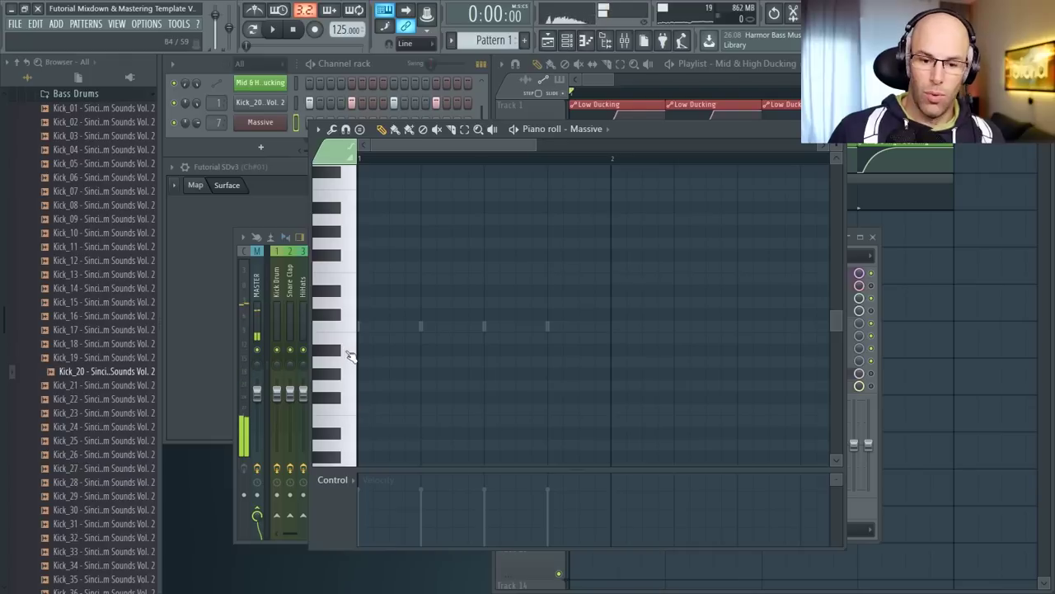
pyautogui.click(349, 385)
pyautogui.click(372, 372)
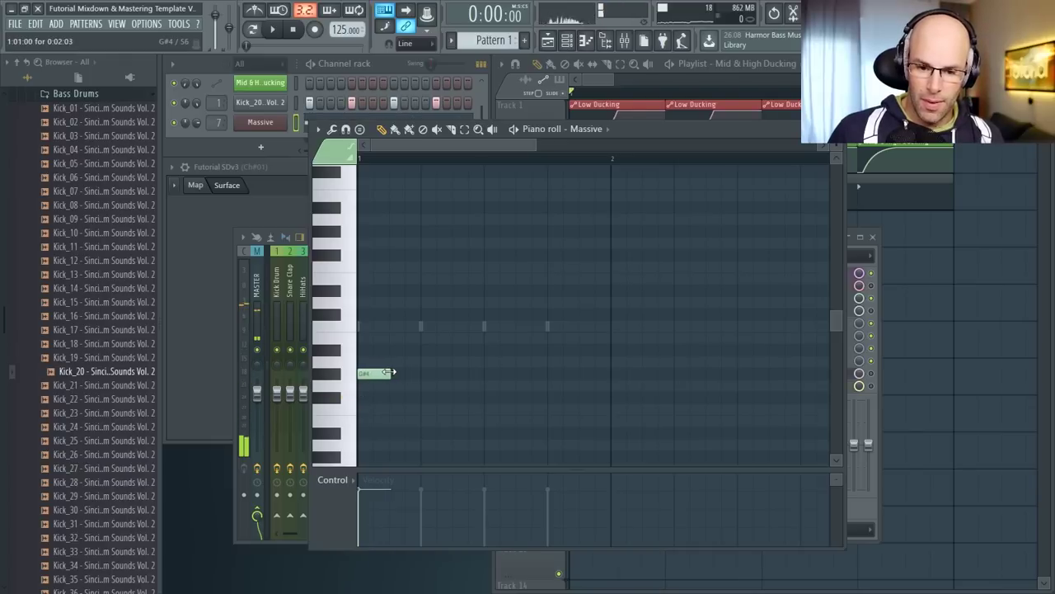
pyautogui.moveTo(387, 372); pyautogui.dragTo(402, 373)
# - Add four more G#4 notes in bar 1, moving the fourth note slightly earlier and shortening the last one
pyautogui.click(422, 372)
pyautogui.click(487, 372)
pyautogui.click(546, 374)
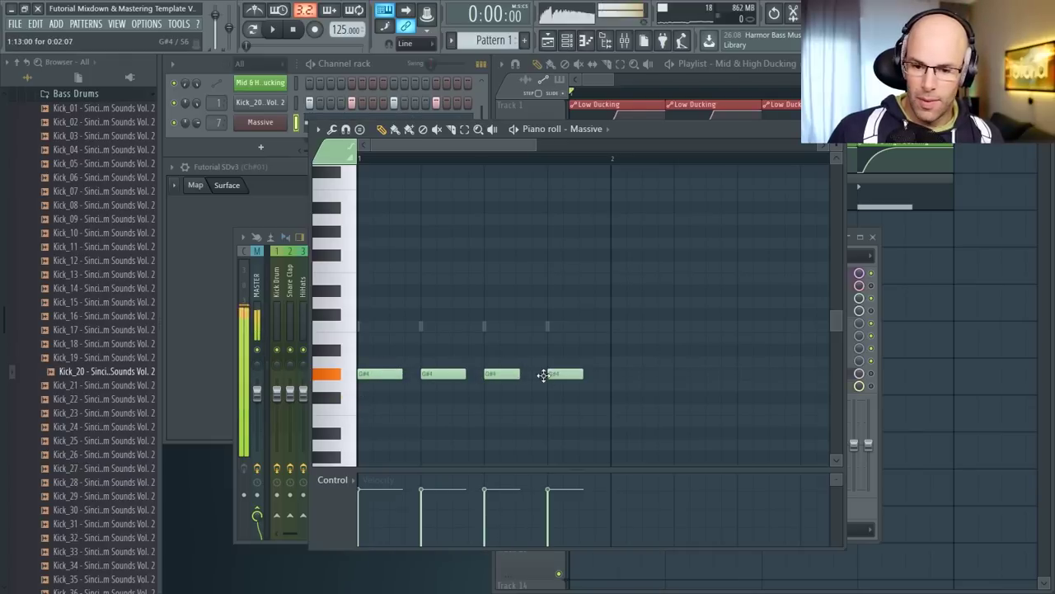
pyautogui.moveTo(543, 375); pyautogui.dragTo(528, 375)
pyautogui.click(584, 374)
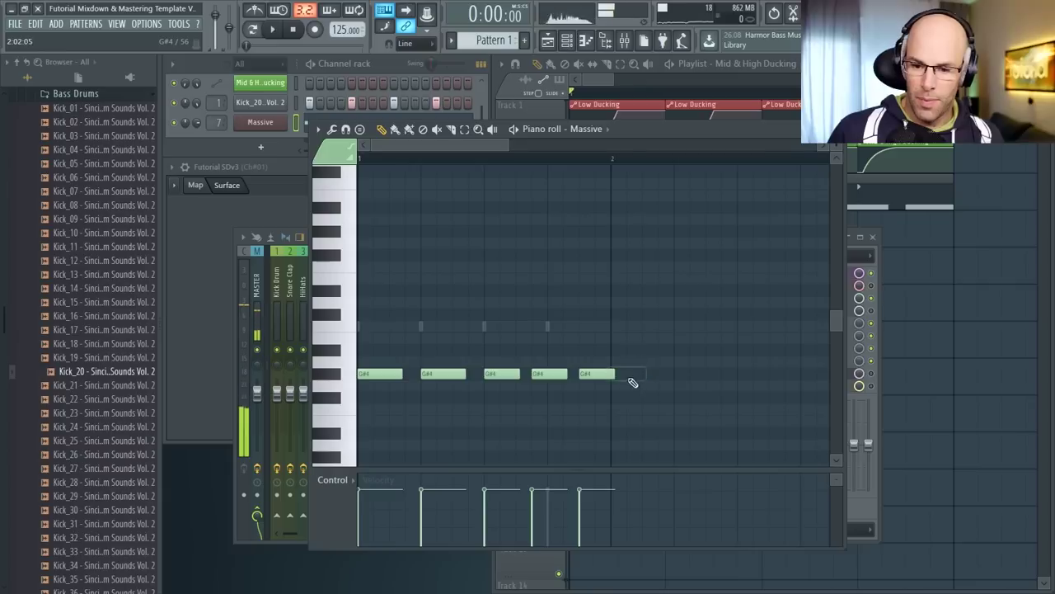
pyautogui.moveTo(615, 375); pyautogui.dragTo(604, 375)
# - Play the kick and Massive pattern together, look at Massive's settings during playback, and stop
pyautogui.press('space')
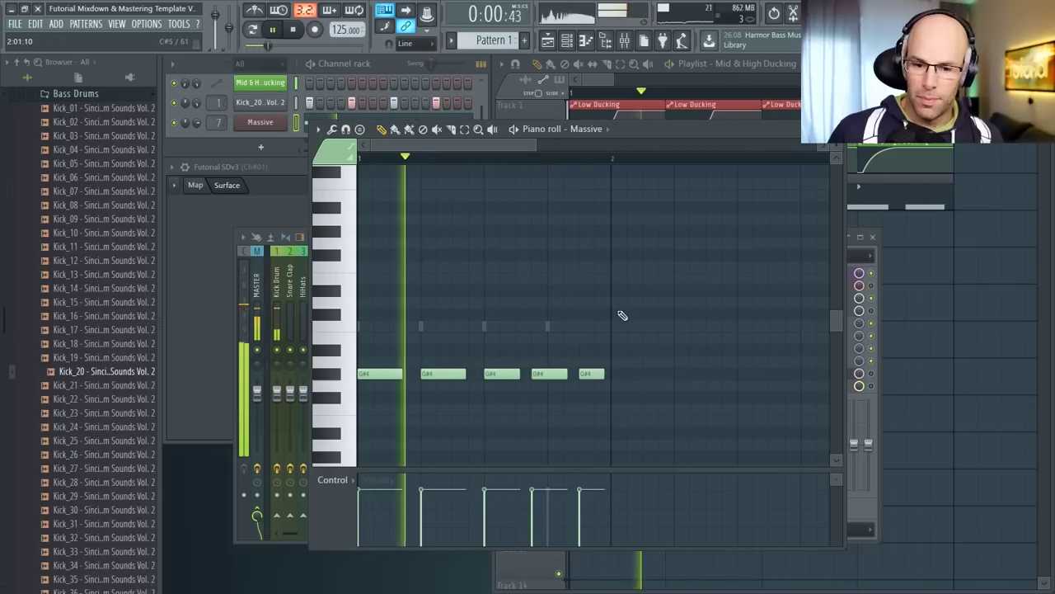
pyautogui.click(260, 122)
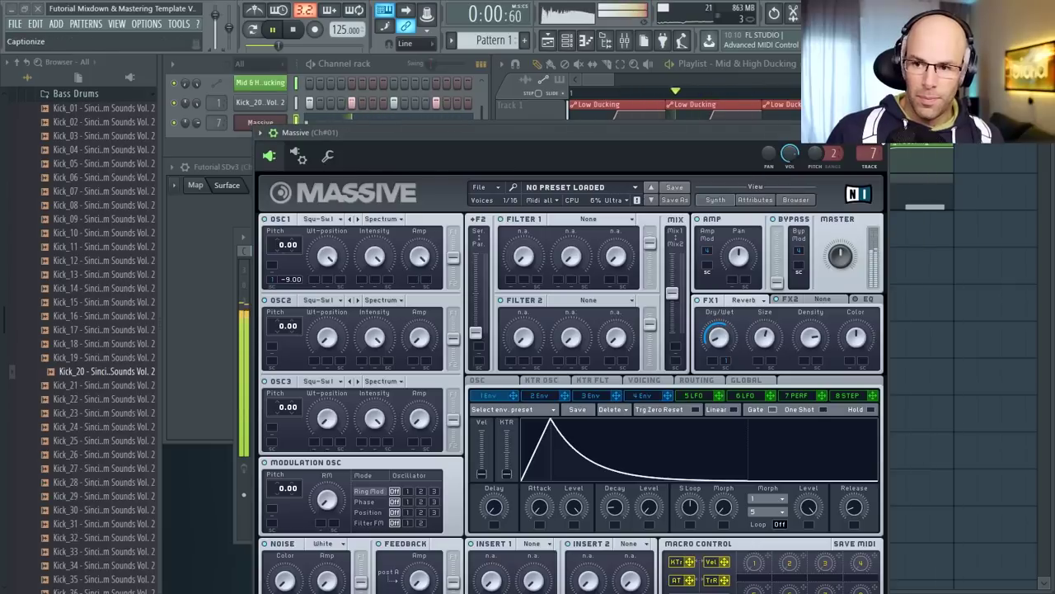
pyautogui.click(874, 132)
pyautogui.press('space')
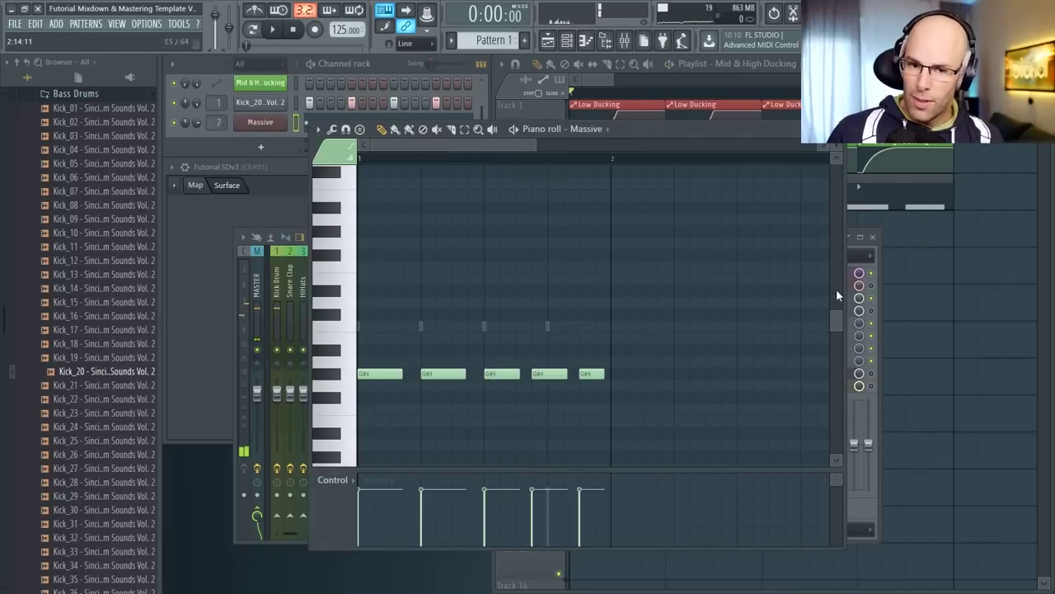
# - Bring the mixer forward, narrow its window, and reposition it beside the Futorial SDv3 window
pyautogui.click(878, 277)
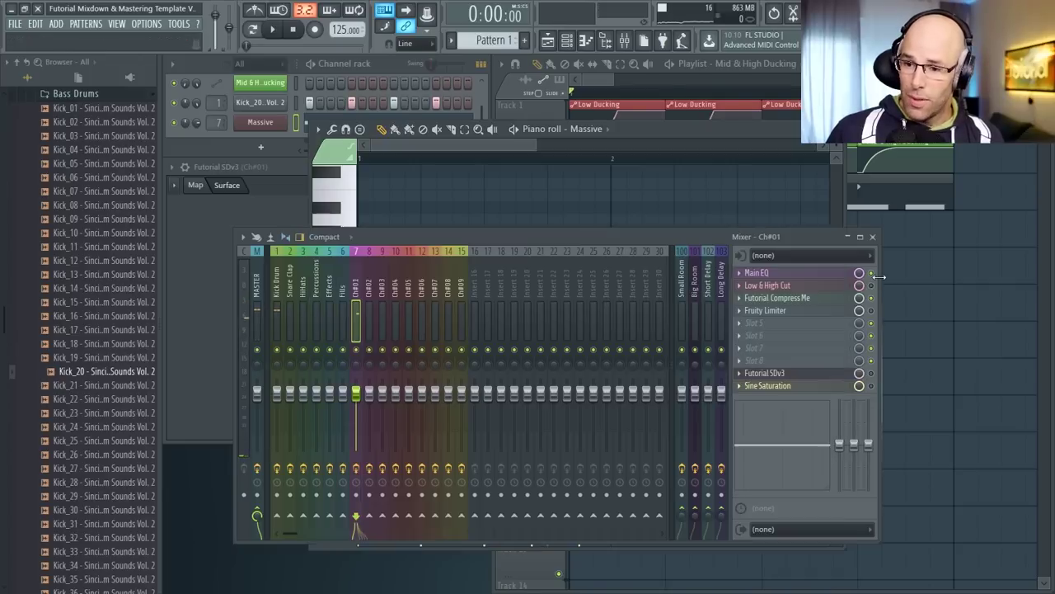
pyautogui.moveTo(674, 236); pyautogui.dragTo(571, 211)
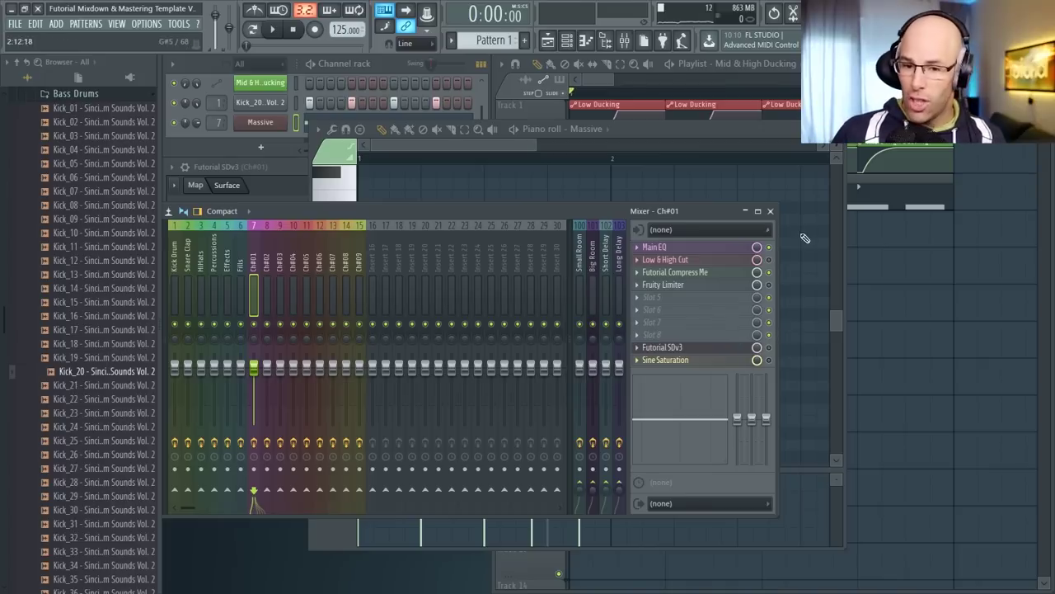
pyautogui.moveTo(775, 250); pyautogui.dragTo(612, 250)
pyautogui.moveTo(462, 215); pyautogui.dragTo(658, 205)
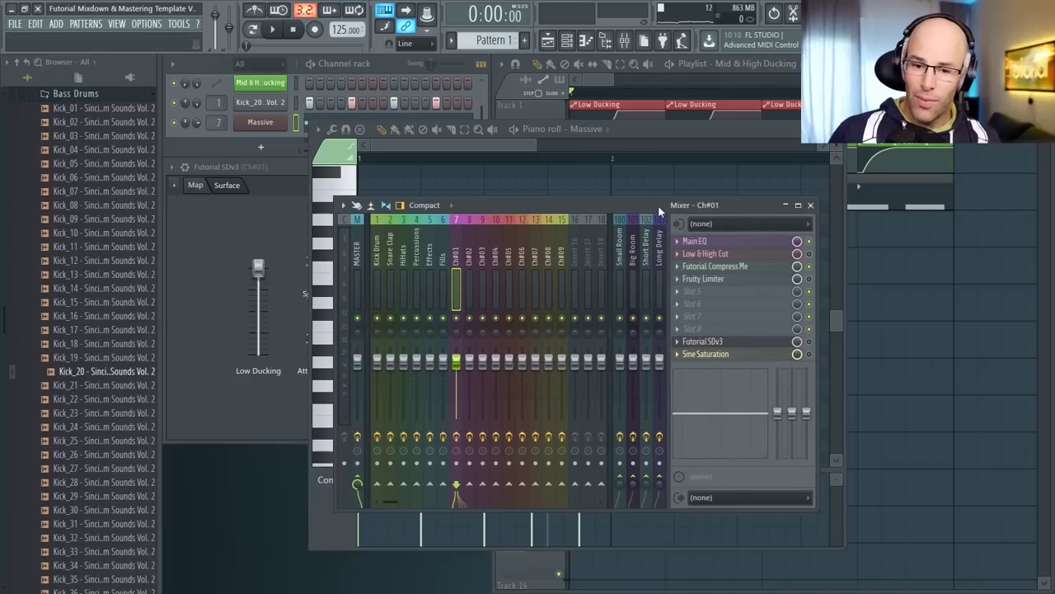
# - Open Futorial SDv3 on the Ch#01 mixer track, shift its window, and enable the effect
pyautogui.click(754, 344)
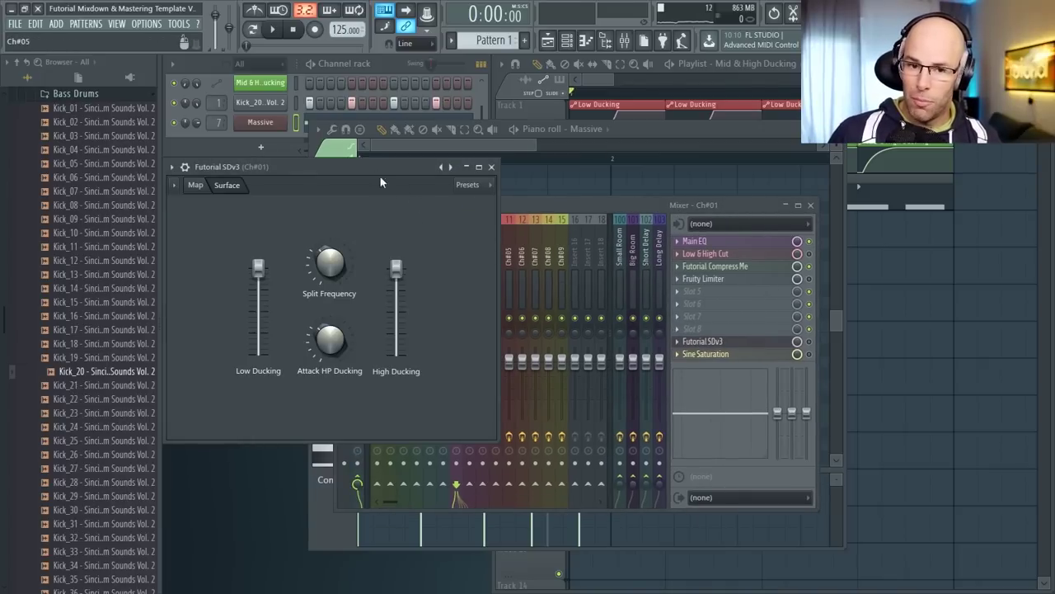
pyautogui.moveTo(381, 176); pyautogui.dragTo(410, 148)
pyautogui.click(810, 343)
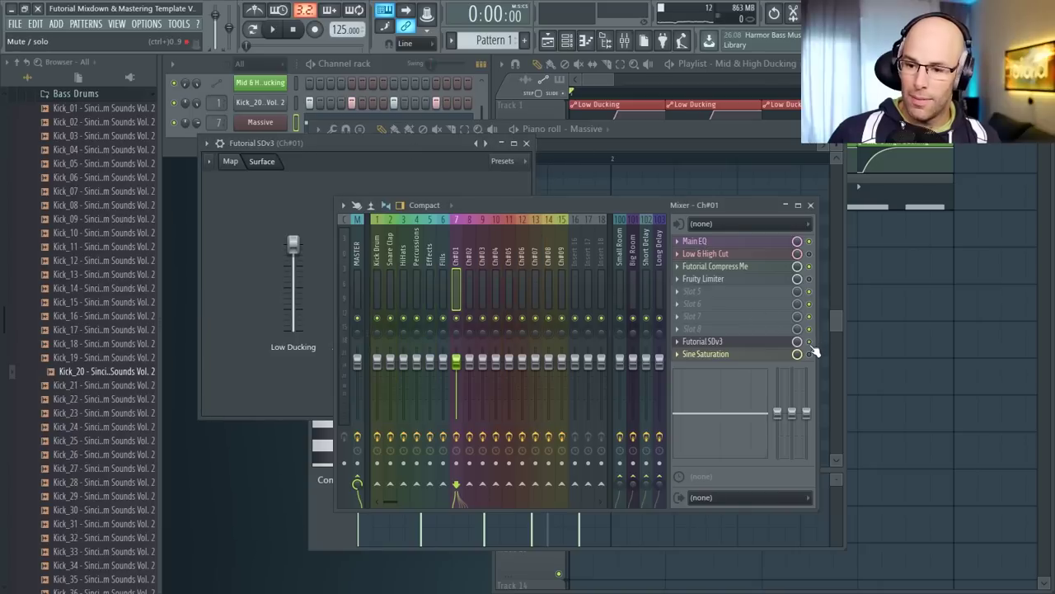
# - Play the pattern and toggle Futorial SDv3 on Ch#01 to compare the sound with and without ducking, then stop
pyautogui.press('space')
pyautogui.click(397, 159)
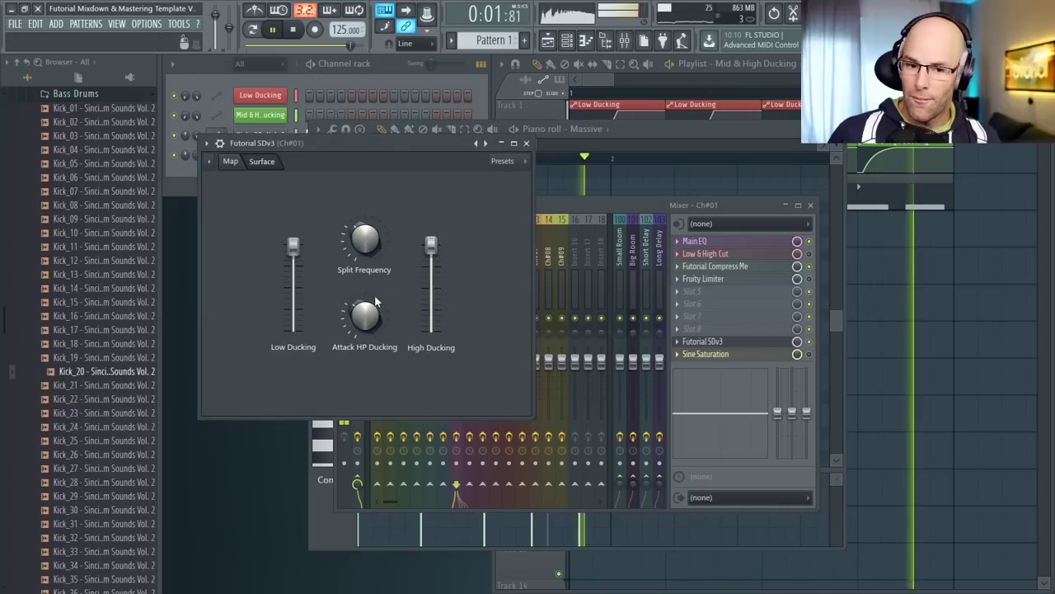
pyautogui.click(810, 344)
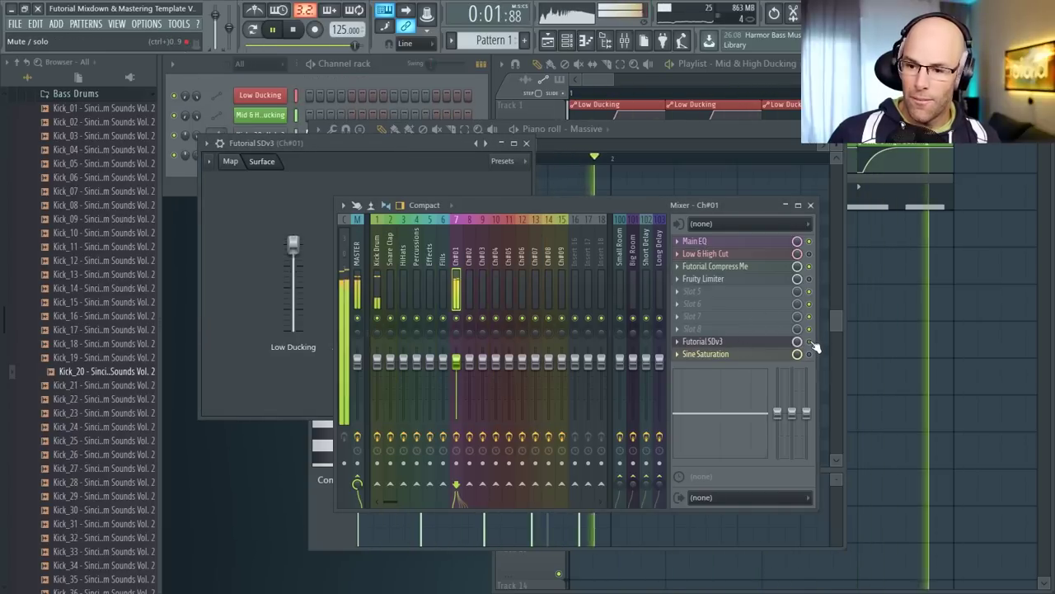
pyautogui.click(404, 168)
pyautogui.press('space')
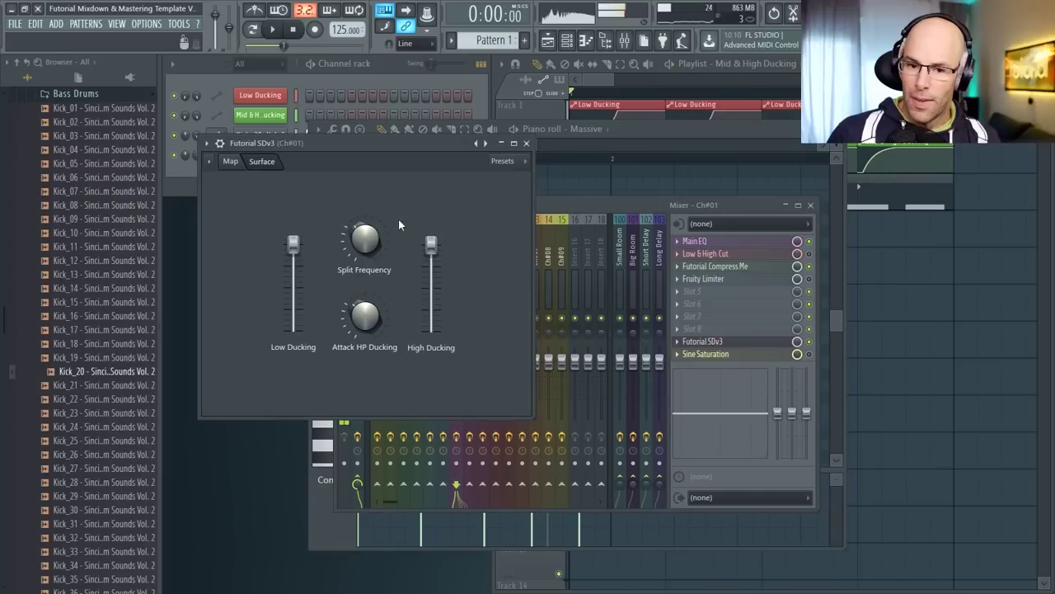
# - Link Futorial SDv3's Low Ducking slider to the Low Ducking automation clip as its internal controller
pyautogui.rightClick(293, 247)
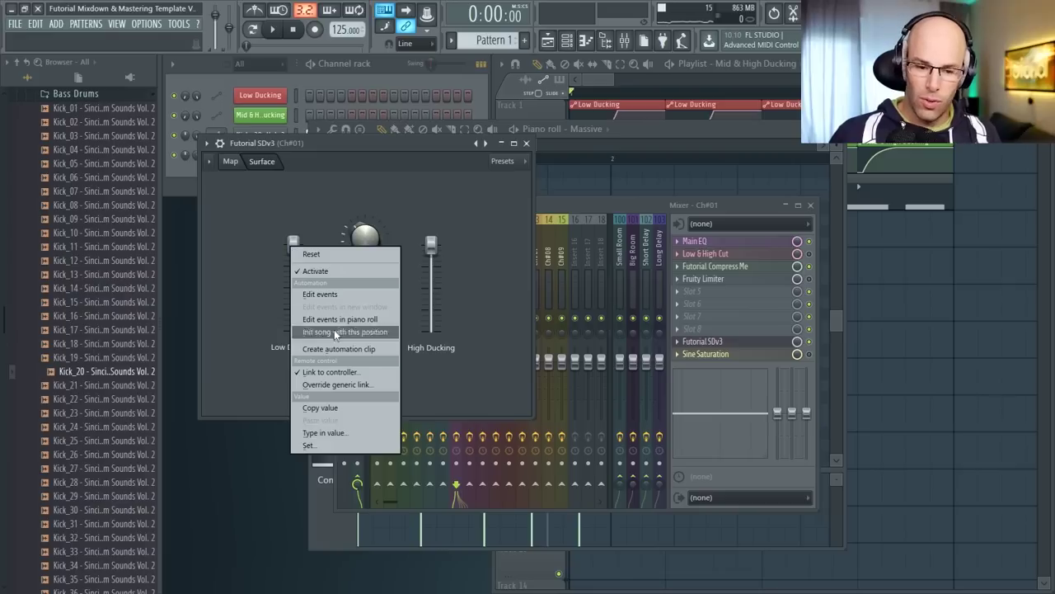
pyautogui.press('Escape')
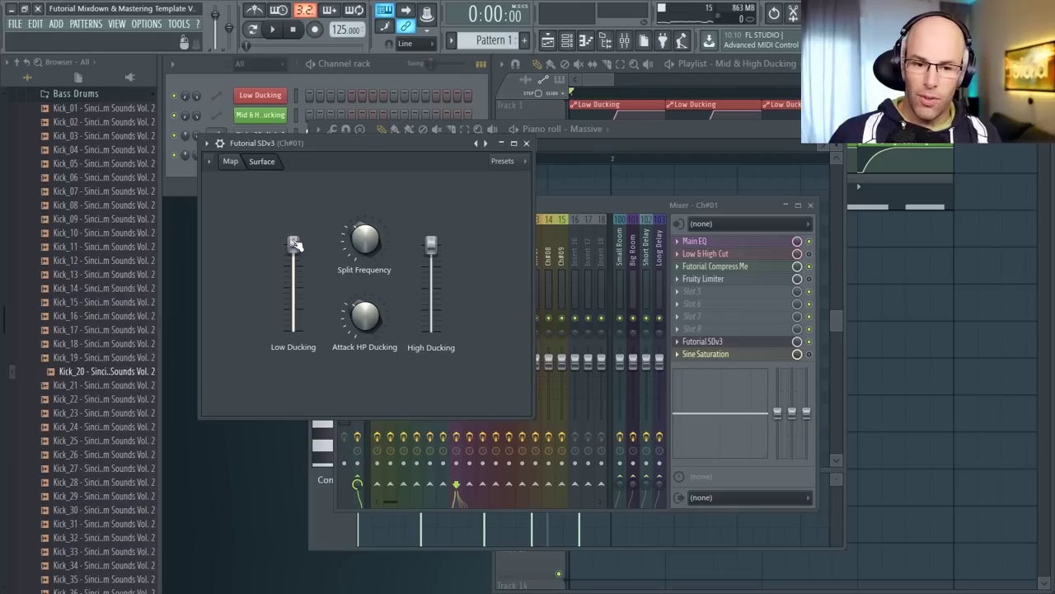
pyautogui.rightClick(294, 245)
pyautogui.click(330, 372)
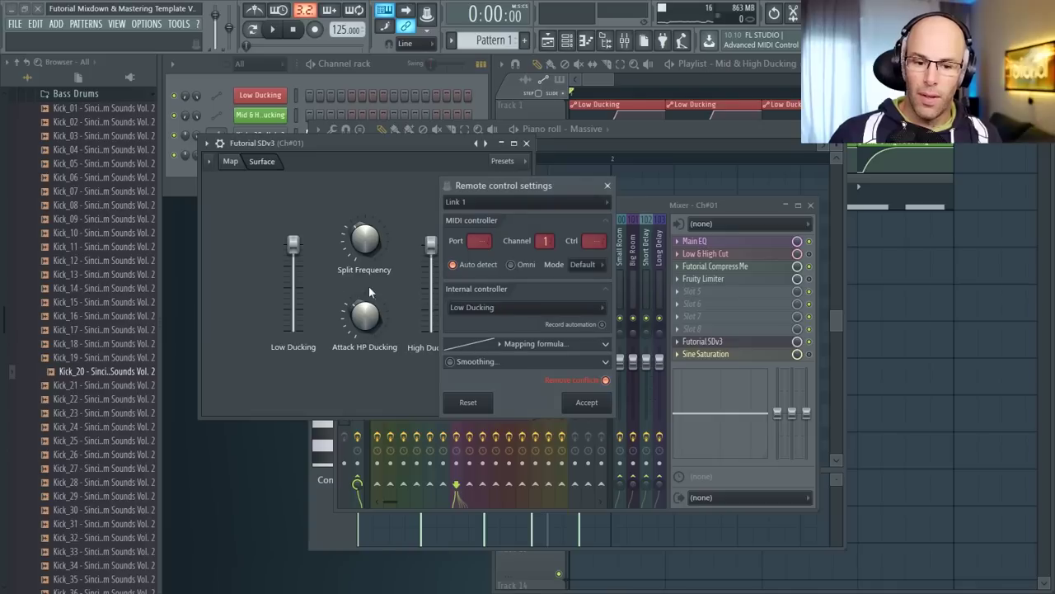
pyautogui.click(524, 311)
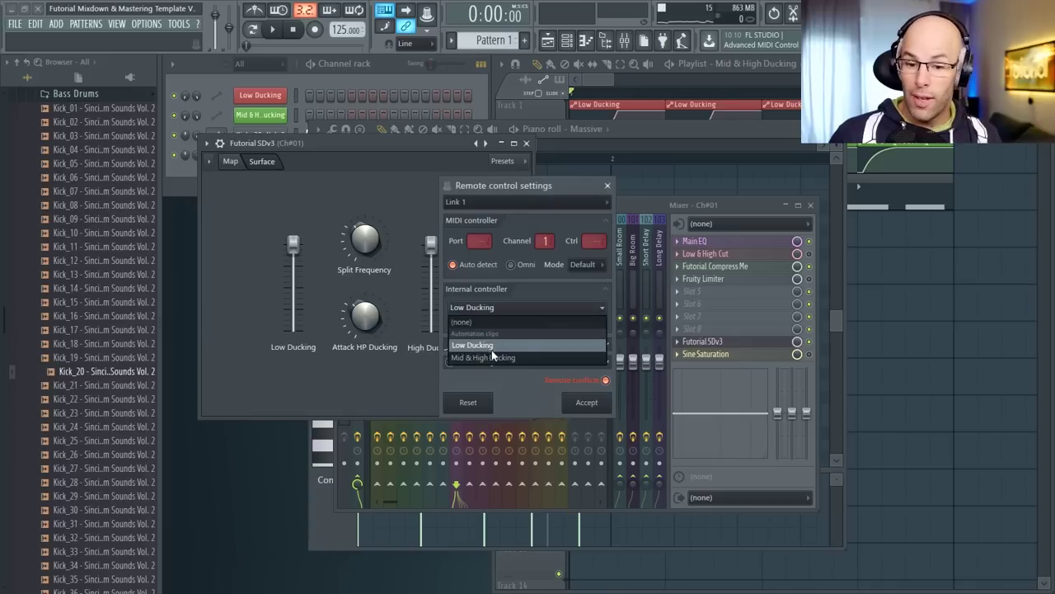
pyautogui.click(525, 345)
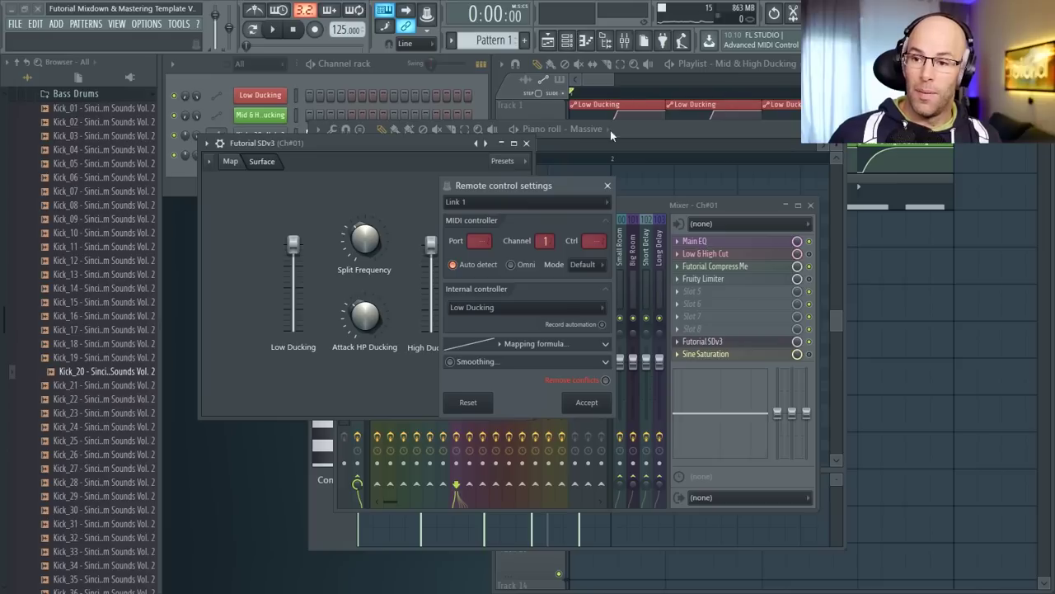
pyautogui.click(588, 404)
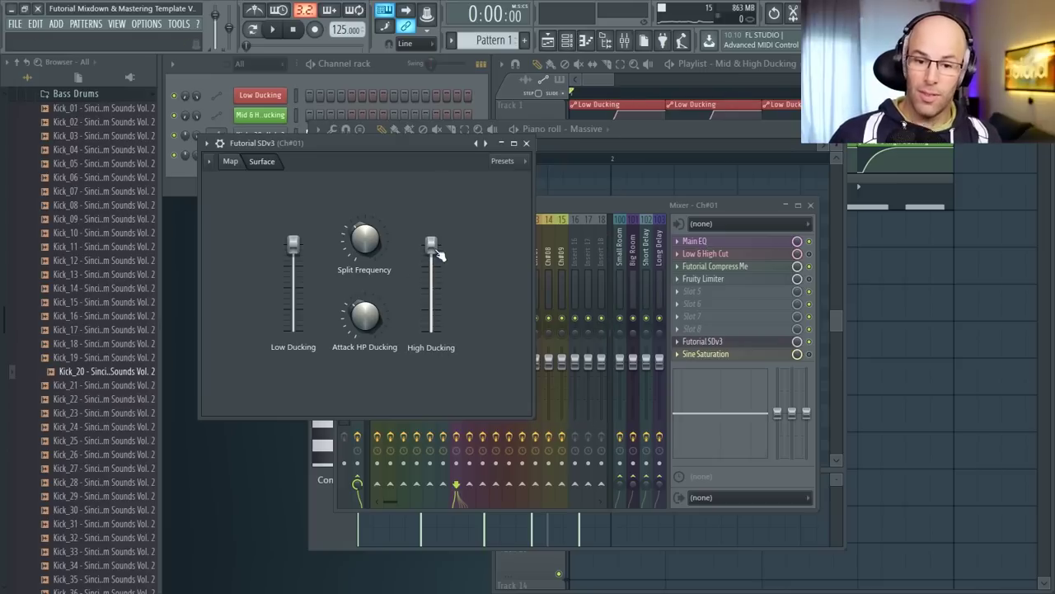
# - Link Futorial SDv3's High Ducking slider to the Mid & High Ducking automation clip as its internal controller
pyautogui.rightClick(432, 244)
pyautogui.click(481, 376)
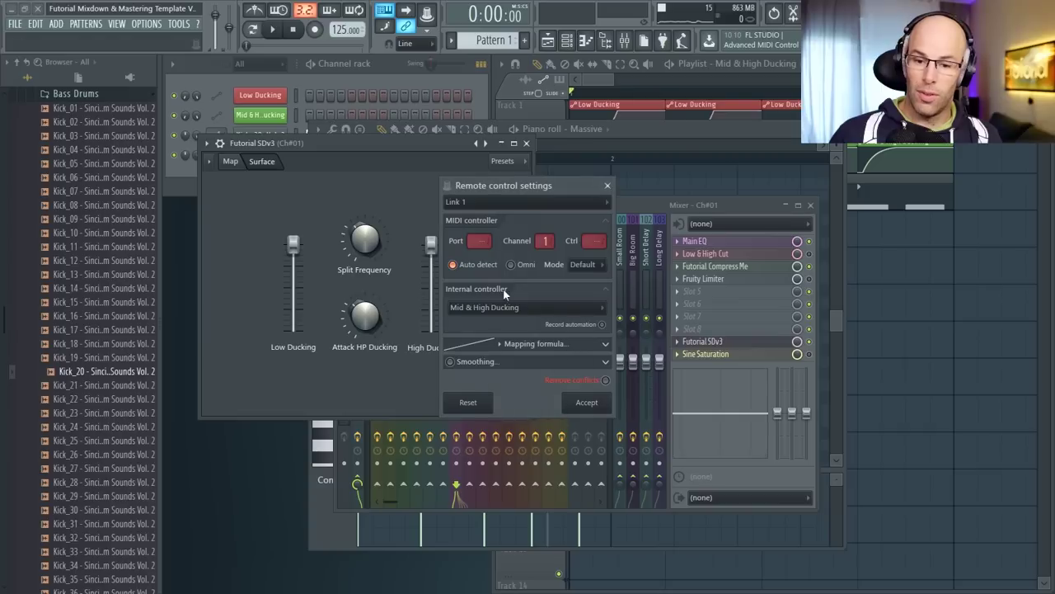
pyautogui.click(511, 308)
pyautogui.click(487, 358)
pyautogui.click(587, 403)
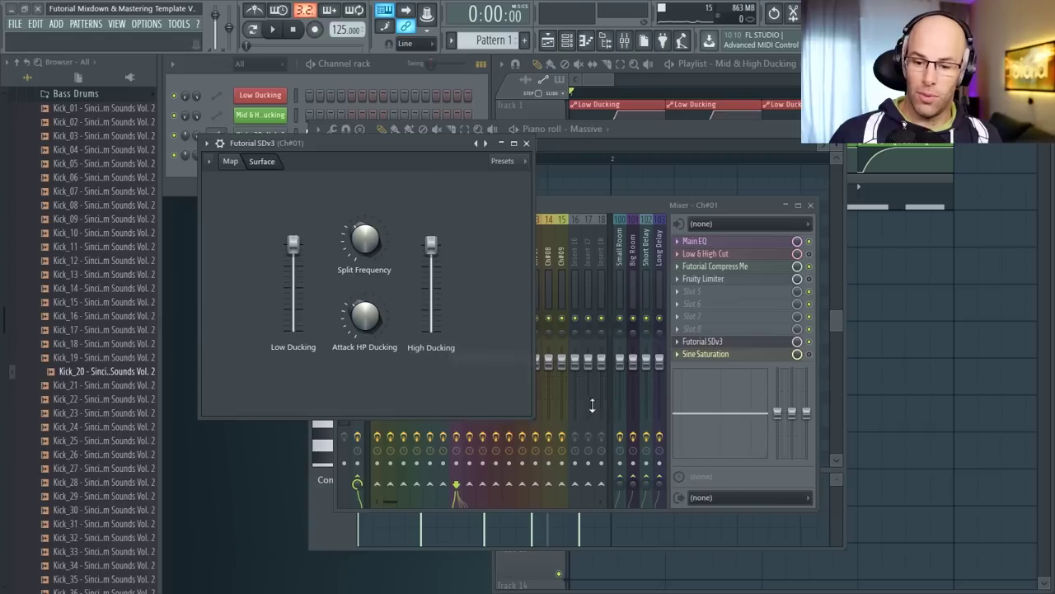
# - Bring the playlist forward and examine the Low Ducking and Mid & High Ducking automation curves up close
pyautogui.press('F5')
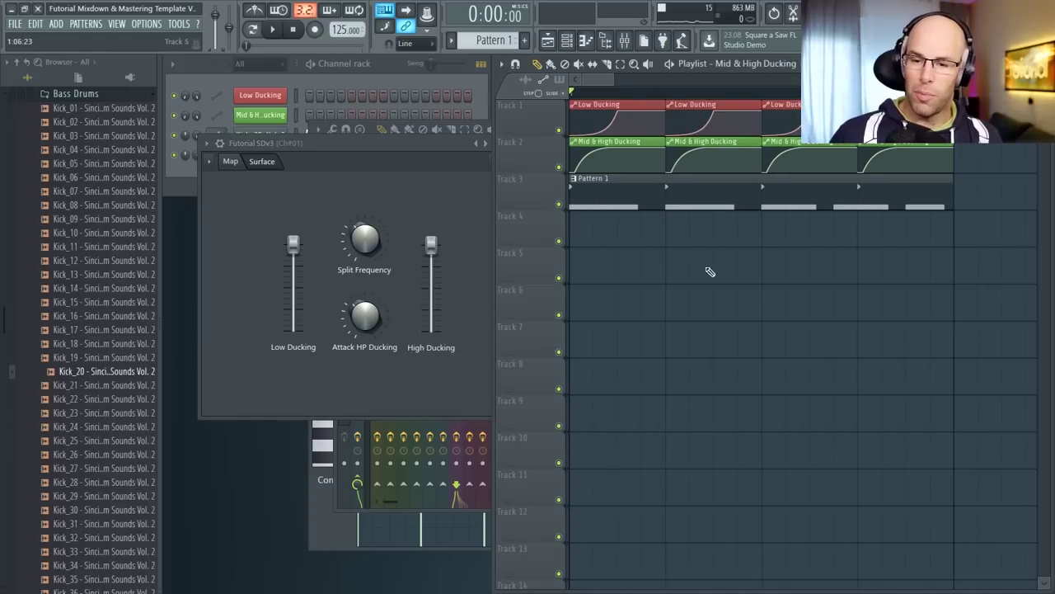
pyautogui.moveTo(593, 133); pyautogui.dragTo(593, 132)
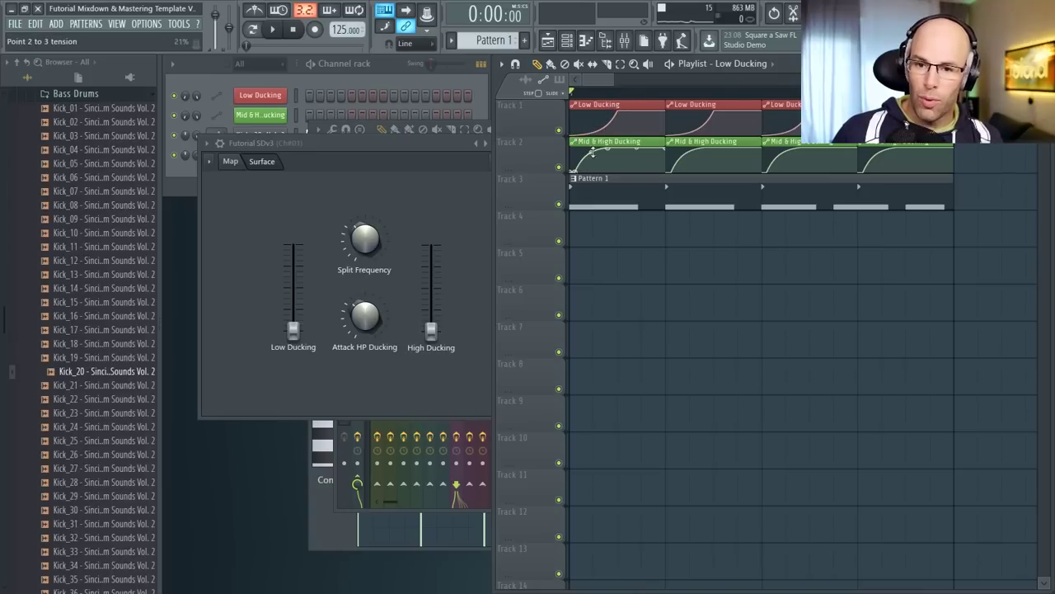
pyautogui.scroll(2, 777, 247)
pyautogui.moveTo(598, 80); pyautogui.dragTo(596, 79)
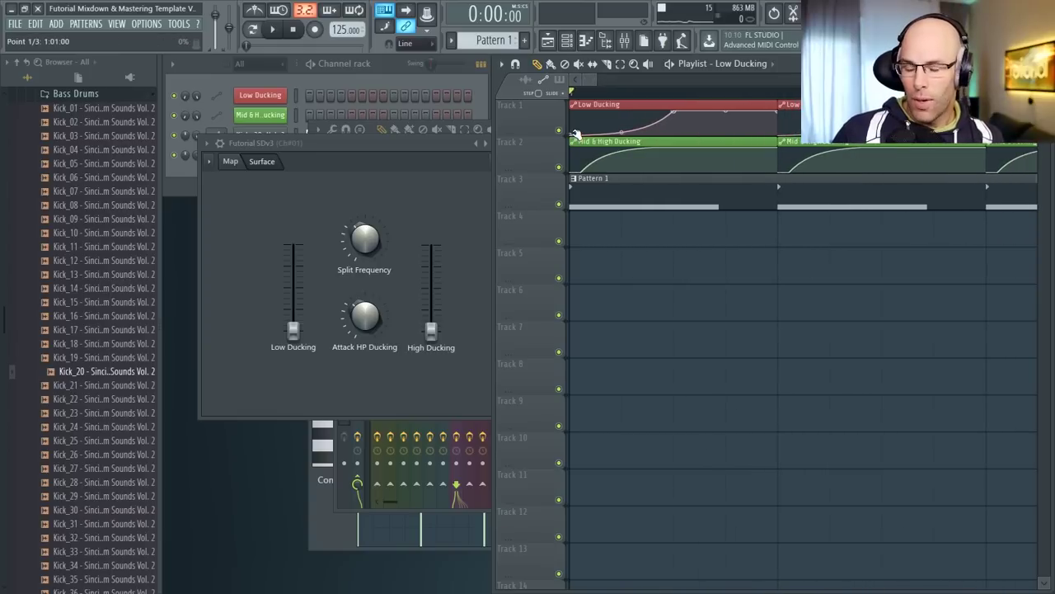
pyautogui.scroll(-3, 684, 123)
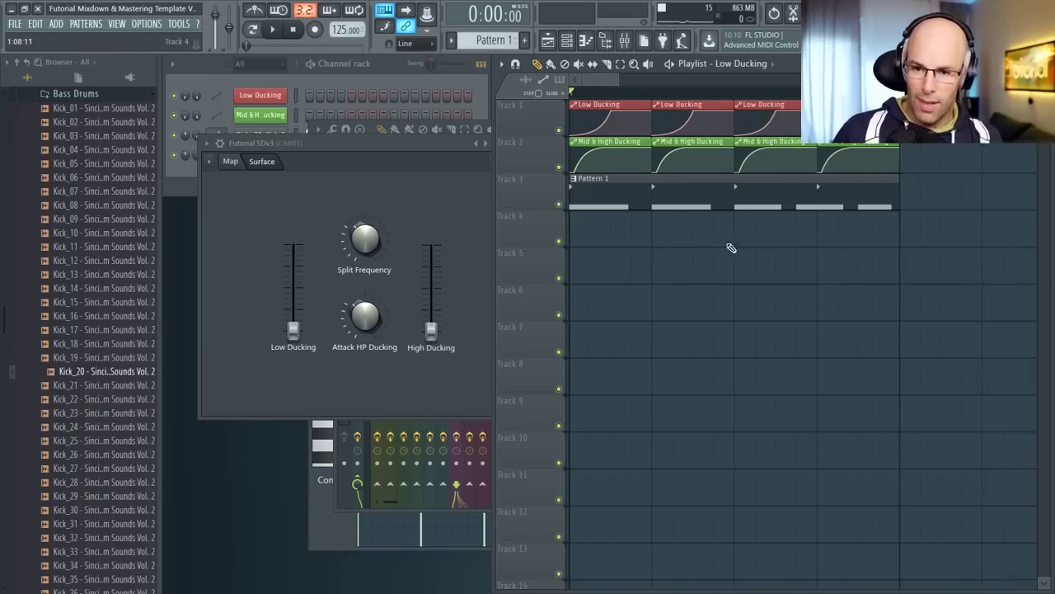
pyautogui.scroll(2, 730, 247)
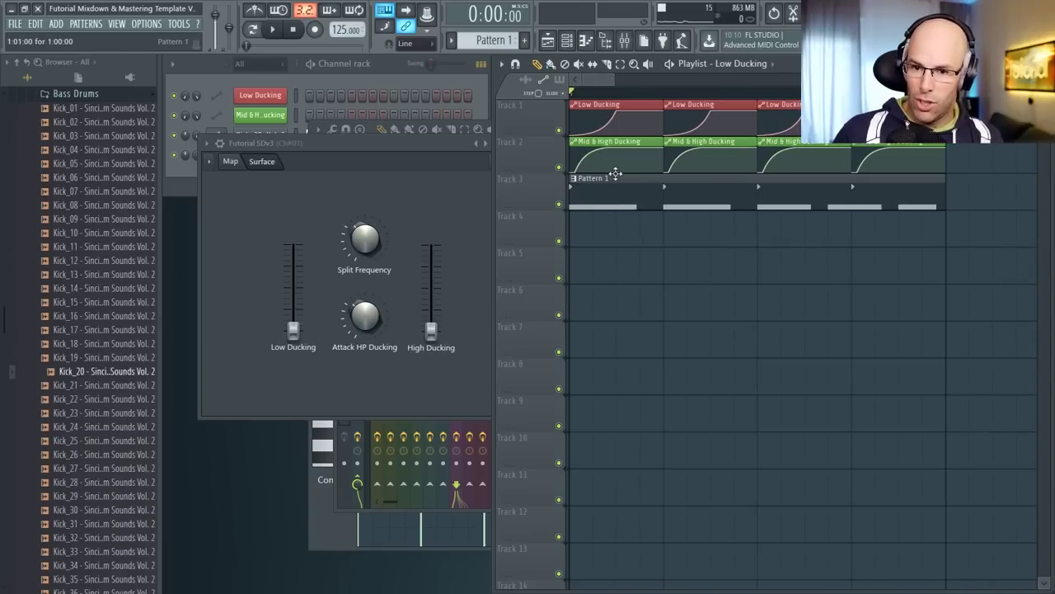
# - Reshape the Low Ducking and Mid & High Ducking curves during playback, making Mid & High Ducking rise more gradually, then stop
pyautogui.press('space')
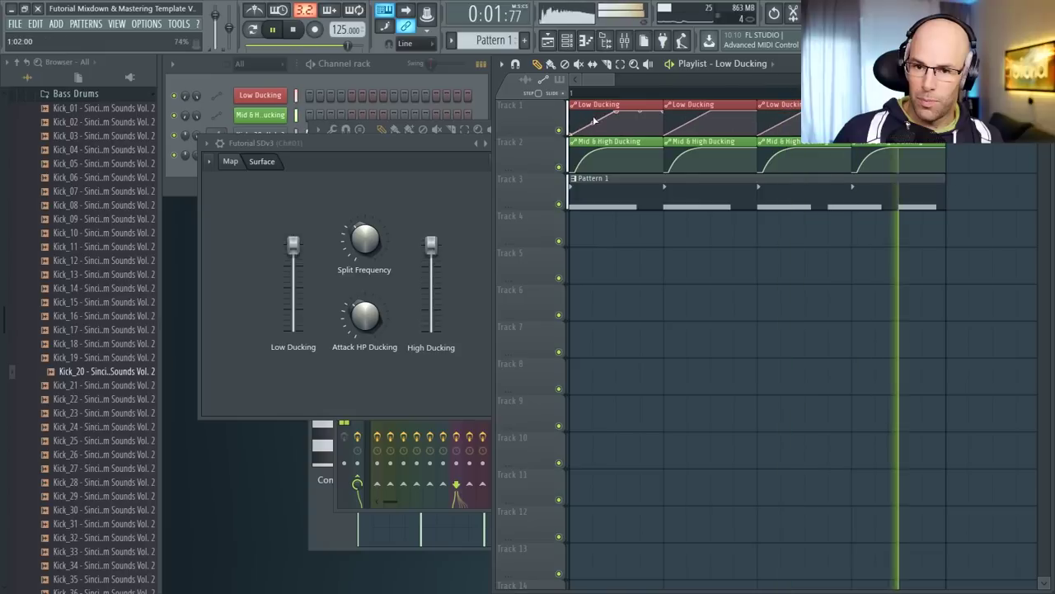
pyautogui.moveTo(593, 122); pyautogui.dragTo(590, 165)
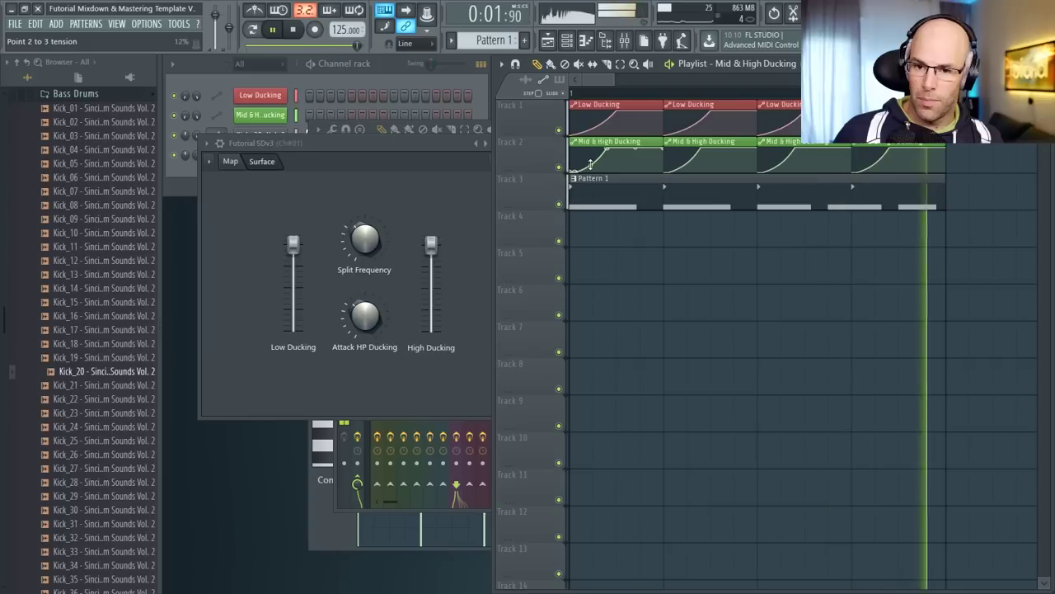
pyautogui.press('space')
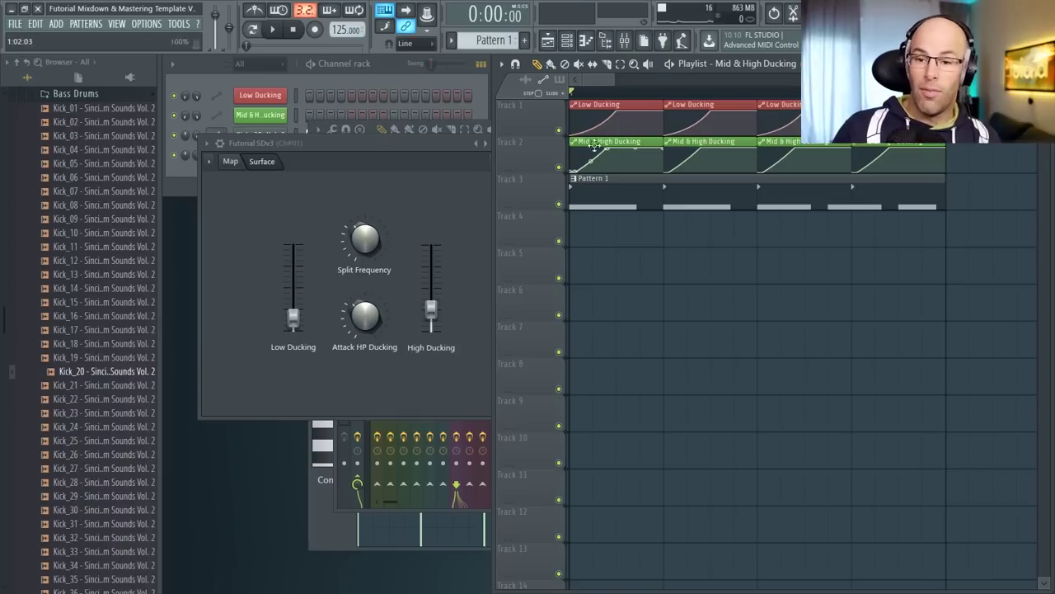
# - Play the arrangement with the Futorial SDv3 window in front, watch its ducking sliders move, and stop
pyautogui.press('space')
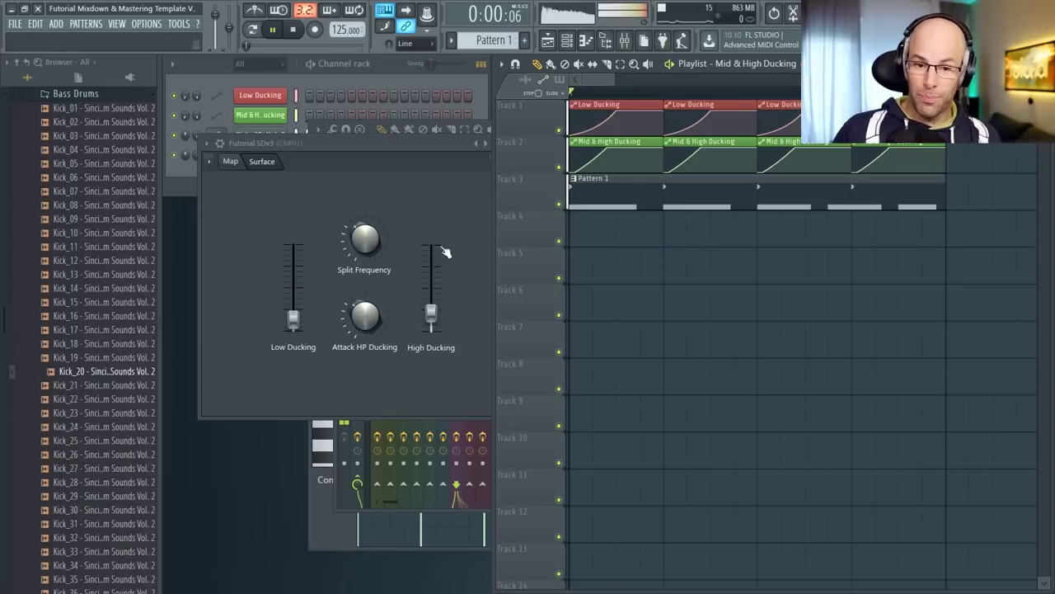
pyautogui.click(422, 193)
pyautogui.press('space')
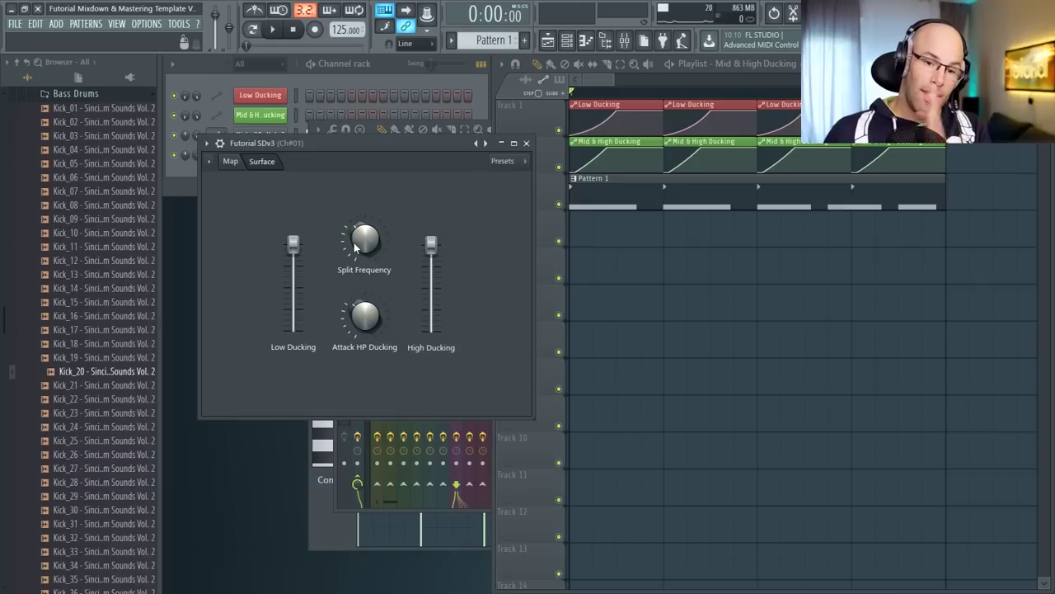
# - Raise Futorial SDv3's Split Frequency, then bend the Low Ducking curve to rise later and Mid & High Ducking to rise faster during playback
pyautogui.moveTo(355, 246); pyautogui.dragTo(355, 284)
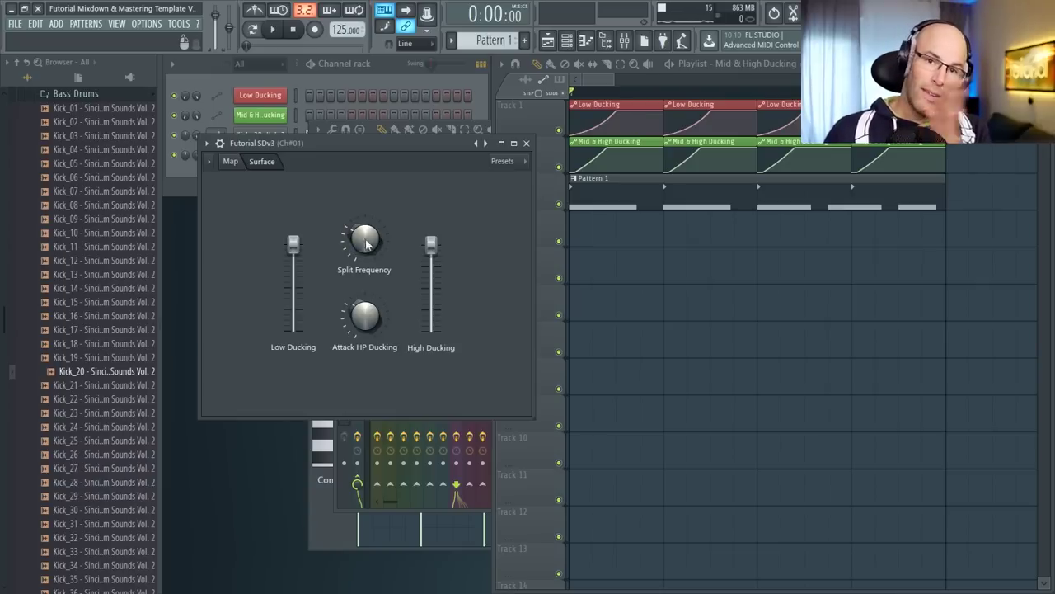
pyautogui.moveTo(367, 244); pyautogui.dragTo(366, 251)
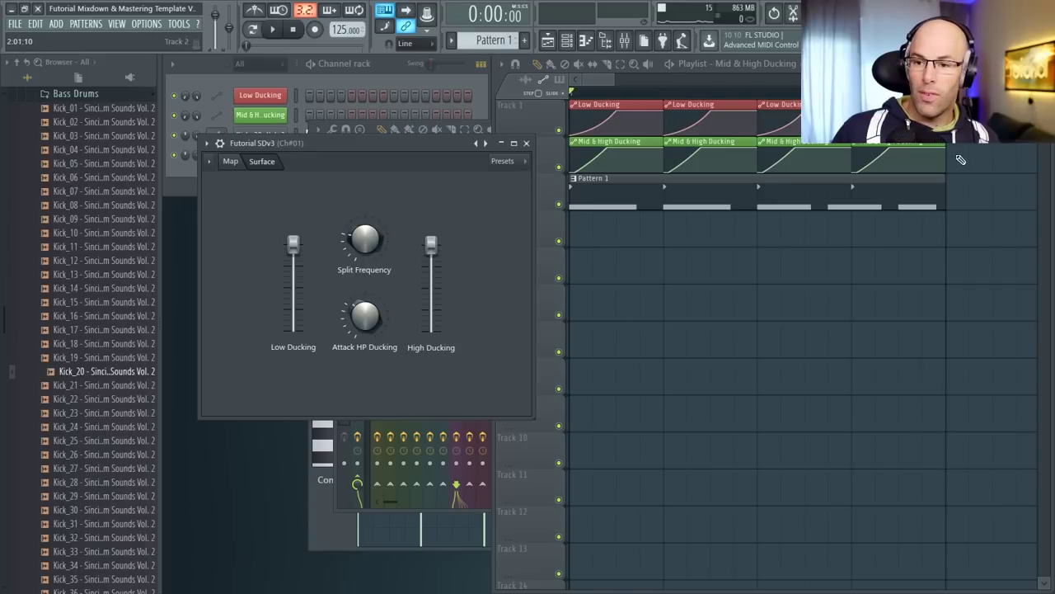
pyautogui.press('space')
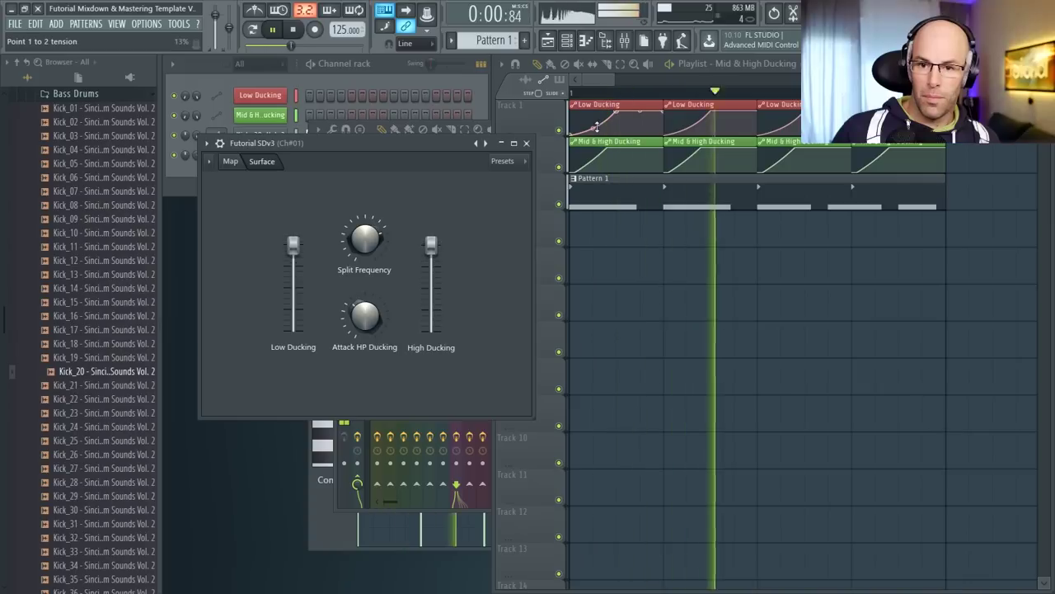
pyautogui.moveTo(593, 125); pyautogui.dragTo(590, 148)
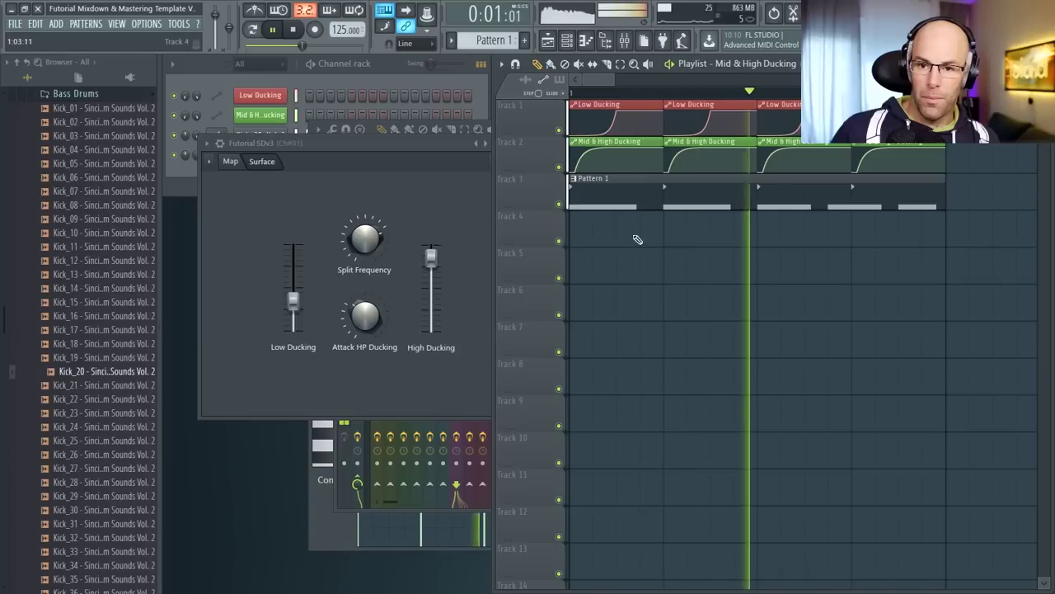
pyautogui.press('space')
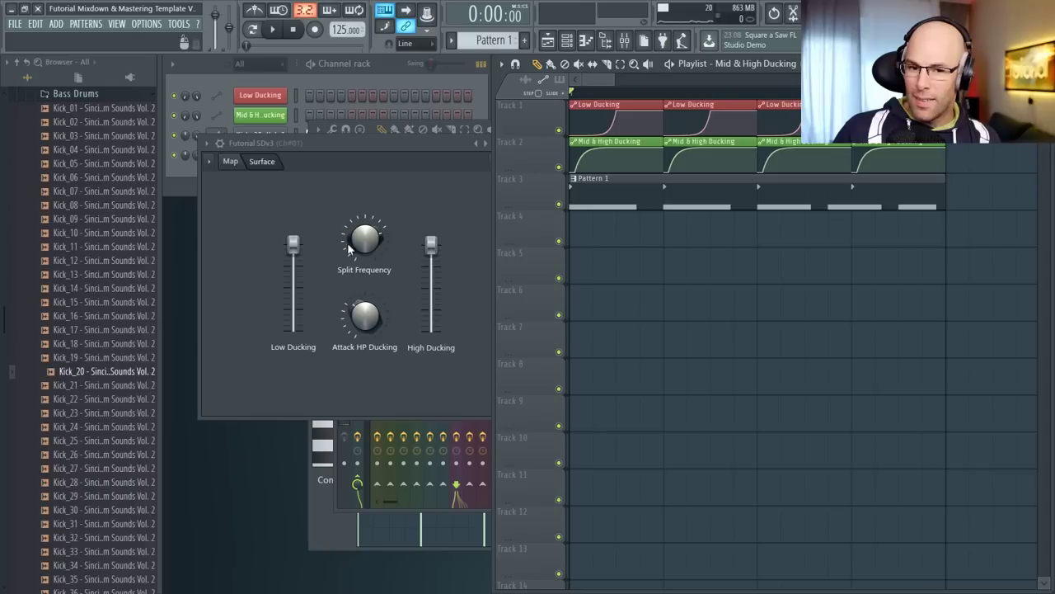
# - Flatten the Mid & High Ducking curve by deleting its second point and raising the first to 100%, then play the arrangement and stop
pyautogui.click(593, 134)
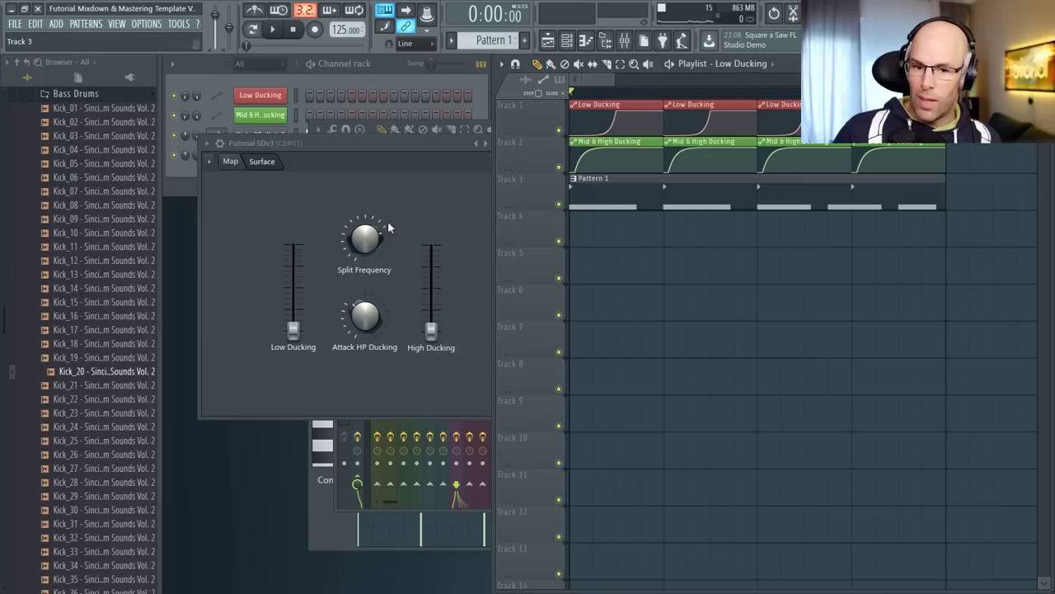
pyautogui.rightClick(577, 171)
pyautogui.click(589, 194)
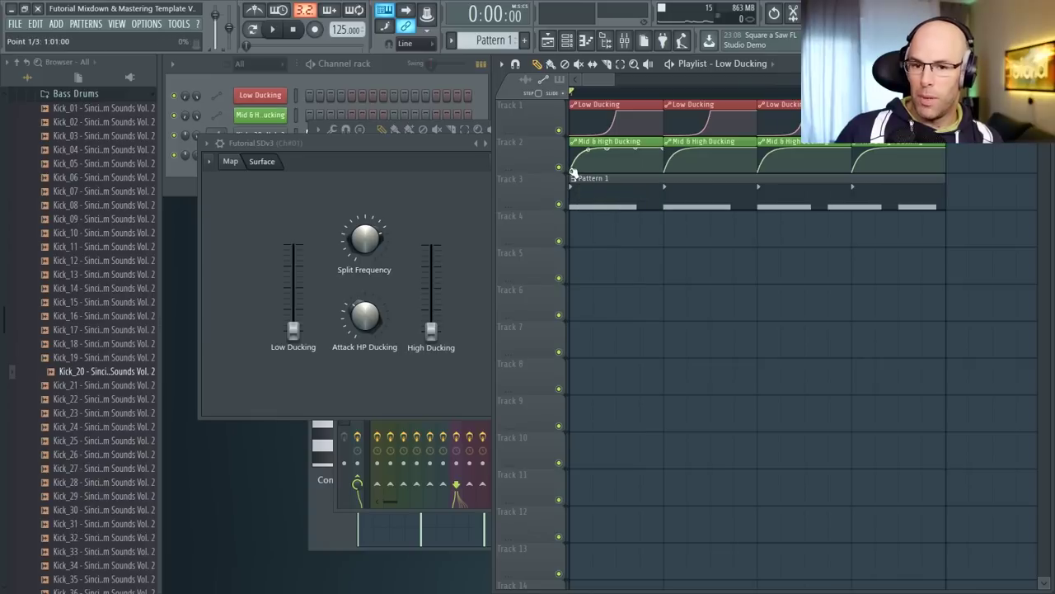
pyautogui.moveTo(573, 171); pyautogui.dragTo(547, 131)
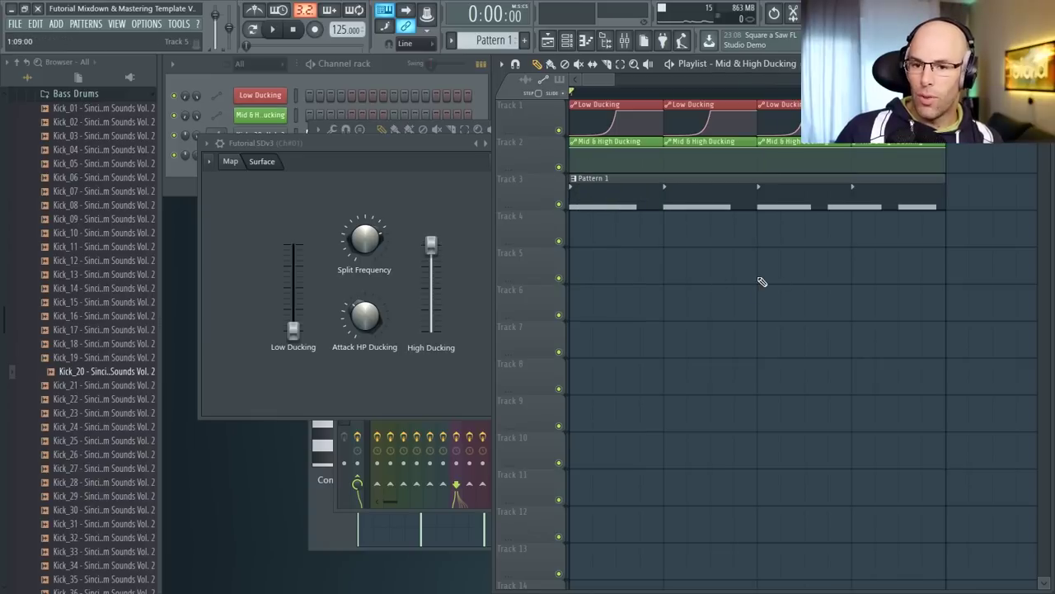
pyautogui.press('space')
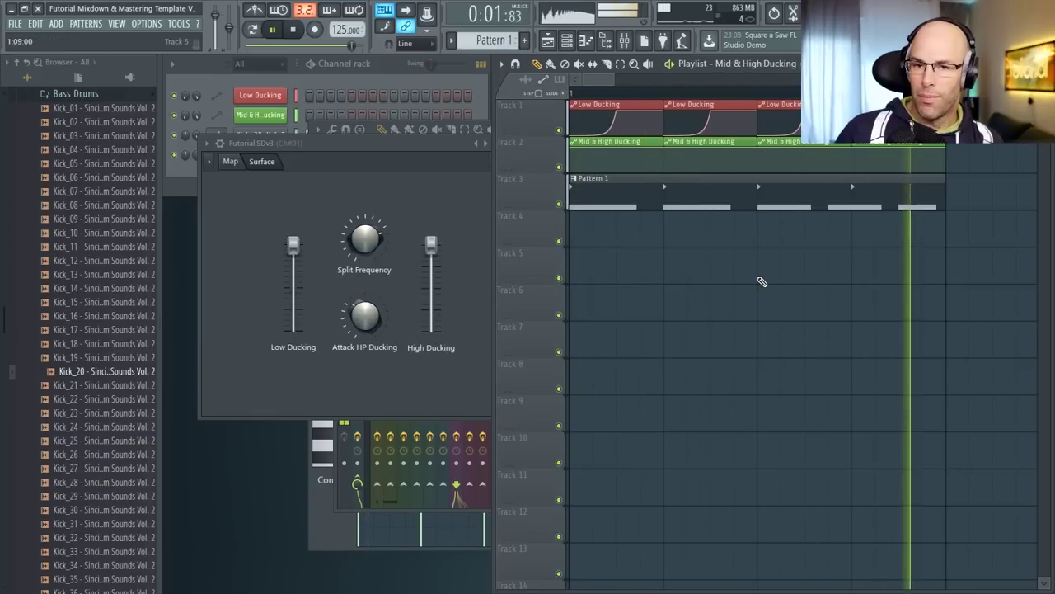
pyautogui.press('space')
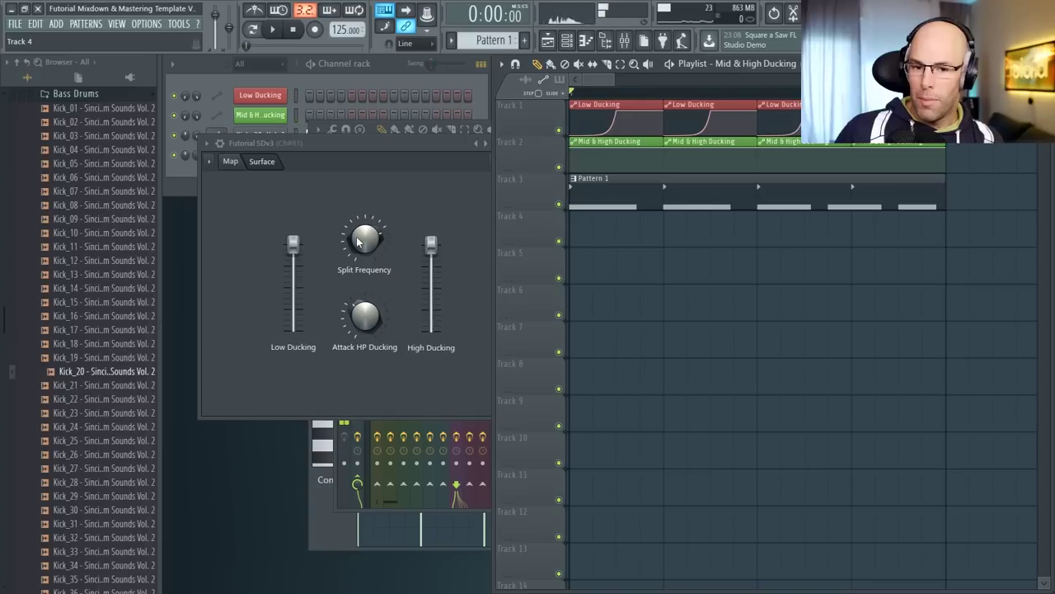
# - Lower Futorial SDv3's Split Frequency to about the middle of its range while the arrangement plays, then stop
pyautogui.click(467, 240)
pyautogui.press('space')
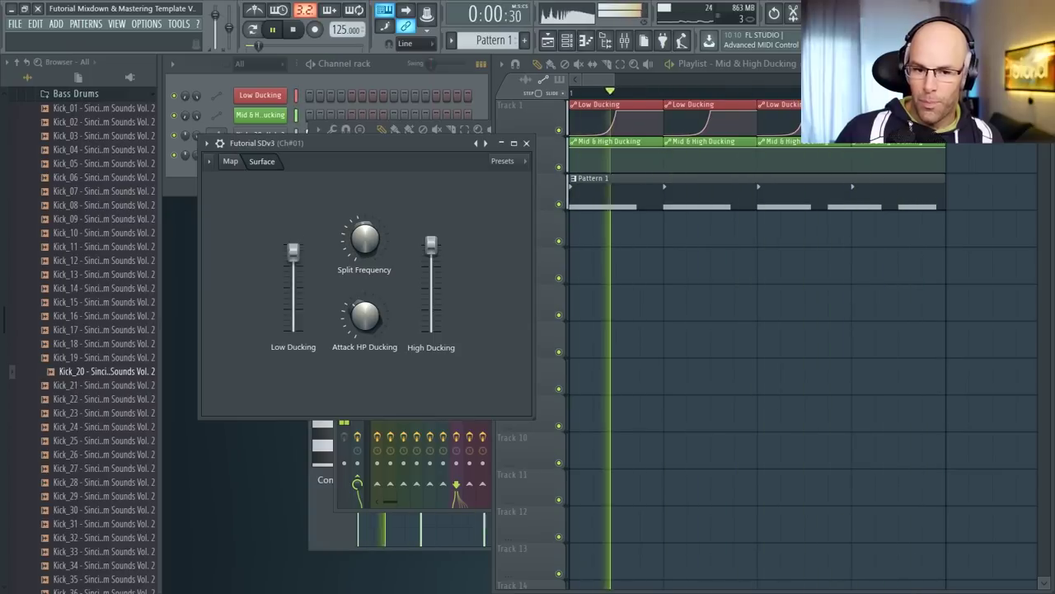
pyautogui.press('space')
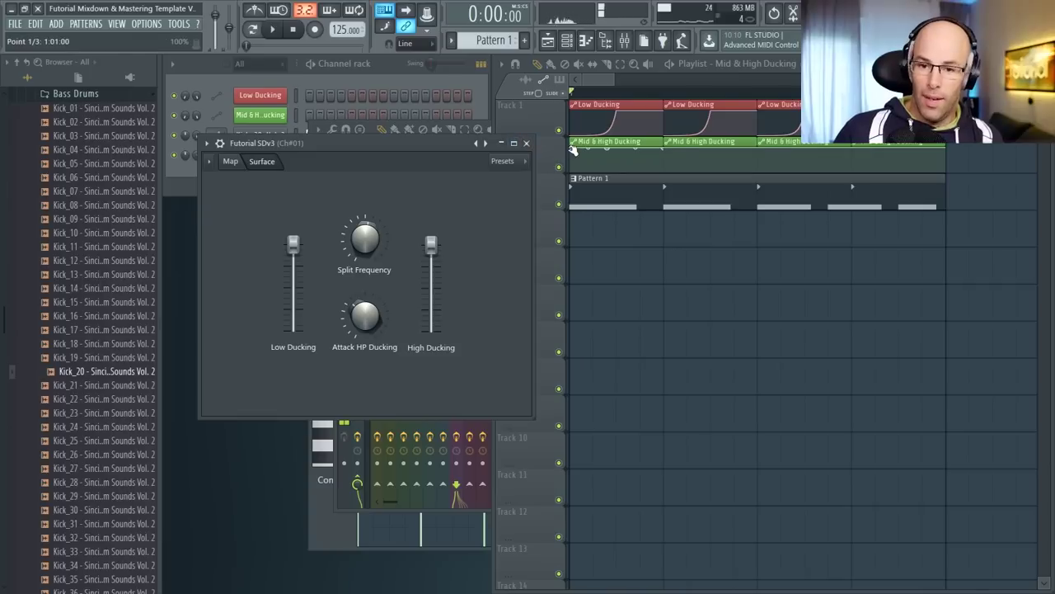
# - Restore the Mid & High Ducking curve's initial dip and make the Low Ducking curve rise more gradually
pyautogui.moveTo(571, 150); pyautogui.dragTo(575, 206)
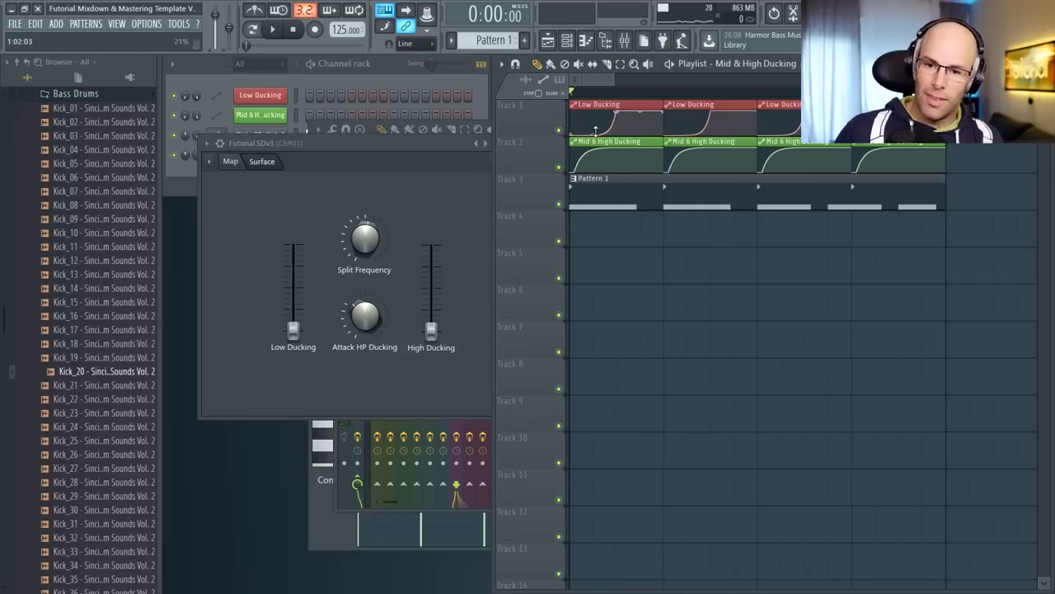
pyautogui.moveTo(593, 135); pyautogui.dragTo(593, 126)
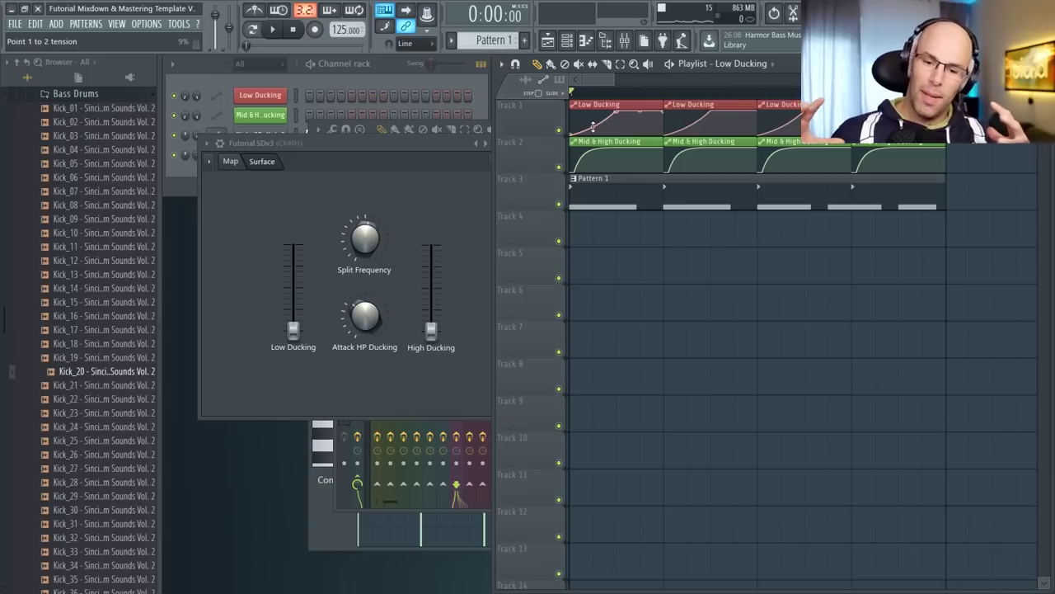
# - Look at Futorial SDv3's internal effect routing map, then return to its control surface
pyautogui.click(374, 372)
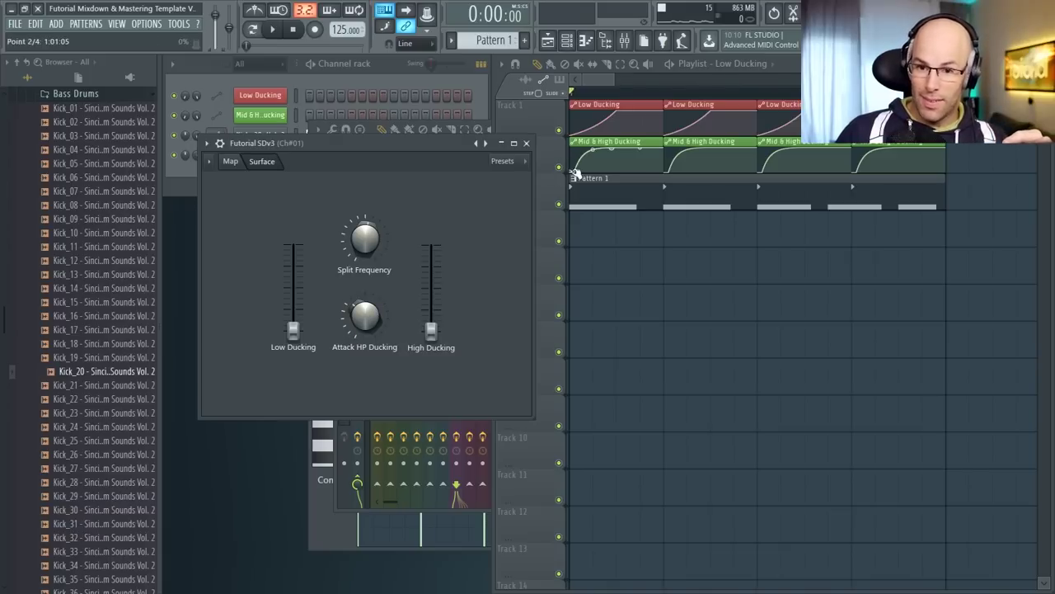
pyautogui.click(230, 163)
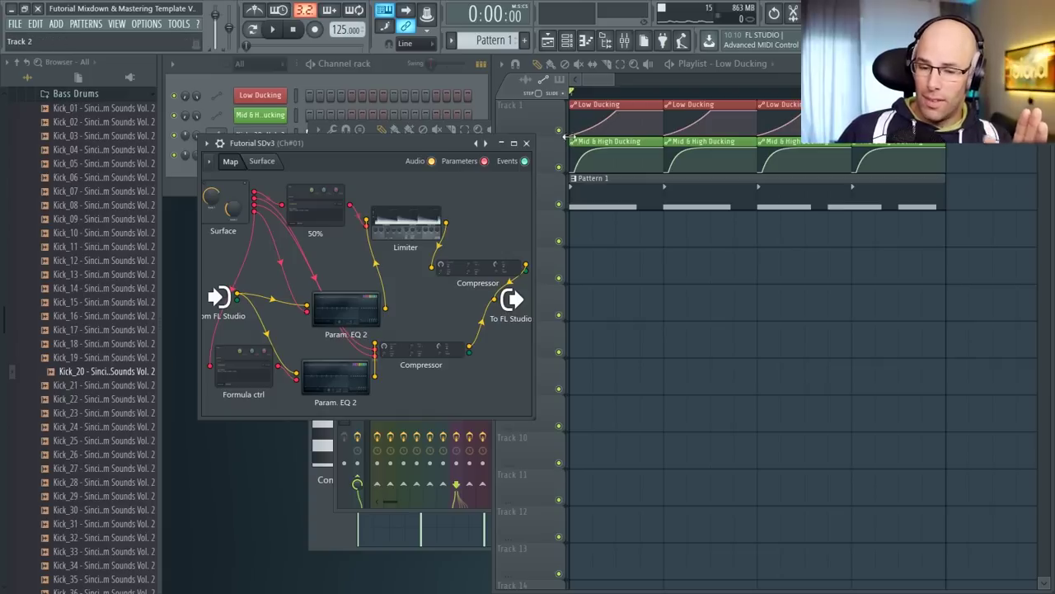
pyautogui.click(266, 162)
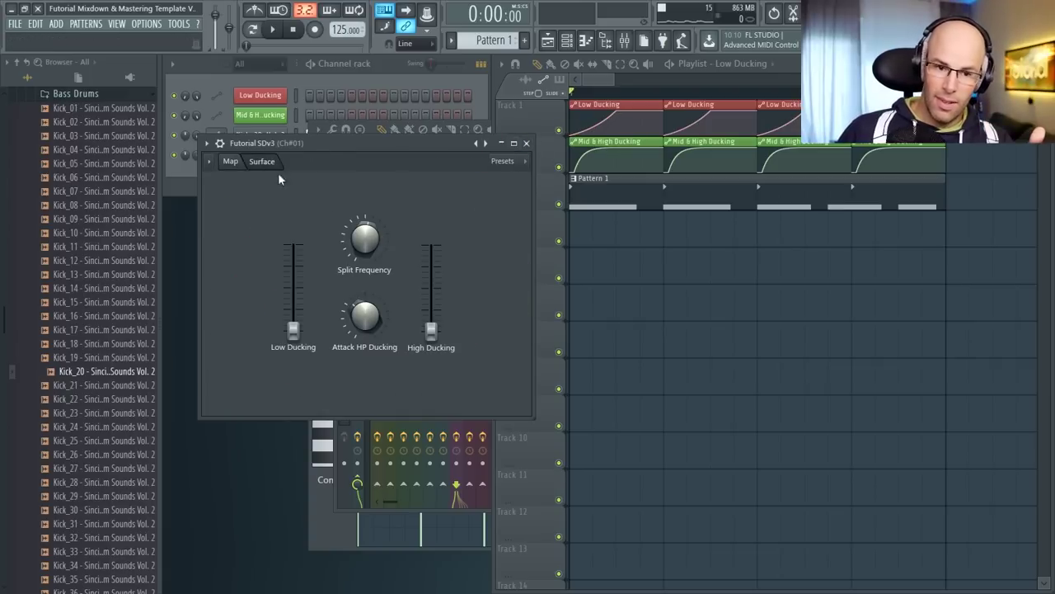
# - Open the Compressor that follows the Limiter in Futorial SDv3's routing map and place its window beside the plugin's control surface
pyautogui.click(236, 161)
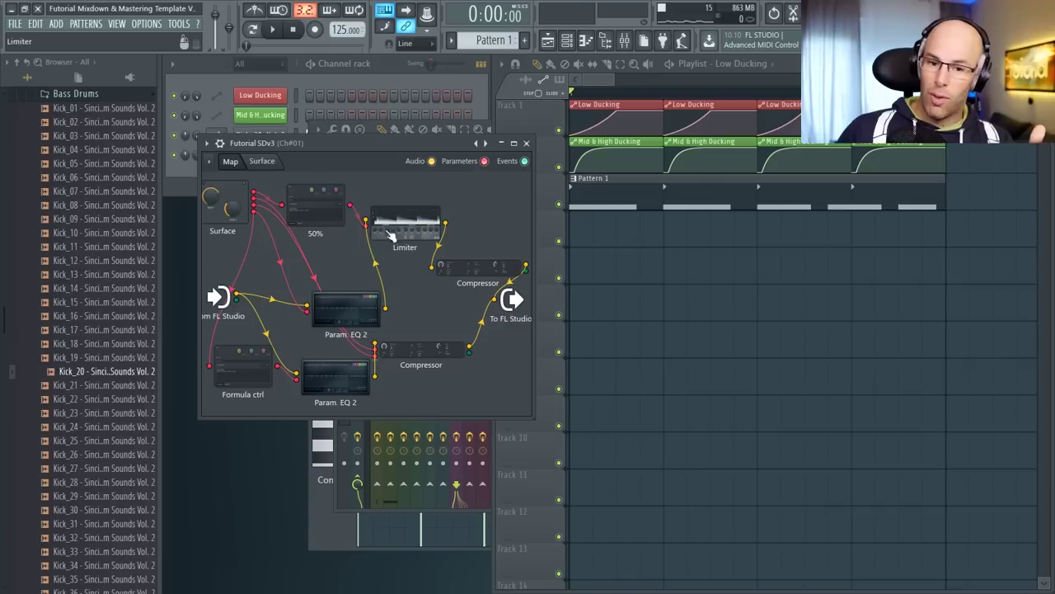
pyautogui.click(264, 163)
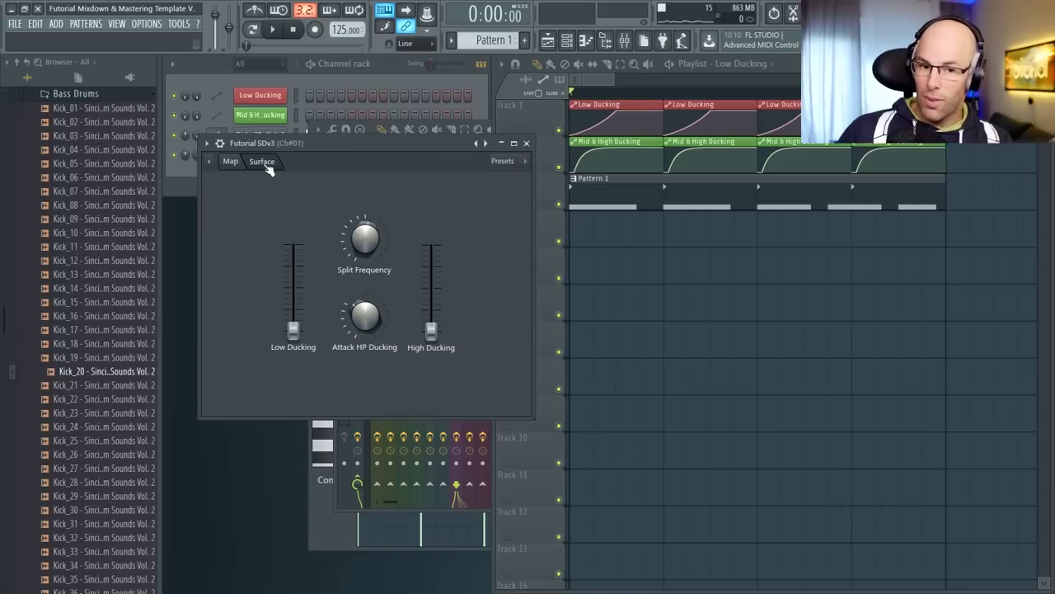
pyautogui.click(231, 162)
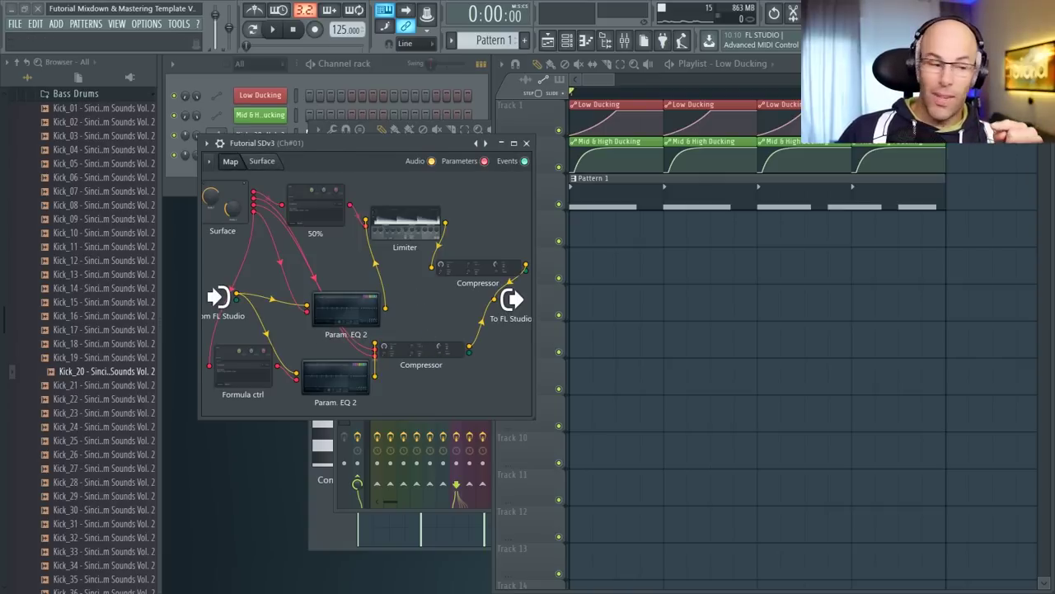
pyautogui.doubleClick(437, 268)
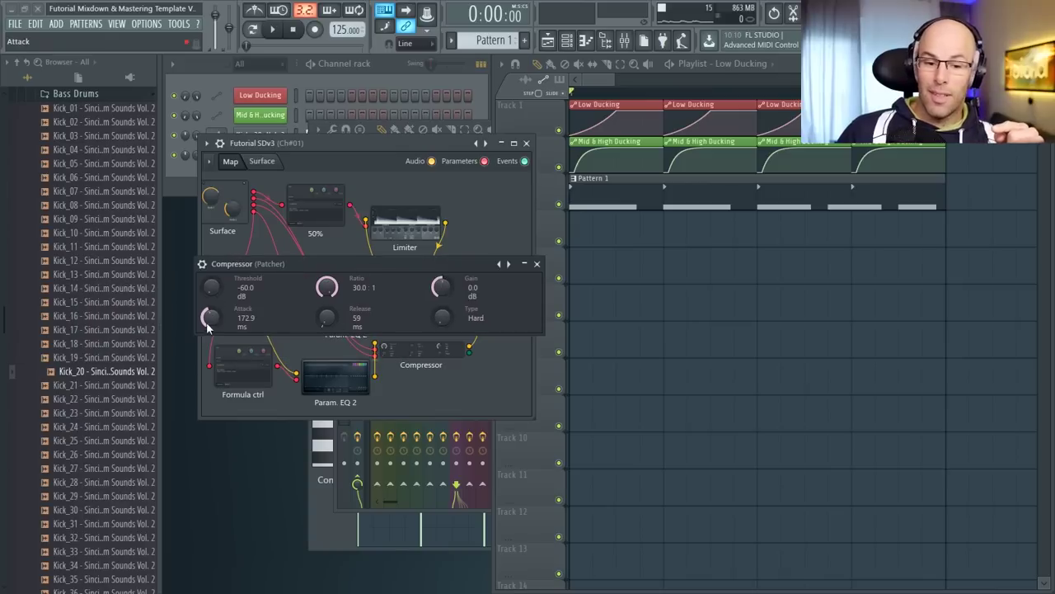
pyautogui.click(263, 160)
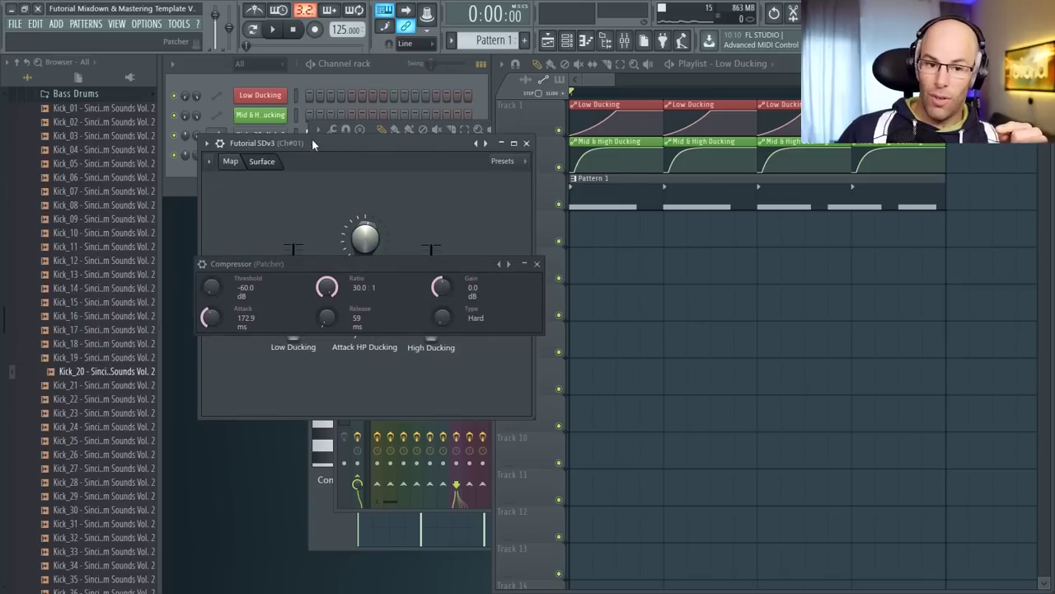
pyautogui.moveTo(314, 143); pyautogui.dragTo(376, 106)
pyautogui.moveTo(358, 266); pyautogui.dragTo(619, 231)
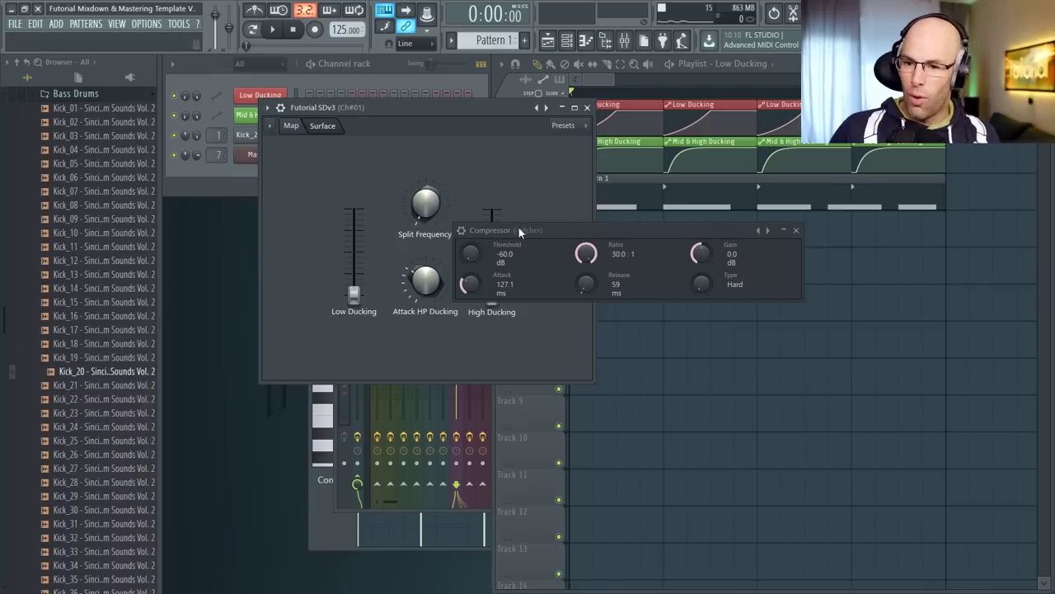
pyautogui.moveTo(552, 228); pyautogui.dragTo(703, 286)
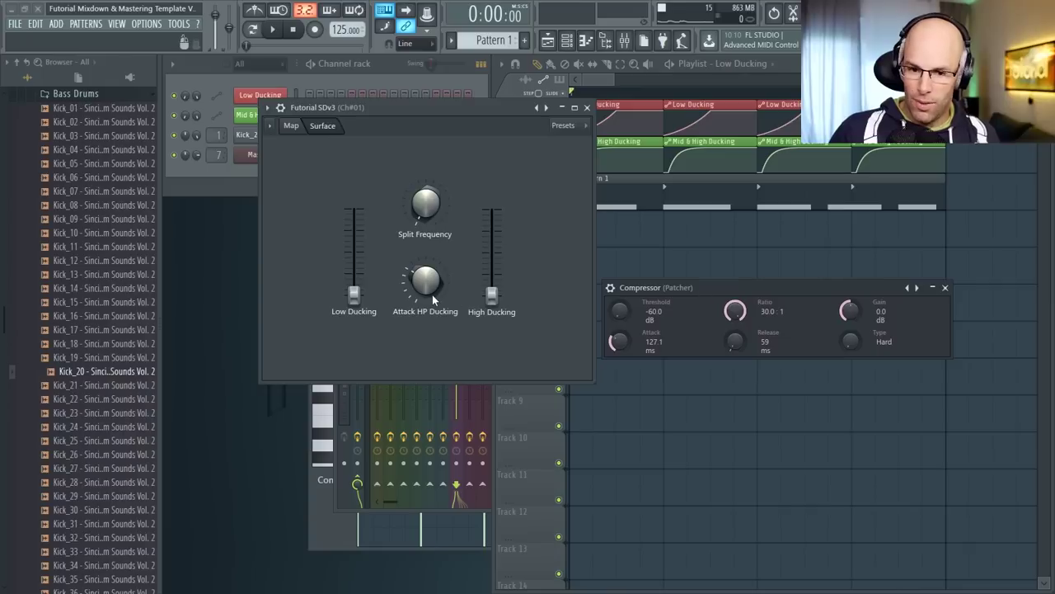
# - Lower Attack HP Ducking to 0.0 ms while the arrangement plays, then stop
pyautogui.press('space')
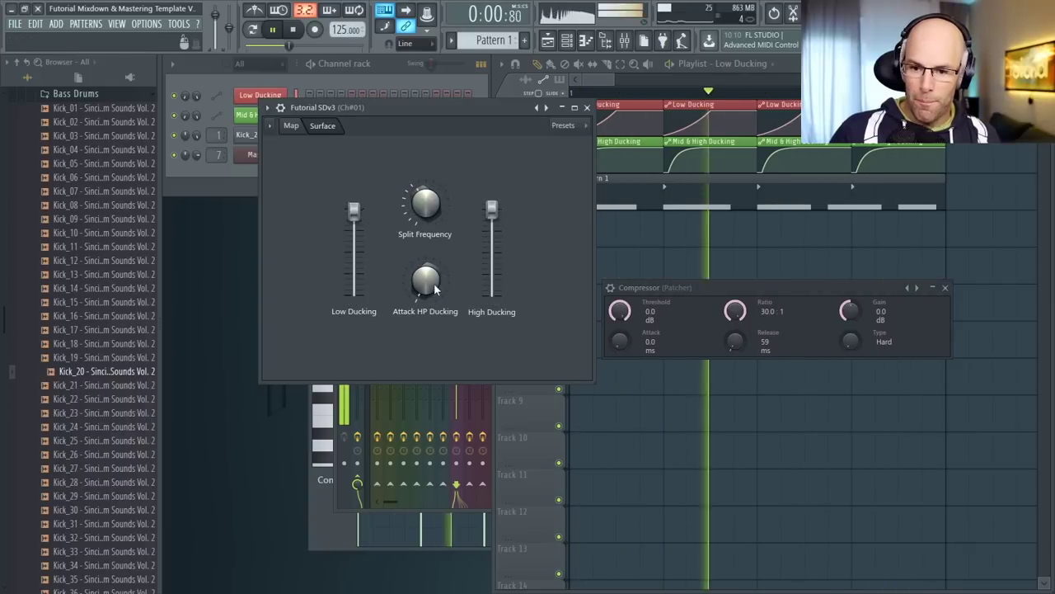
pyautogui.press('space')
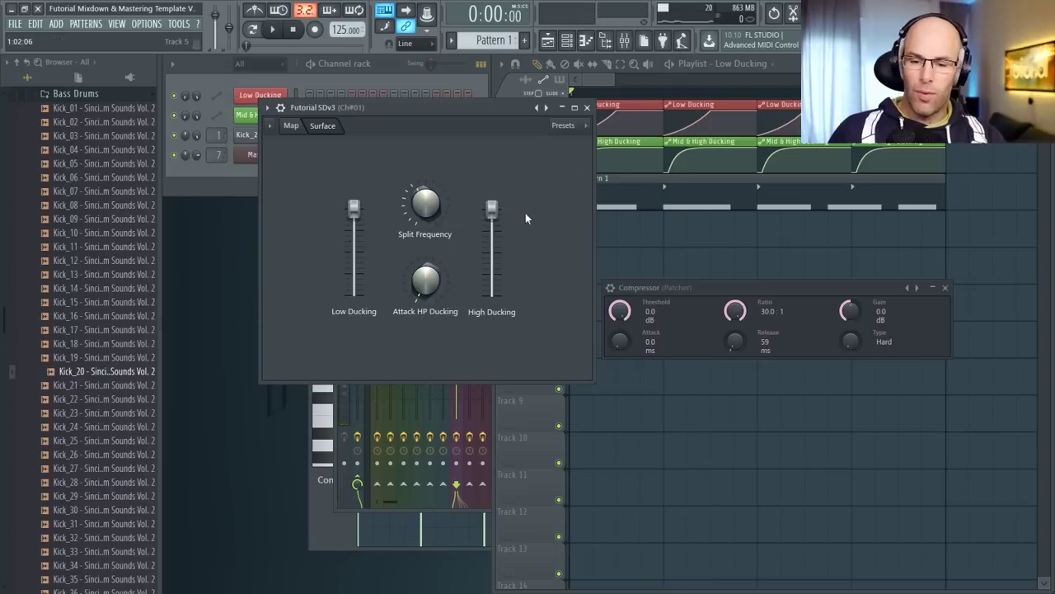
# - Move the second point of the Mid & High Ducking curve slightly earlier
pyautogui.moveTo(523, 110); pyautogui.dragTo(464, 102)
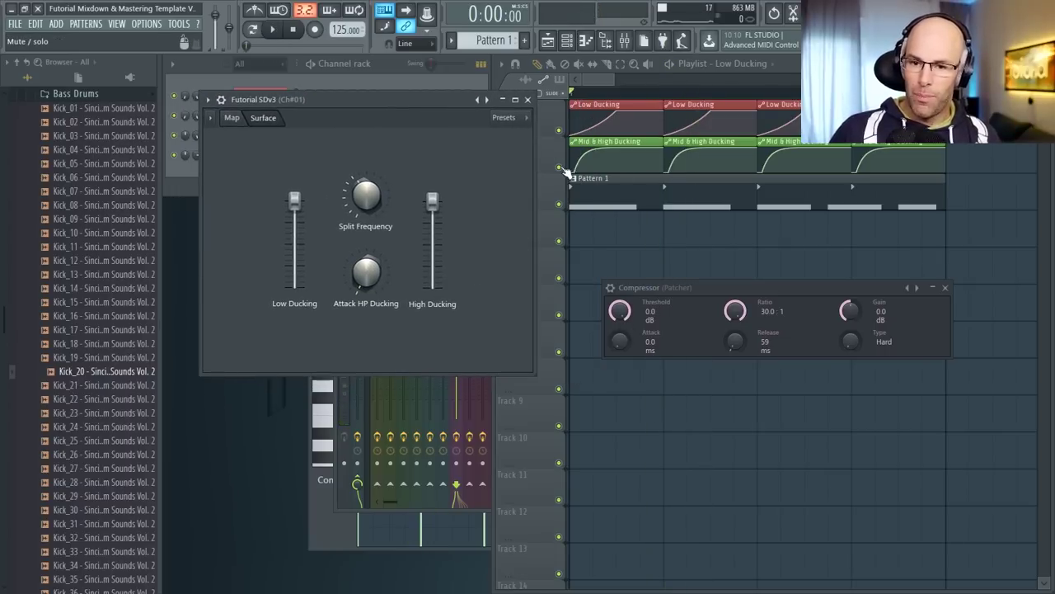
pyautogui.scroll(3, 584, 188)
pyautogui.scroll(3, 579, 166)
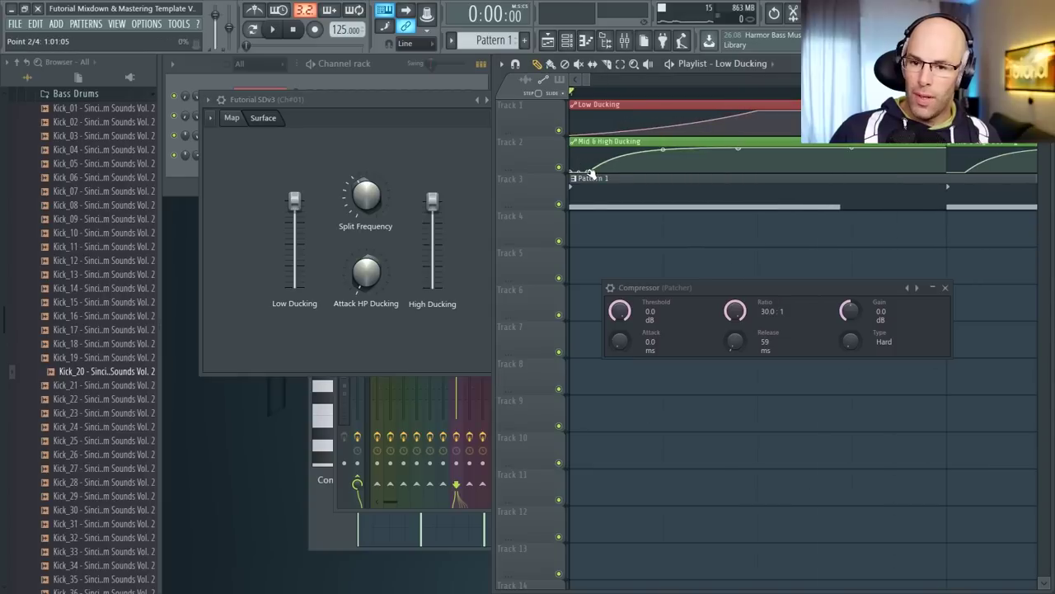
pyautogui.moveTo(590, 173); pyautogui.dragTo(575, 175)
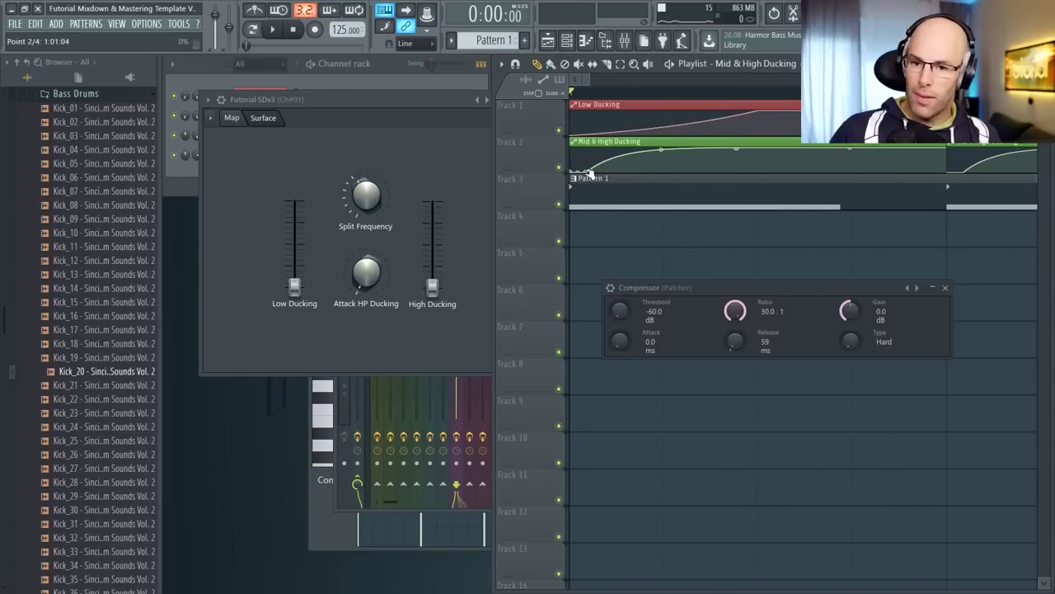
# - Play the arrangement while raising Attack HP Ducking to about 63.5 ms, then play again and lower it to 0.0 ms
pyautogui.press('space')
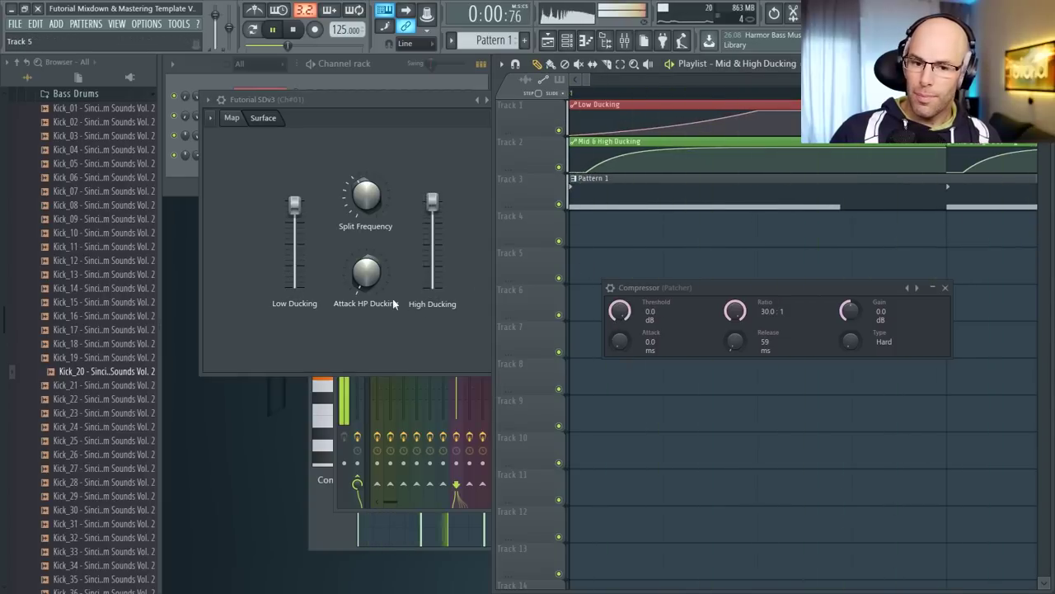
pyautogui.click(370, 283)
pyautogui.press('space')
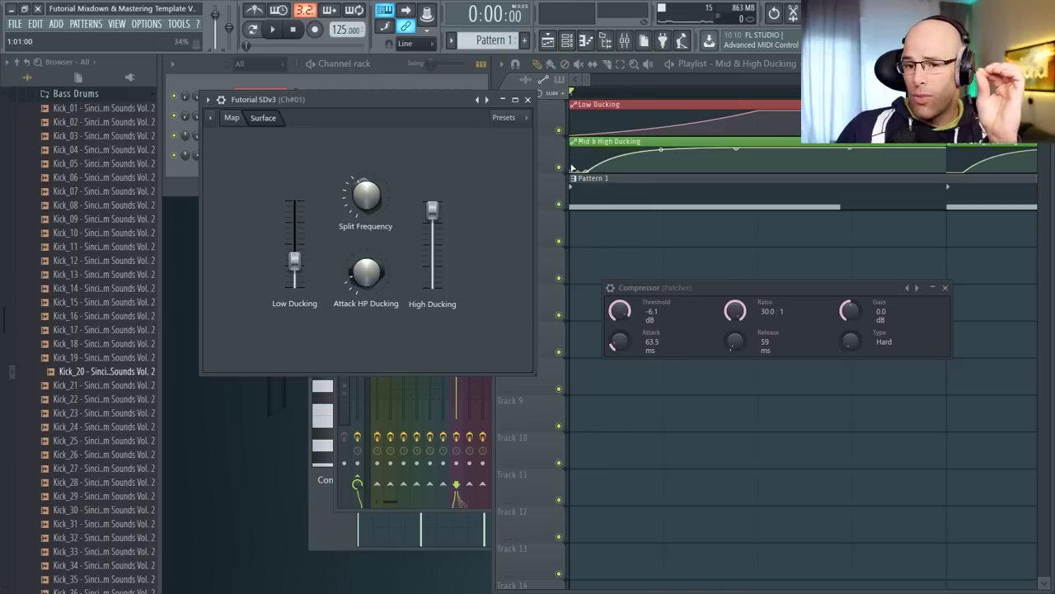
pyautogui.press('space')
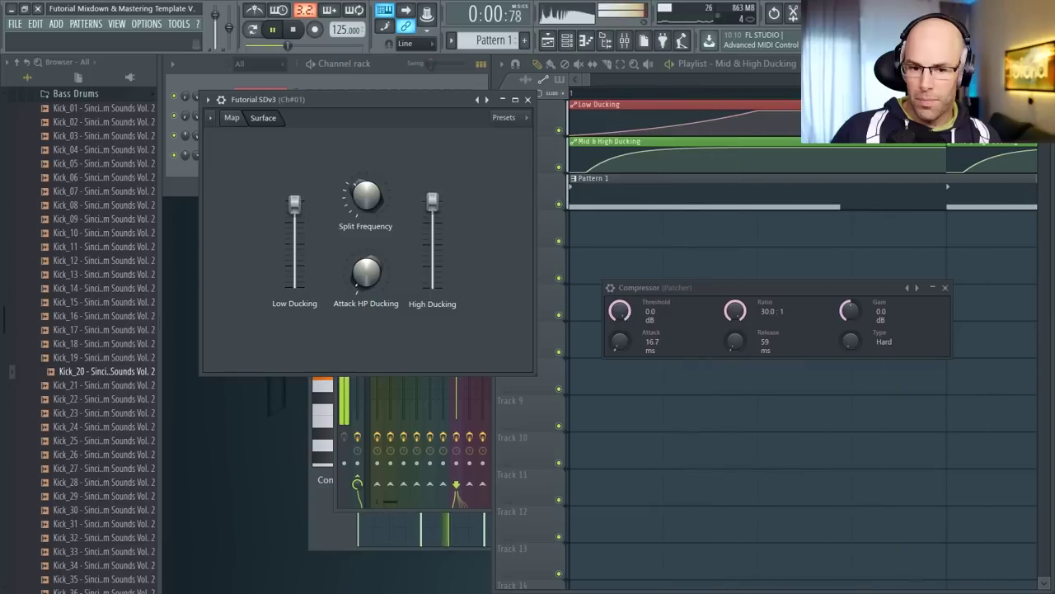
pyautogui.press('space')
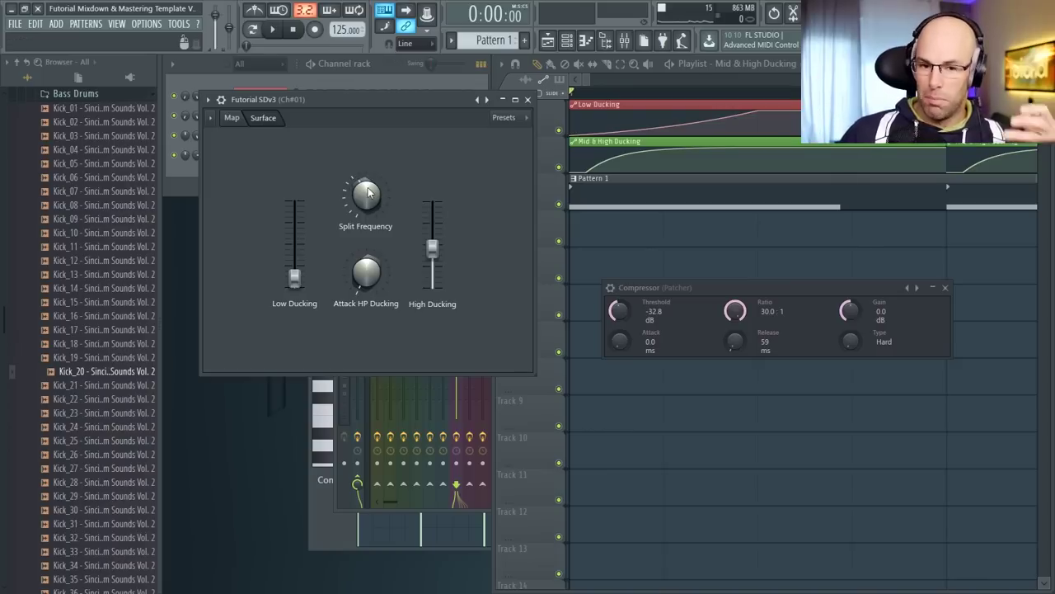
# - Shift the Mid & High Ducking curve's second point earlier and make its rise more gradual while the arrangement plays, then stop
pyautogui.click(582, 175)
pyautogui.press('space')
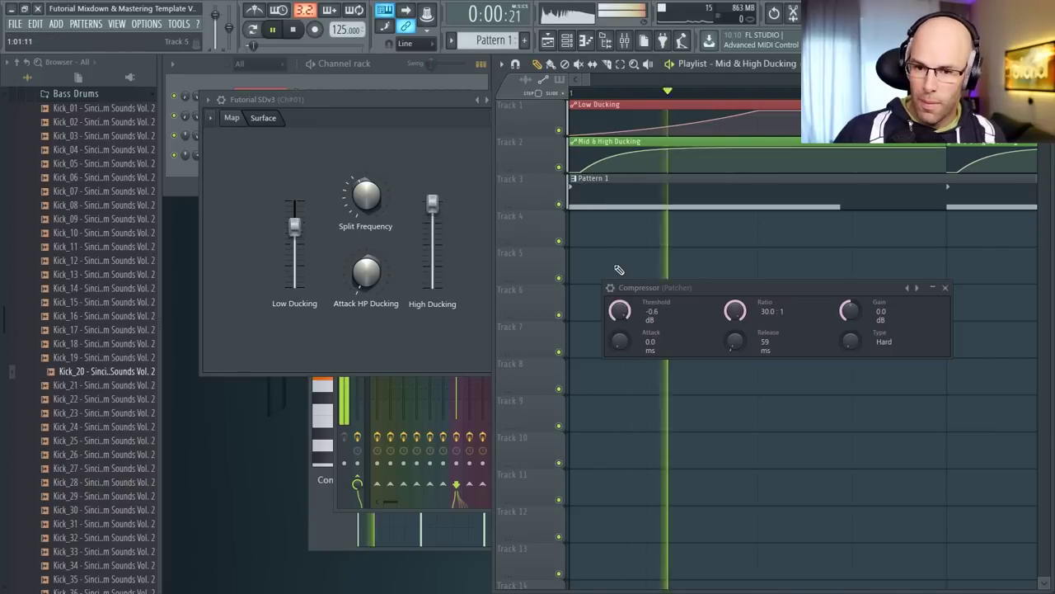
pyautogui.moveTo(366, 196); pyautogui.dragTo(366, 186)
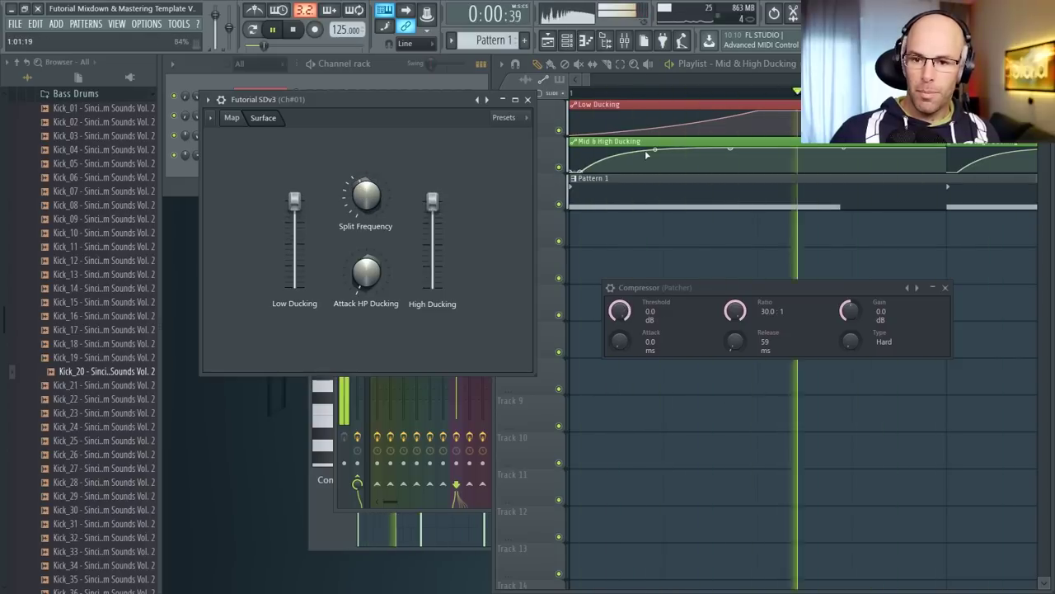
pyautogui.moveTo(646, 154); pyautogui.dragTo(653, 159)
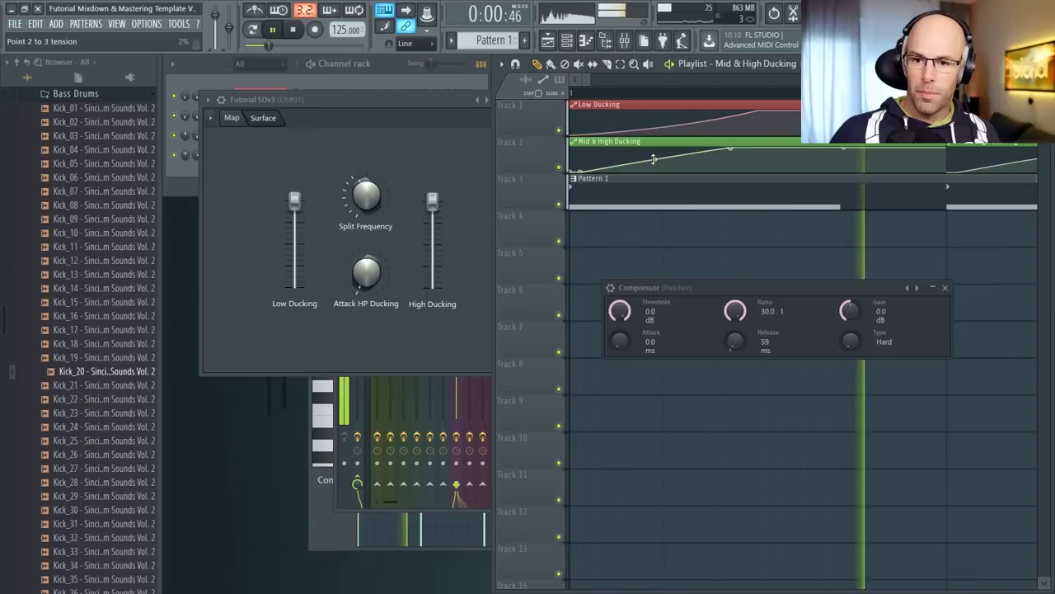
pyautogui.press('space')
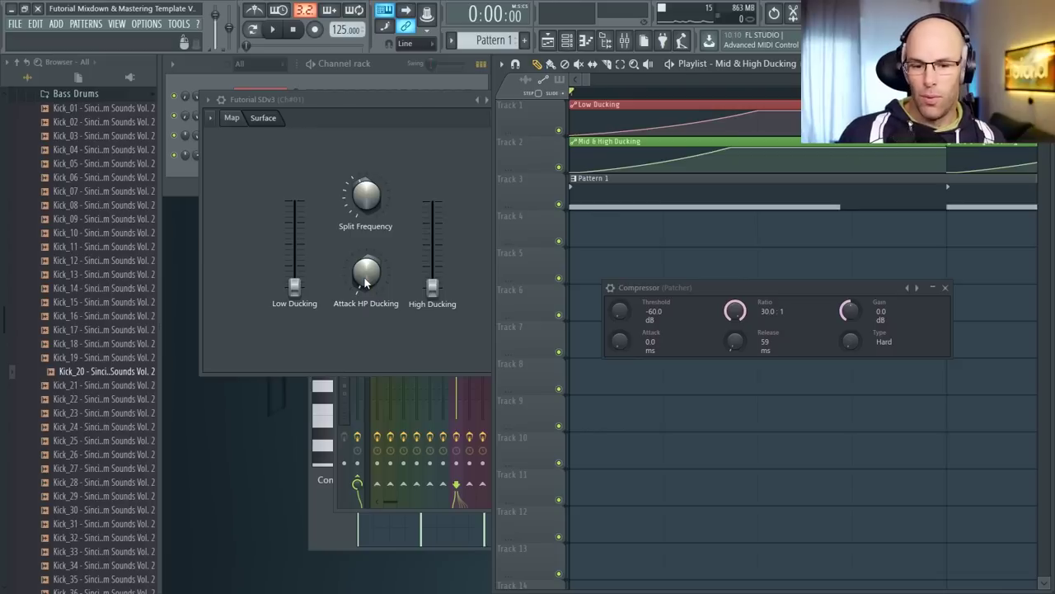
# - Raise Attack HP Ducking to 72.9 ms during playback and give the Mid & High Ducking curve a later, faster rise
pyautogui.press('space')
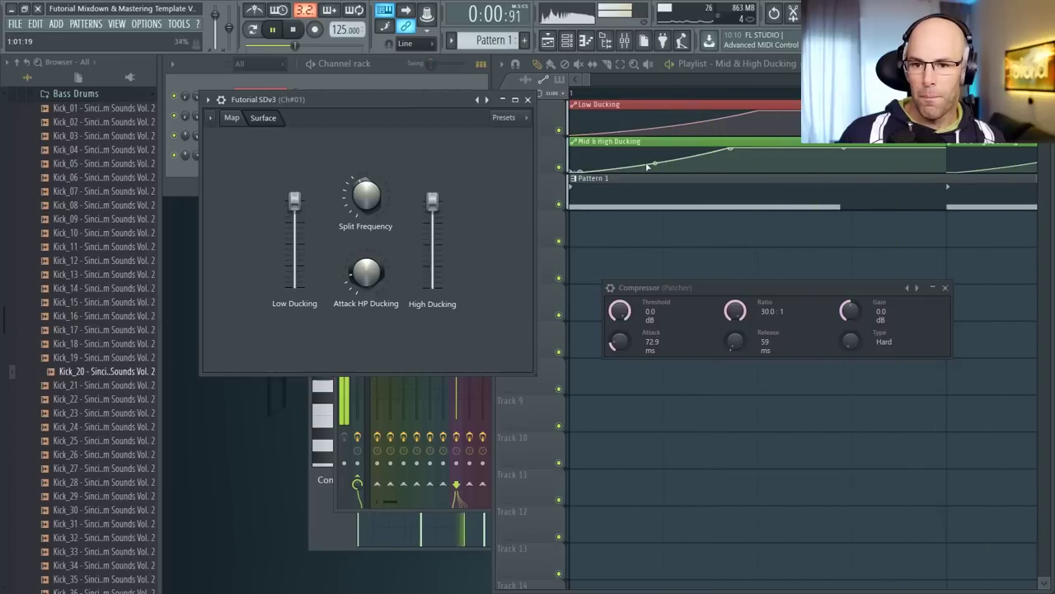
pyautogui.moveTo(656, 165); pyautogui.dragTo(655, 152)
pyautogui.moveTo(581, 172); pyautogui.dragTo(605, 173)
pyautogui.moveTo(751, 151); pyautogui.dragTo(710, 149)
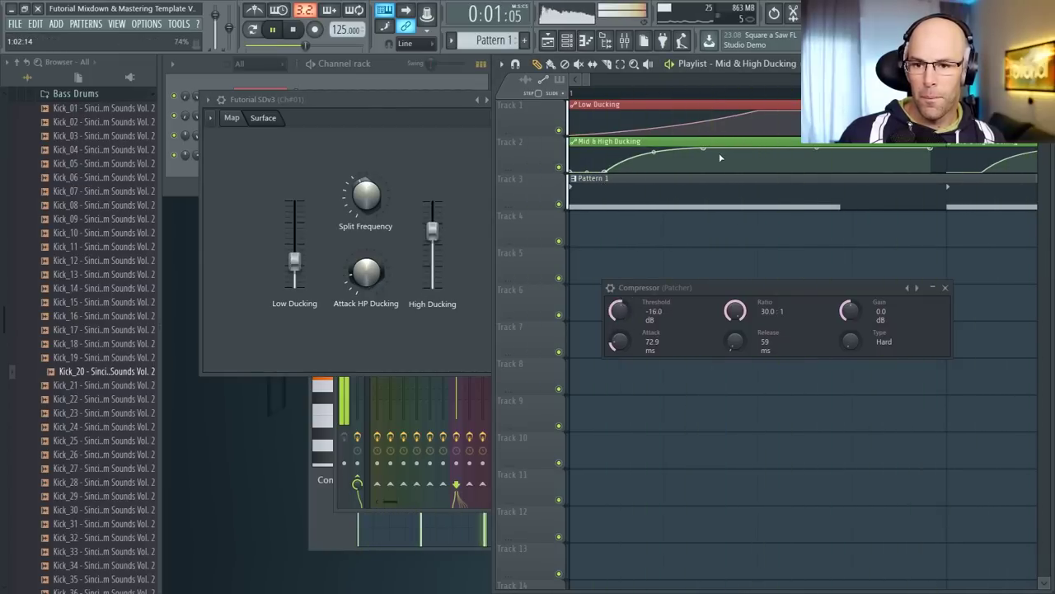
# - Bend the Low Ducking curve so it stays low longer before rising, stop playback, and close the Compressor window
pyautogui.moveTo(663, 125); pyautogui.dragTo(663, 135)
pyautogui.click(367, 272)
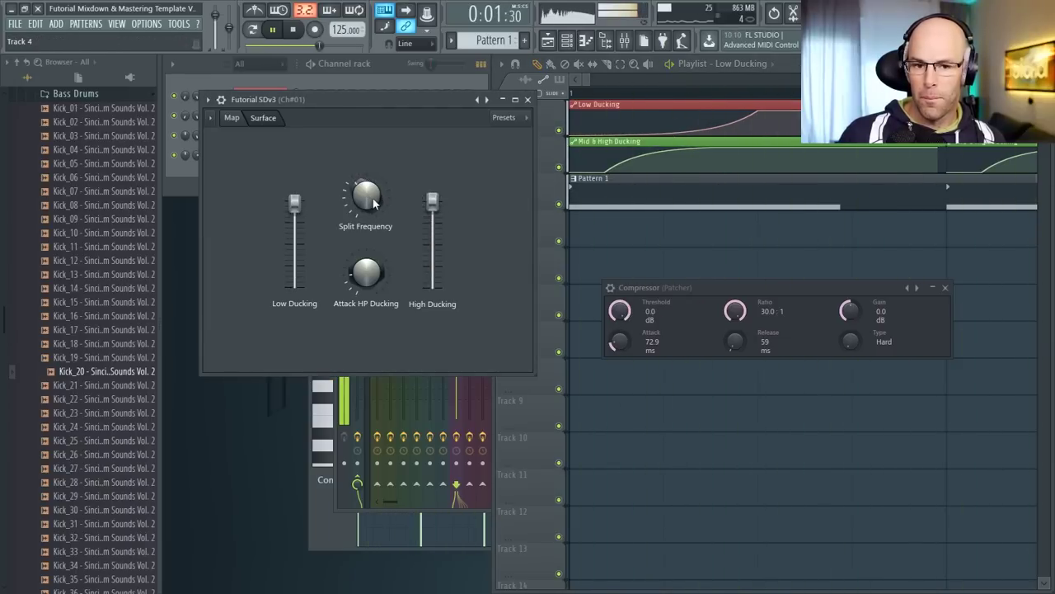
pyautogui.press('space')
pyautogui.click(400, 66)
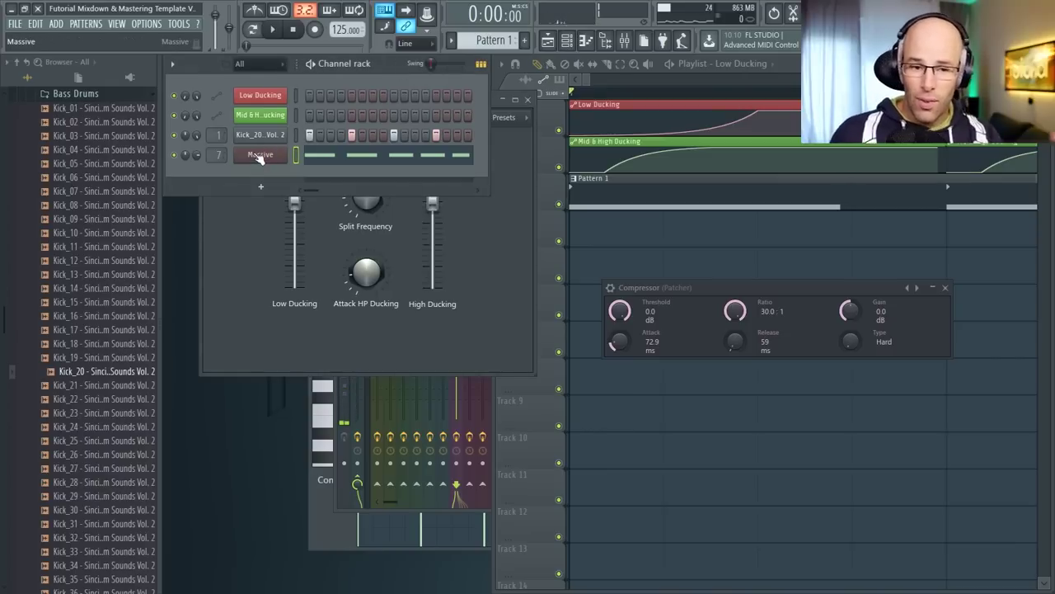
pyautogui.click(944, 288)
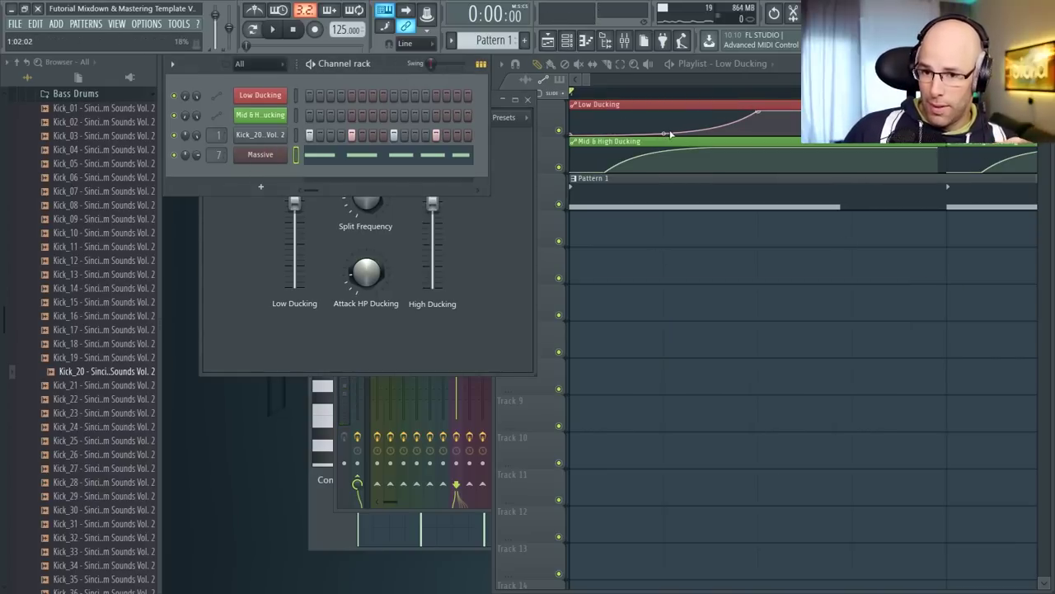
pyautogui.moveTo(664, 132); pyautogui.dragTo(664, 132)
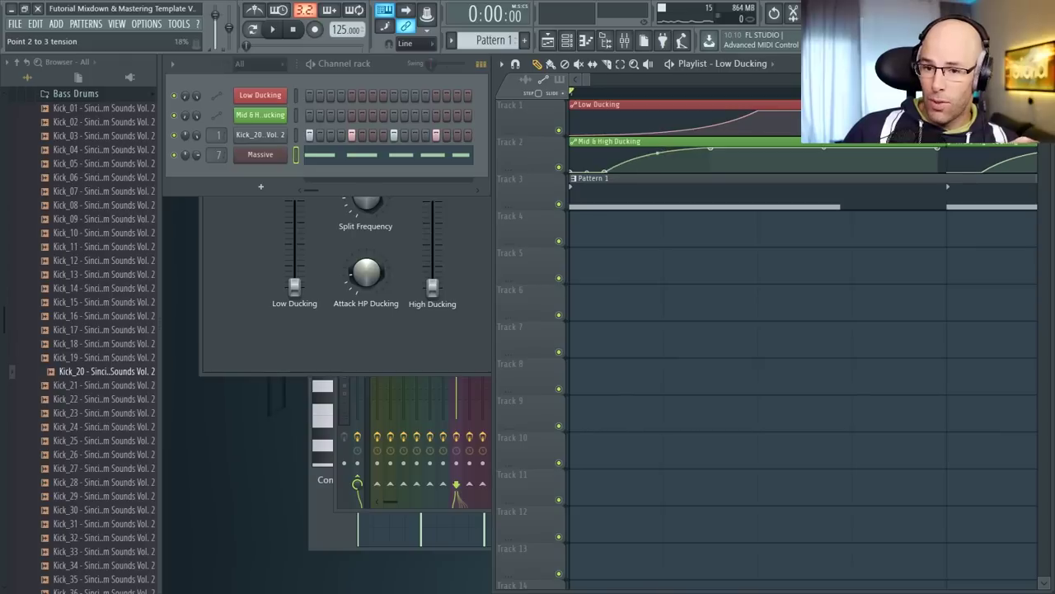
pyautogui.click(397, 288)
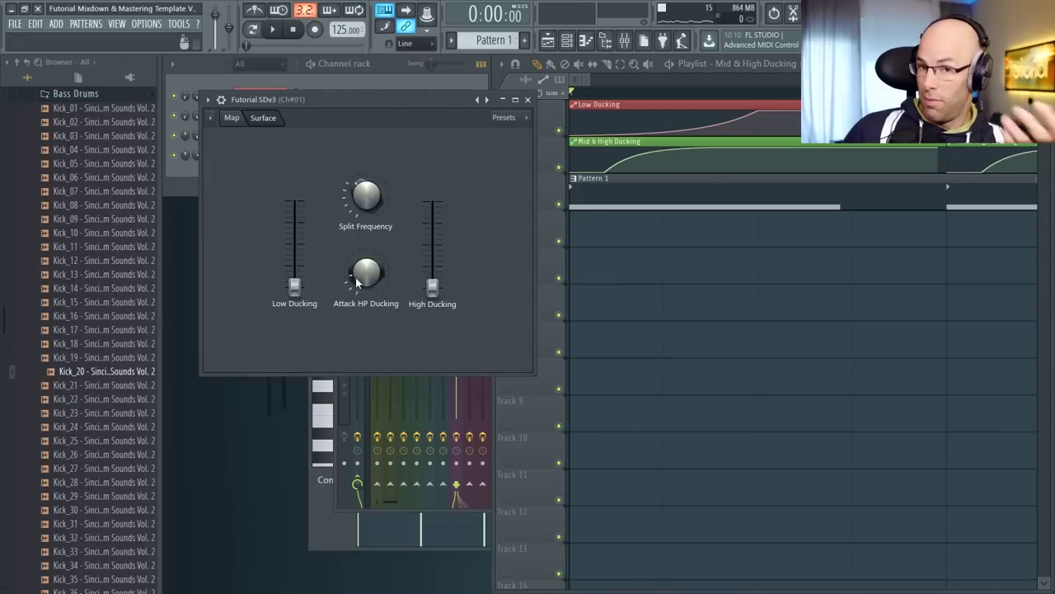
pyautogui.moveTo(365, 198); pyautogui.dragTo(365, 189)
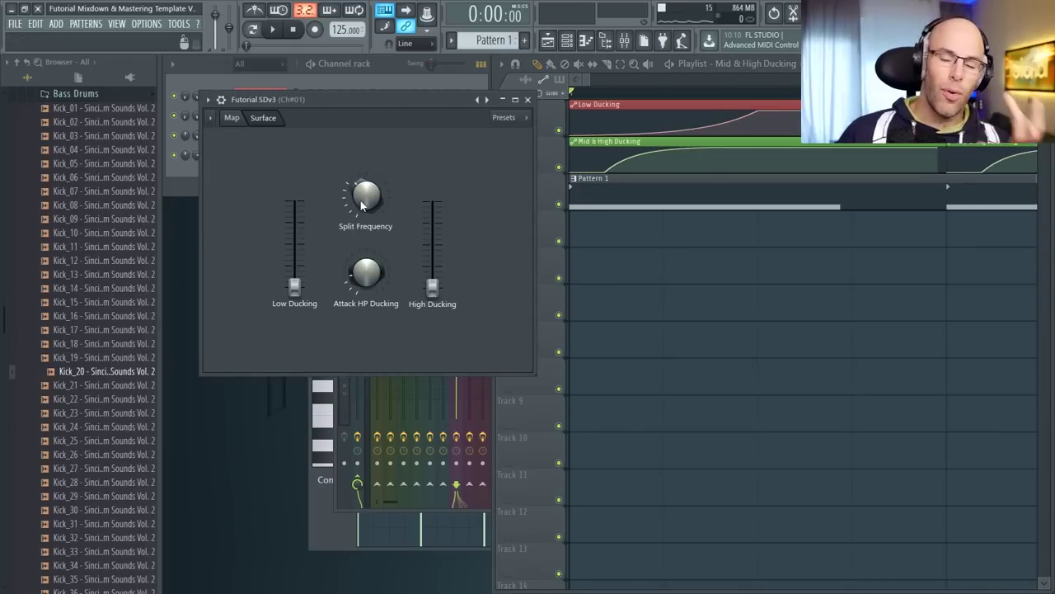
pyautogui.scroll(-6, 707, 291)
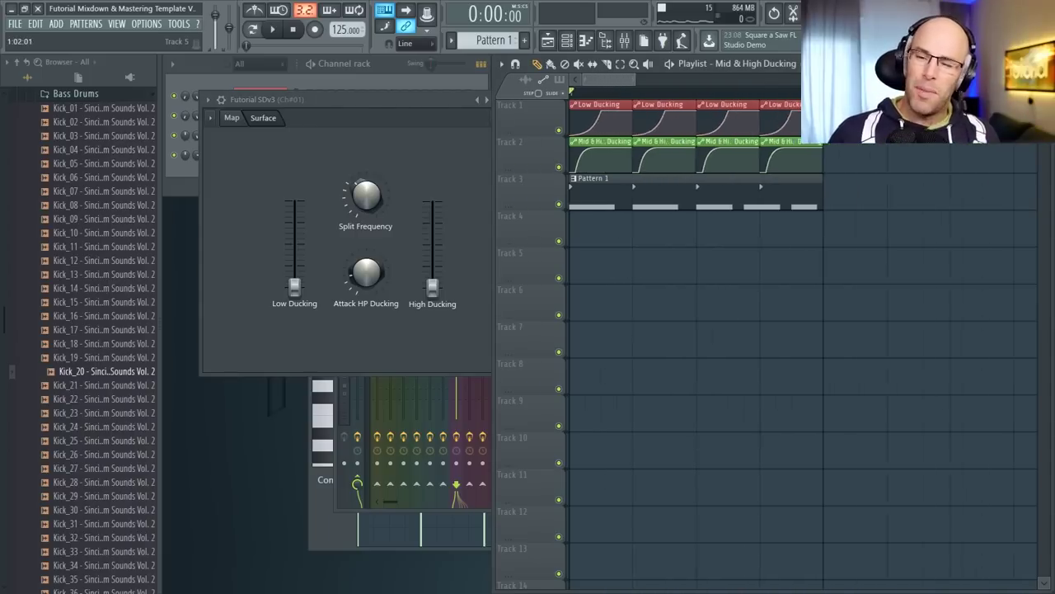
# - Add a second Massive synth as a new channel
pyautogui.click(388, 73)
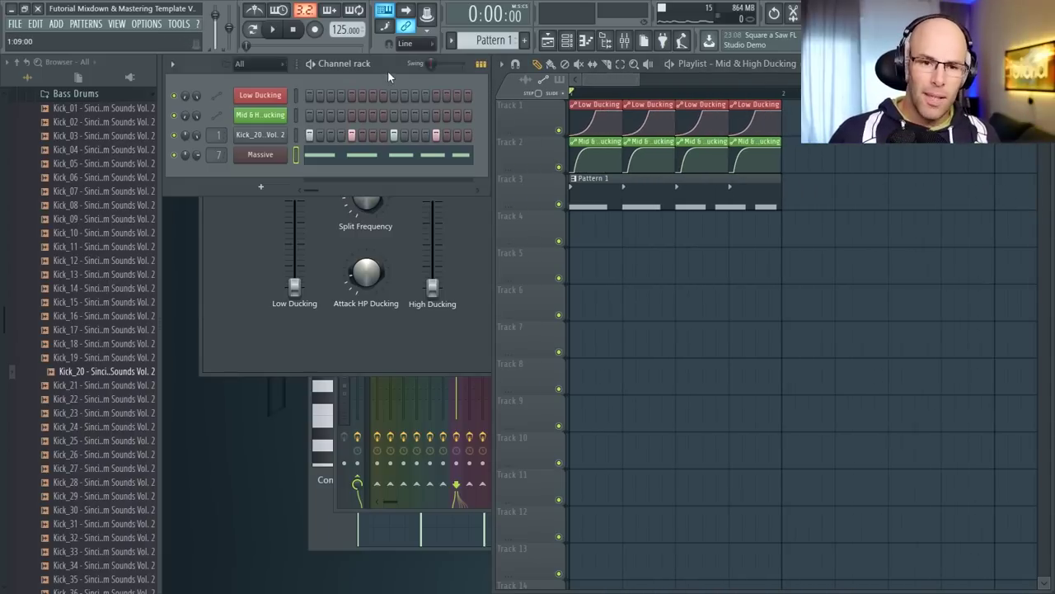
pyautogui.click(56, 24)
pyautogui.click(72, 286)
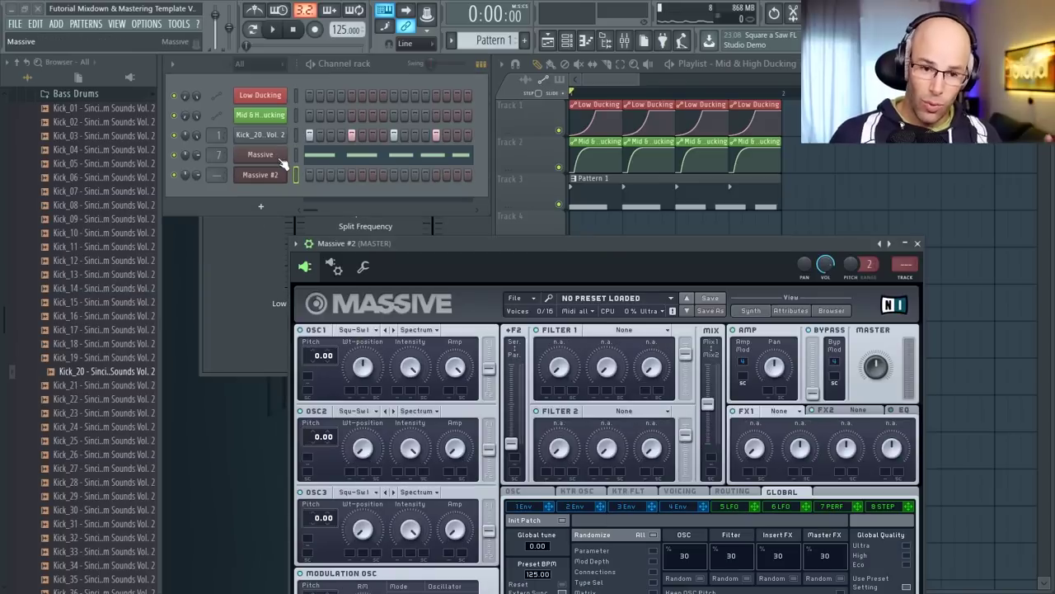
# - Look for presets in the new Massive's preset list and sound browser, then return to its full synth view
pyautogui.click(609, 300)
pyautogui.click(619, 265)
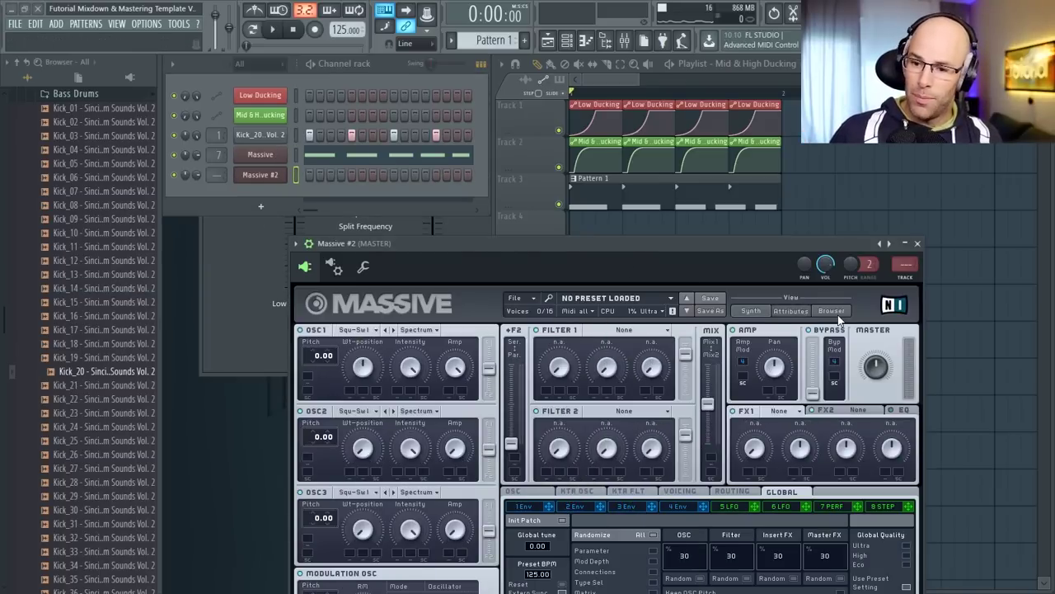
pyautogui.click(834, 312)
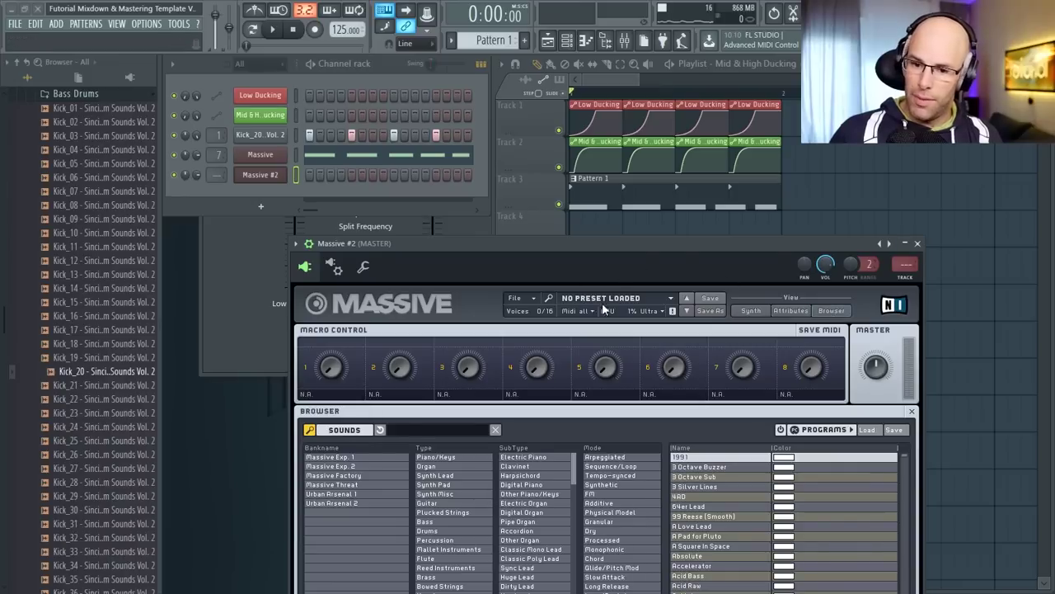
pyautogui.click(750, 310)
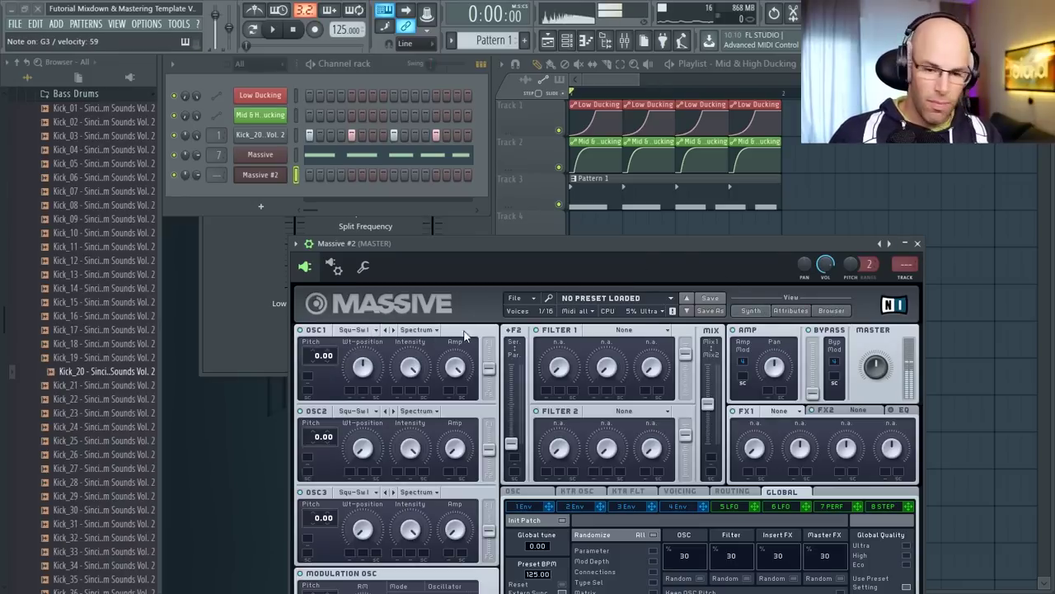
pyautogui.moveTo(502, 240); pyautogui.dragTo(425, 48)
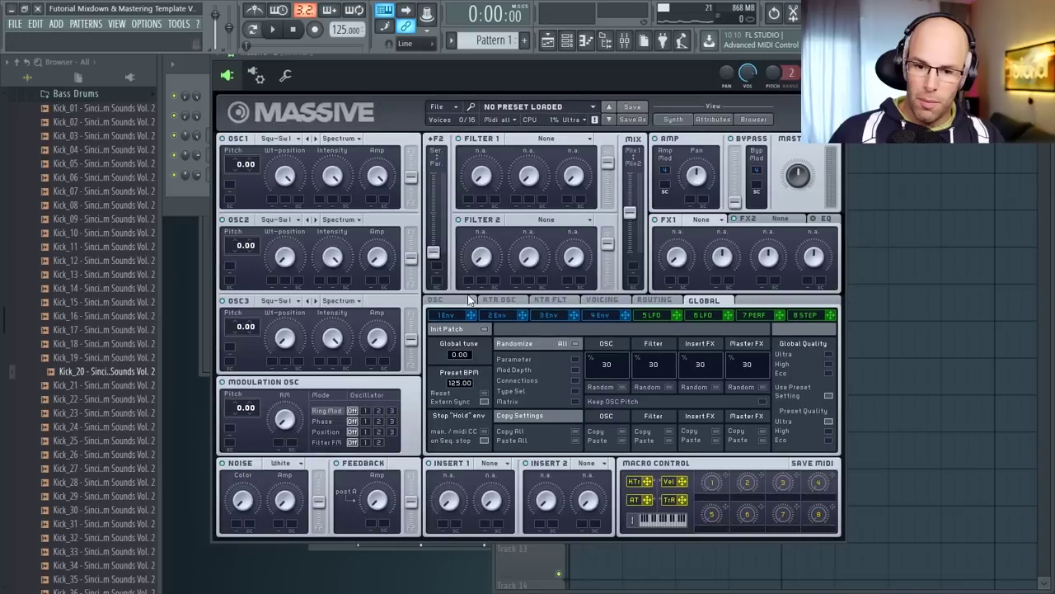
# - Enable Futorial Compress Me on mixer track Ch#02 and raise its Input, Compress Me and Saturation controls
pyautogui.click(437, 300)
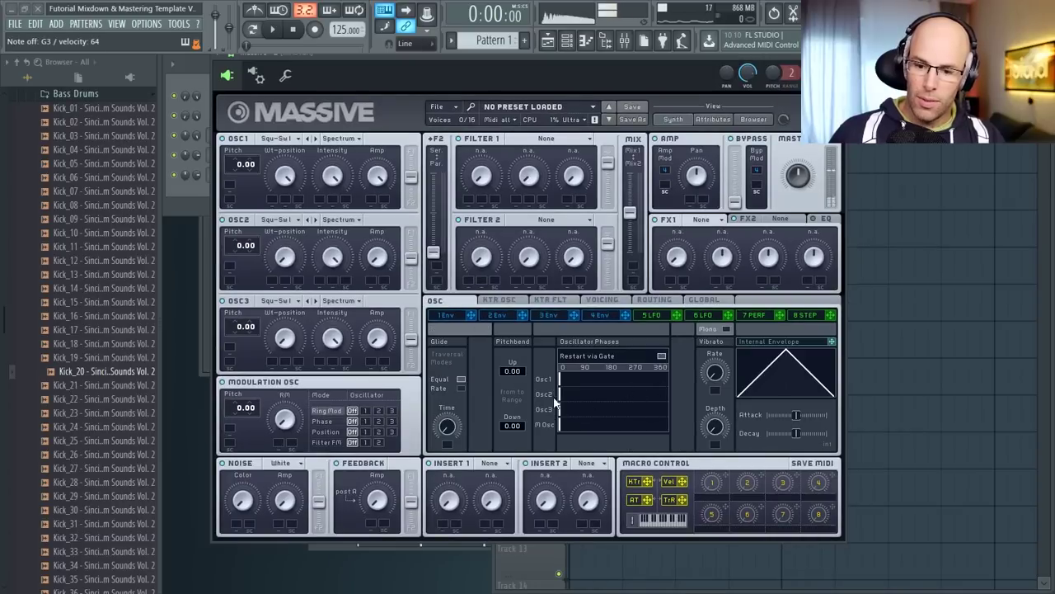
pyautogui.press('F9')
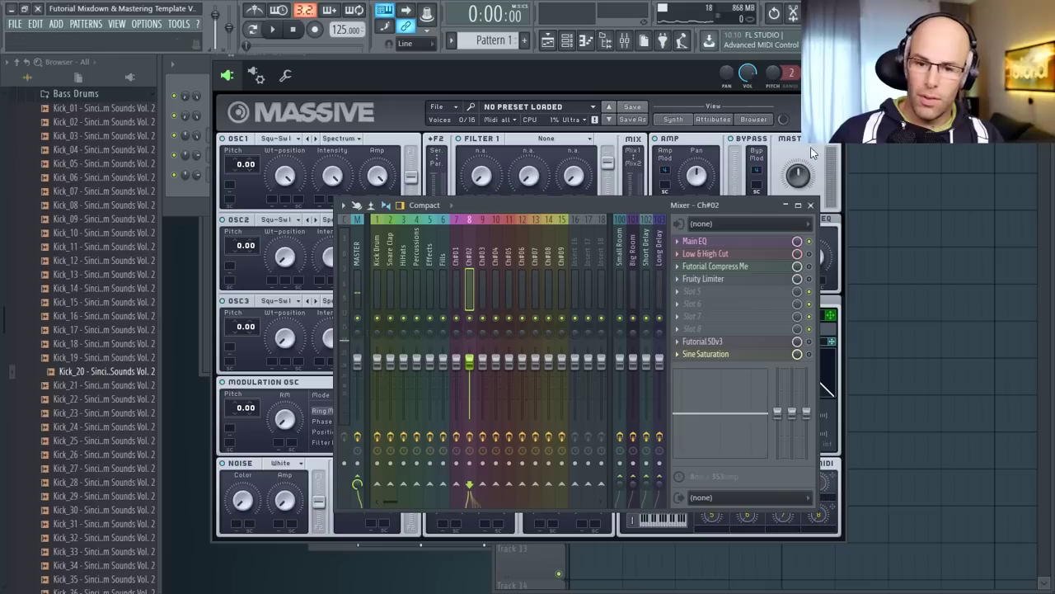
pyautogui.click(783, 267)
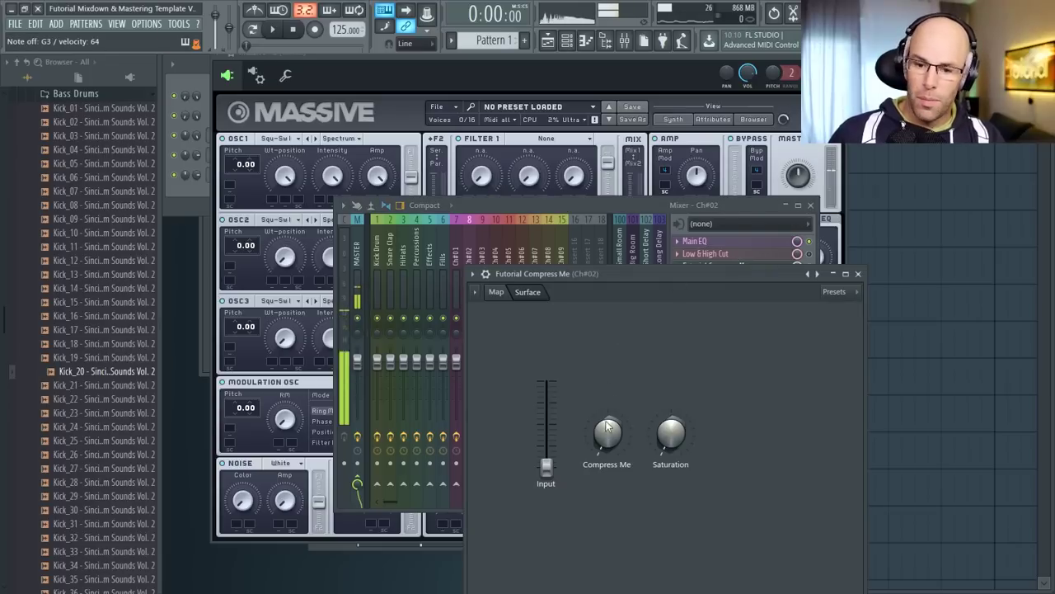
pyautogui.moveTo(545, 464); pyautogui.dragTo(546, 421)
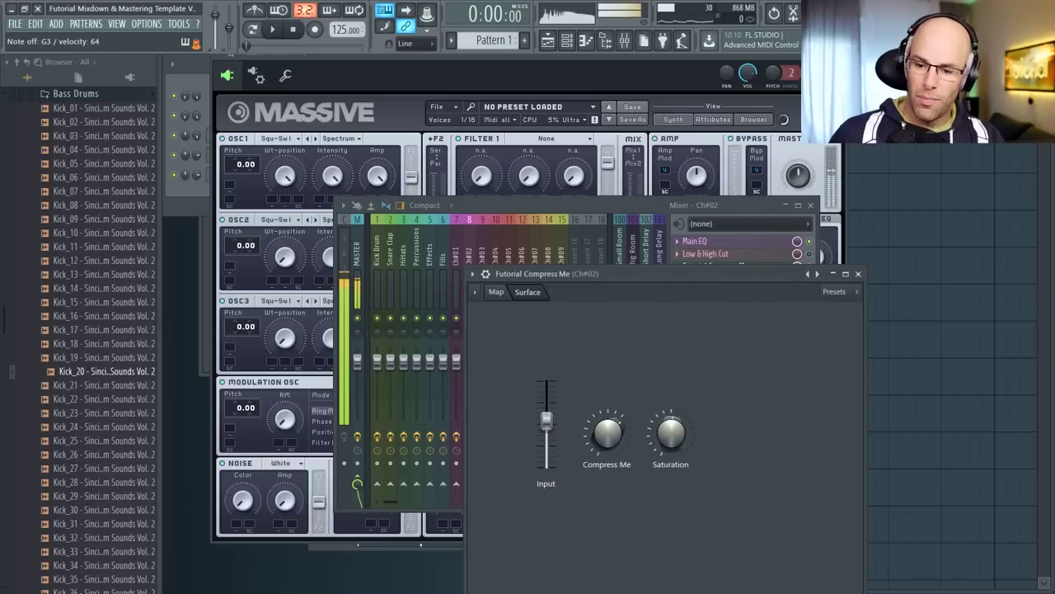
# - In the new Massive, set OSC1's pitch to -12.00 and use a Daft Filter 1 with its cutoff modulated by envelope 3
pyautogui.click(573, 79)
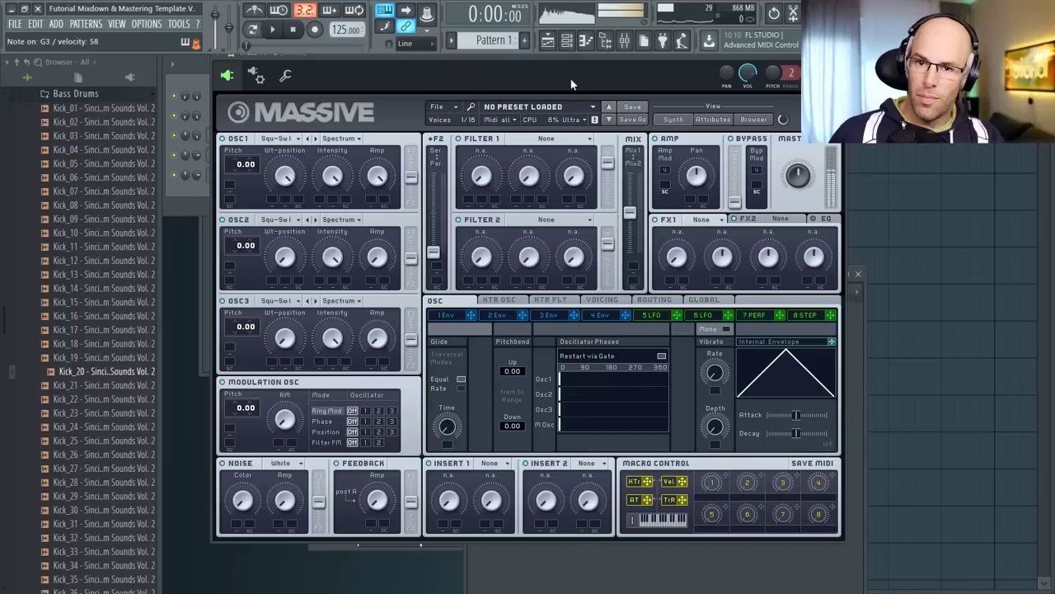
pyautogui.moveTo(236, 168); pyautogui.dragTo(239, 177)
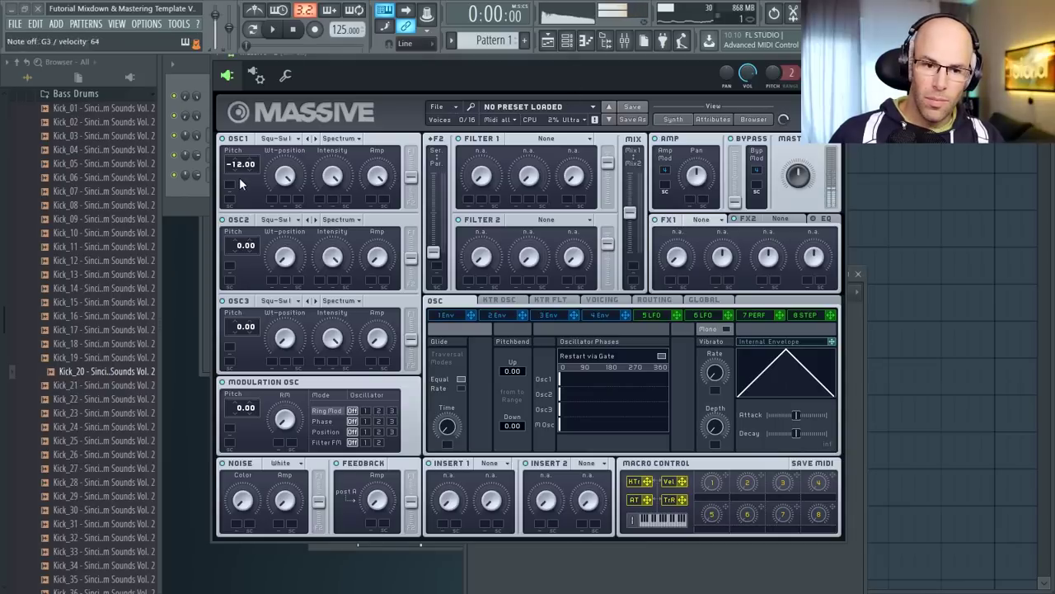
pyautogui.click(548, 316)
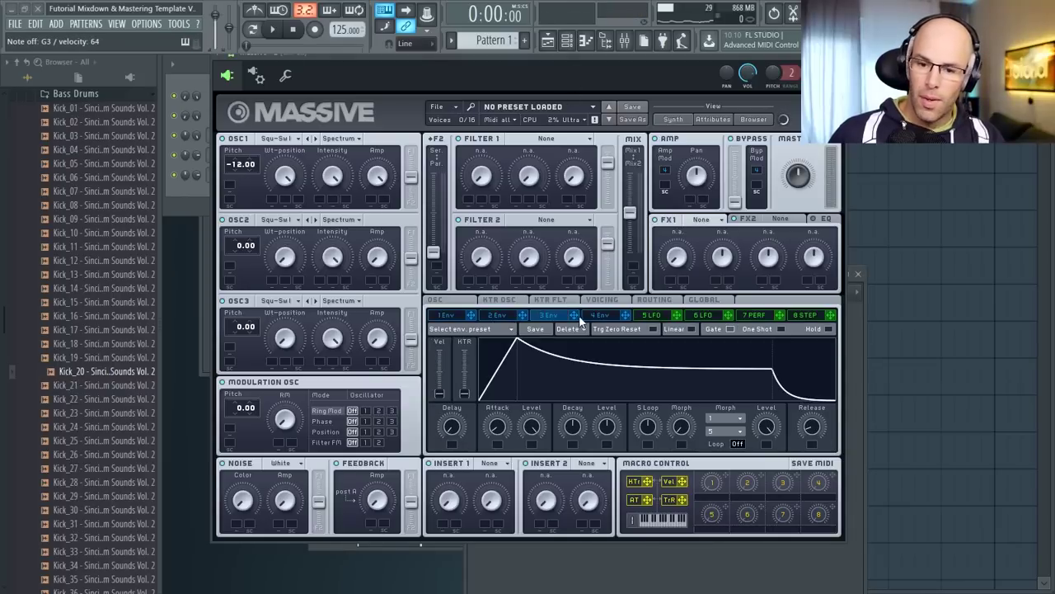
pyautogui.click(541, 140)
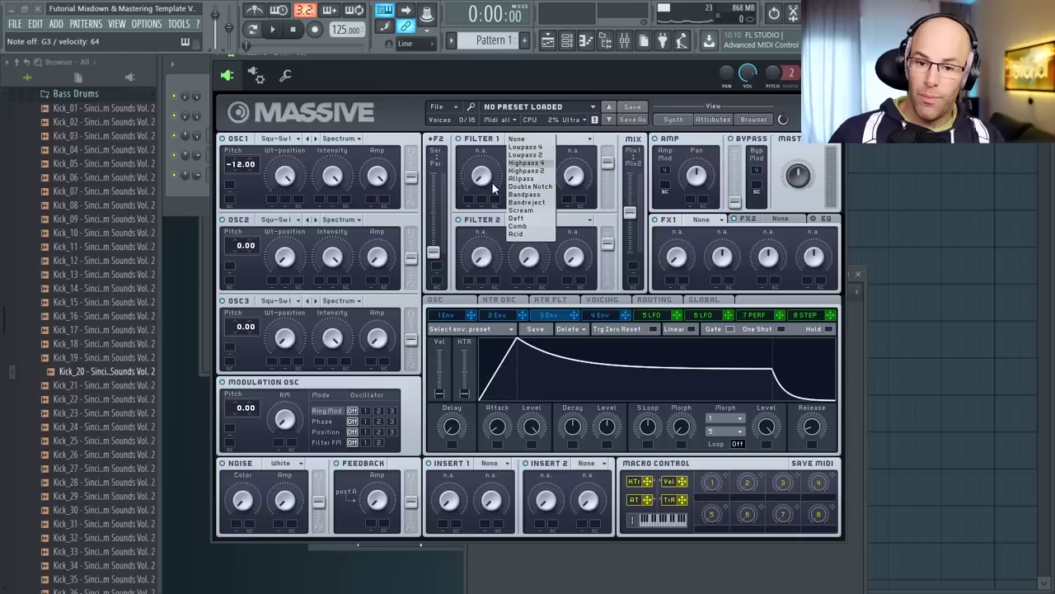
pyautogui.click(491, 208)
pyautogui.click(541, 142)
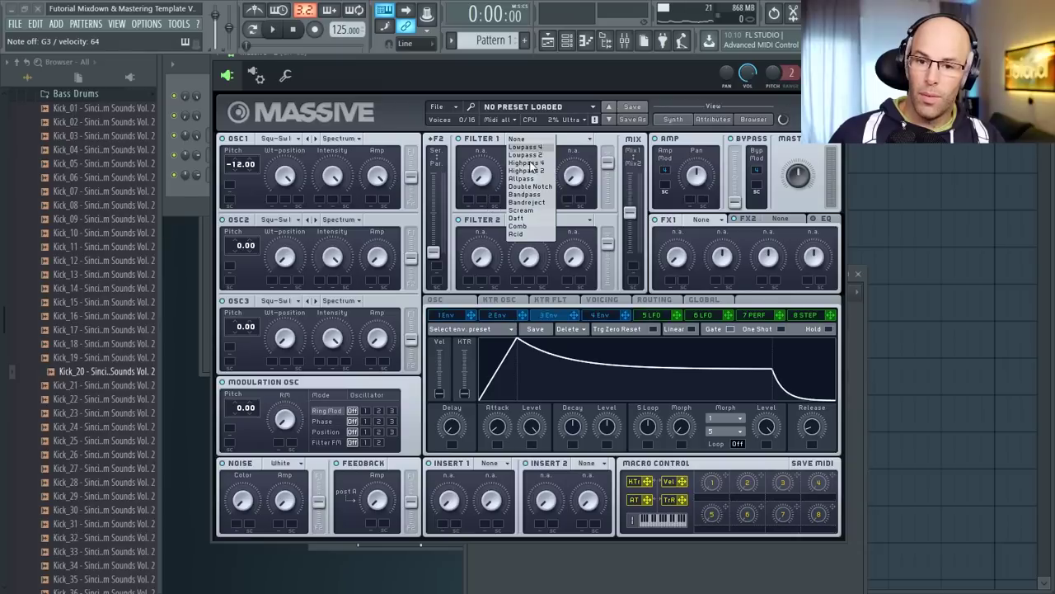
pyautogui.click(519, 219)
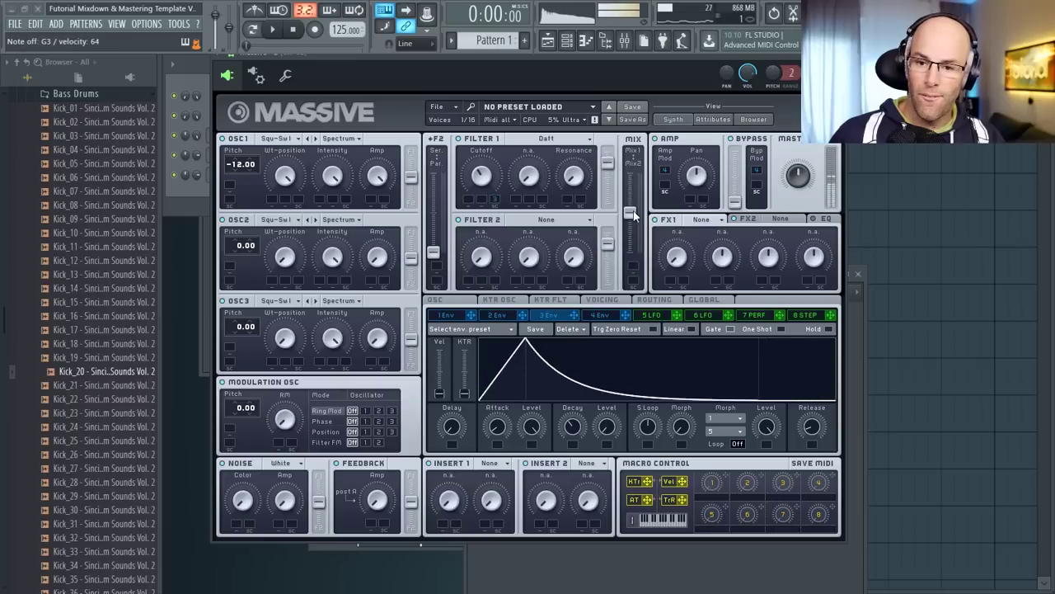
# - Set the filter mix fully to Mix1 and let the Modulation OSC phase-modulate oscillator 1
pyautogui.moveTo(634, 214); pyautogui.dragTo(631, 173)
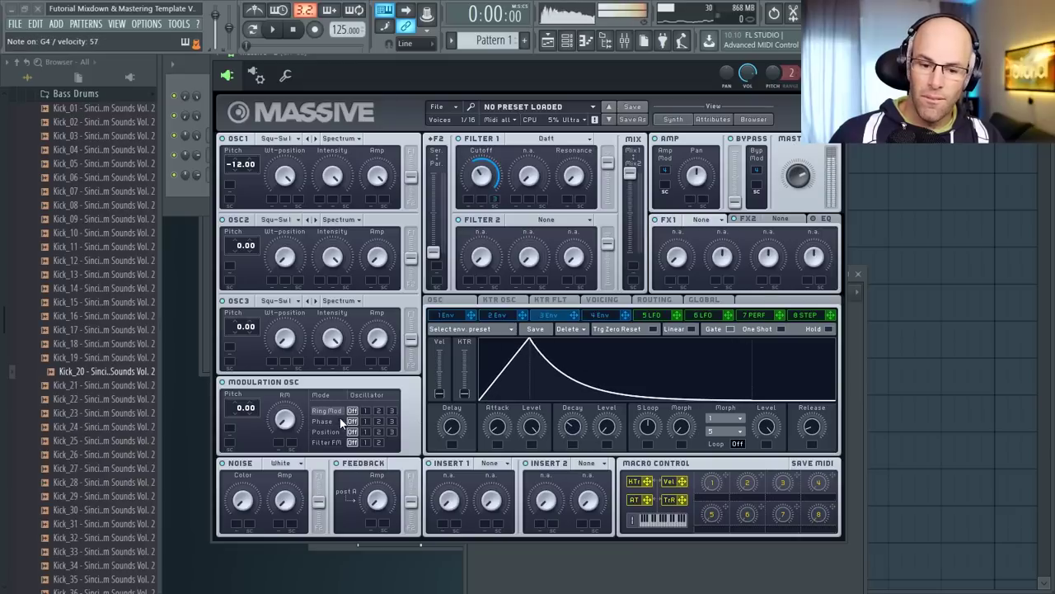
pyautogui.click(367, 422)
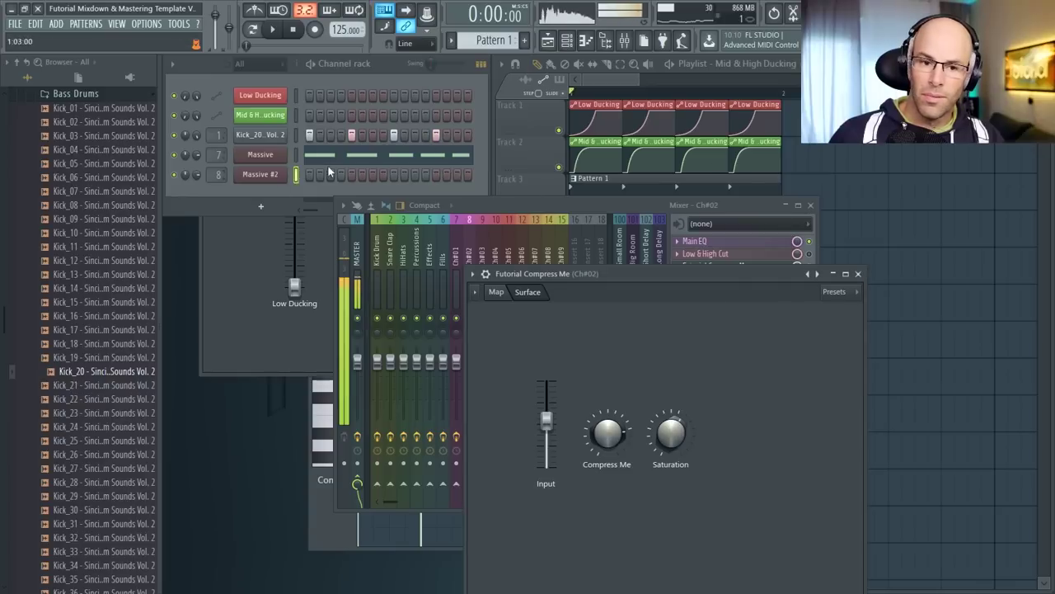
# - In Massive #2's piano roll, draw a one-bar rhythm of six G#3 notes, with longer first and last notes and short ones between
pyautogui.rightClick(328, 171)
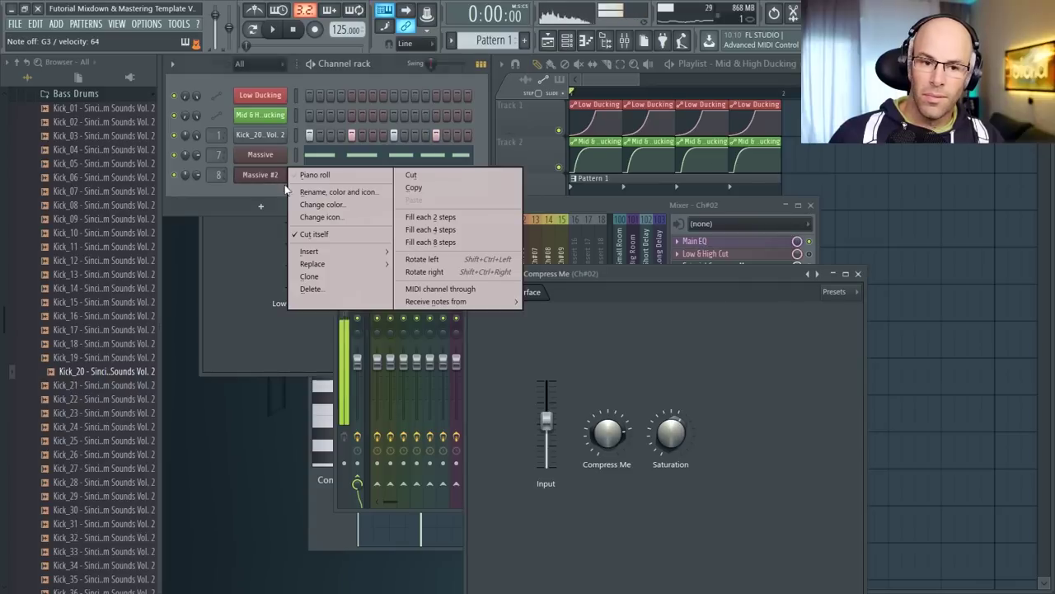
pyautogui.click(340, 171)
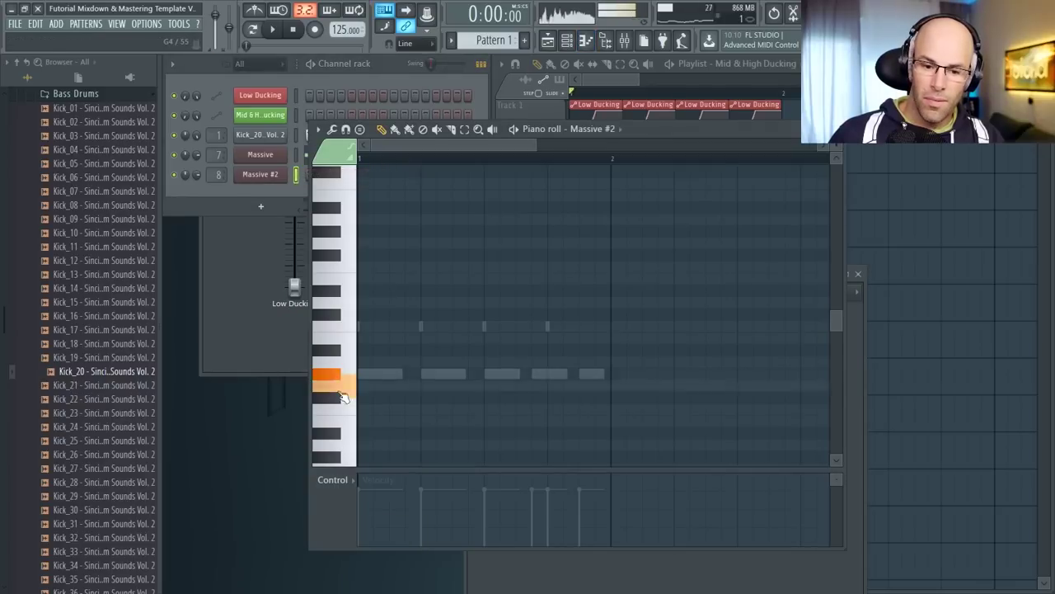
pyautogui.scroll(-3, 343, 404)
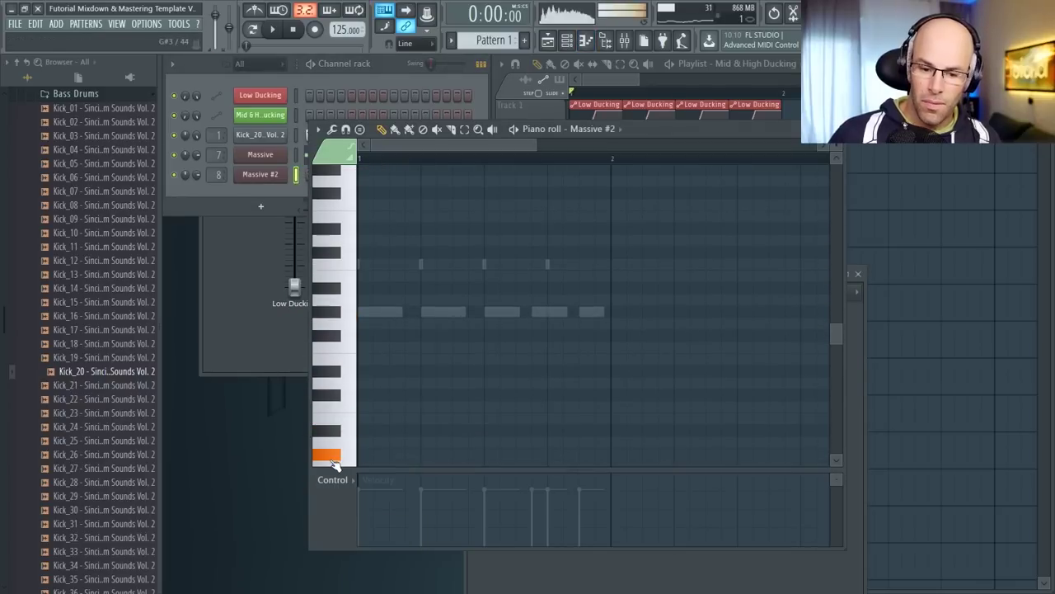
pyautogui.moveTo(394, 453); pyautogui.dragTo(402, 453)
pyautogui.click(408, 453)
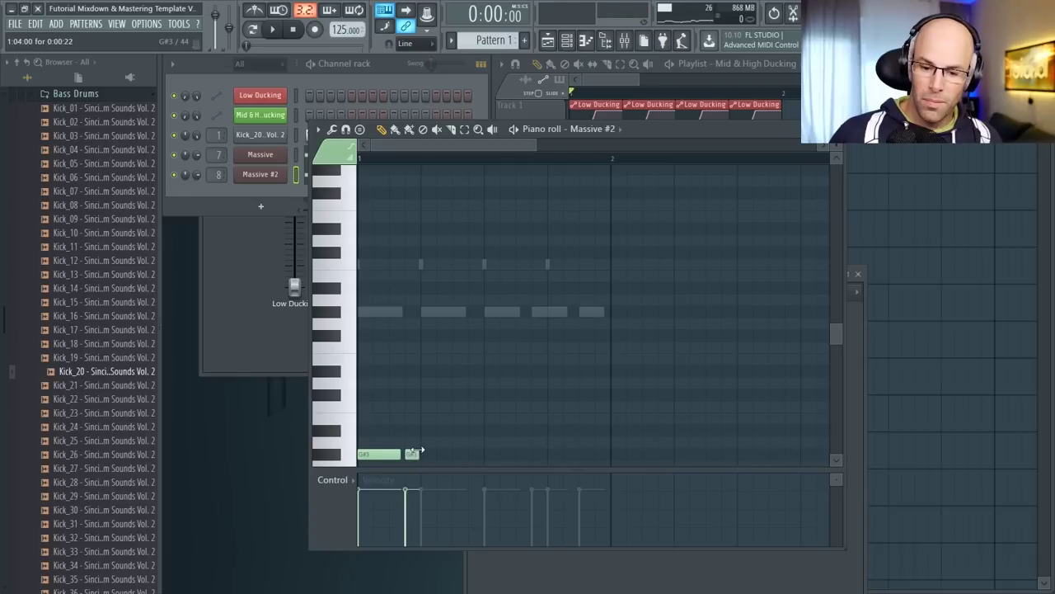
pyautogui.click(459, 454)
pyautogui.click(521, 454)
pyautogui.click(566, 454)
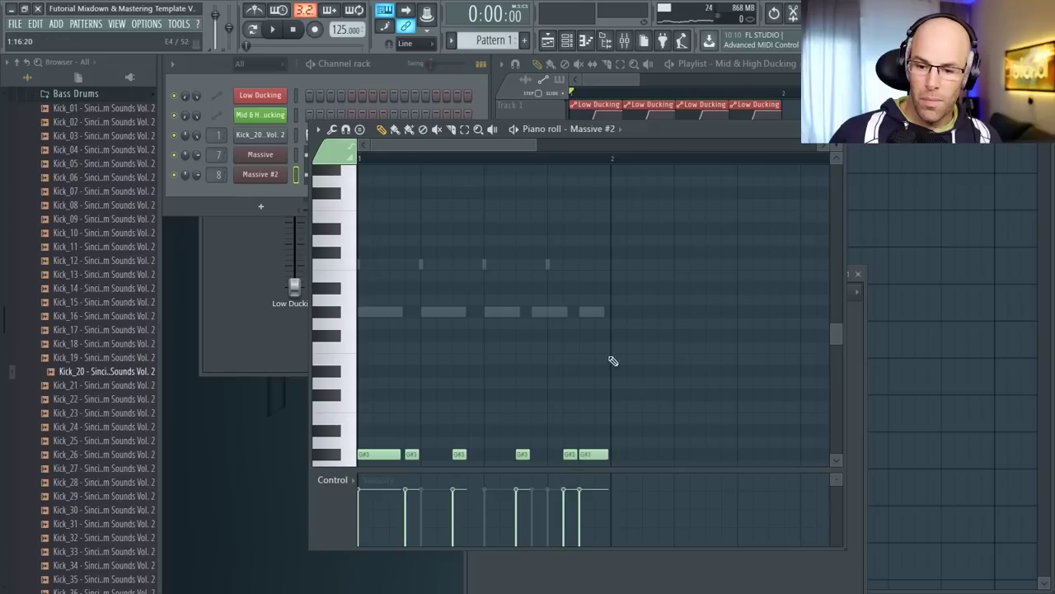
# - Mute the first Massive channel, play the pattern, and bring up Massive #2's mixer track
pyautogui.click(174, 155)
pyautogui.press('space')
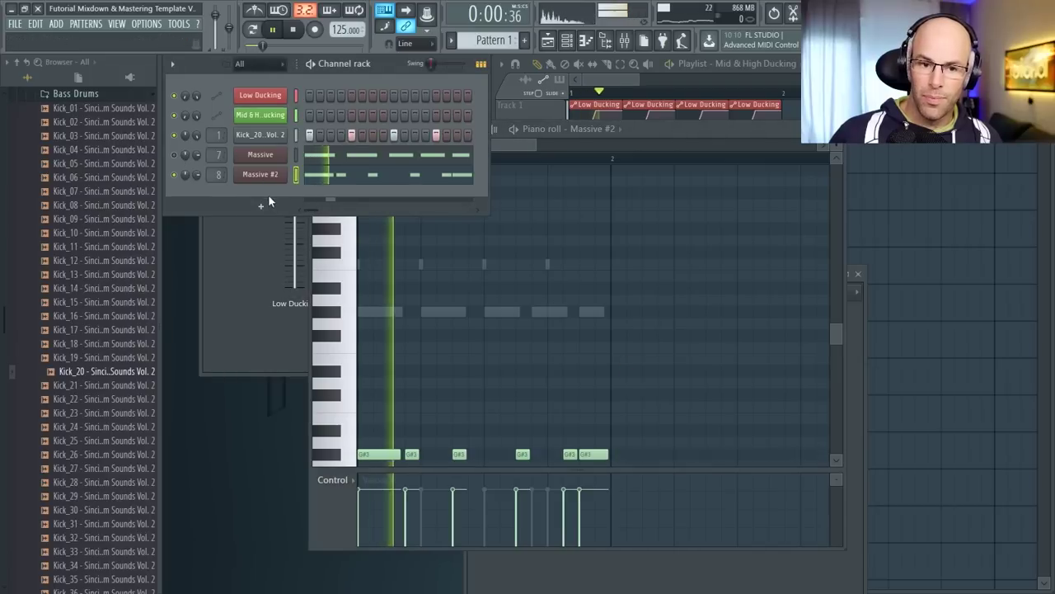
pyautogui.click(261, 174)
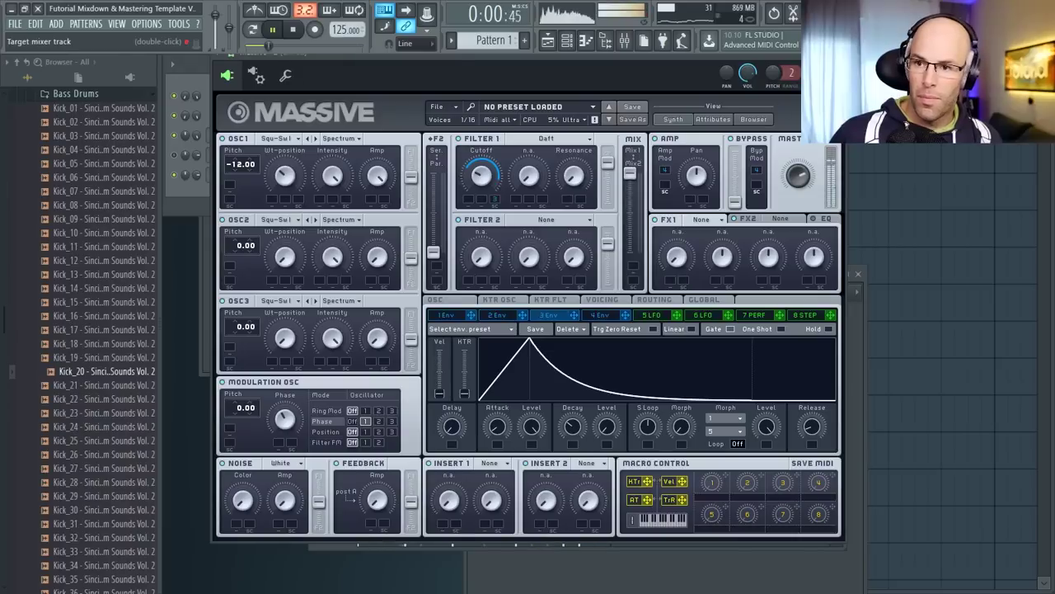
pyautogui.doubleClick(790, 72)
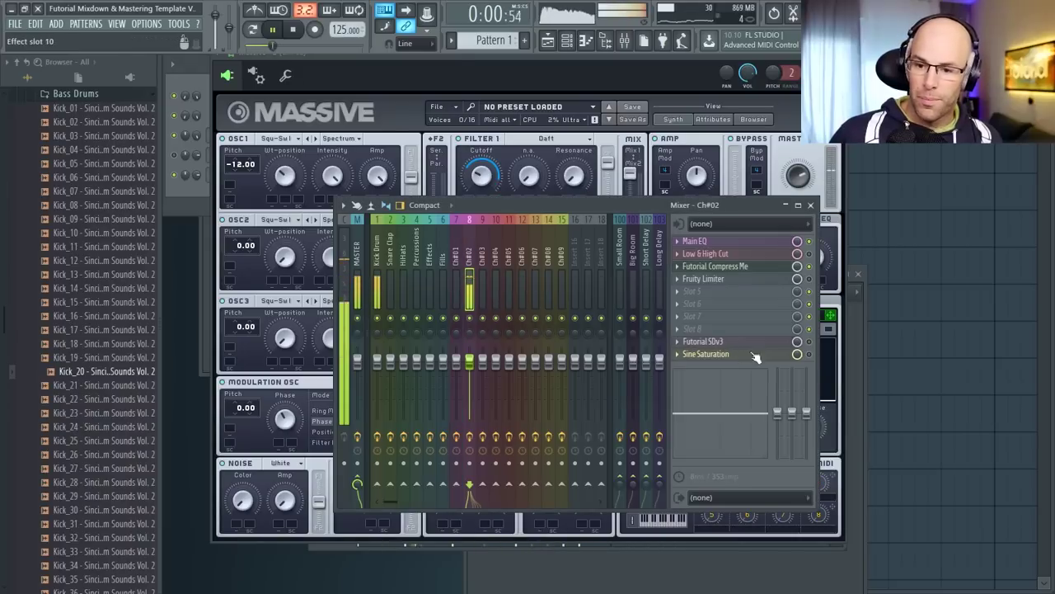
# - Raise Split Frequency and adjust Attack HP Ducking in Ch#02's Futorial SDv3 during playback, and close the plugin windows
pyautogui.press('space')
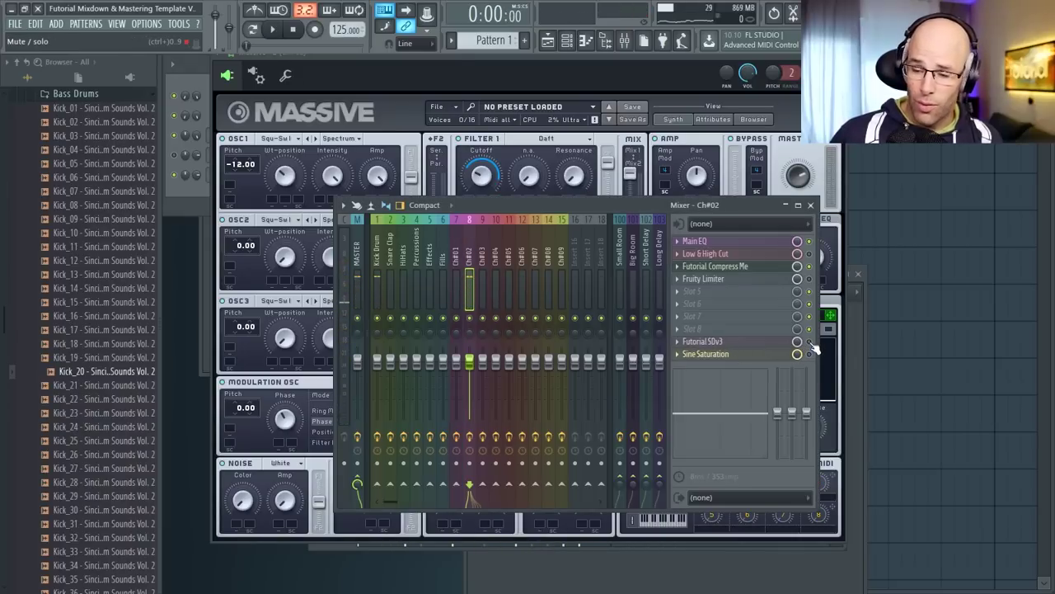
pyautogui.press('space')
pyautogui.click(737, 343)
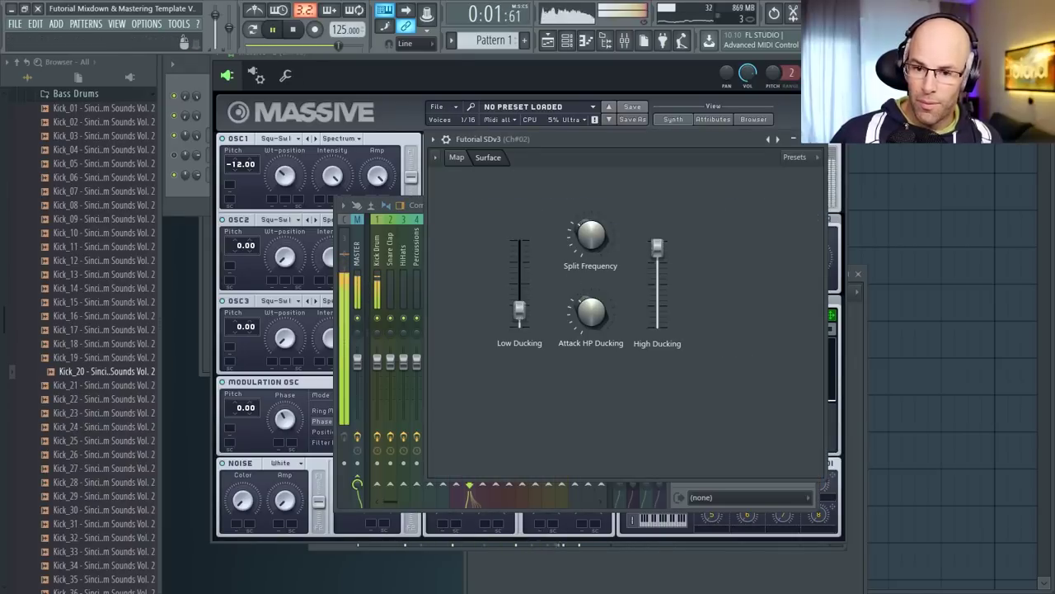
pyautogui.press('space')
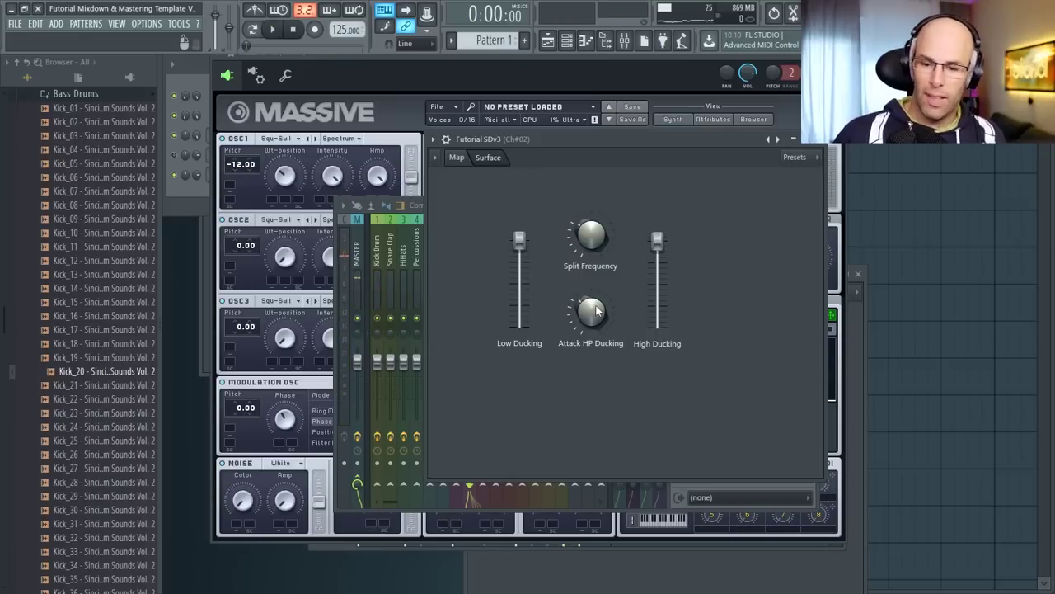
pyautogui.press('space')
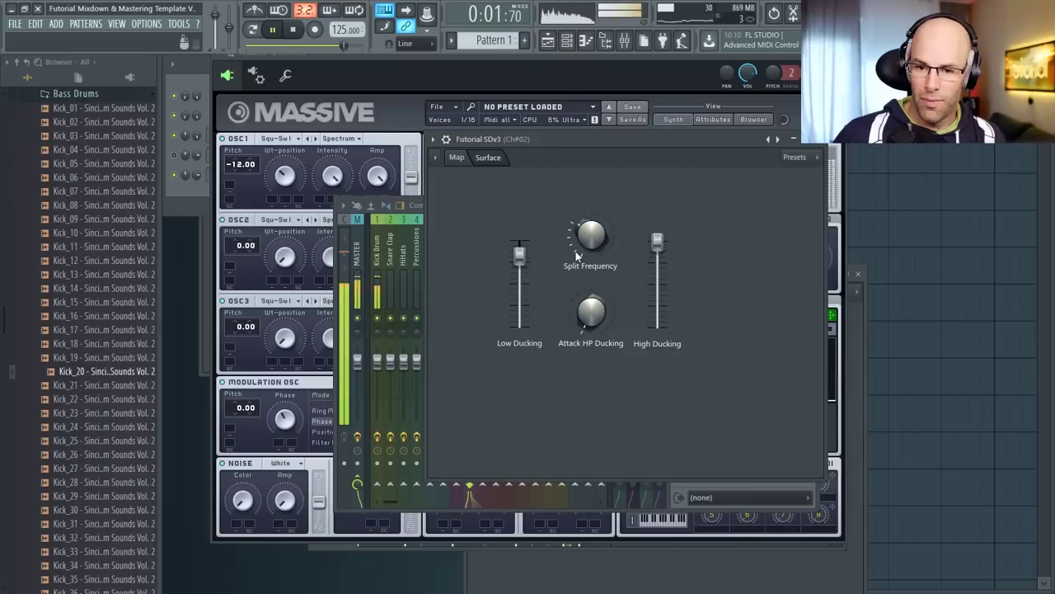
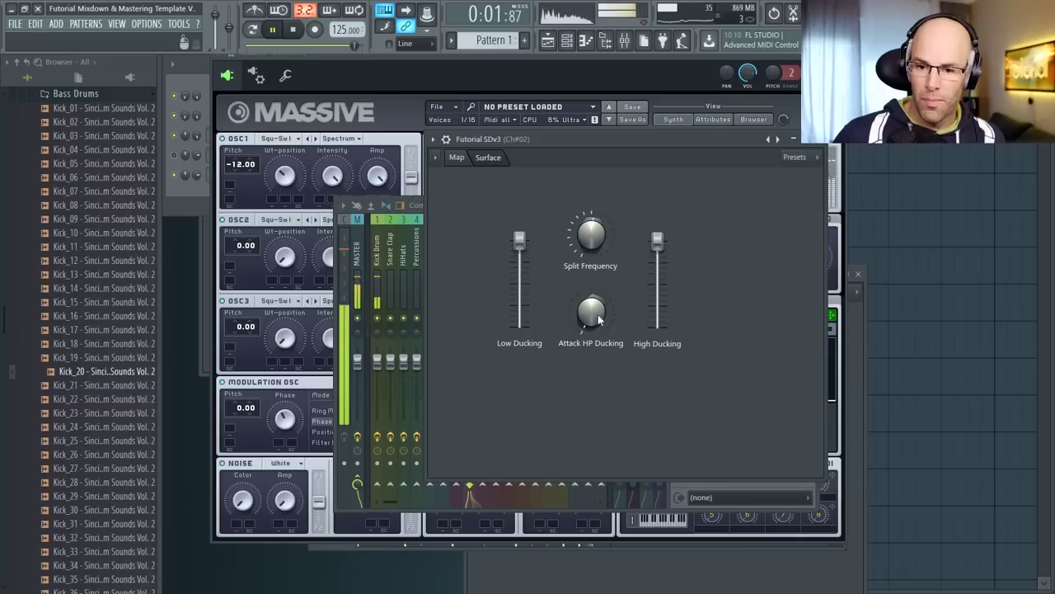
pyautogui.press('space')
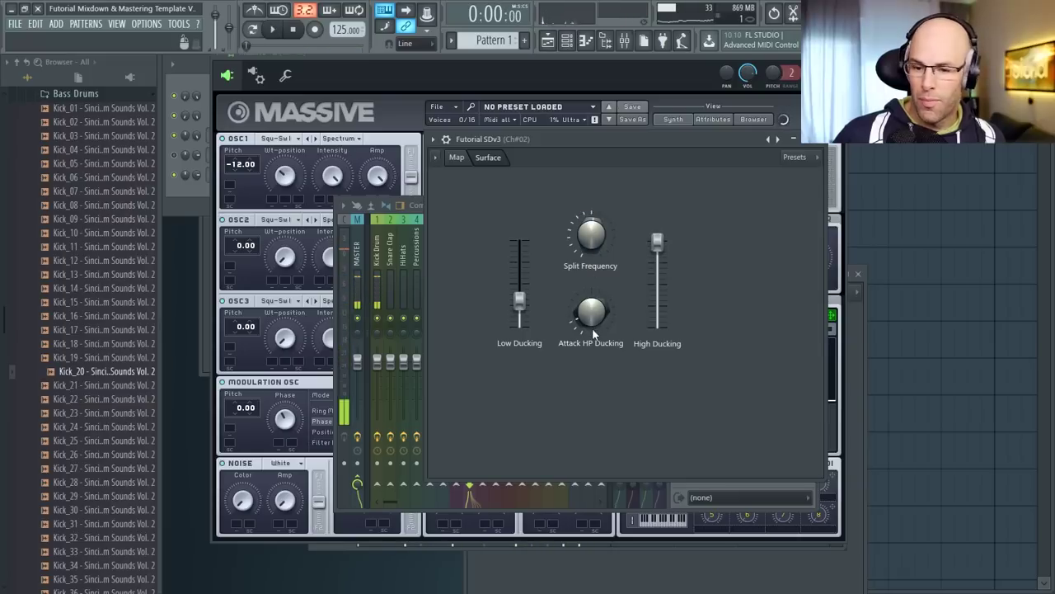
pyautogui.press('space')
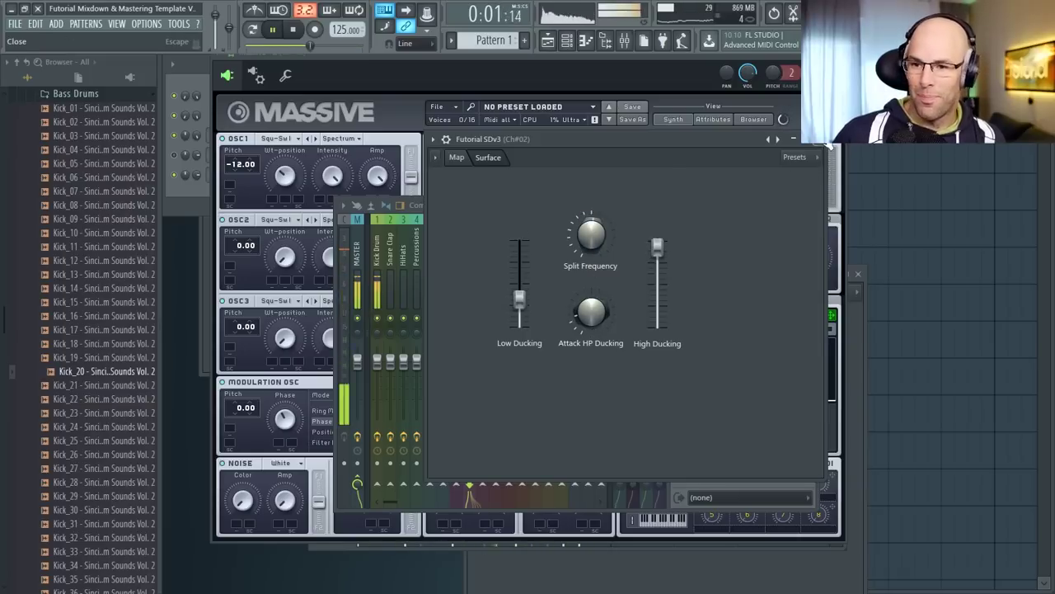
pyautogui.click(821, 140)
pyautogui.click(838, 58)
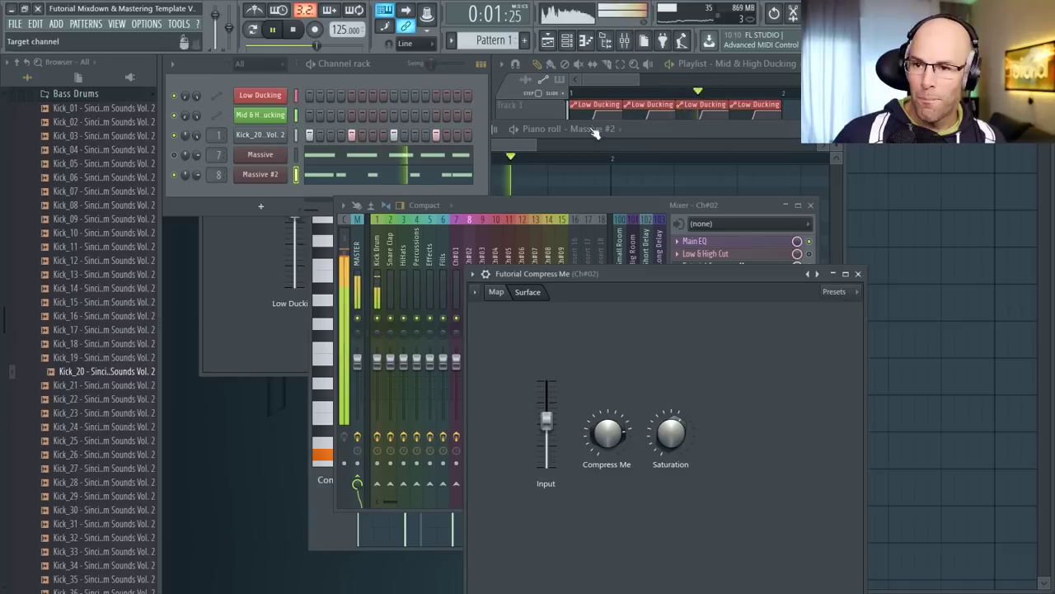
# - Unmute the first Massive and adjust its envelope 1 decay and FX1 reverb Size and Density during playback
pyautogui.click(260, 154)
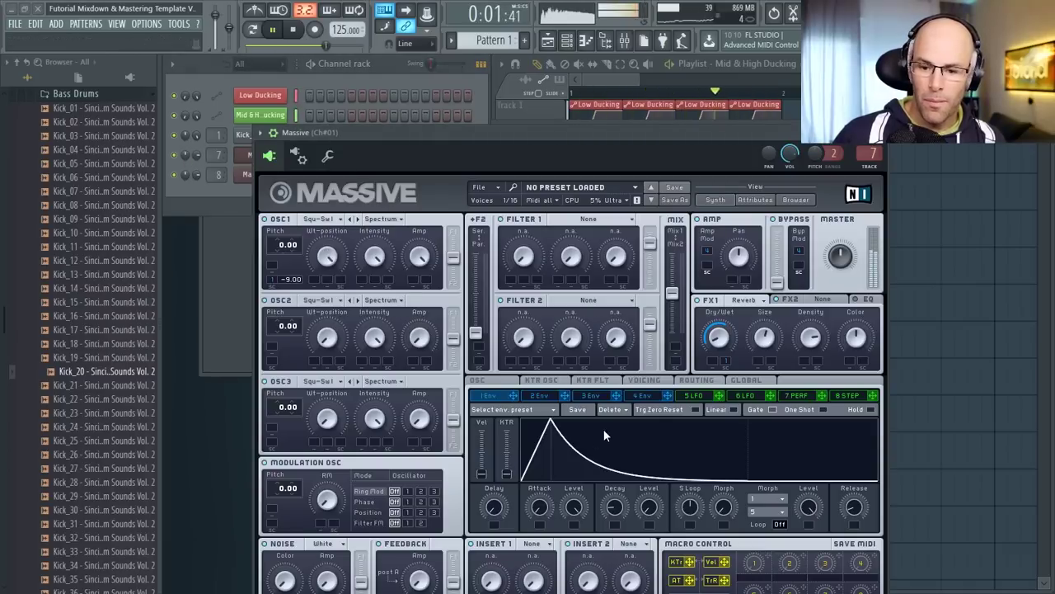
pyautogui.moveTo(614, 427); pyautogui.dragTo(601, 466)
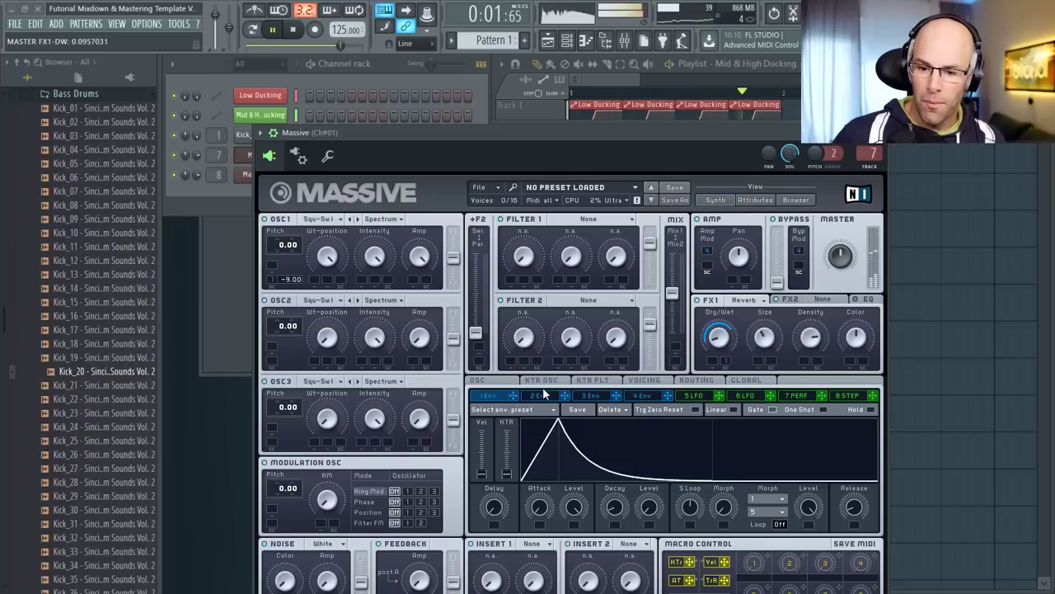
pyautogui.moveTo(650, 505); pyautogui.dragTo(681, 497)
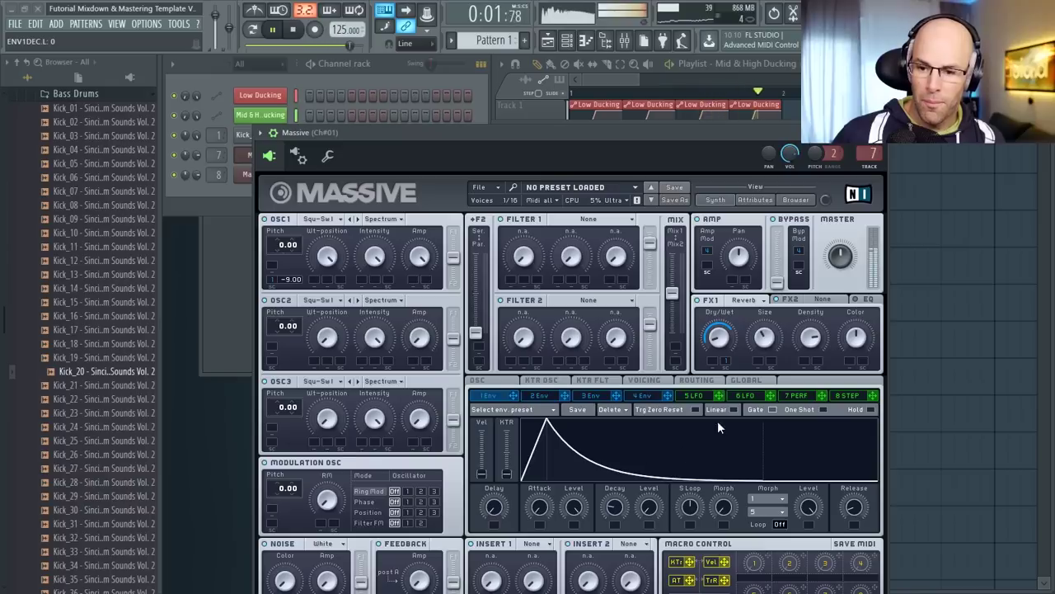
pyautogui.moveTo(717, 423); pyautogui.dragTo(706, 442)
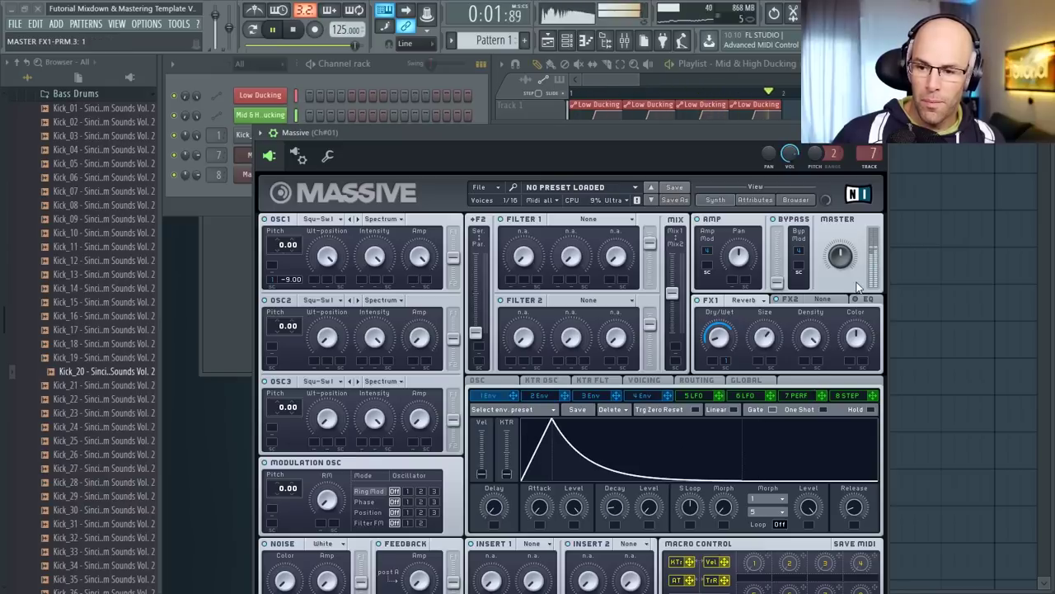
pyautogui.click(544, 545)
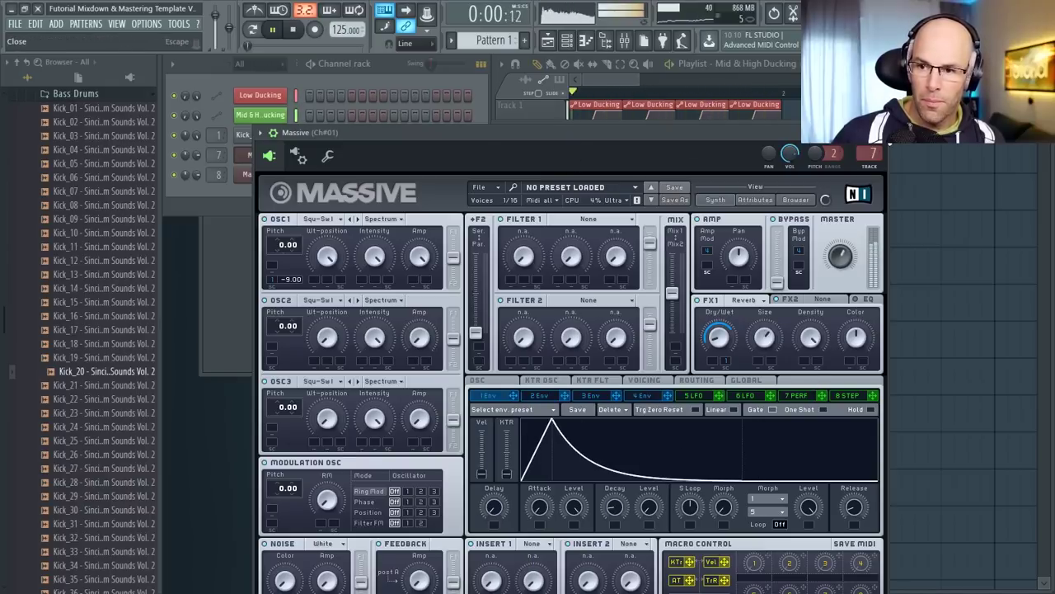
pyautogui.click(881, 133)
# - Select the MASTER track in the mixer to show its effect slots
pyautogui.click(362, 251)
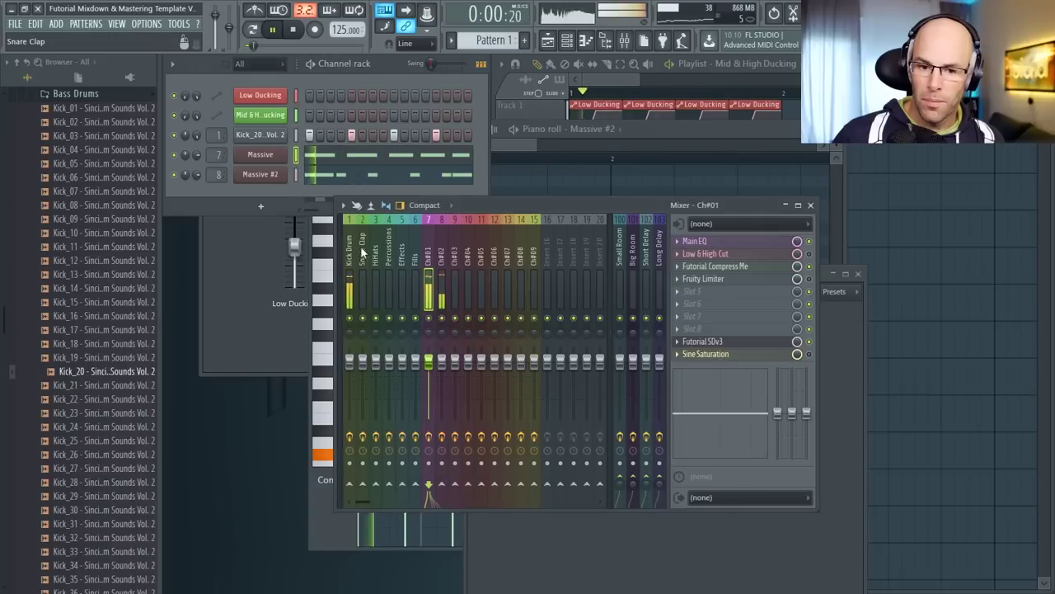
pyautogui.click(350, 251)
pyautogui.moveTo(341, 250); pyautogui.dragTo(364, 251)
pyautogui.click(358, 253)
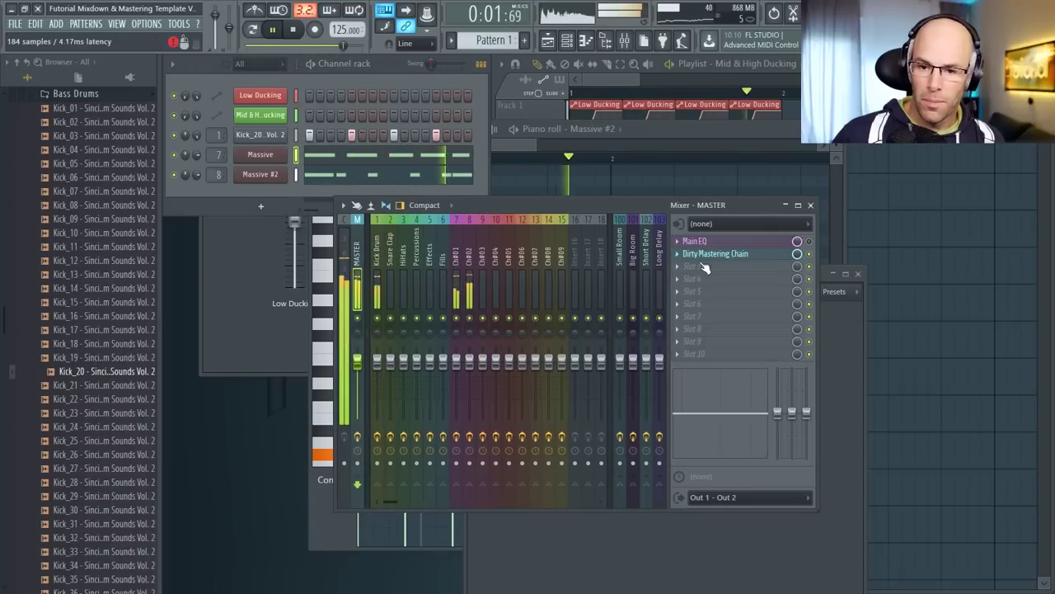
# - Increase Sine Saturation in the master track's Dirty Mastering Chain during playback, close the plugin, and stop playback
pyautogui.click(746, 254)
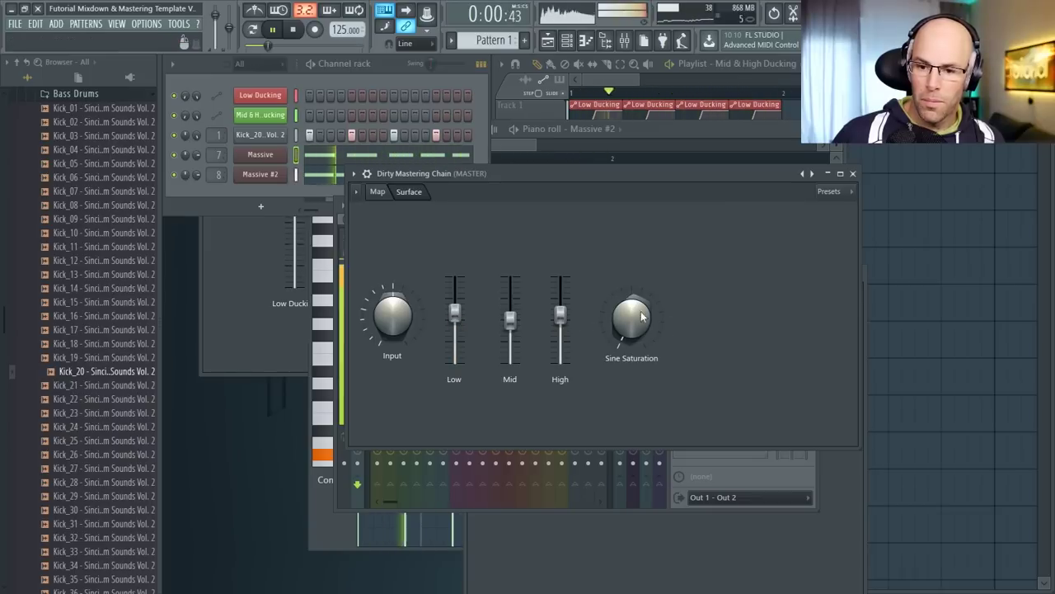
pyautogui.moveTo(641, 317); pyautogui.dragTo(642, 285)
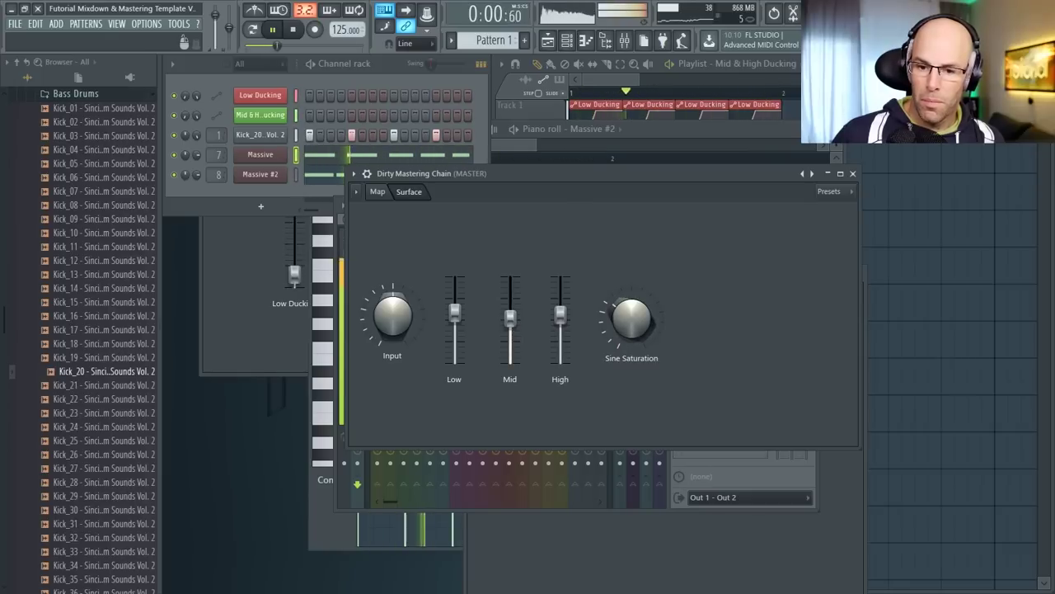
pyautogui.click(854, 174)
pyautogui.press('space')
# - Set Filter 1 in the first Massive to Lowpass 4 and its Cutoff to about 0.22
pyautogui.click(260, 154)
pyautogui.click(578, 220)
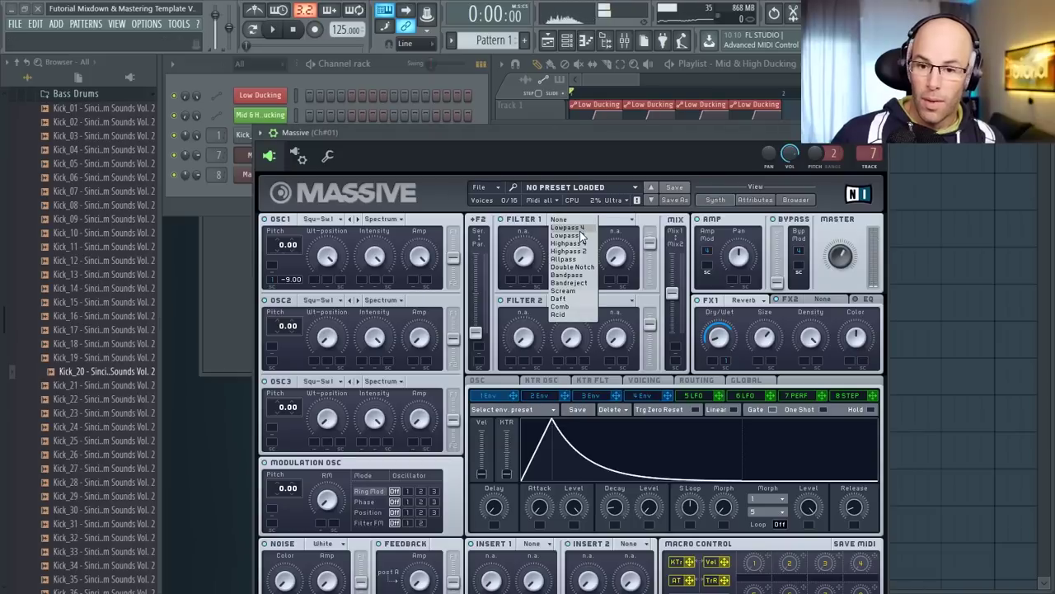
pyautogui.click(569, 239)
pyautogui.moveTo(526, 256); pyautogui.dragTo(527, 234)
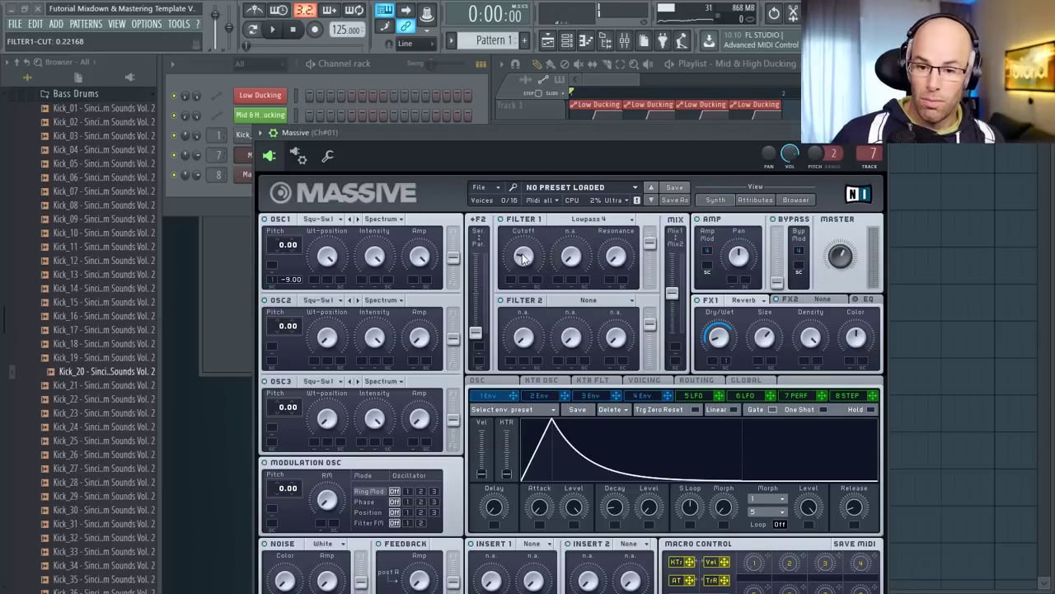
# - Modulate Filter 1's Cutoff with envelope 2 at decay level 0, and fine-tune the Cutoff to about 0.24 during playback
pyautogui.click(540, 395)
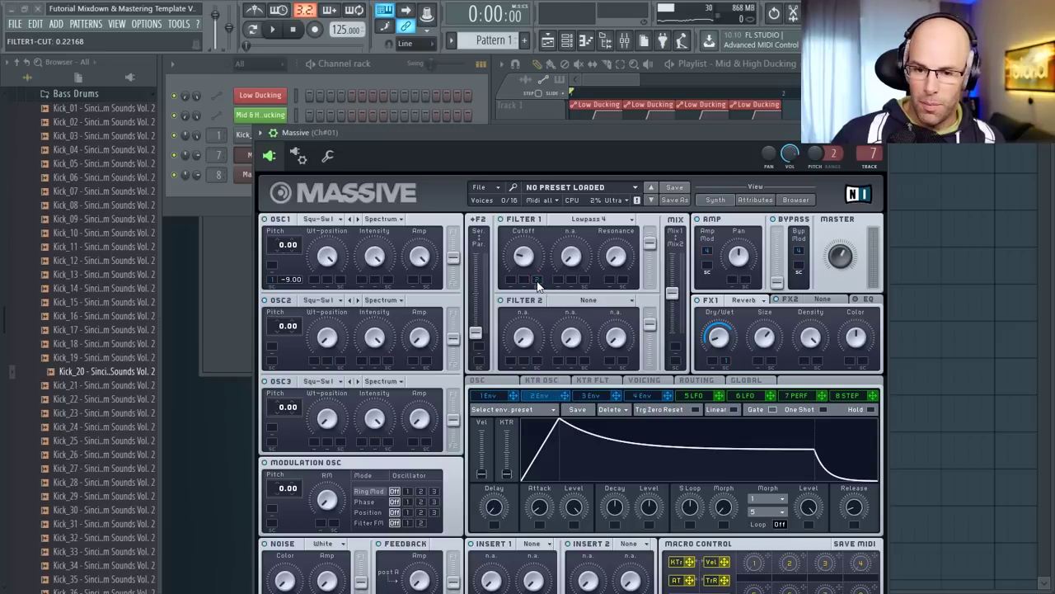
pyautogui.moveTo(636, 447); pyautogui.dragTo(609, 497)
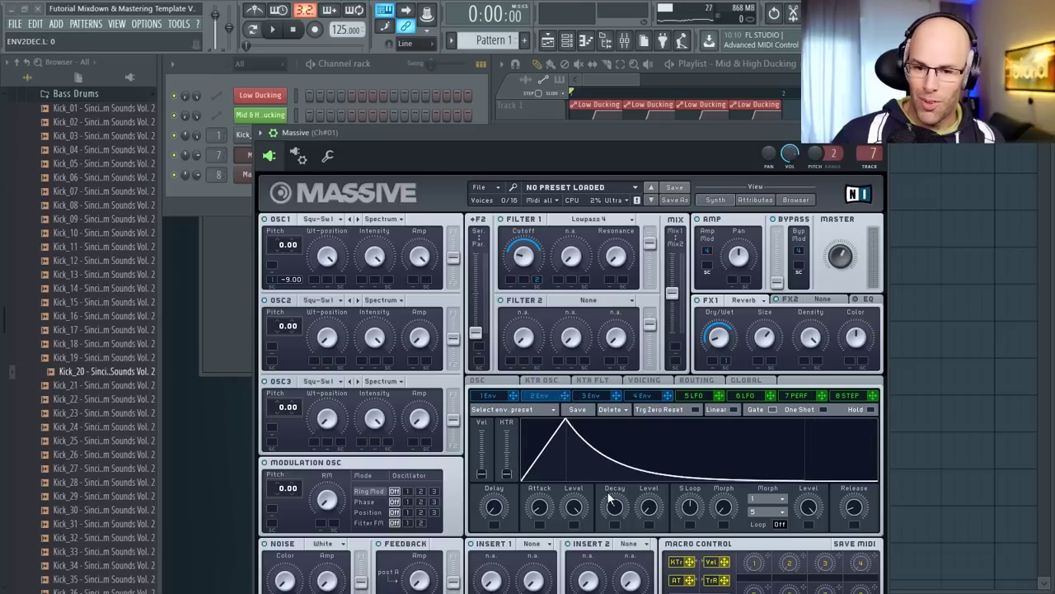
pyautogui.click(479, 98)
pyautogui.press('space')
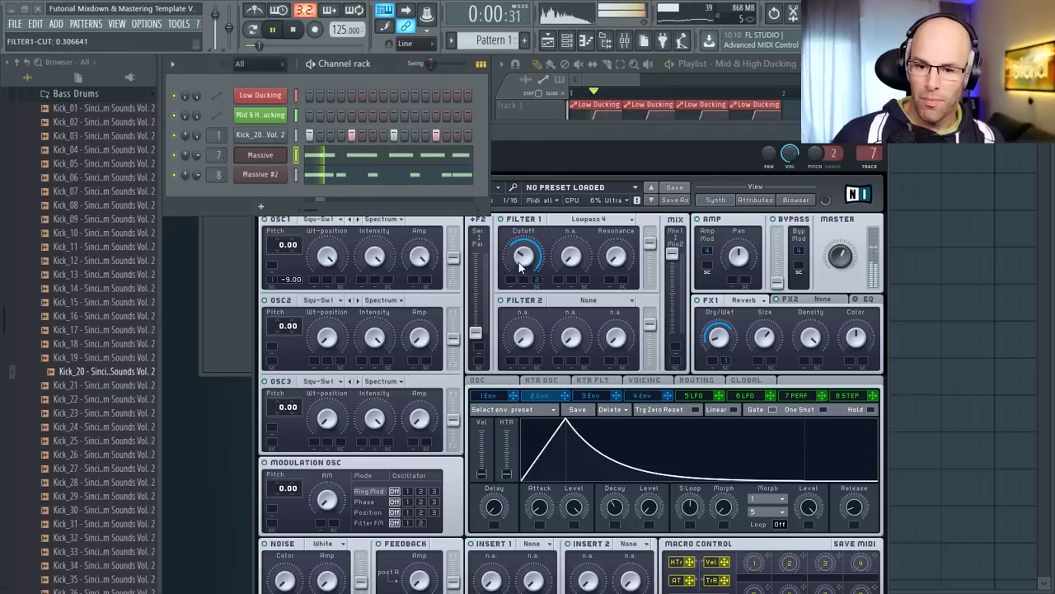
pyautogui.moveTo(527, 259); pyautogui.dragTo(533, 274)
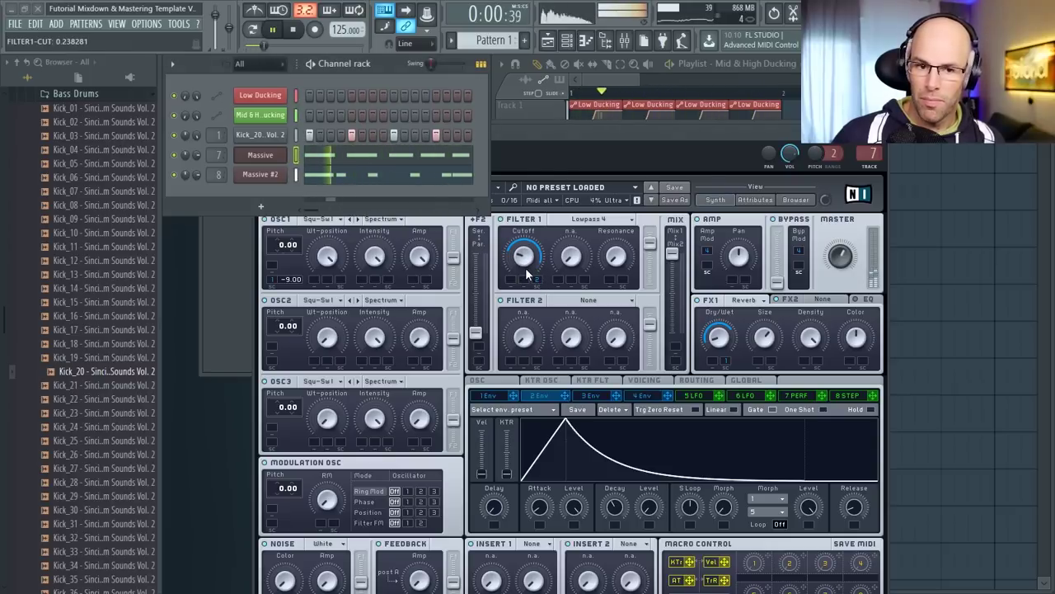
# - Audition samples in the Claps folder and place Clap_04 from Sincinaty Drum Sounds Vol. 2 on playlist Track 4
pyautogui.doubleClick(261, 136)
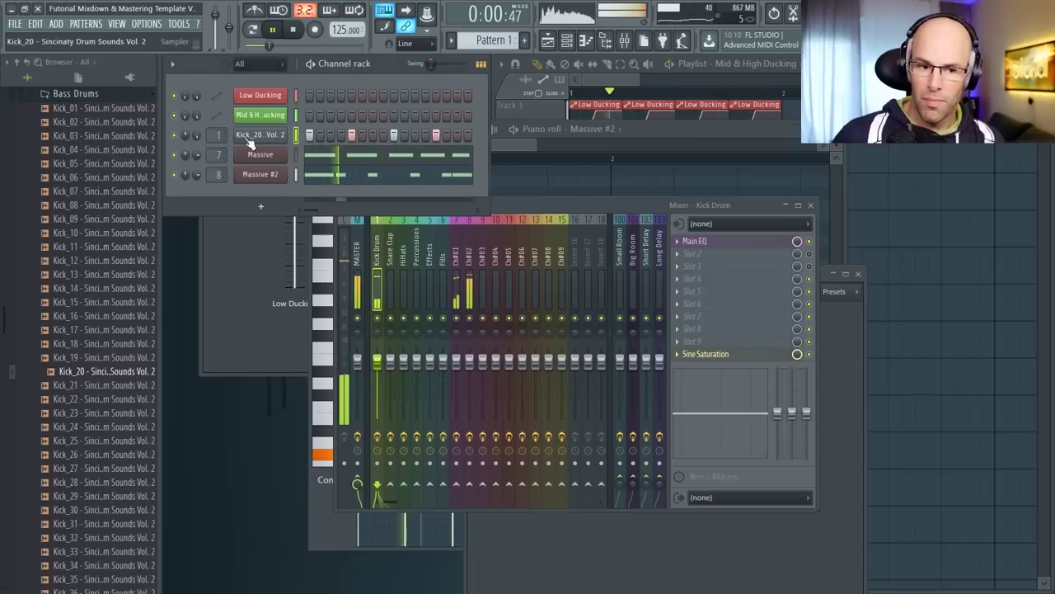
pyautogui.click(65, 96)
pyautogui.click(67, 112)
pyautogui.click(89, 180)
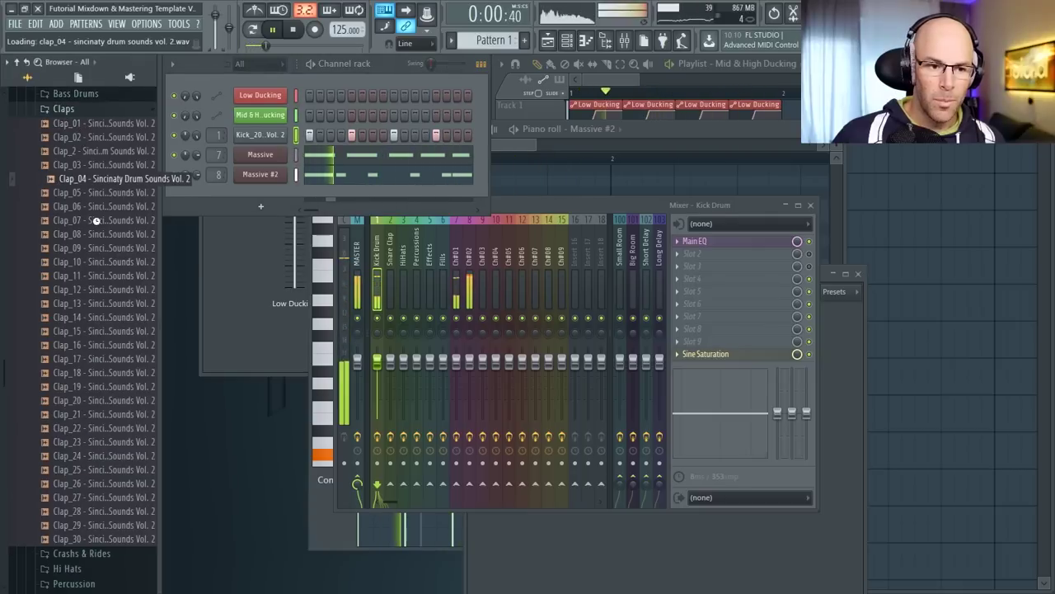
pyautogui.click(733, 67)
pyautogui.click(111, 219)
pyautogui.moveTo(66, 179); pyautogui.dragTo(612, 229)
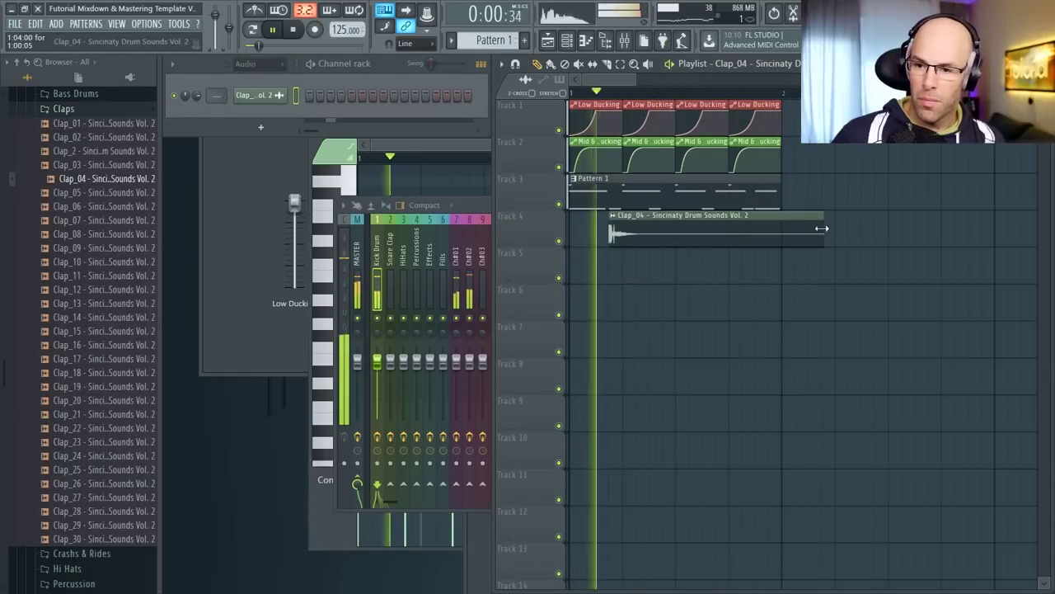
# - Shorten the clap clip on Track 4 and place copies on the second and fourth beats
pyautogui.moveTo(823, 229); pyautogui.dragTo(631, 230)
pyautogui.scroll(4, 646, 255)
pyautogui.hscroll(-2, 675, 281)
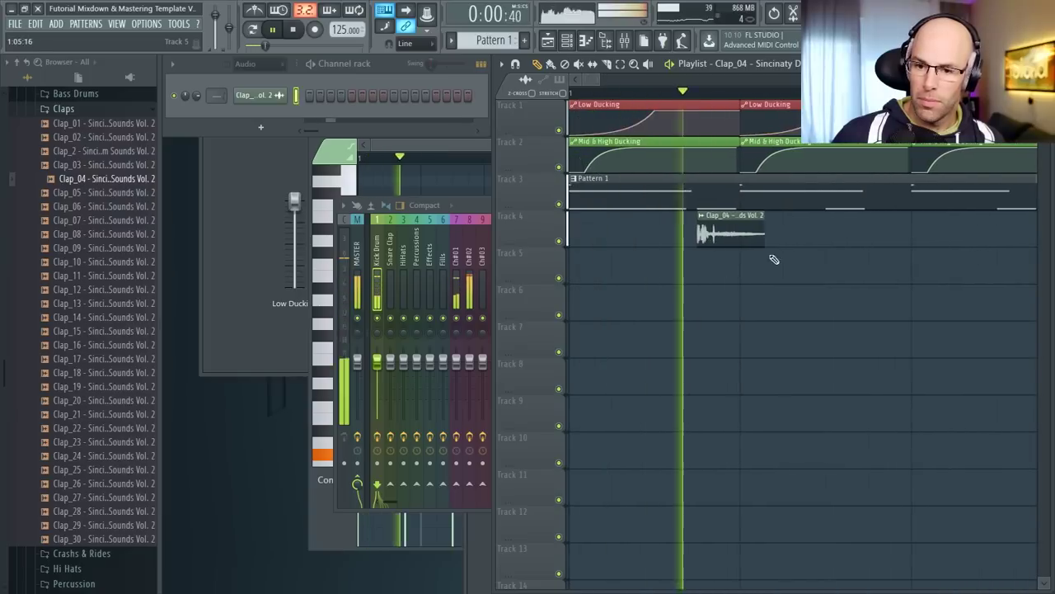
pyautogui.moveTo(737, 231); pyautogui.dragTo(872, 232)
pyautogui.scroll(-4, 866, 235)
pyautogui.click(765, 238)
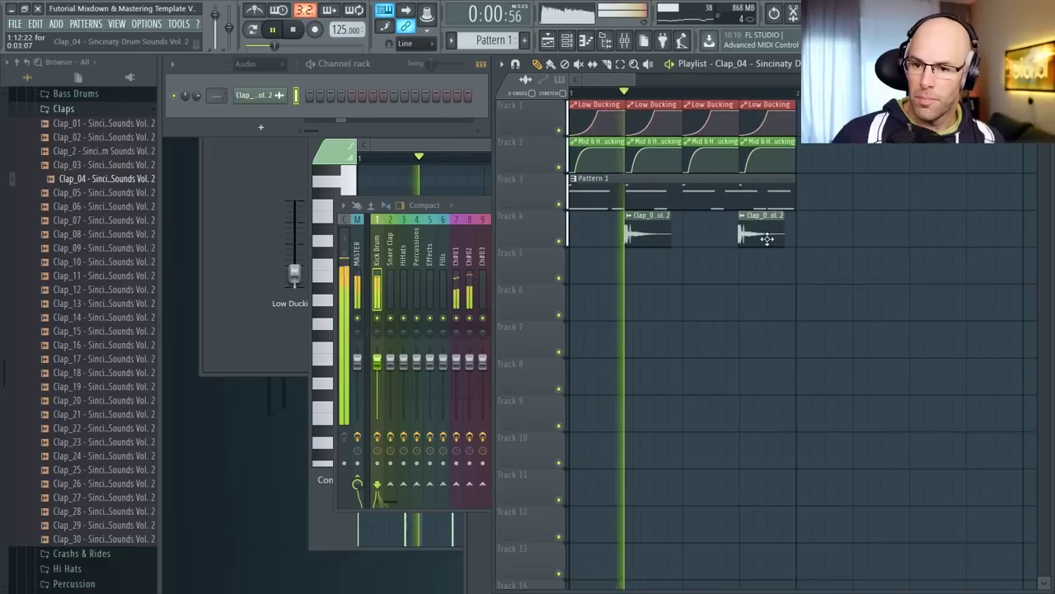
# - Route the clap to mixer track 2 and raise Input, Compress Me and Saturation in Snare Clap's Futorial Compress Me
pyautogui.doubleClick(650, 222)
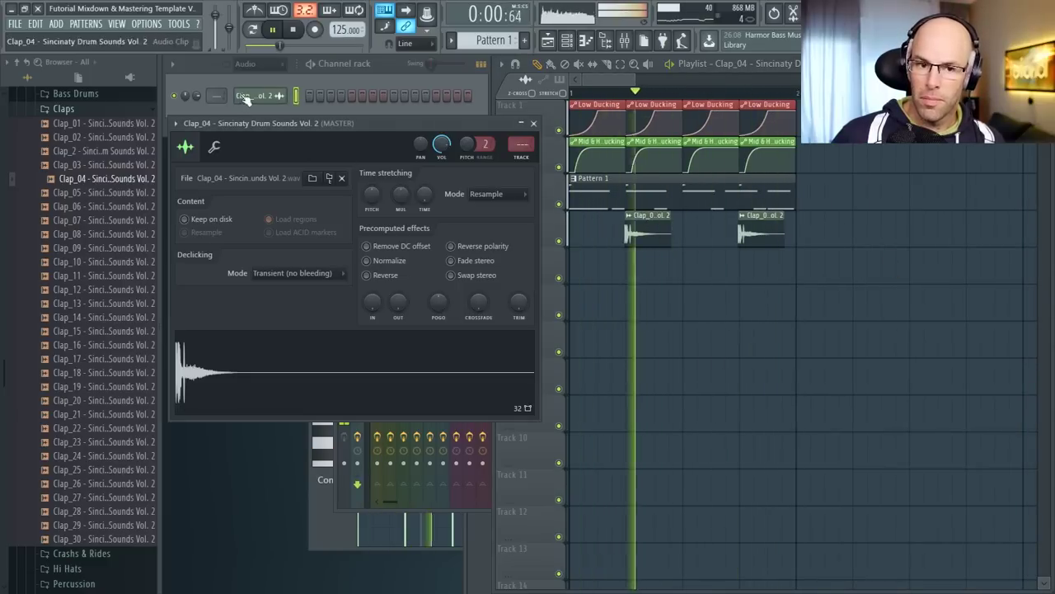
pyautogui.moveTo(217, 96); pyautogui.dragTo(216, 85)
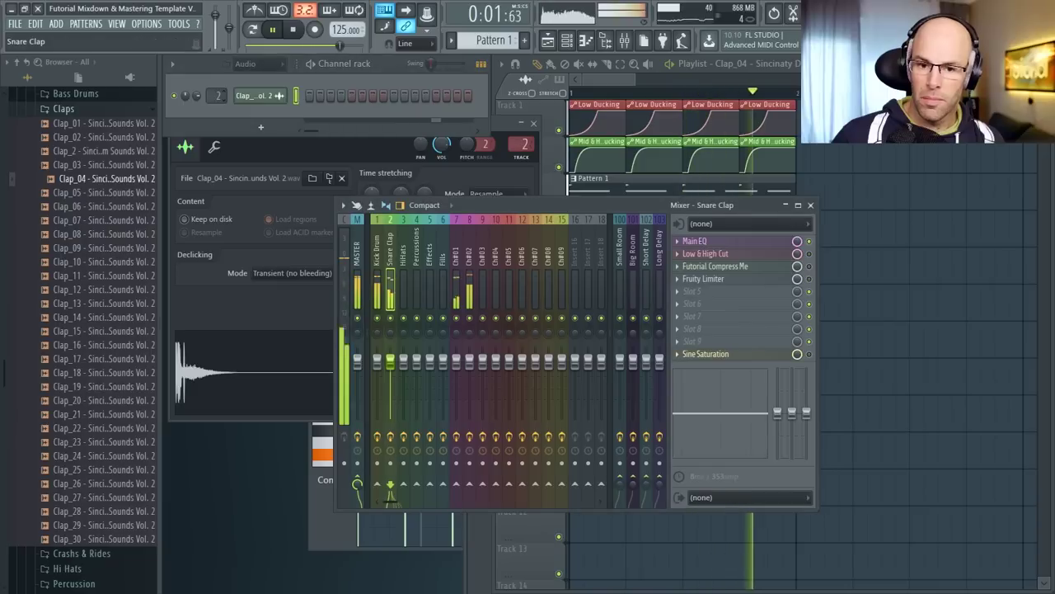
pyautogui.click(788, 267)
pyautogui.moveTo(251, 315); pyautogui.dragTo(251, 309)
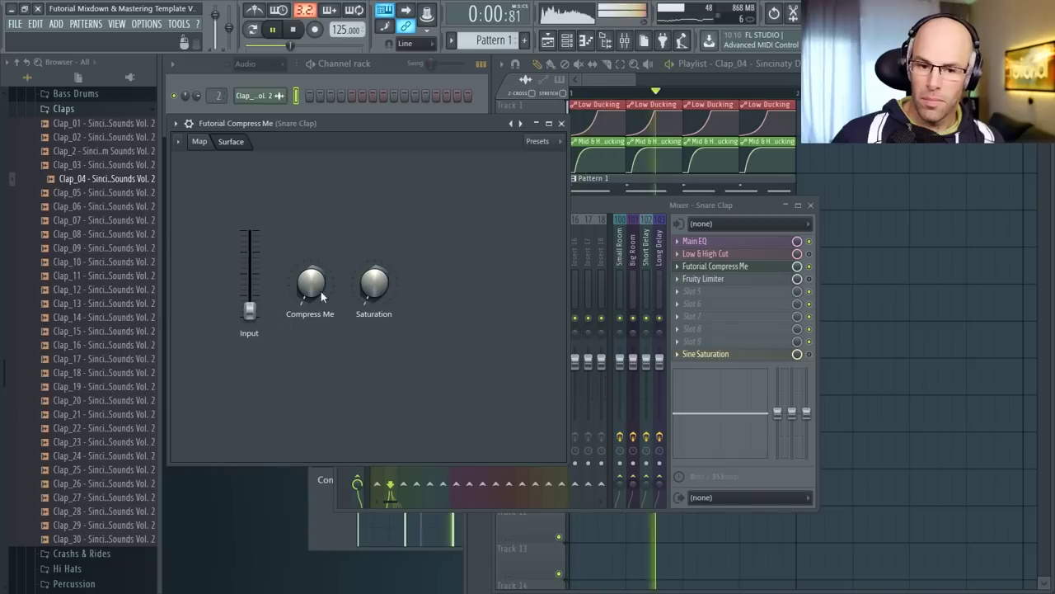
pyautogui.moveTo(319, 291); pyautogui.dragTo(314, 308)
pyautogui.moveTo(378, 286); pyautogui.dragTo(377, 246)
pyautogui.moveTo(250, 311)
pyautogui.mouseDown()
pyautogui.moveTo(250, 270)
pyautogui.moveTo(250, 303)
pyautogui.mouseUp()
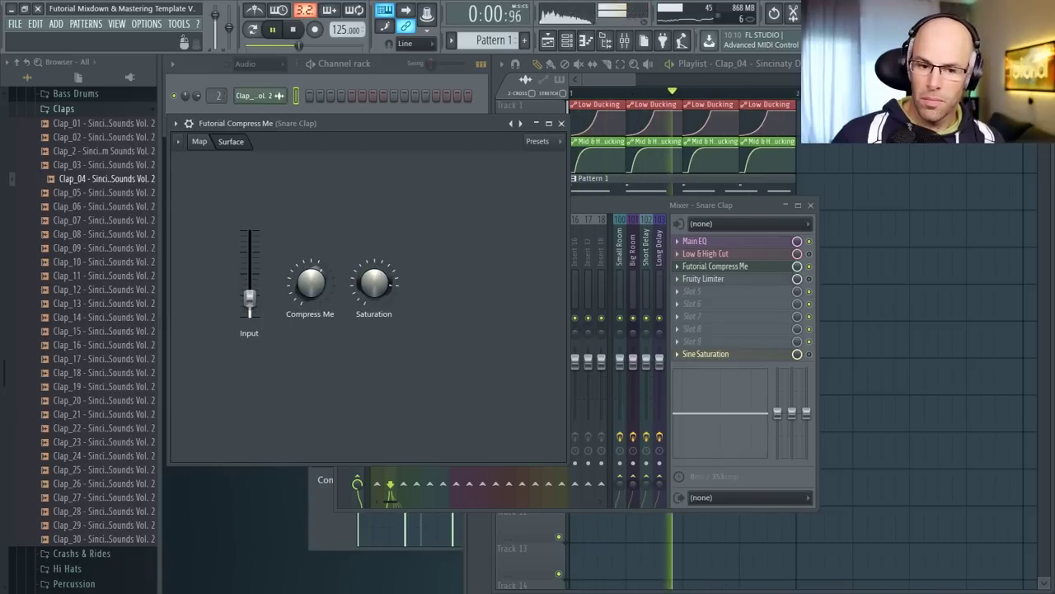
pyautogui.click(563, 124)
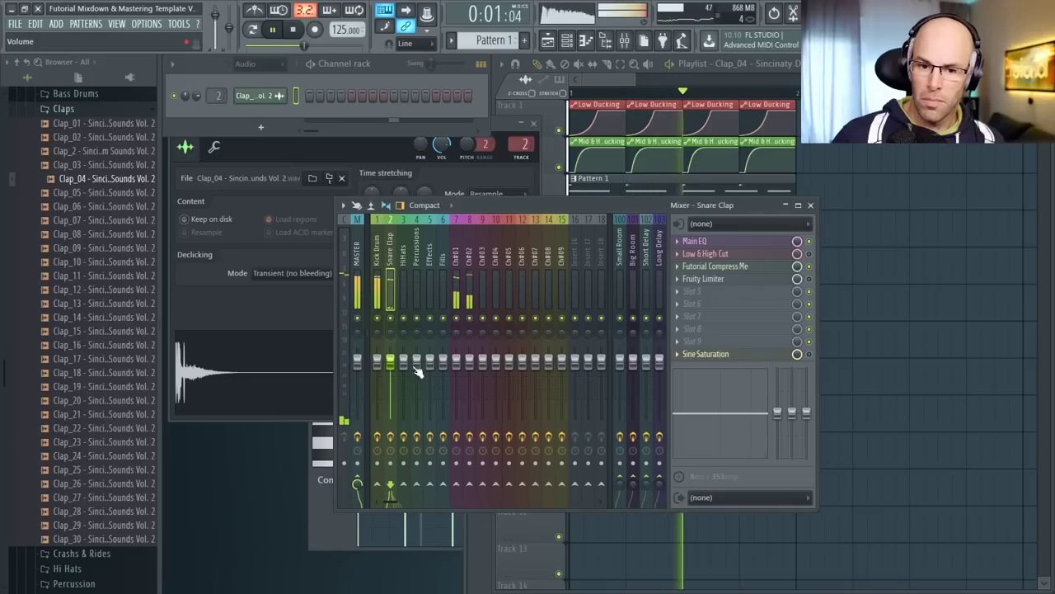
# - Audition samples in the Hi Hats folder and add HiHat_25 as a new channel in the full channel rack
pyautogui.scroll(5, 99, 280)
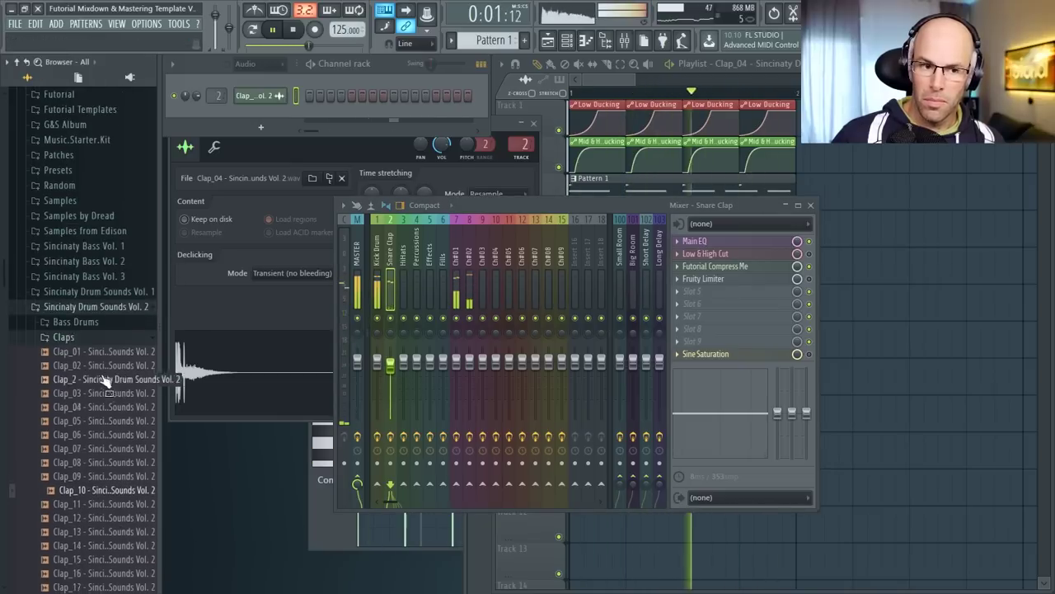
pyautogui.click(73, 359)
pyautogui.click(78, 388)
pyautogui.scroll(-2, 67, 398)
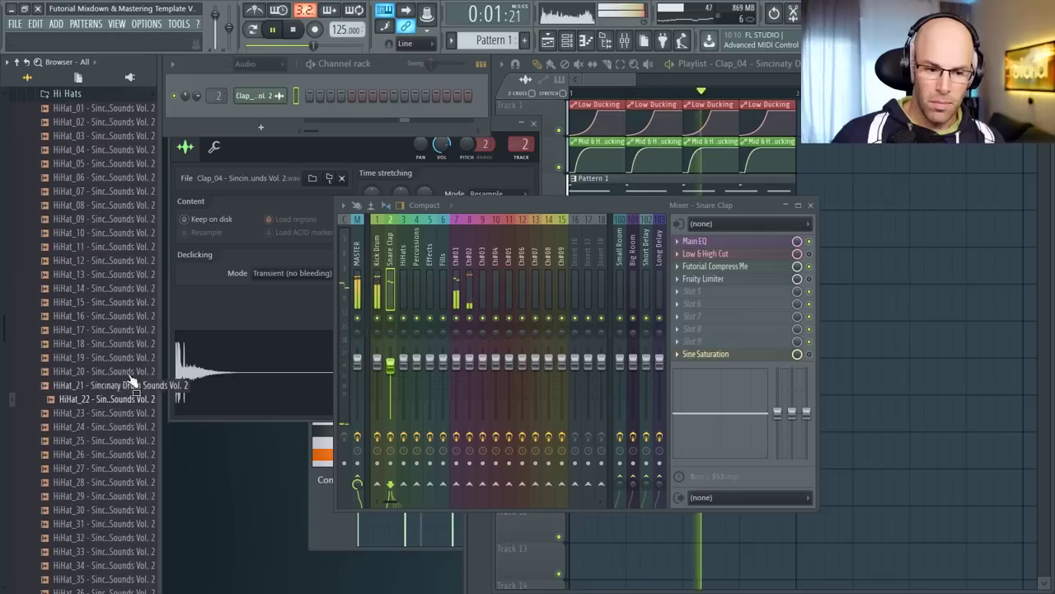
pyautogui.click(247, 63)
pyautogui.click(259, 79)
pyautogui.click(59, 468)
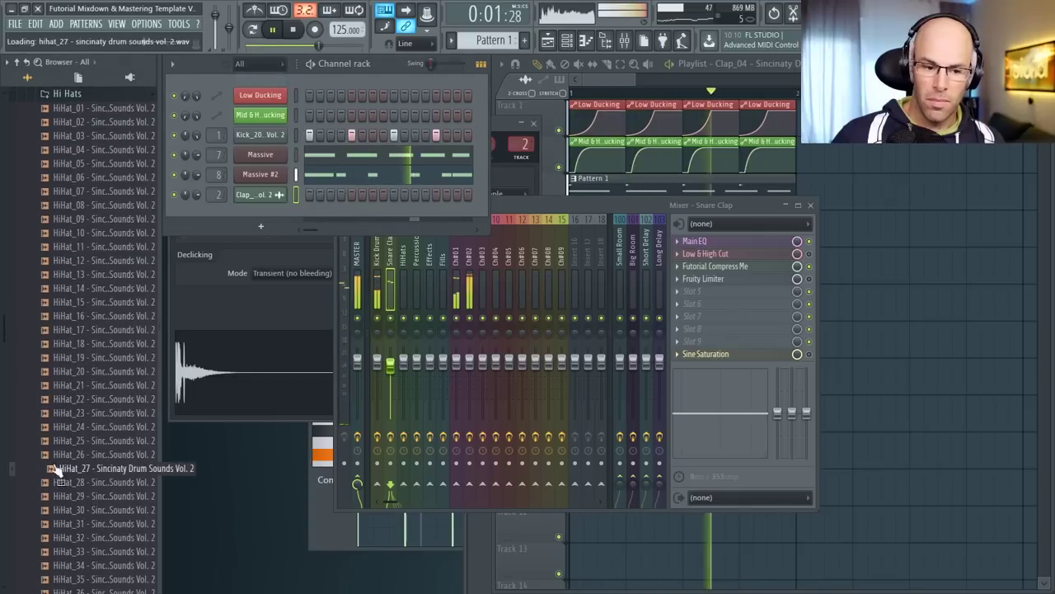
pyautogui.click(126, 441)
pyautogui.click(117, 455)
pyautogui.moveTo(120, 442); pyautogui.dragTo(219, 198)
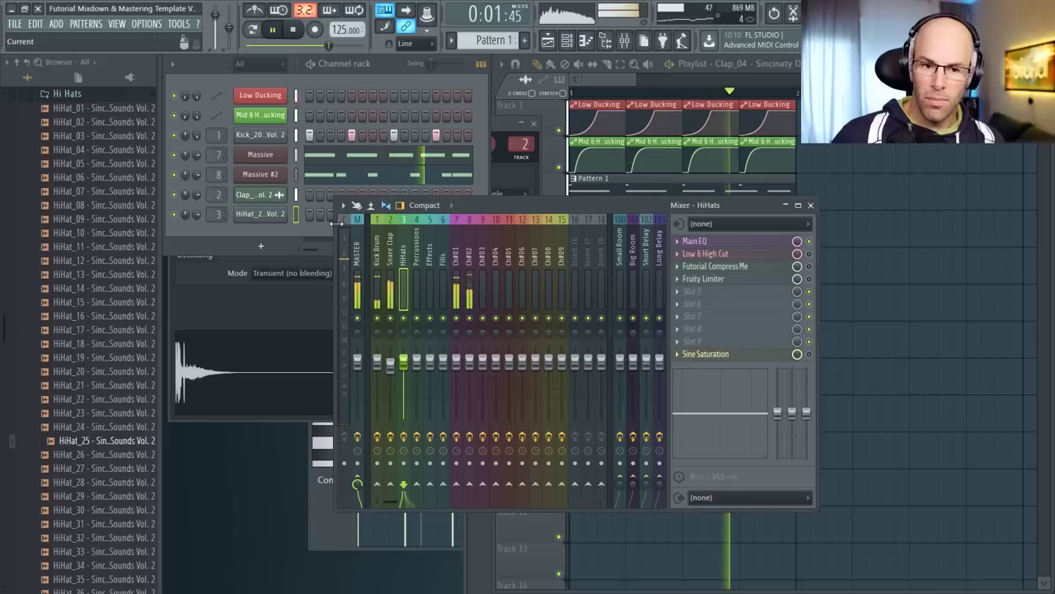
# - Program the hi-hat on the offbeats at steps 3, 7, 11 and 15
pyautogui.click(323, 221)
pyautogui.click(329, 217)
pyautogui.click(368, 213)
pyautogui.click(415, 215)
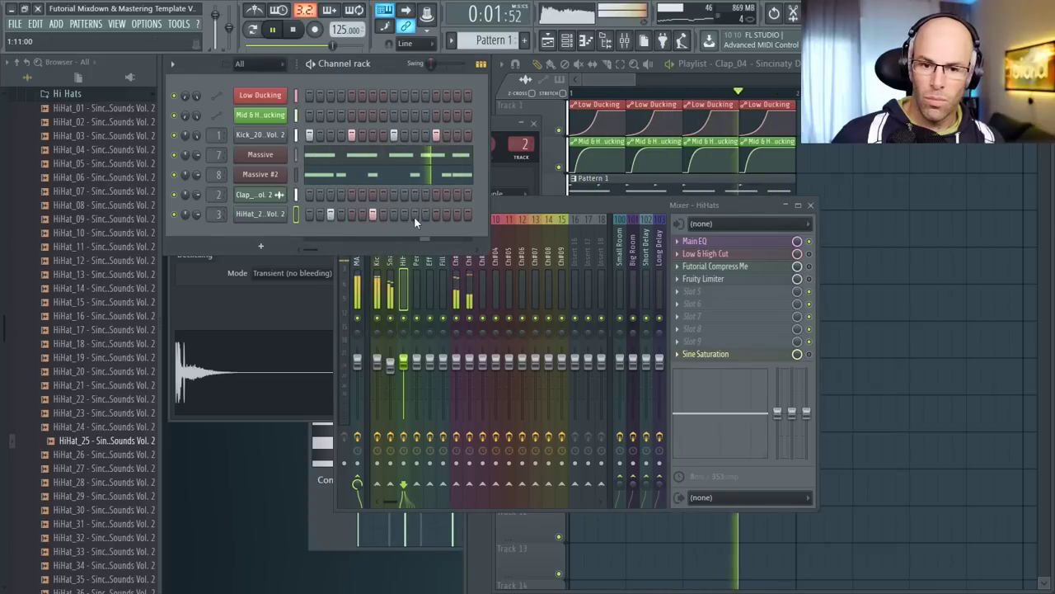
pyautogui.click(457, 215)
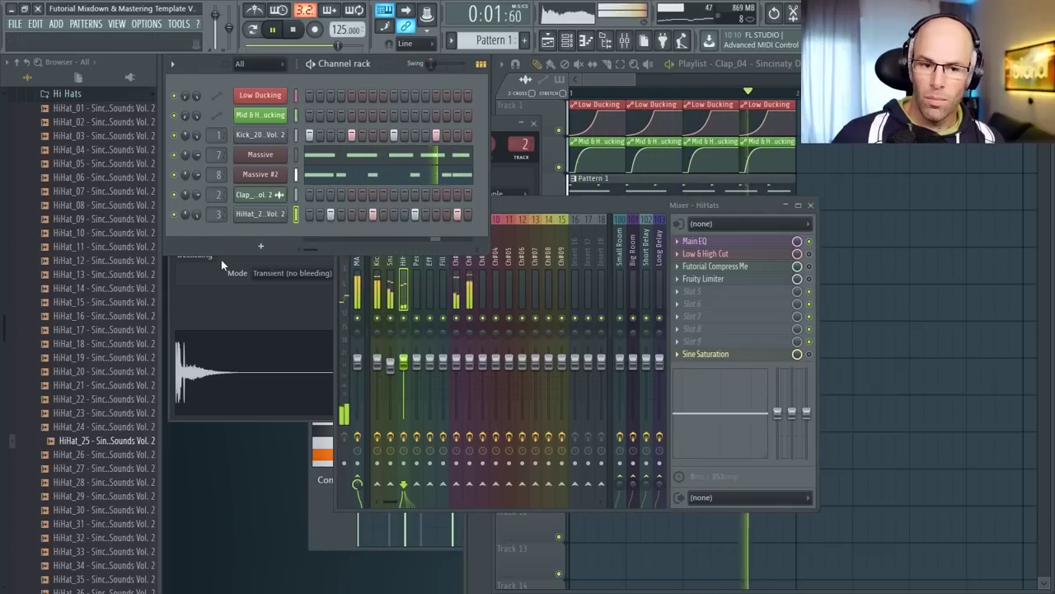
# - Set the first Massive's FX2 to Delay Synced with Left 1/4 and Right 1/12, and adjust its Dry/Wet, Damp and Feedback
pyautogui.click(259, 157)
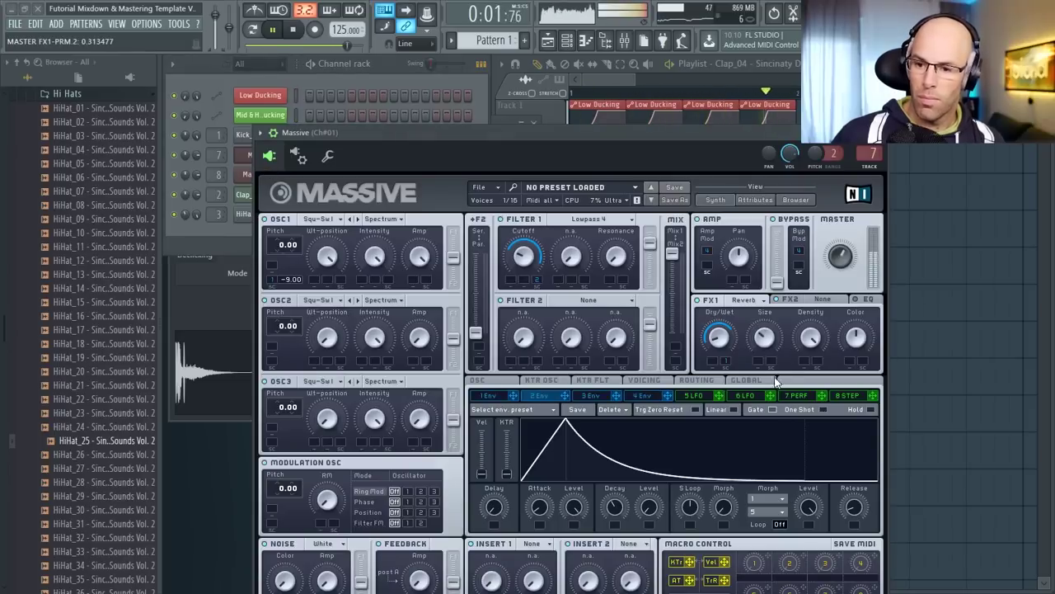
pyautogui.click(822, 298)
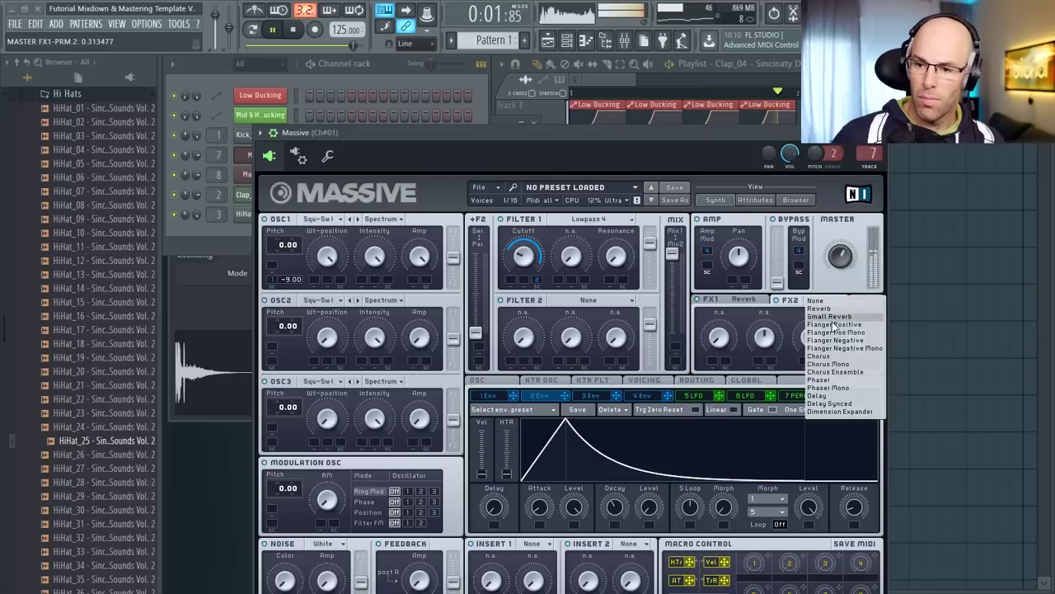
pyautogui.click(828, 403)
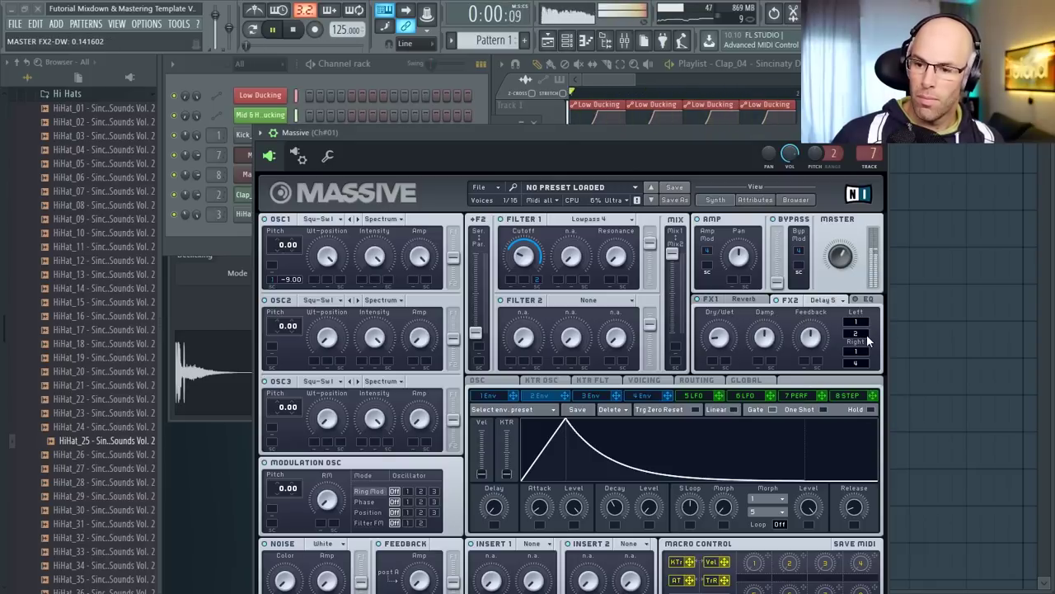
pyautogui.moveTo(867, 335); pyautogui.dragTo(866, 328)
pyautogui.moveTo(866, 365); pyautogui.dragTo(865, 359)
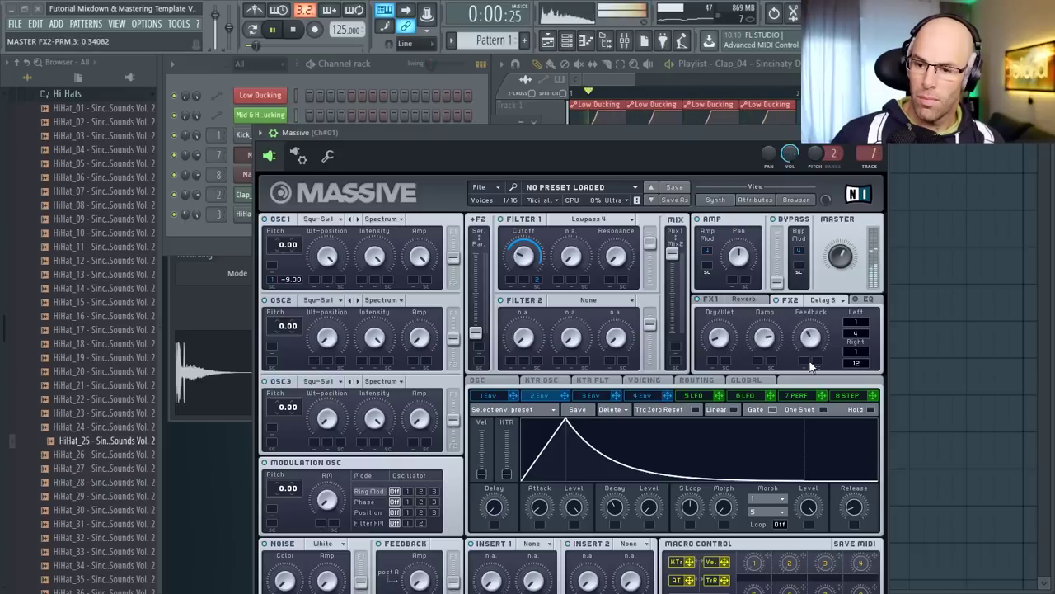
pyautogui.moveTo(731, 340); pyautogui.dragTo(723, 335)
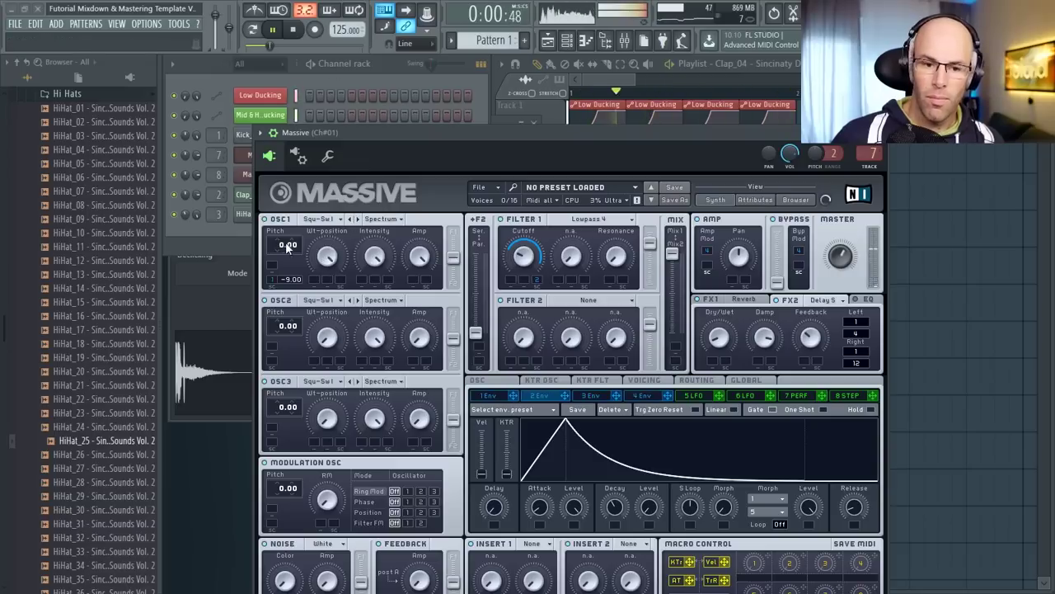
# - Set Massive's voicing to 5 unisono voices with 0.22 pitch spread and pan spread enabled, and raise Filter 1 Cutoff to about 0.8
pyautogui.click(641, 380)
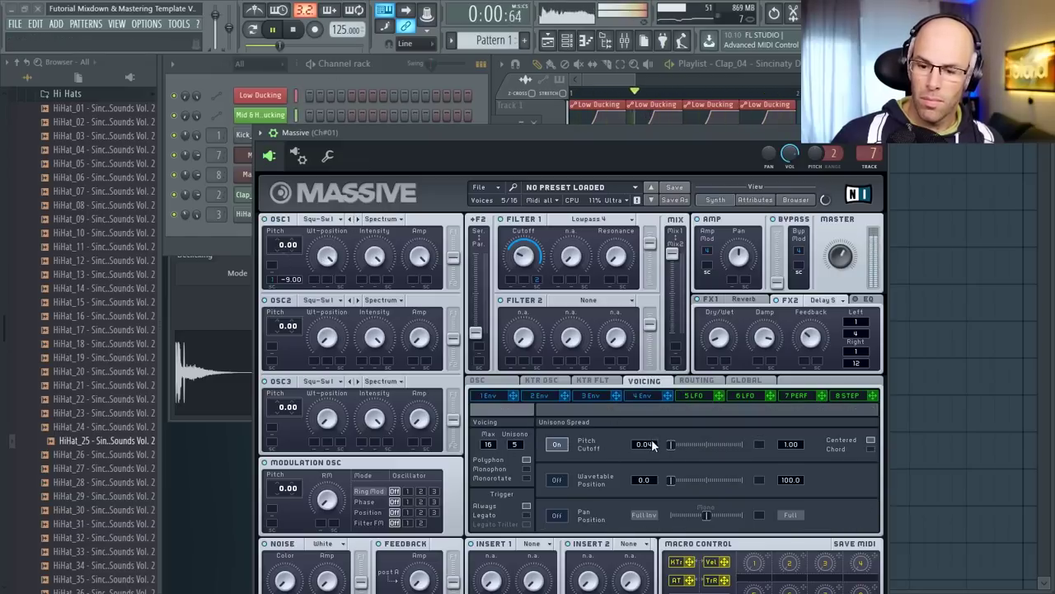
pyautogui.moveTo(712, 515); pyautogui.dragTo(744, 515)
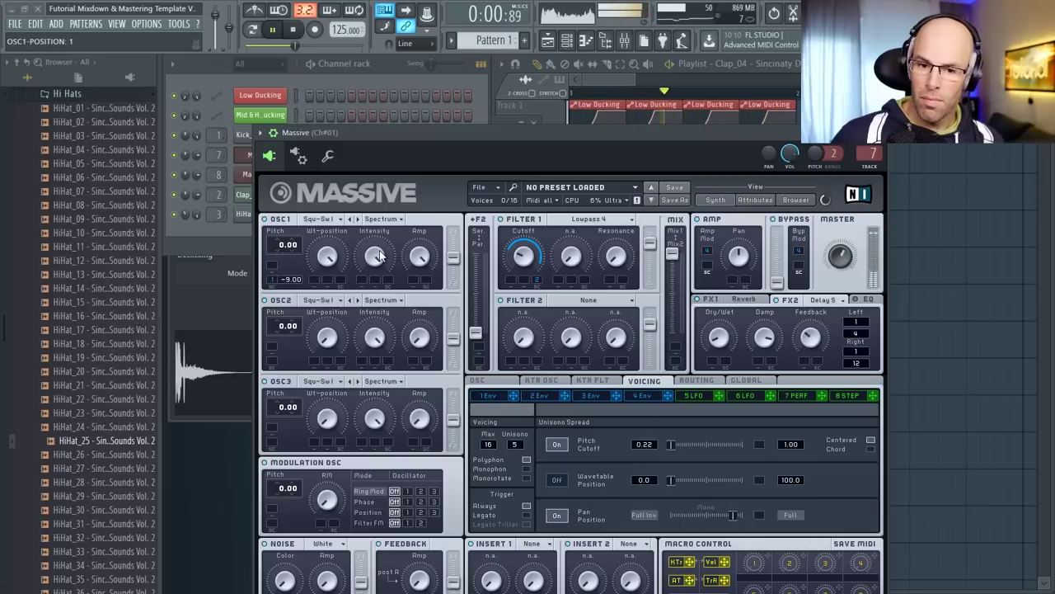
pyautogui.click(498, 381)
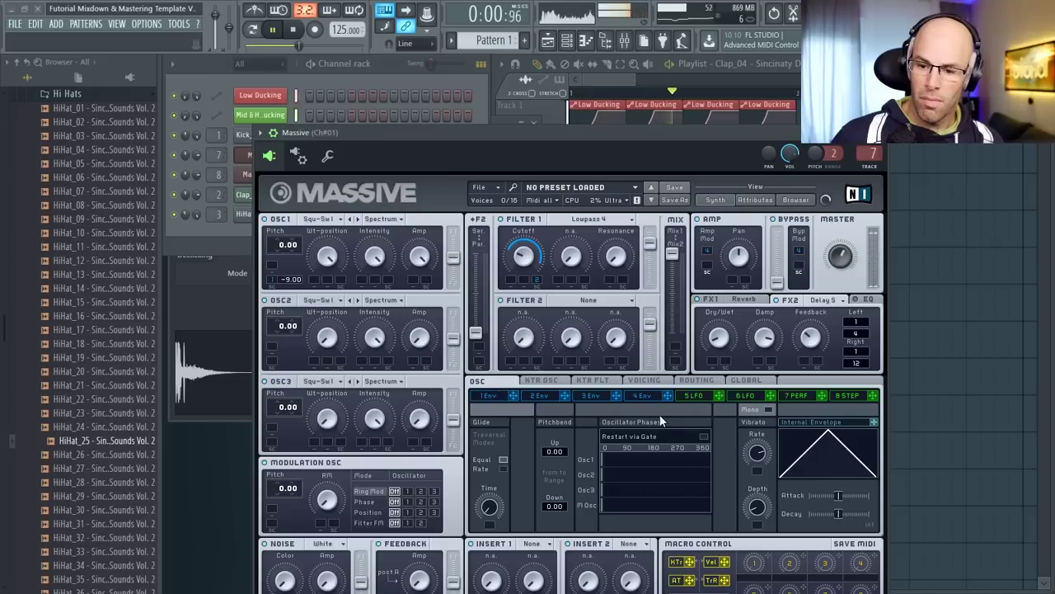
pyautogui.click(644, 380)
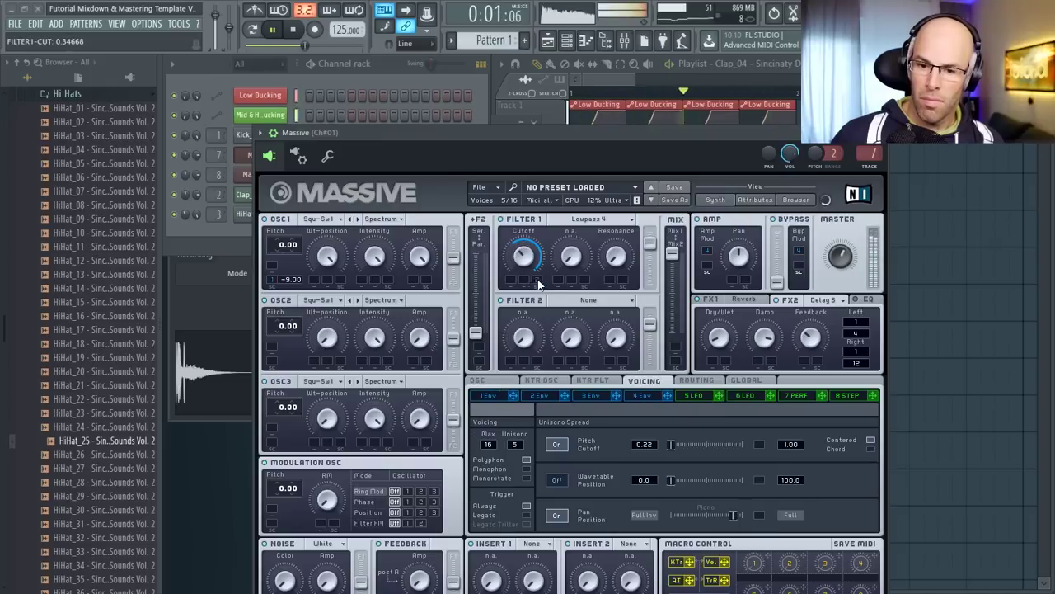
pyautogui.moveTo(531, 271); pyautogui.dragTo(515, 254)
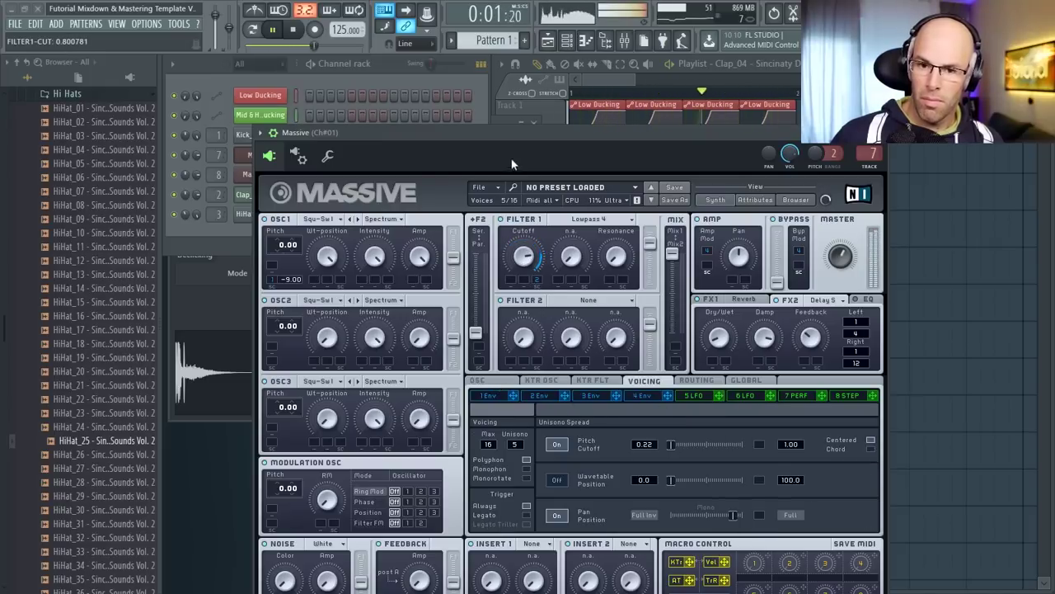
# - Reshape the rising curve of the Mid & High Ducking automation clip on playlist Track 2
pyautogui.rightClick(924, 156)
pyautogui.scroll(3, 750, 294)
pyautogui.moveTo(594, 155); pyautogui.dragTo(594, 153)
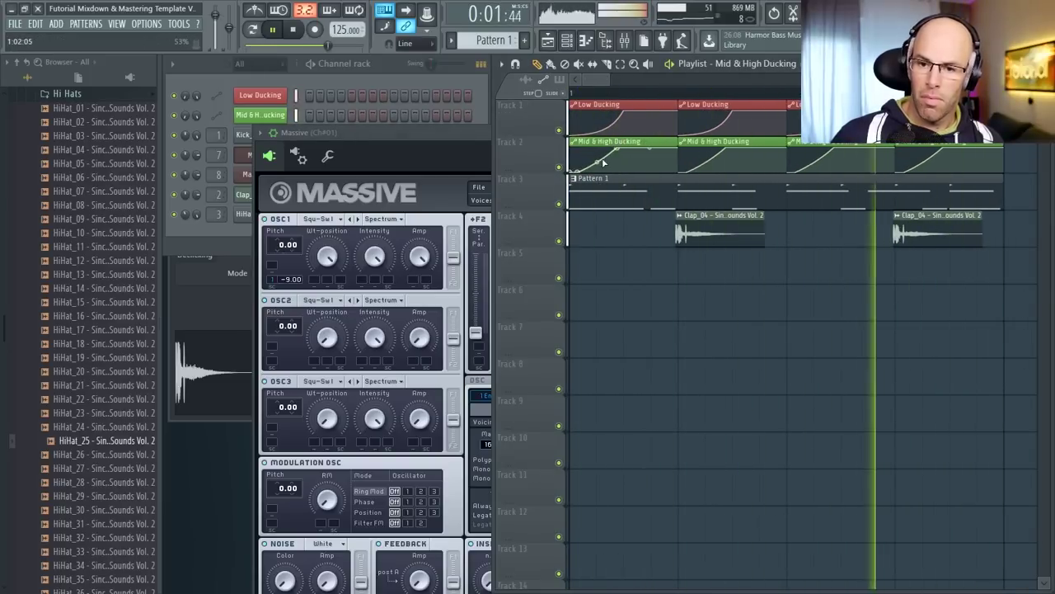
# - Bend the Mid & High Ducking automation curve on Track 2 so it rises steeply early and then flattens
pyautogui.moveTo(598, 163); pyautogui.dragTo(576, 176)
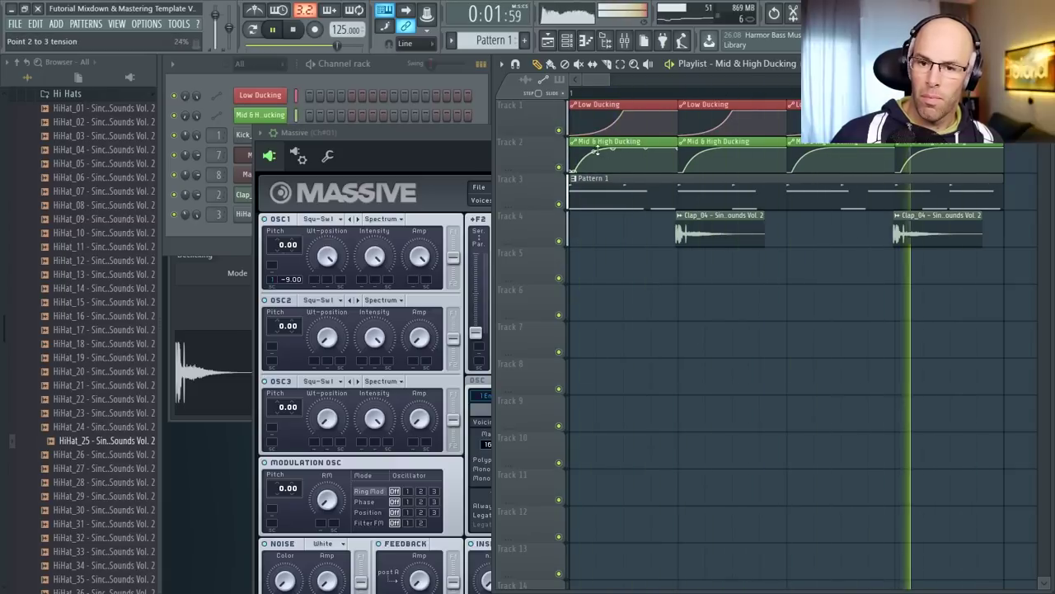
pyautogui.click(203, 213)
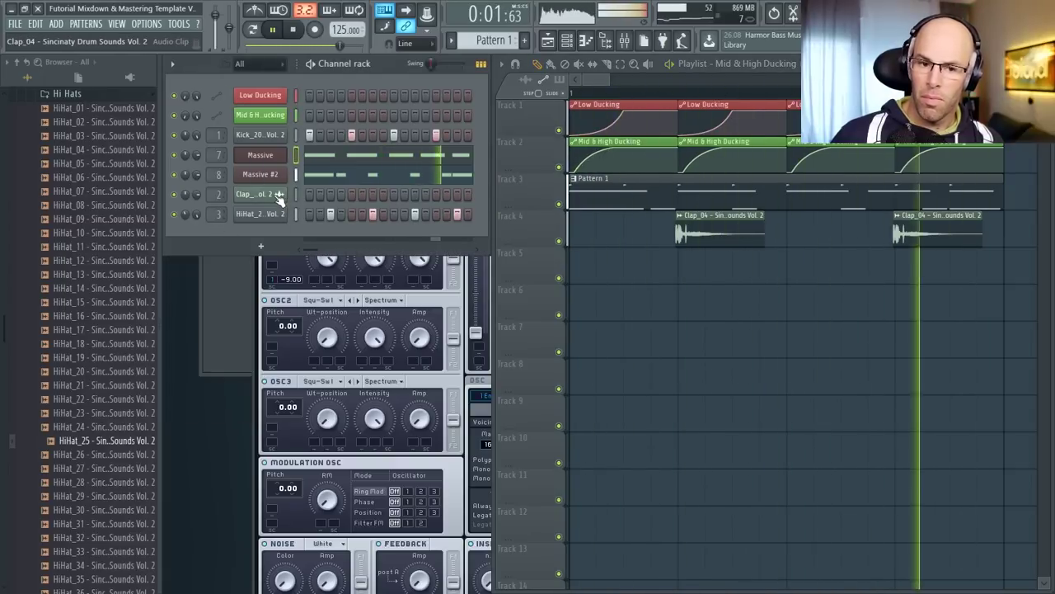
# - Check the second Massive's synth settings and channel volume
pyautogui.click(279, 196)
pyautogui.moveTo(413, 113); pyautogui.dragTo(413, 260)
pyautogui.click(261, 174)
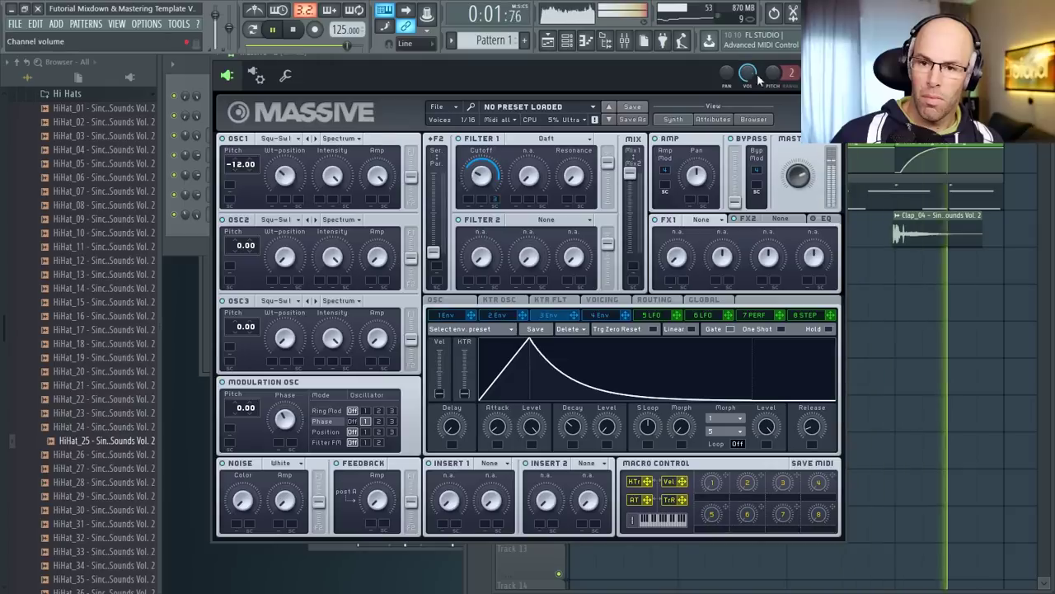
pyautogui.click(834, 55)
# - Inspect the ducking and Split Frequency controls of Futorial SDv3 on mixer track Ch#01, and briefly check Massive #2 again
pyautogui.click(429, 277)
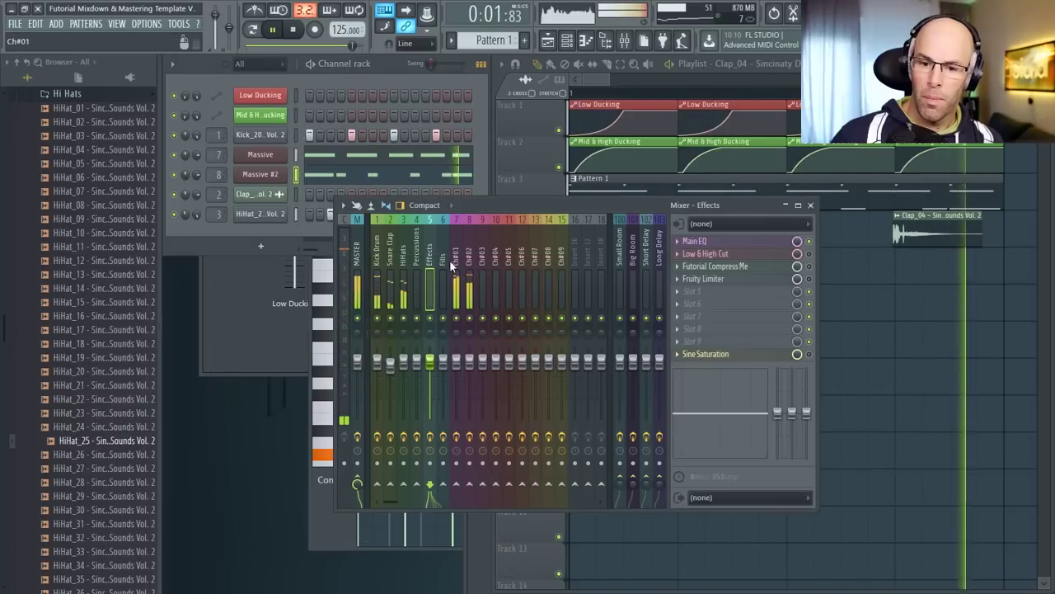
pyautogui.click(450, 259)
pyautogui.click(718, 330)
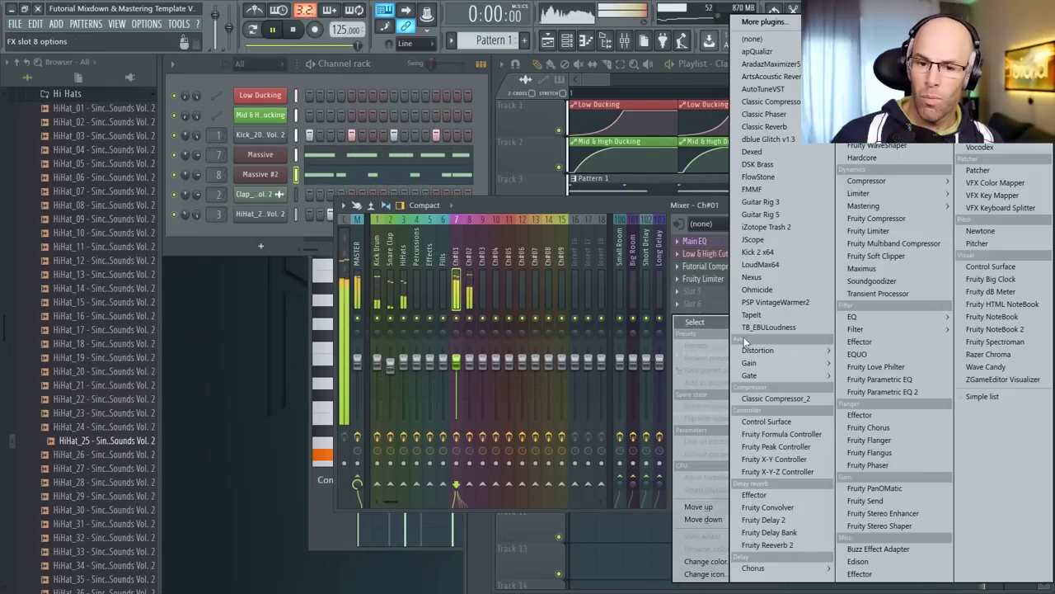
pyautogui.press('Escape')
pyautogui.click(700, 340)
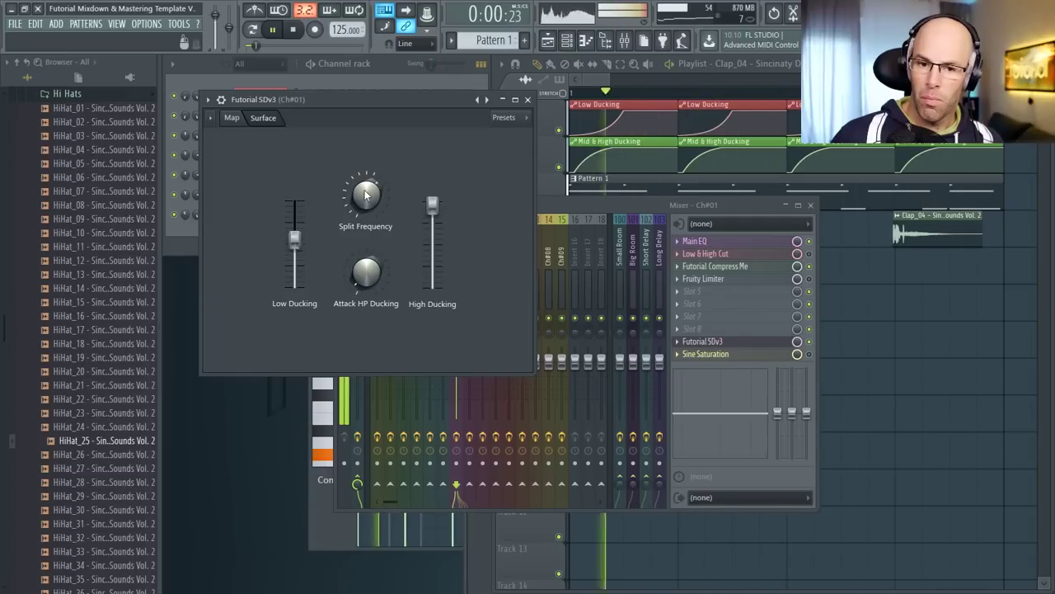
pyautogui.click(528, 99)
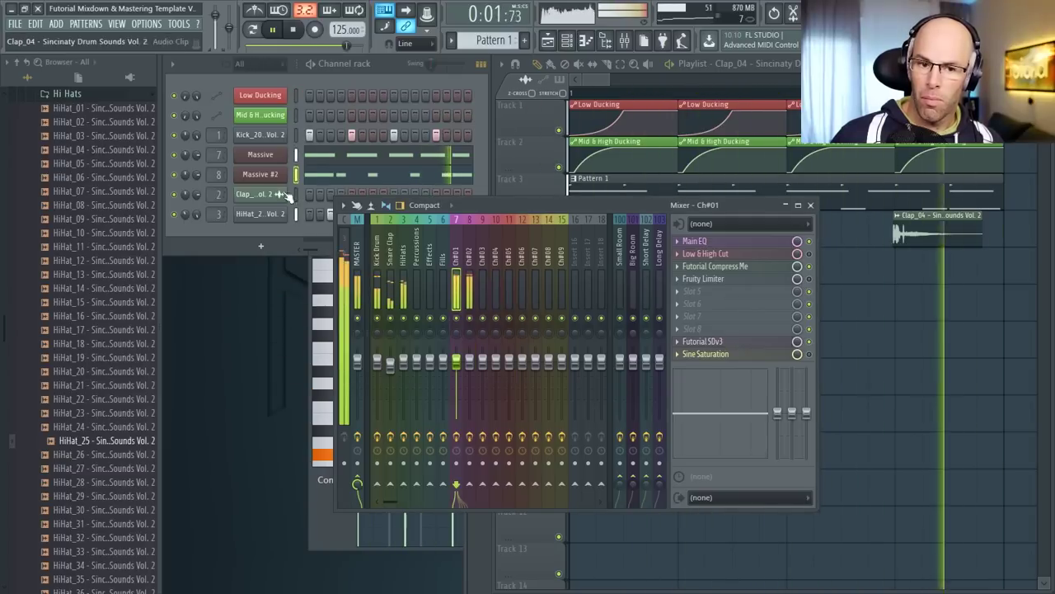
pyautogui.click(268, 173)
pyautogui.press('Escape')
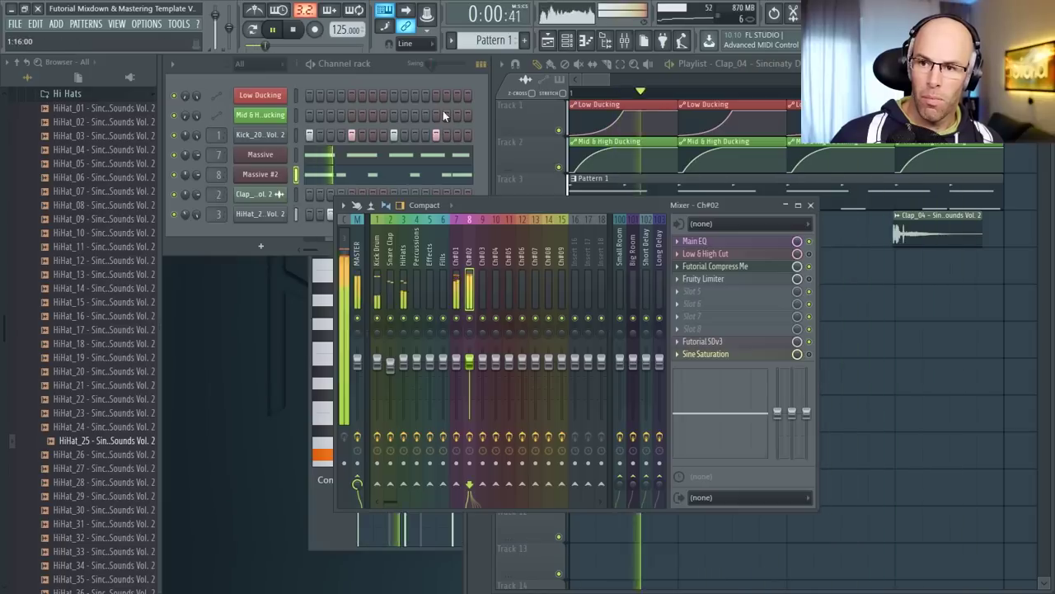
# - Lower the first Massive's Filter 1 Cutoff to about 0.26 and show its first envelope
pyautogui.click(263, 155)
pyautogui.moveTo(521, 261)
pyautogui.mouseDown()
pyautogui.moveTo(530, 298)
pyautogui.moveTo(521, 262)
pyautogui.moveTo(537, 263)
pyautogui.moveTo(522, 269)
pyautogui.mouseUp()
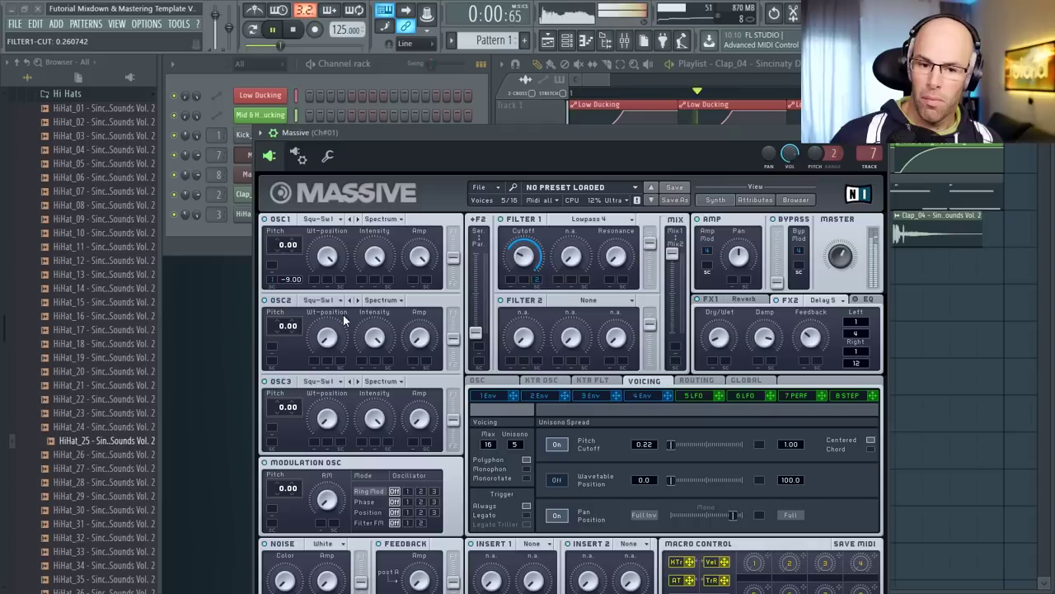
pyautogui.click(488, 395)
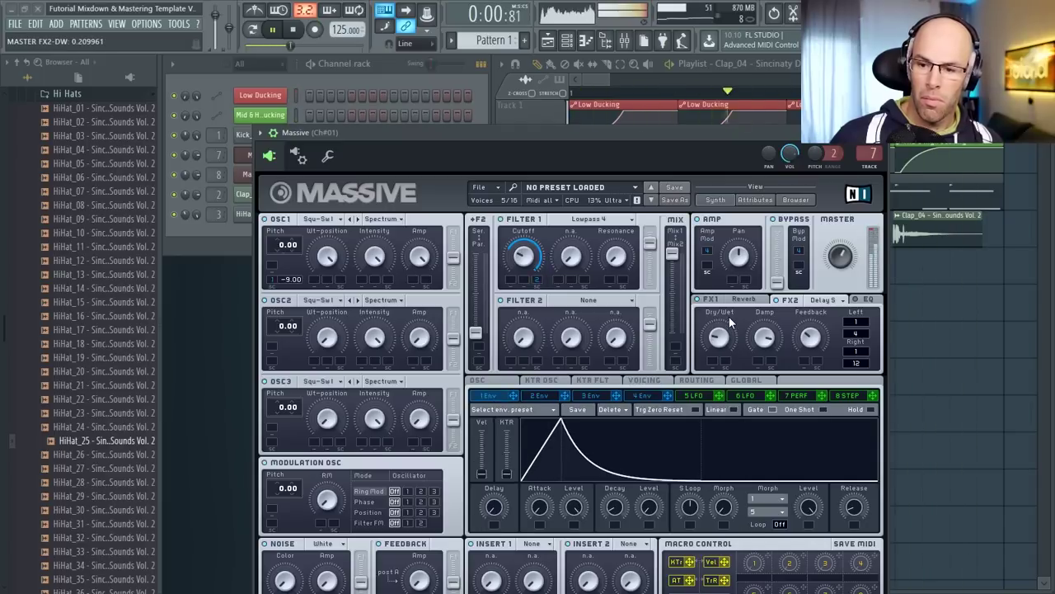
# - Set the first Massive's FX1 Reverb Dry/Wet to about 0.23, adjust the reverb Size, and stop playback
pyautogui.click(709, 299)
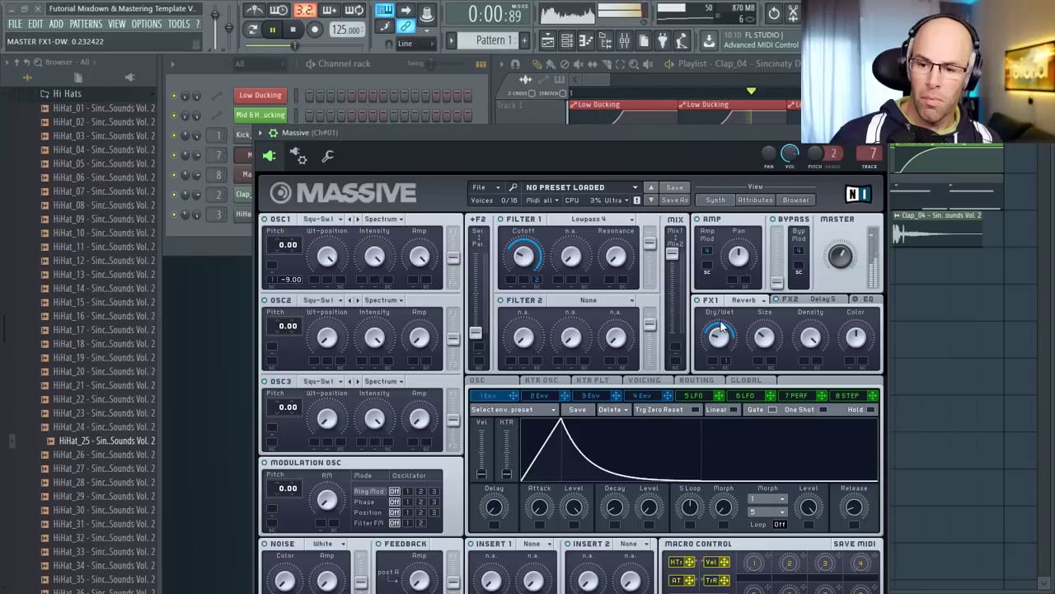
pyautogui.moveTo(764, 339); pyautogui.dragTo(714, 338)
pyautogui.click(374, 87)
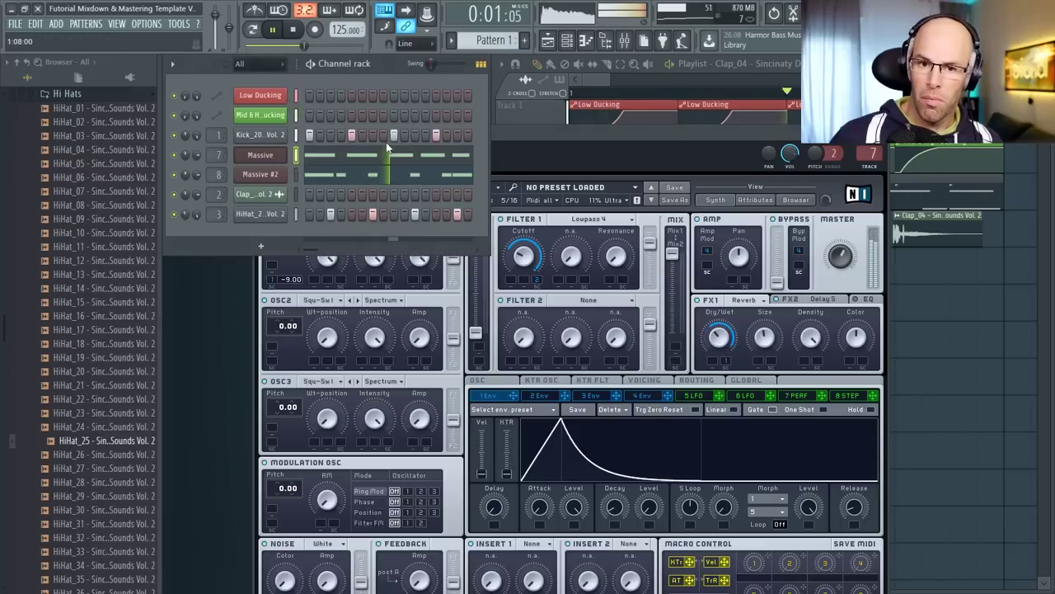
pyautogui.press('space')
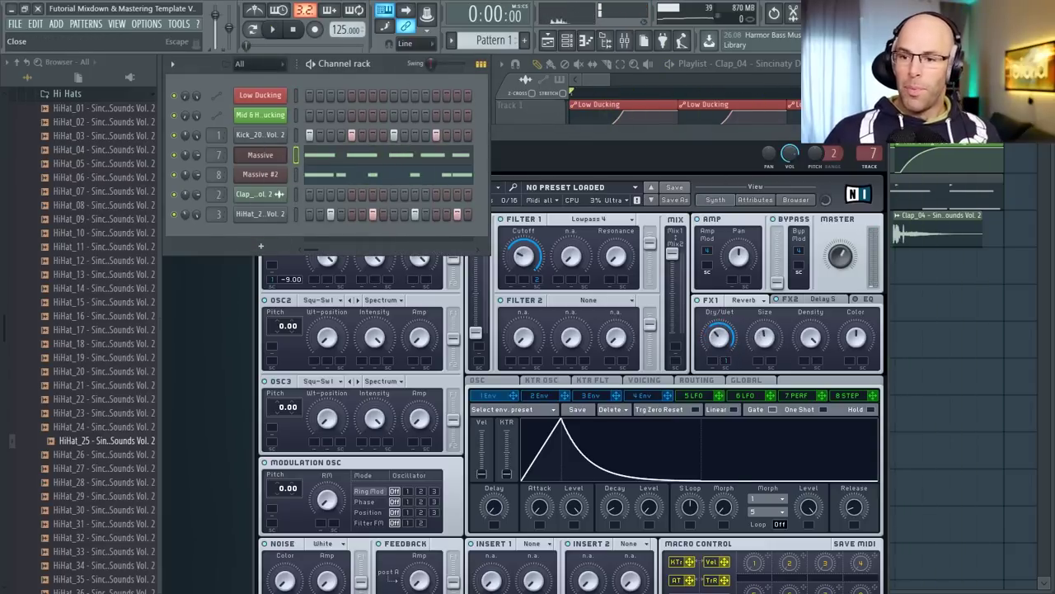
pyautogui.click(874, 131)
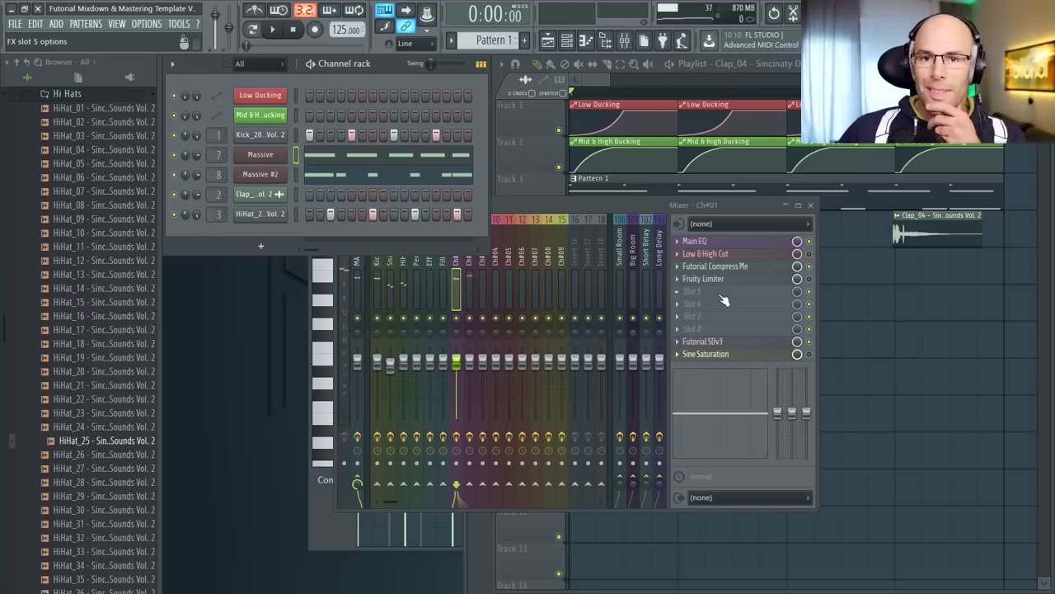
# - Examine the HiHats mixer track's effect slots and view both the Map and Surface of its Futorial Compress Me
pyautogui.click(715, 205)
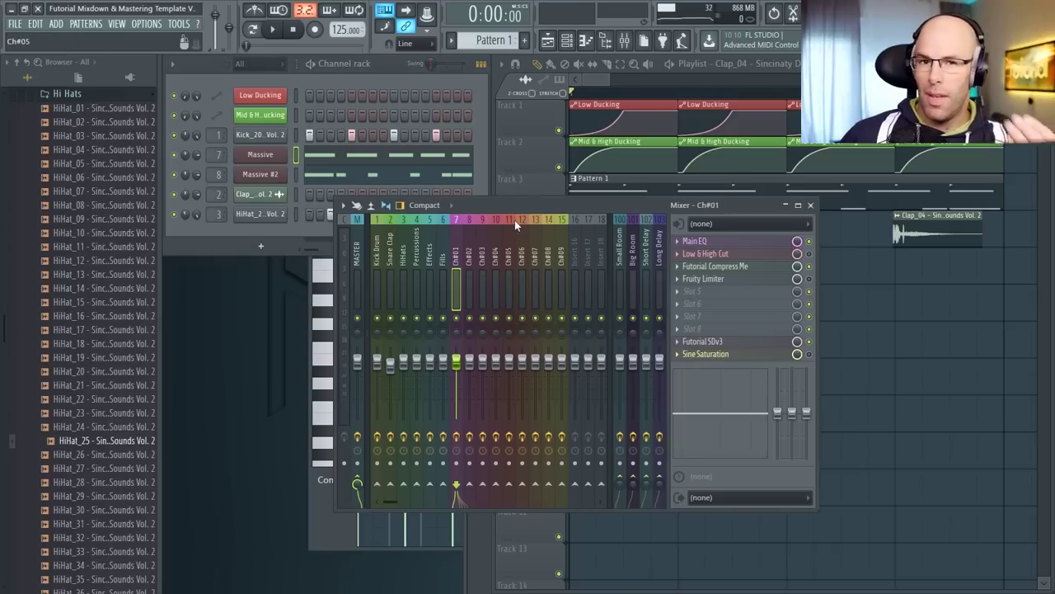
pyautogui.click(444, 261)
pyautogui.click(408, 259)
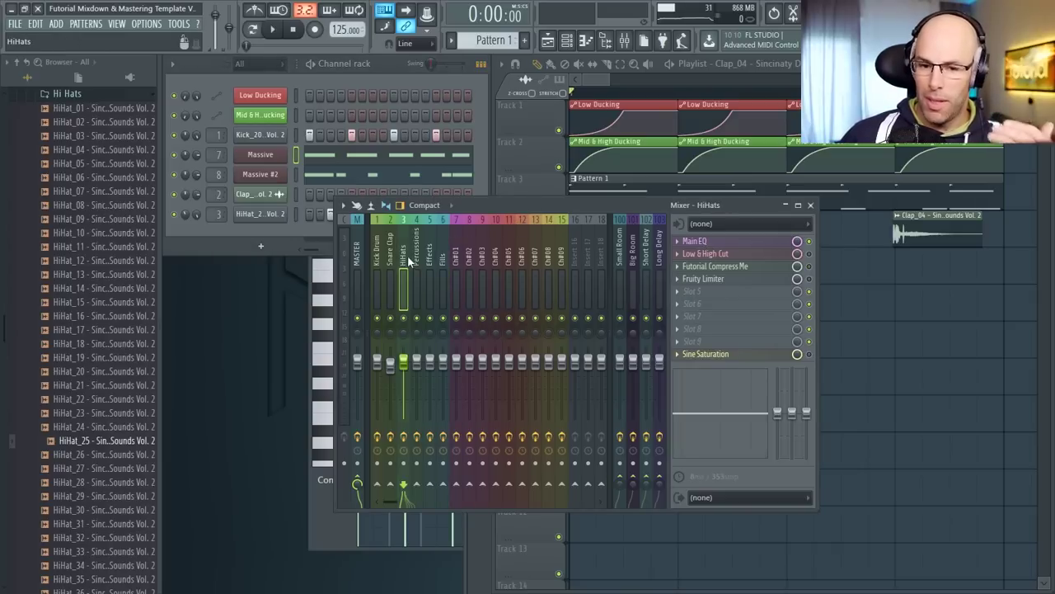
pyautogui.click(737, 281)
pyautogui.click(738, 285)
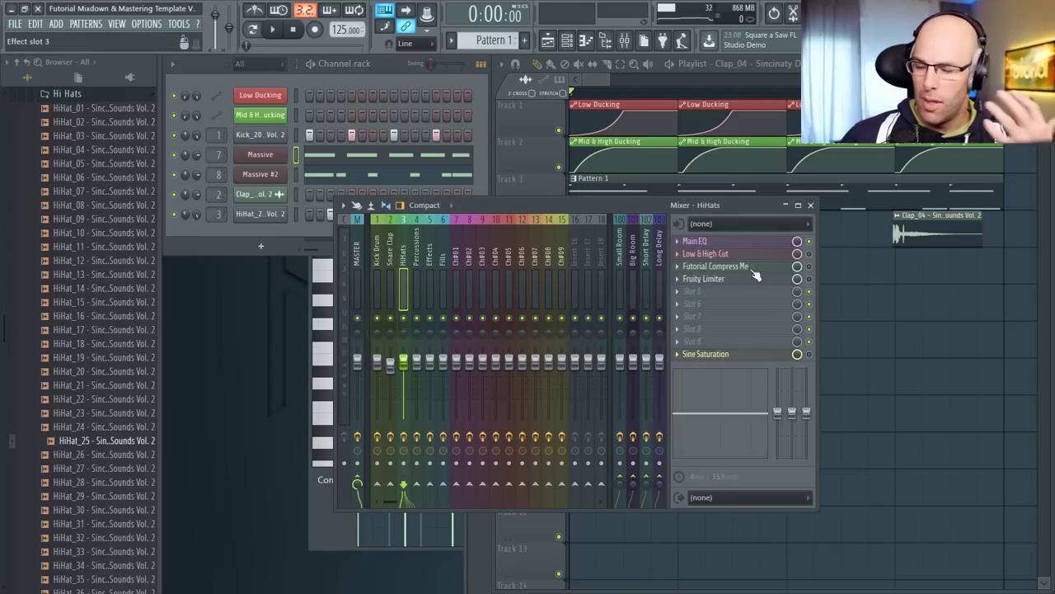
pyautogui.click(755, 269)
pyautogui.click(200, 141)
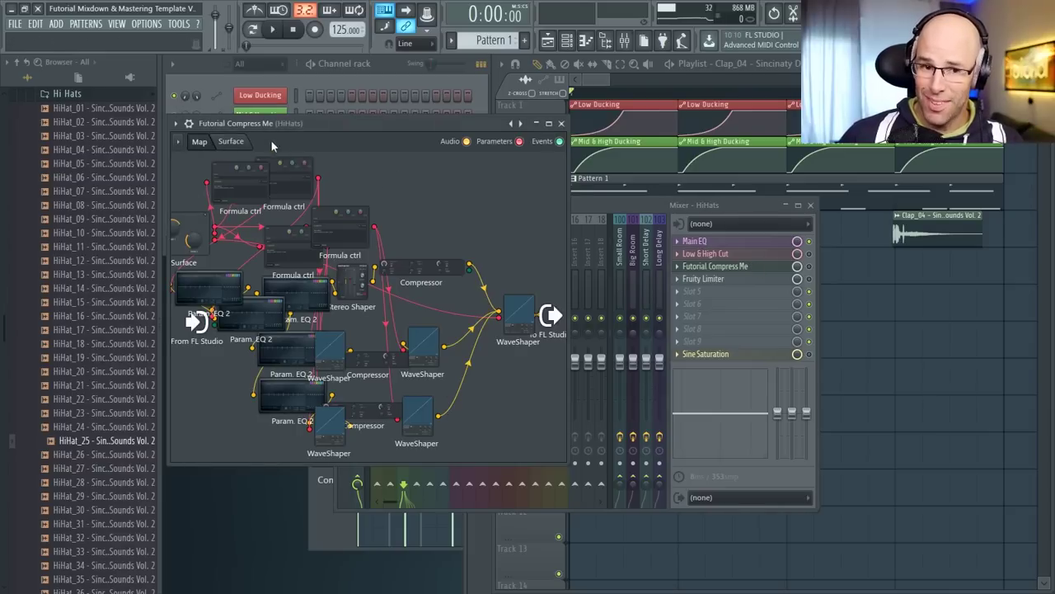
pyautogui.click(237, 143)
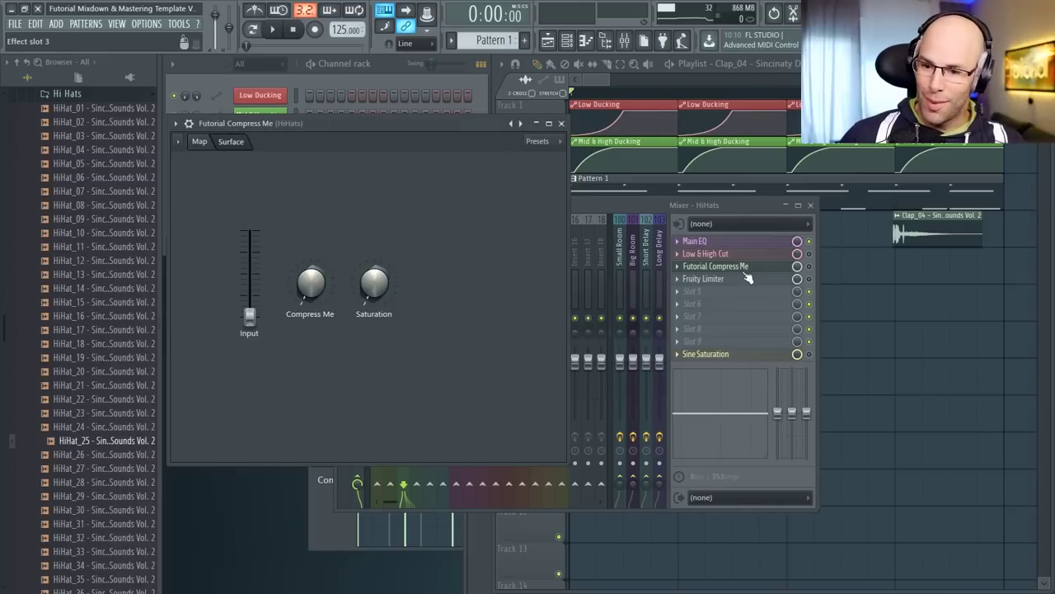
pyautogui.click(201, 143)
pyautogui.click(233, 142)
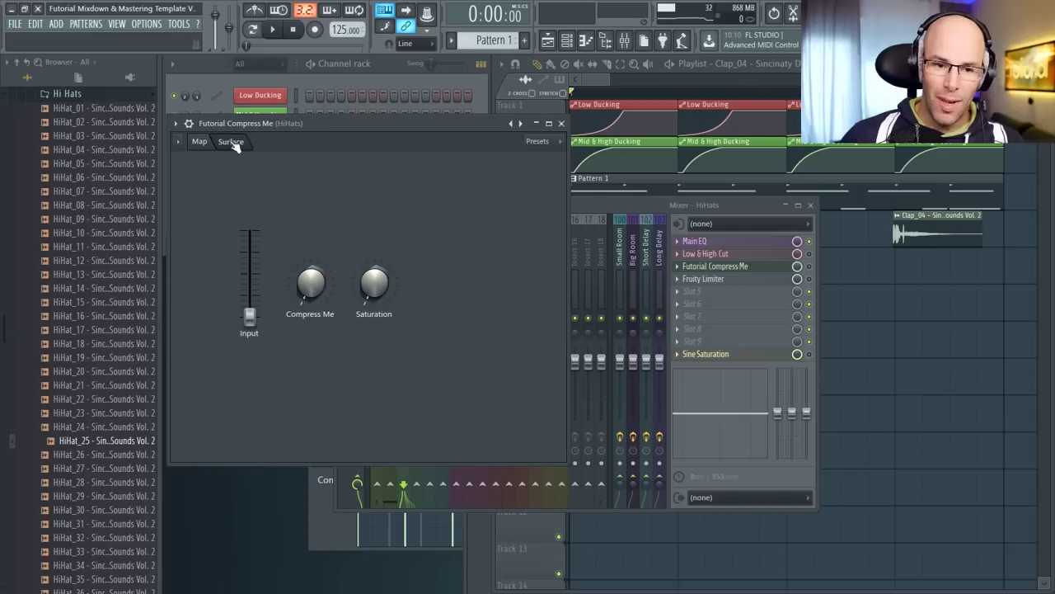
pyautogui.click(562, 123)
# - Compare the Percussions and Ch#01 mixer tracks' effect slots and view the Futorial SDv3 surface on Ch#01
pyautogui.click(419, 262)
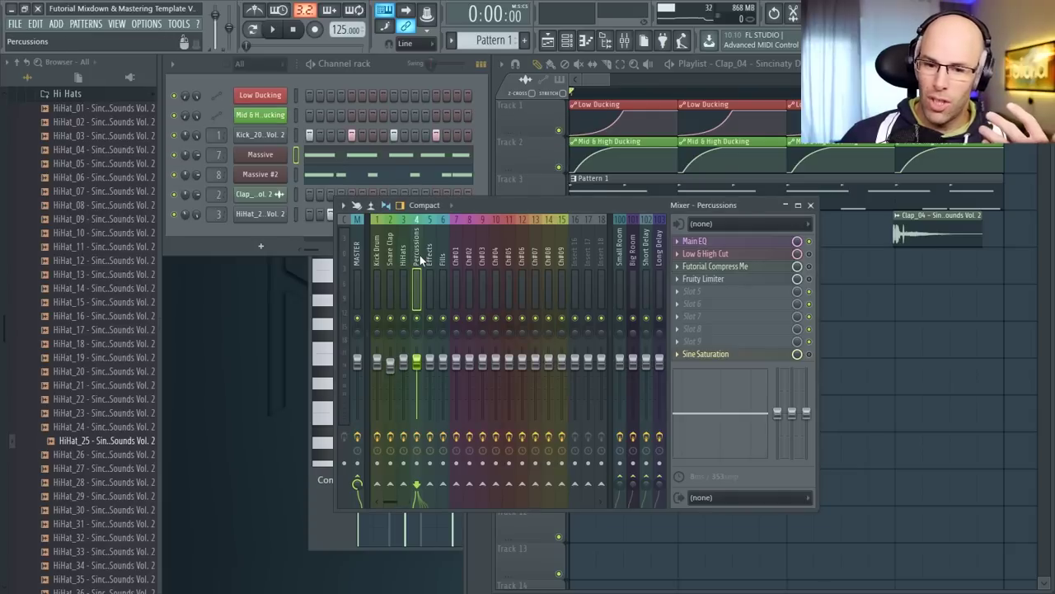
pyautogui.click(458, 255)
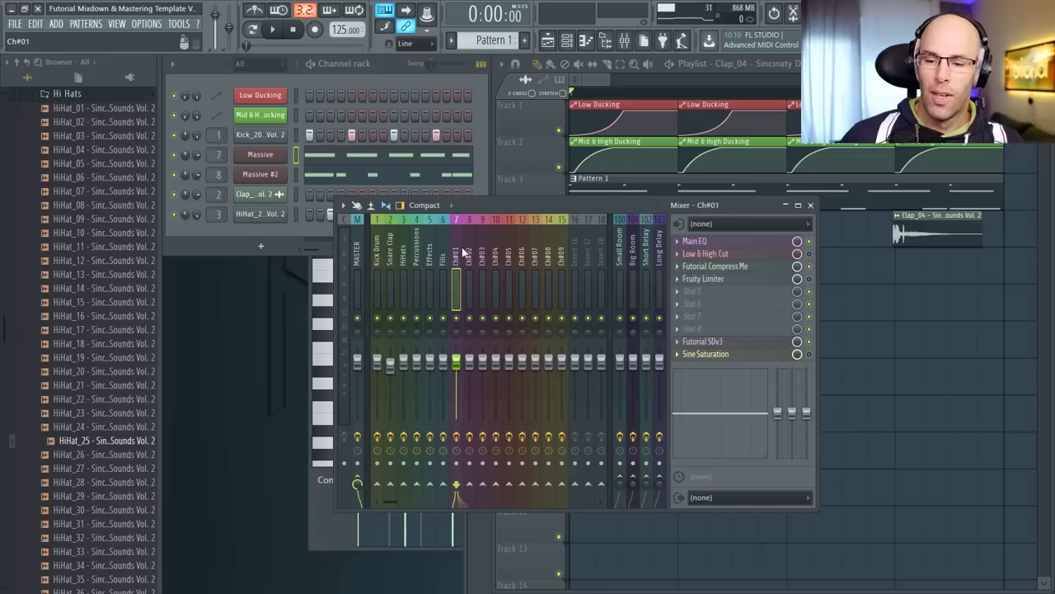
pyautogui.click(719, 344)
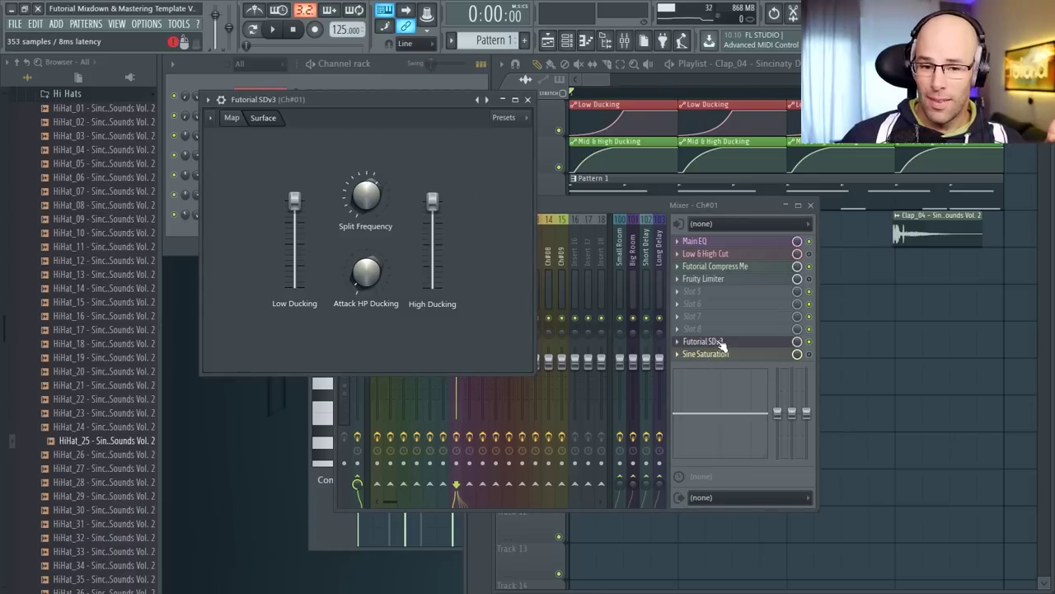
pyautogui.click(720, 343)
pyautogui.click(708, 332)
pyautogui.click(702, 302)
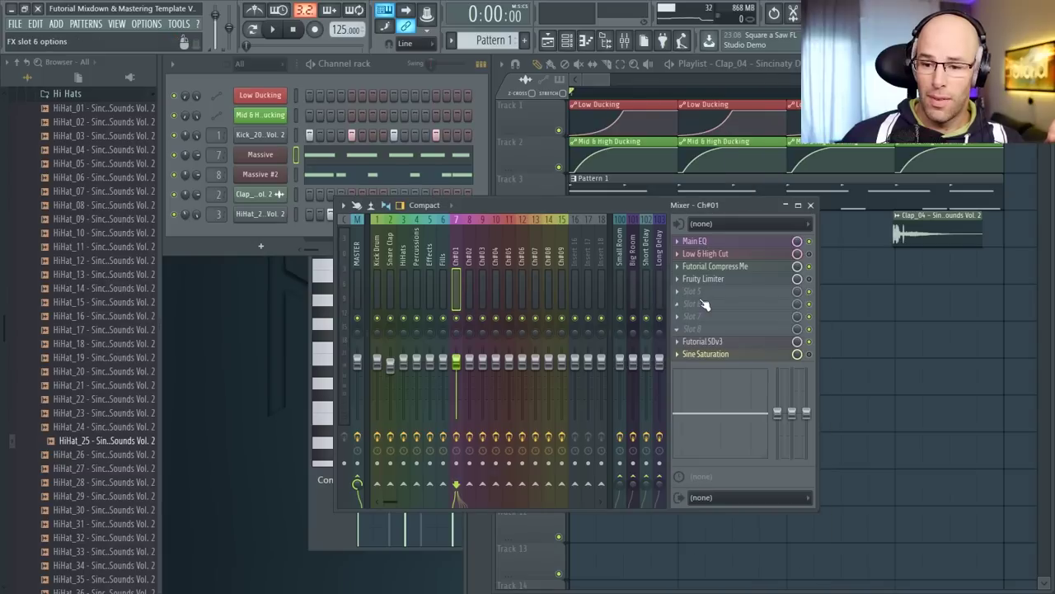
pyautogui.click(718, 343)
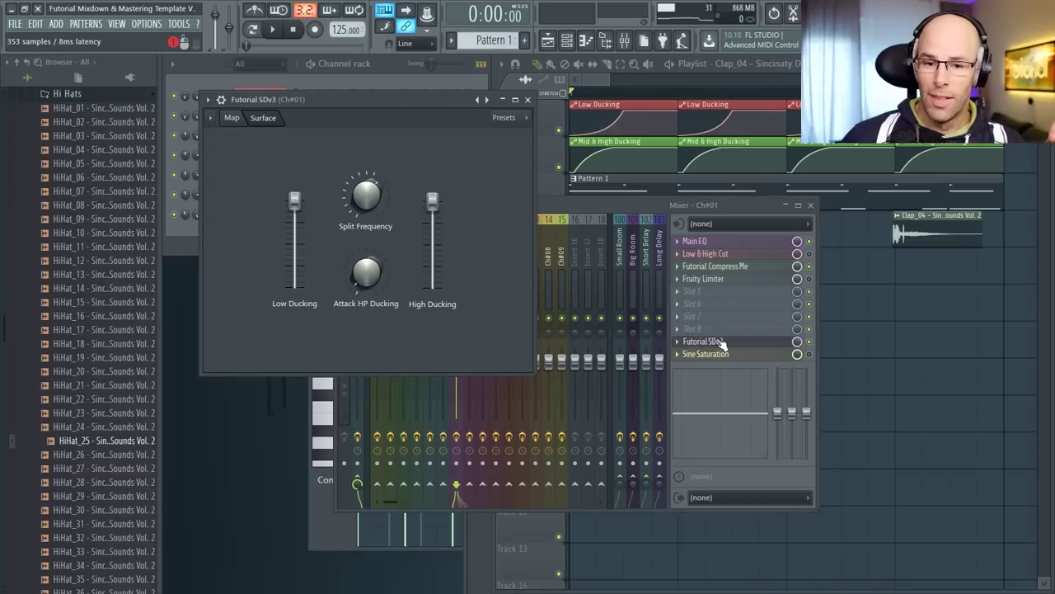
pyautogui.click(719, 343)
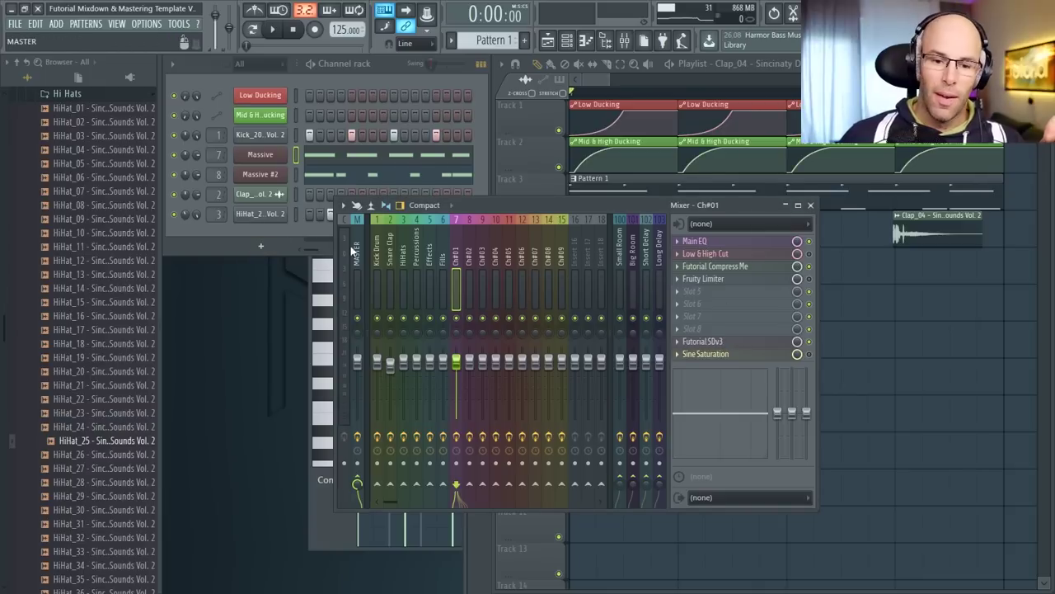
# - Widen the mixer and load Futorial Split Ducking V3 from the Temp Products folder into slot 10 of Insert 16
pyautogui.moveTo(339, 251); pyautogui.dragTo(237, 252)
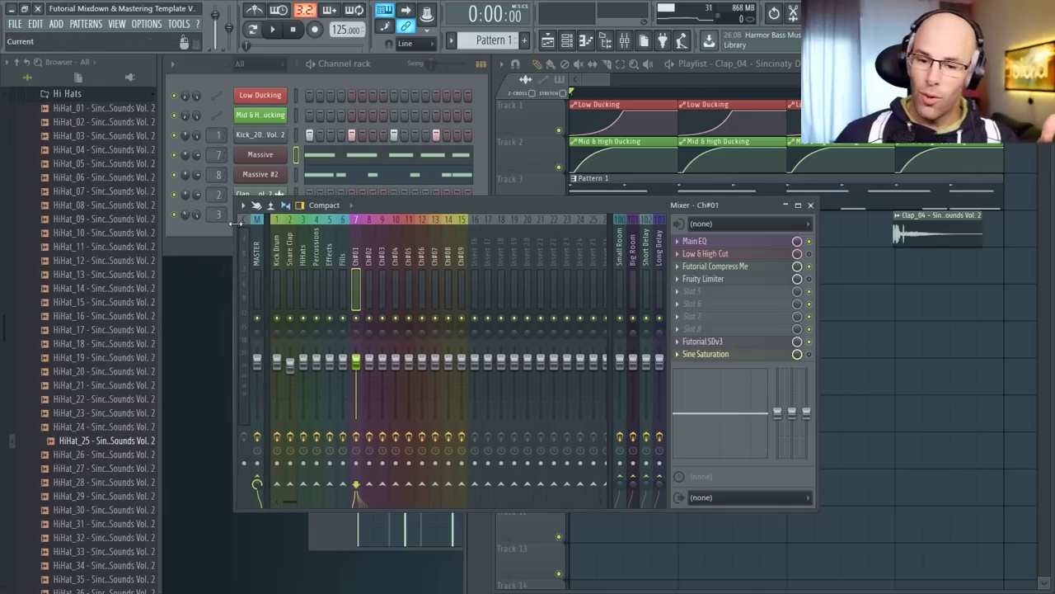
pyautogui.click(472, 247)
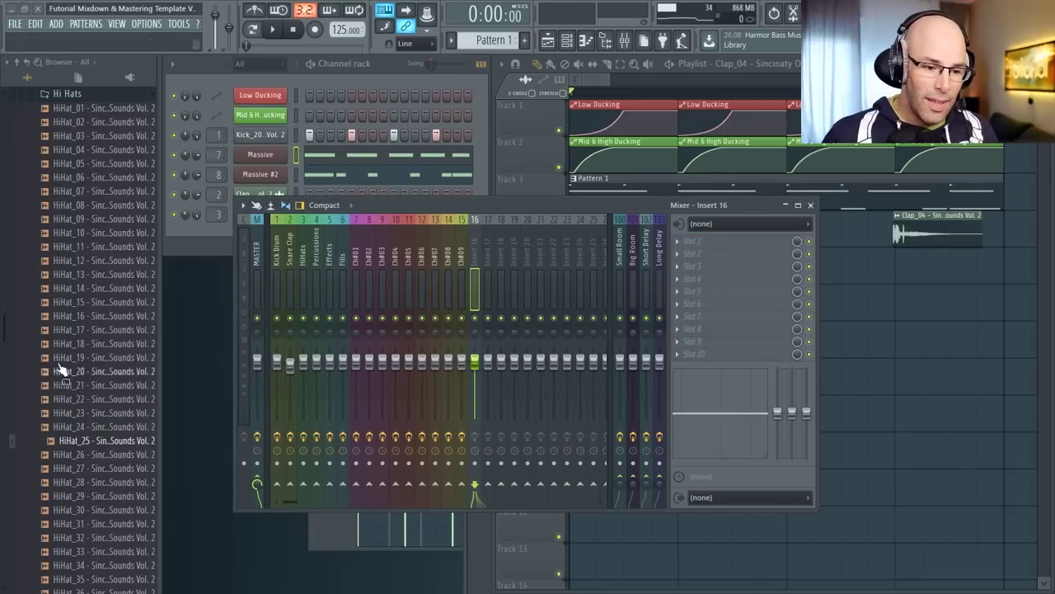
pyautogui.moveTo(6, 330); pyautogui.dragTo(6, 565)
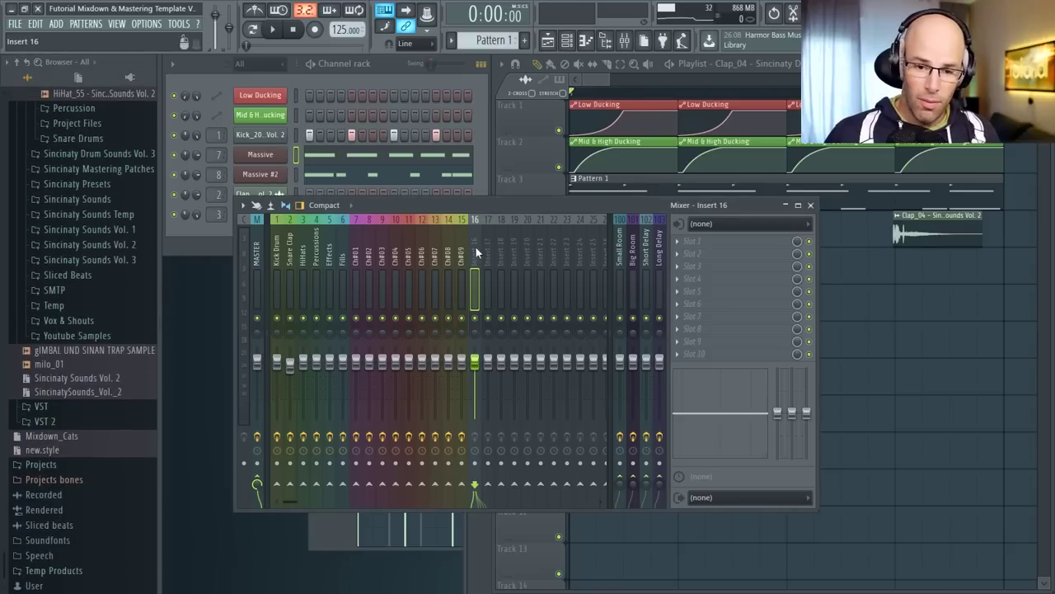
pyautogui.click(82, 569)
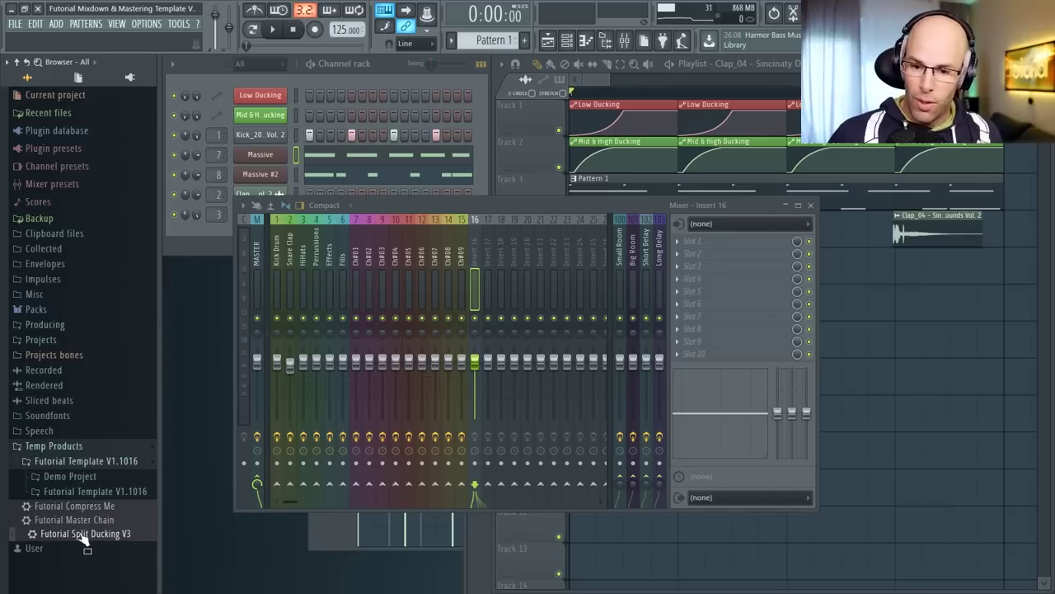
pyautogui.moveTo(84, 534); pyautogui.dragTo(718, 355)
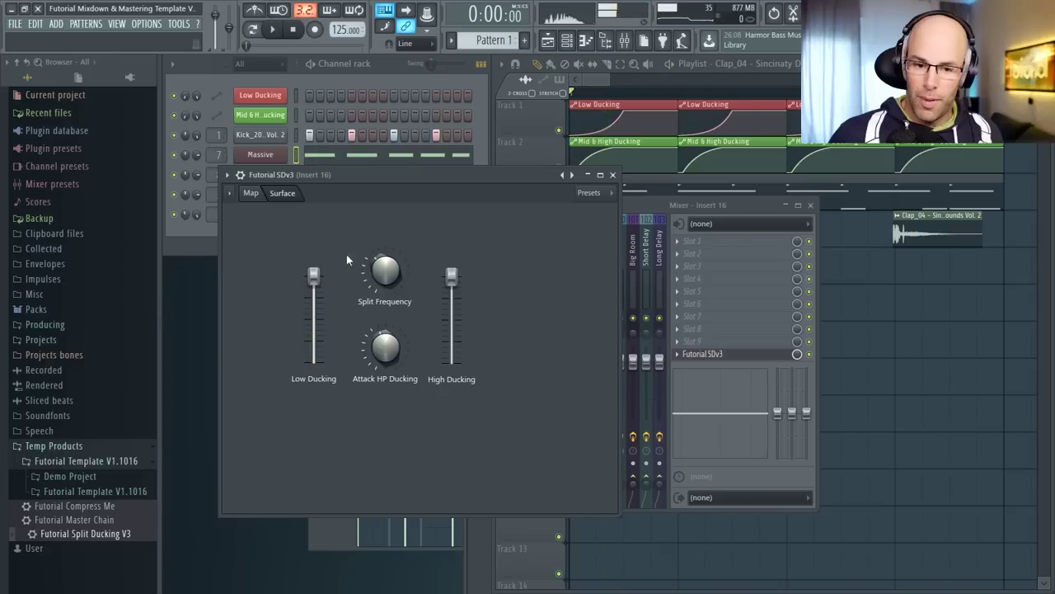
# - Link the Low Ducking fader of Insert 16's Futorial SDv3 to the Low Ducking automation clip as internal controller
pyautogui.rightClick(324, 285)
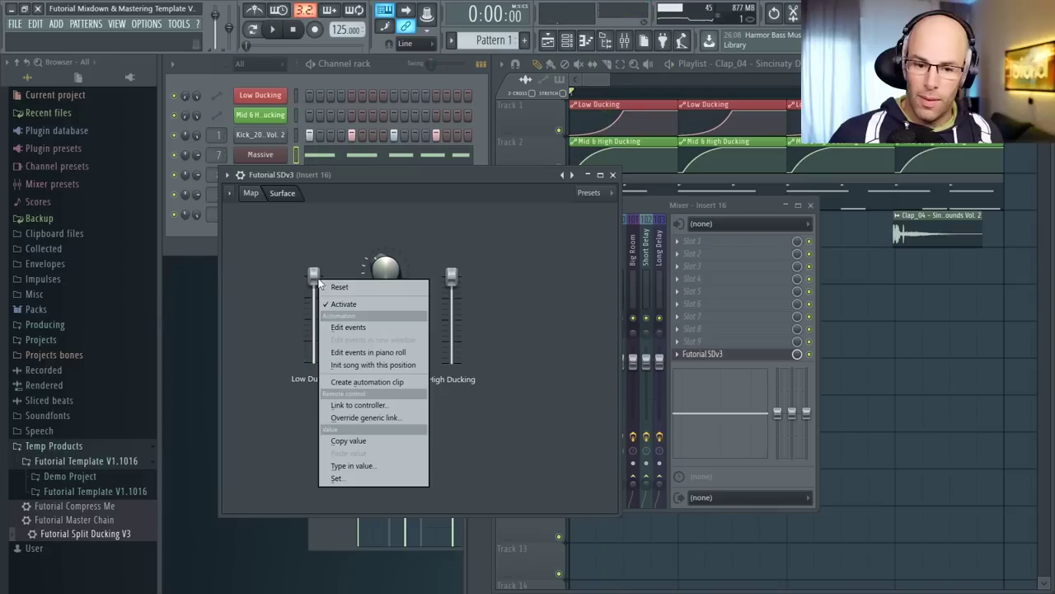
pyautogui.click(357, 408)
pyautogui.click(507, 295)
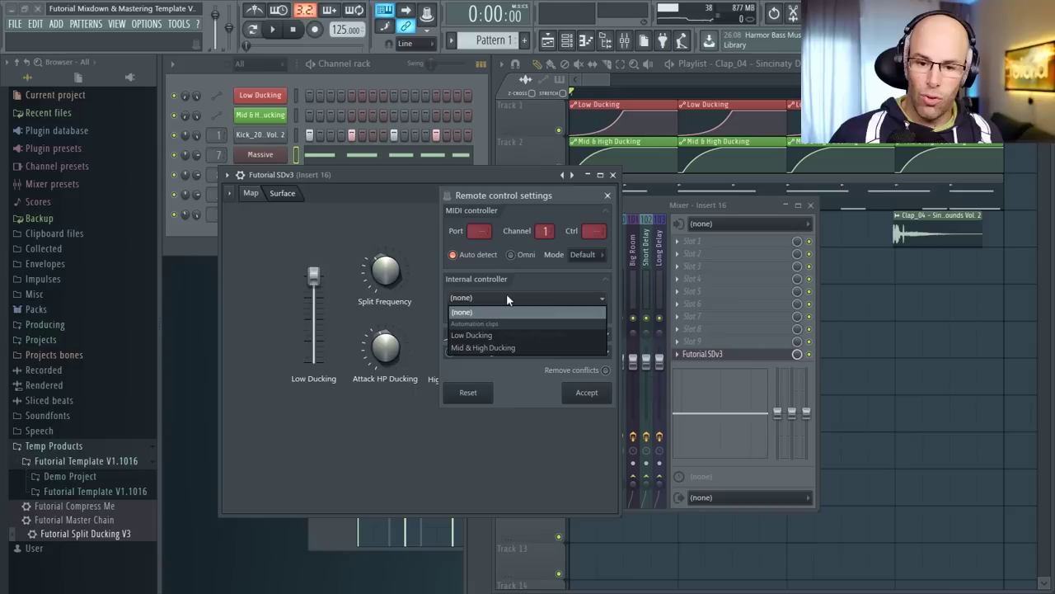
pyautogui.click(484, 336)
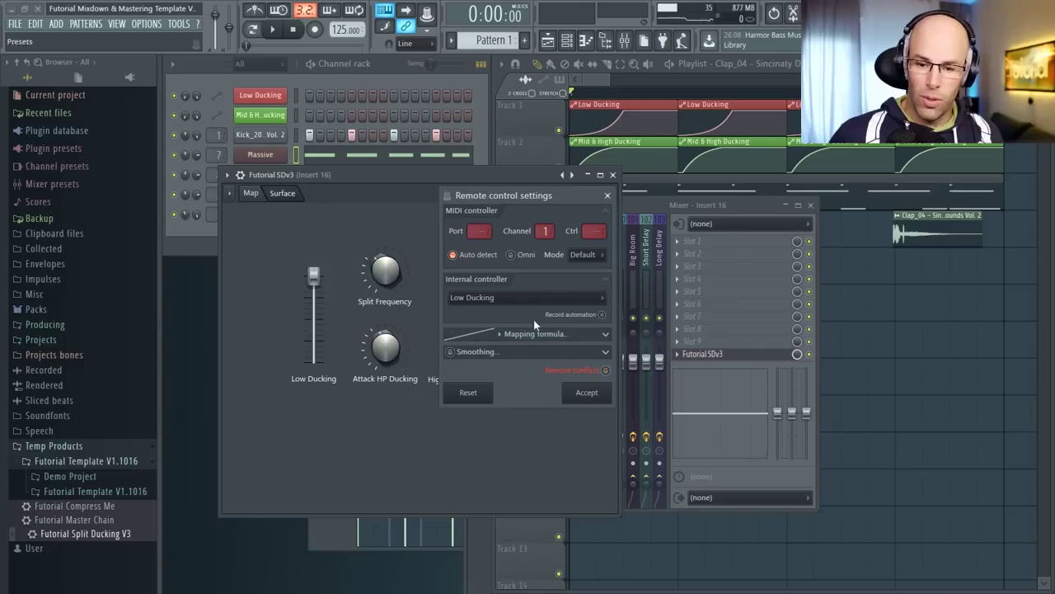
pyautogui.click(587, 394)
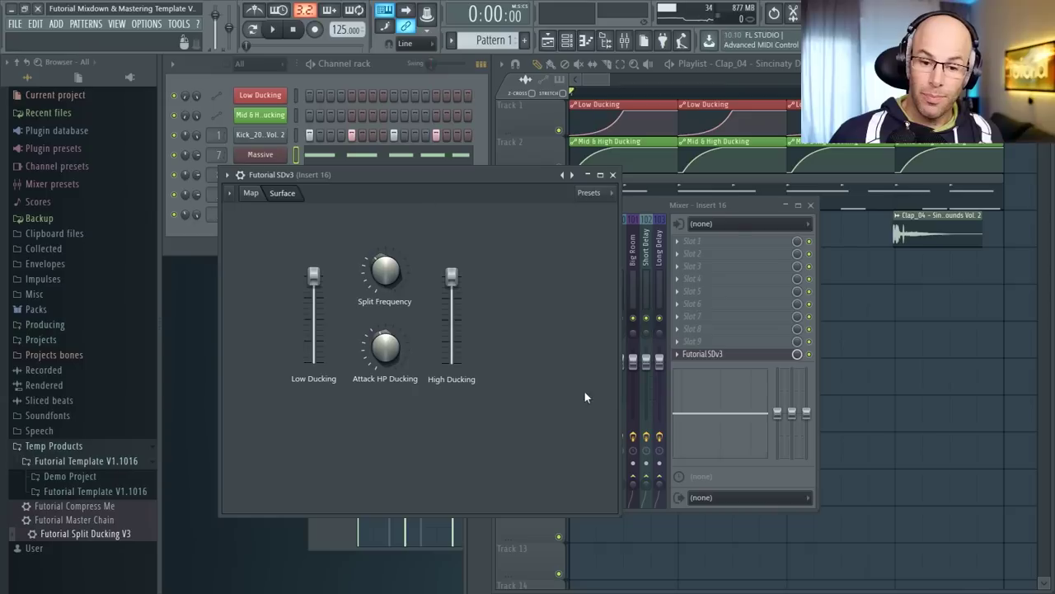
# - Link the High Ducking fader of Insert 16's Futorial SDv3 to the Mid & High Ducking automation clip as internal controller
pyautogui.rightClick(459, 280)
pyautogui.click(496, 393)
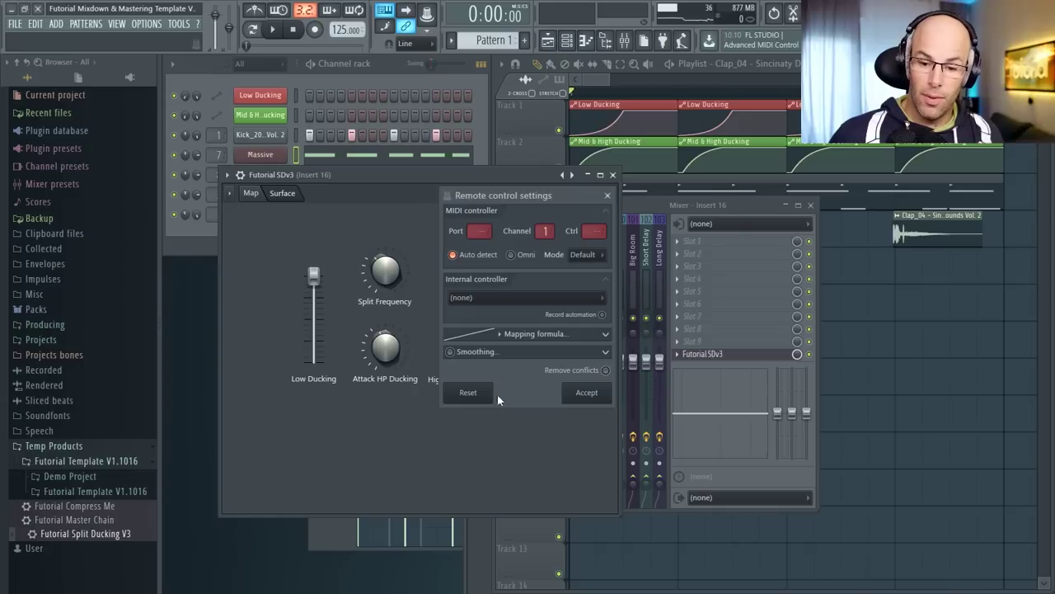
pyautogui.click(512, 299)
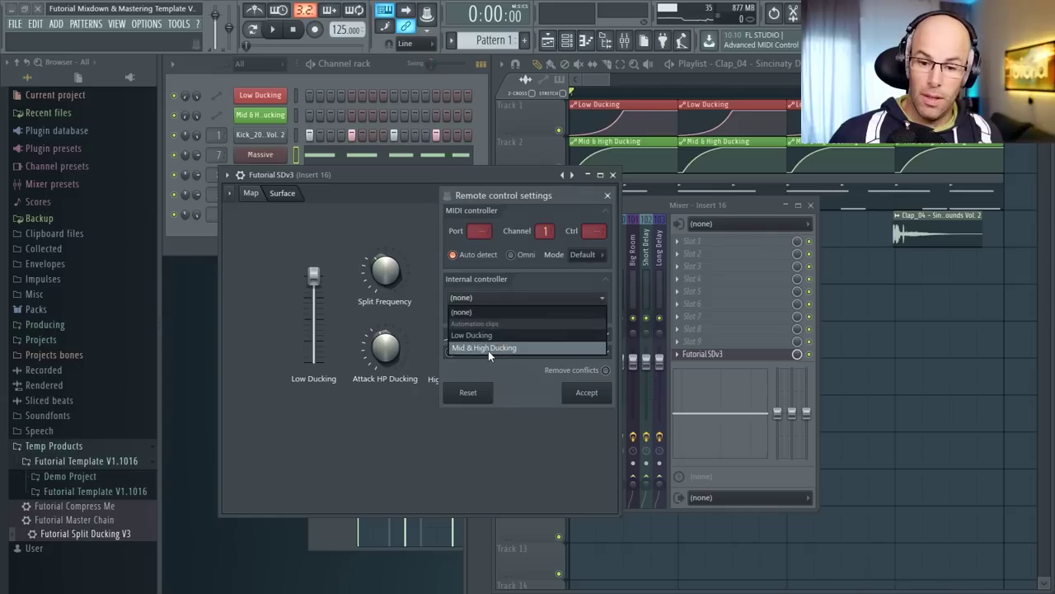
pyautogui.click(486, 347)
pyautogui.click(587, 393)
# - Straighten the Mid & High Ducking automation curve in the playlist, watch both faders during playback, and close Insert 16's Futorial SDv3
pyautogui.press('space')
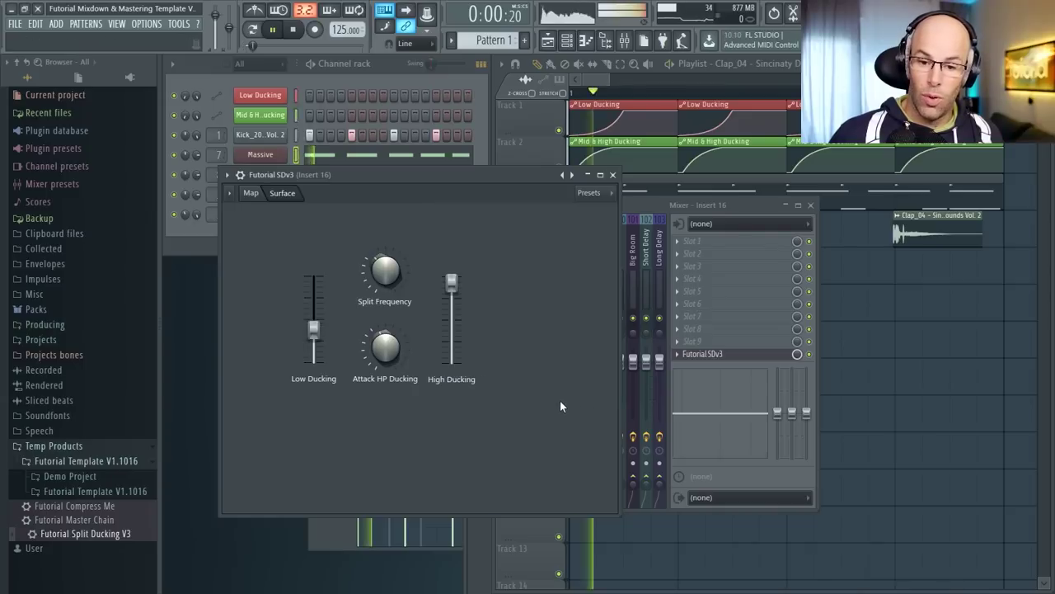
pyautogui.click(593, 153)
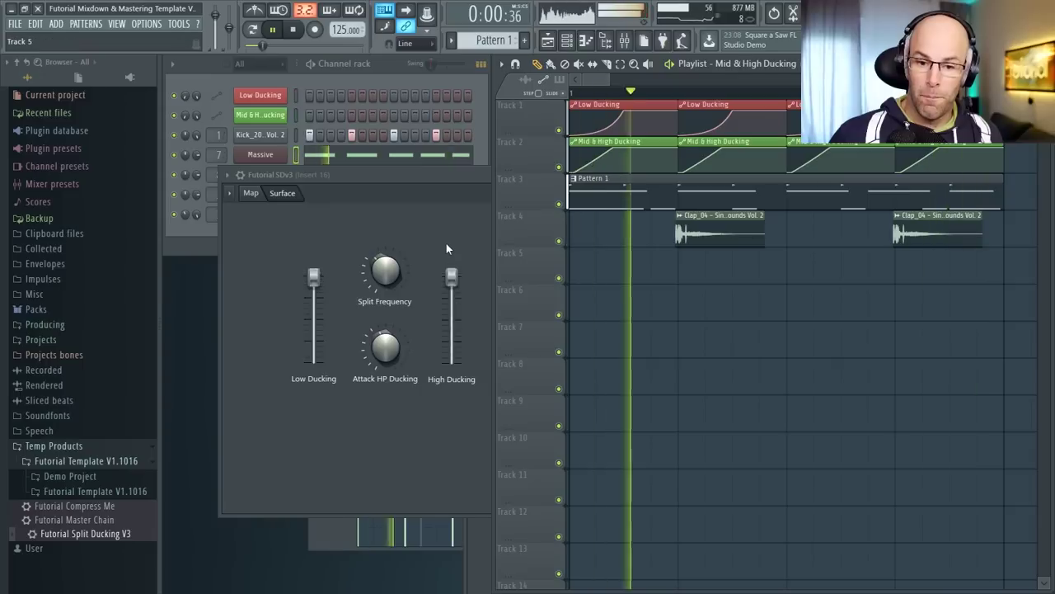
pyautogui.click(447, 248)
pyautogui.press('space')
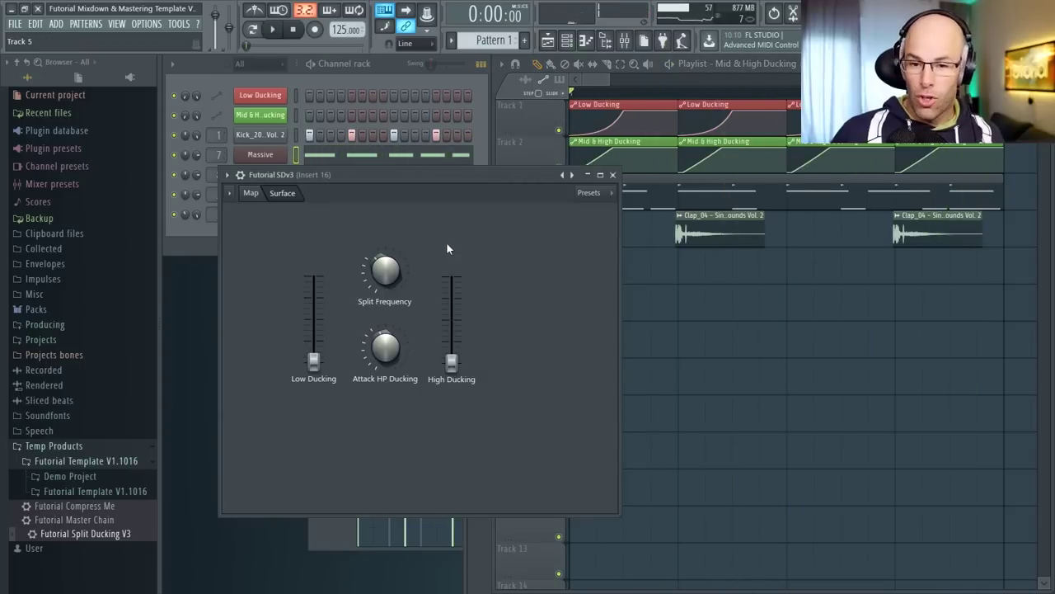
pyautogui.click(613, 175)
# - Compare the effect slots of the Small Room, Big Room, Short Delay and Long Delay send tracks in the mixer
pyautogui.click(416, 212)
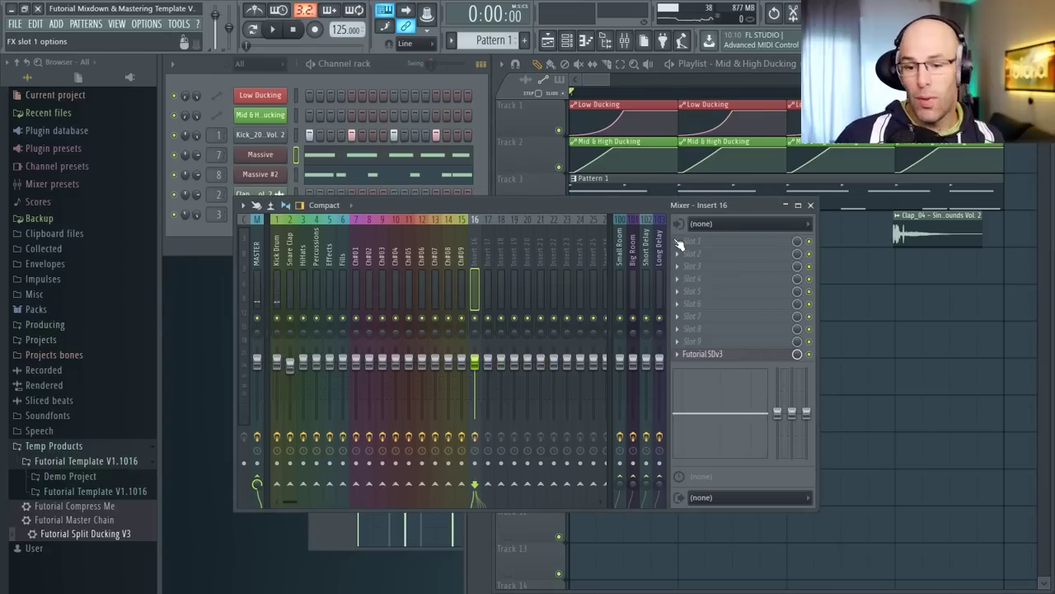
pyautogui.click(621, 247)
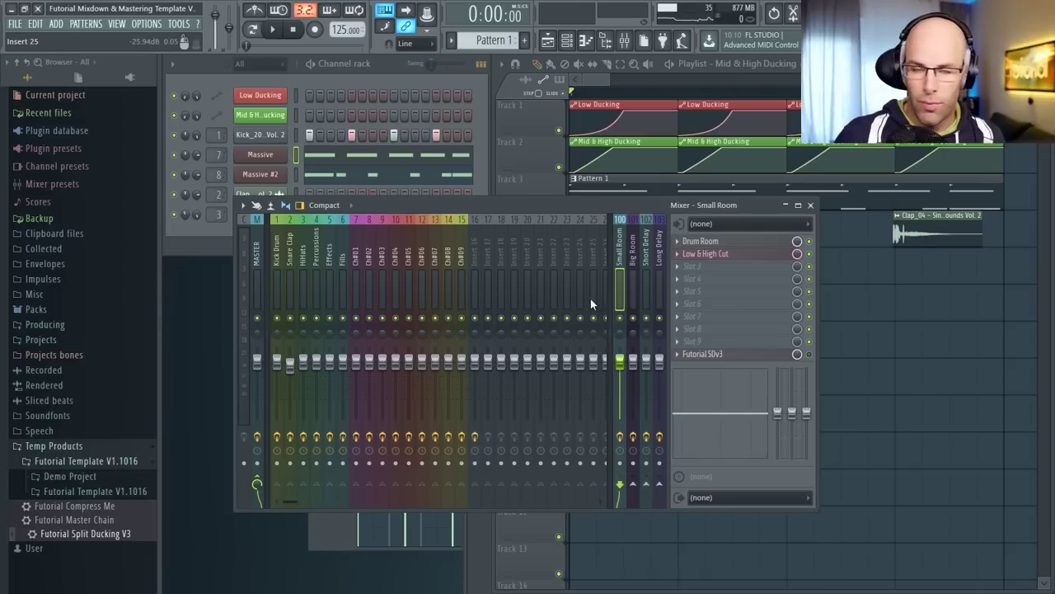
pyautogui.click(634, 261)
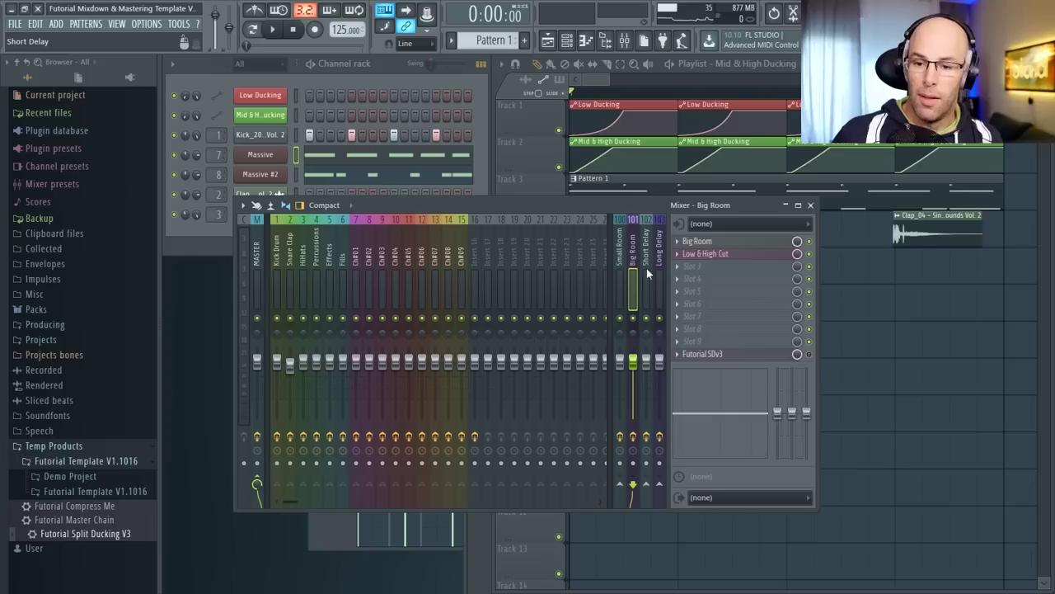
pyautogui.click(647, 268)
pyautogui.click(659, 264)
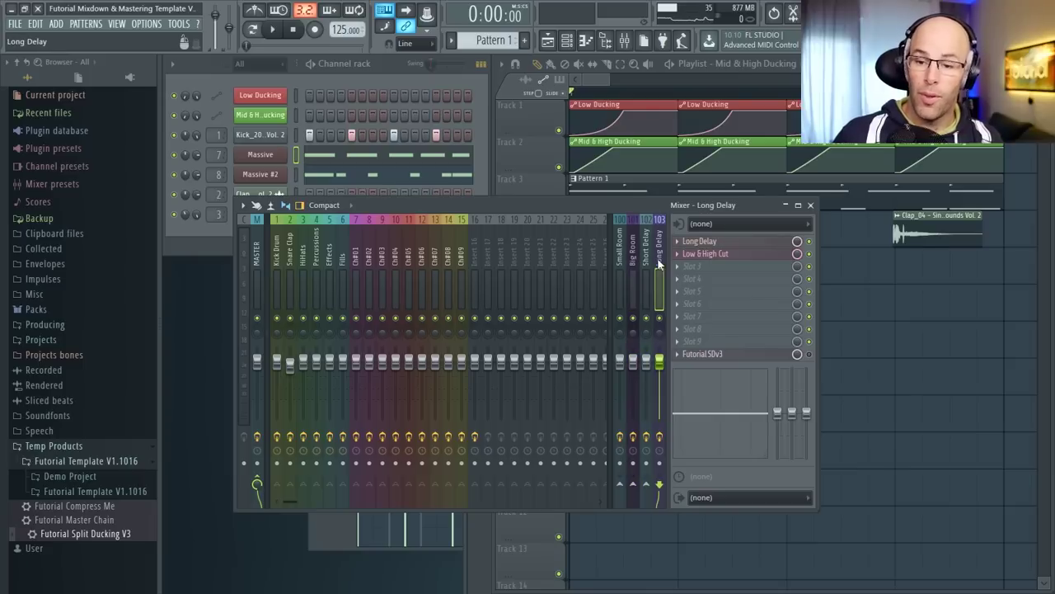
pyautogui.click(622, 257)
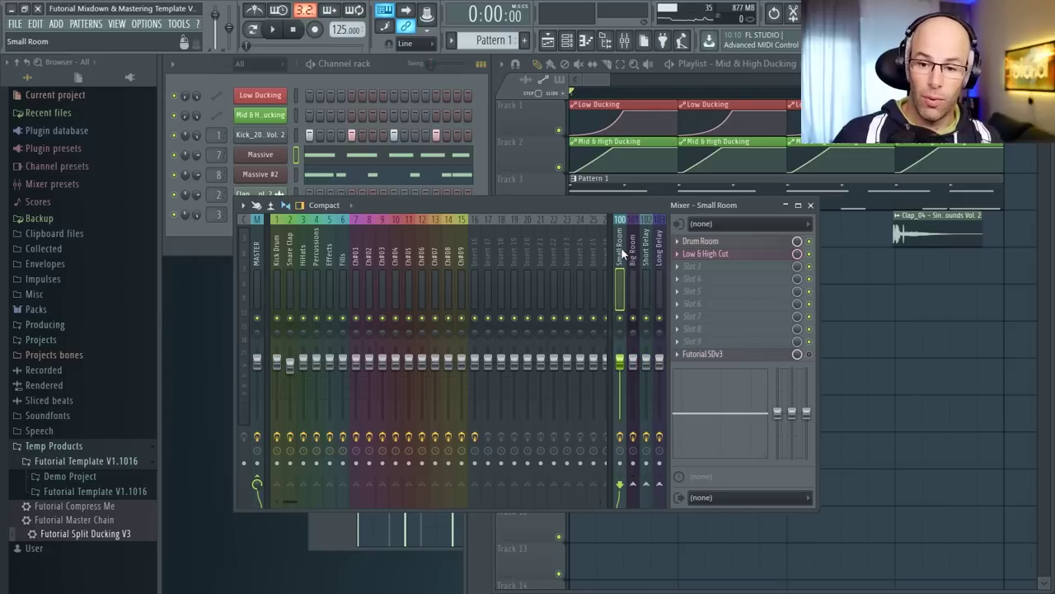
# - Solo the Ch#02 mixer track, play the loop briefly and select Ch#02
pyautogui.rightClick(369, 318)
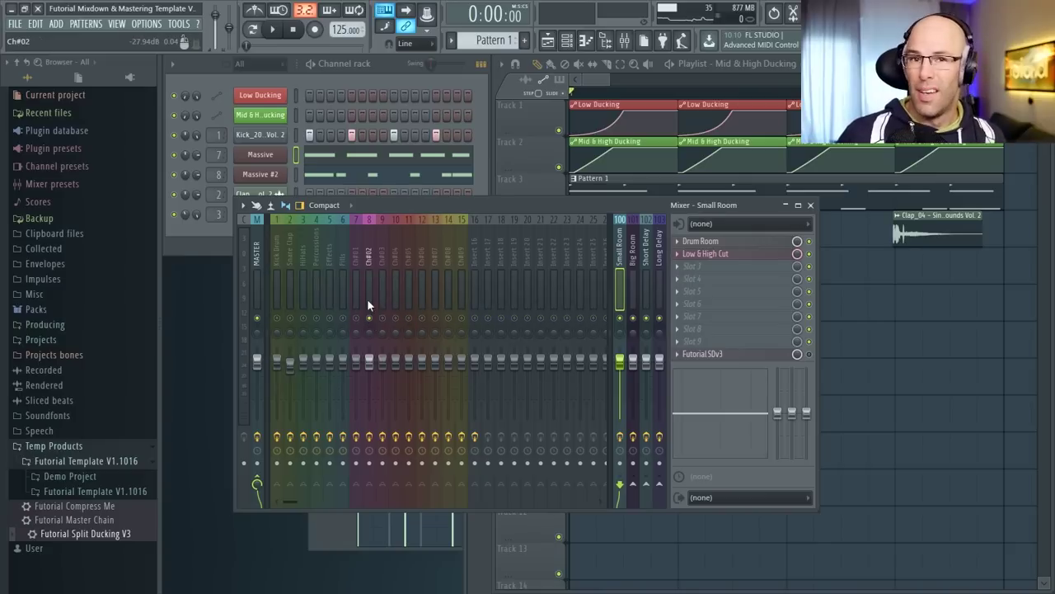
pyautogui.press('space')
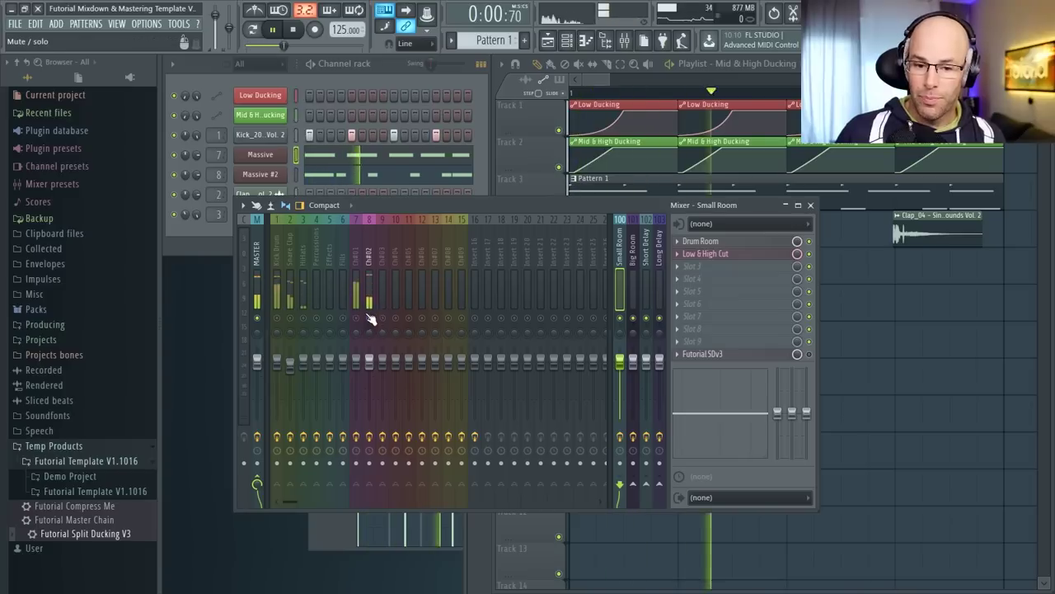
pyautogui.click(371, 247)
pyautogui.press('space')
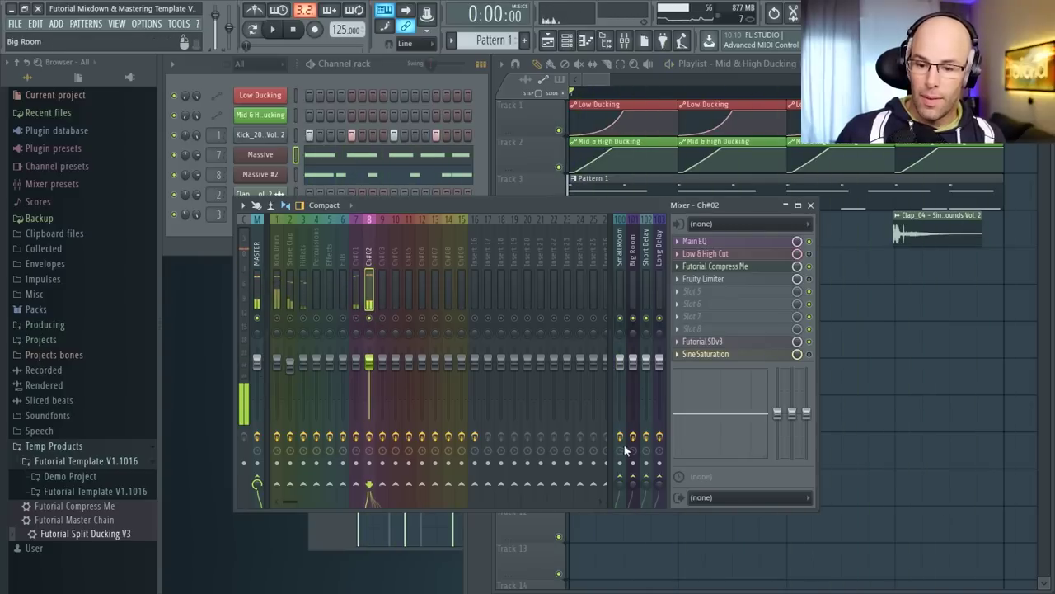
# - Send Ch#02 to the Big Room track during playback and set the send level to about 48%
pyautogui.press('space')
pyautogui.click(634, 486)
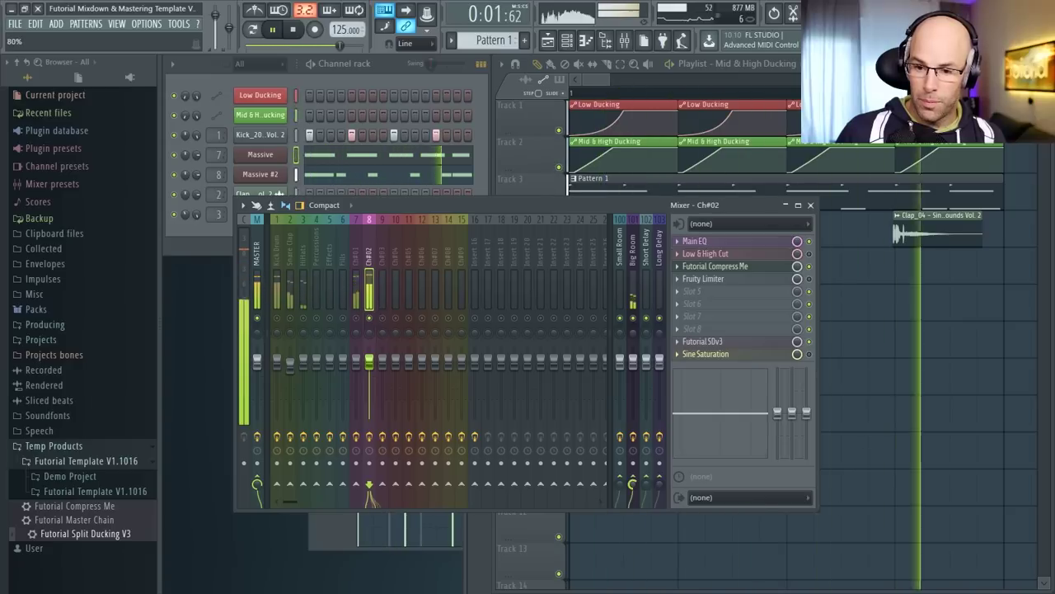
pyautogui.moveTo(633, 484); pyautogui.dragTo(633, 510)
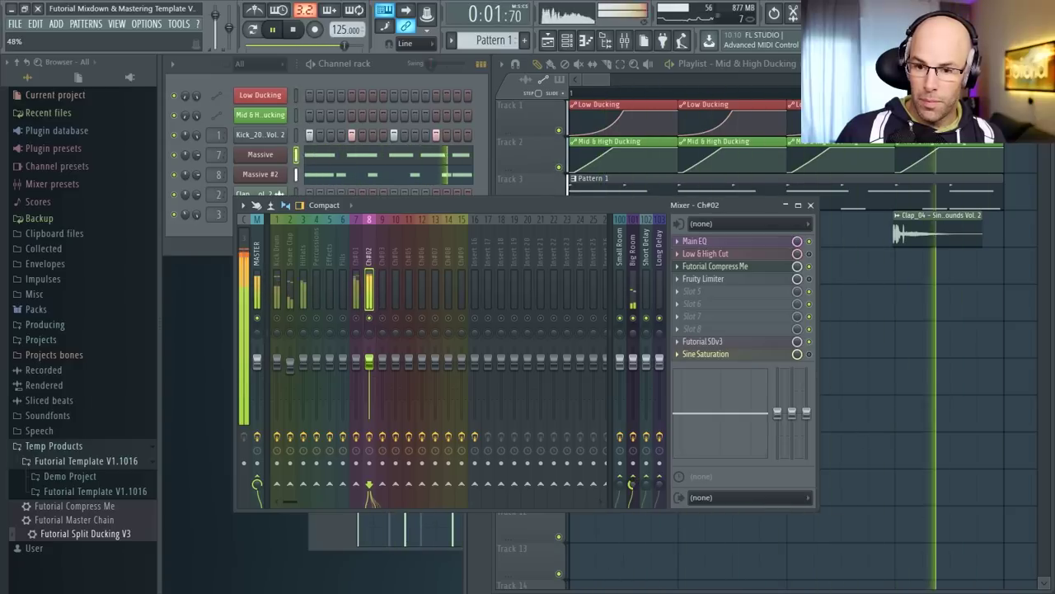
# - View the reverb plugin on the Big Room track while playing the loop, and close it
pyautogui.click(633, 254)
pyautogui.press('space')
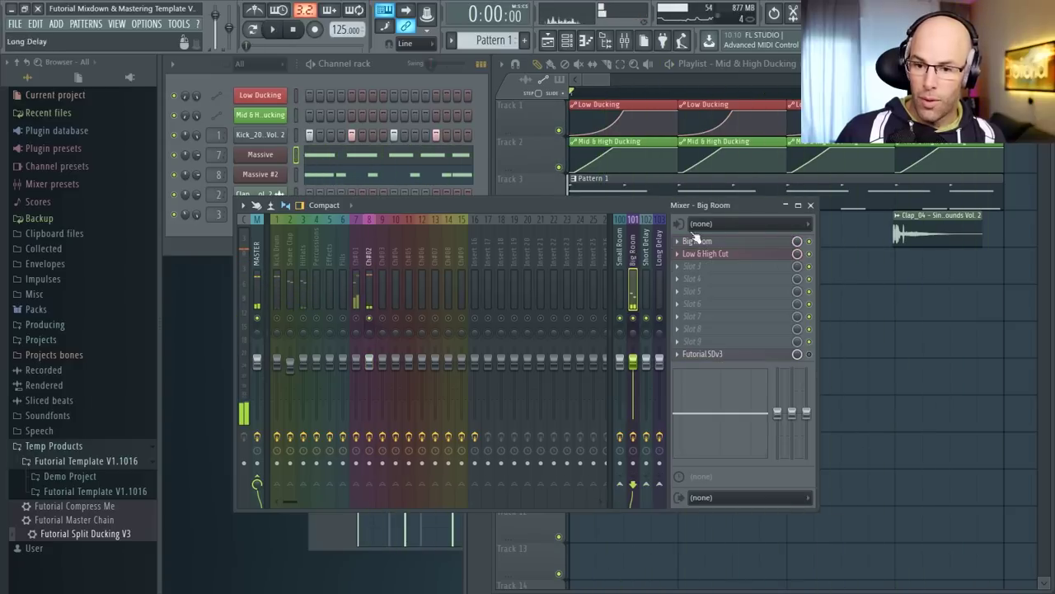
pyautogui.click(711, 242)
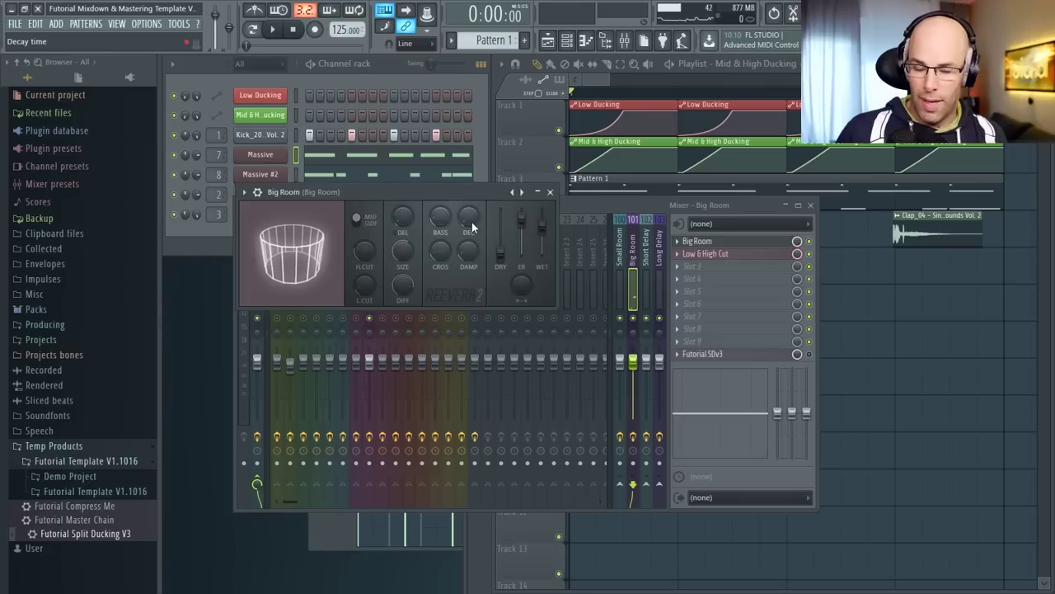
pyautogui.press('space')
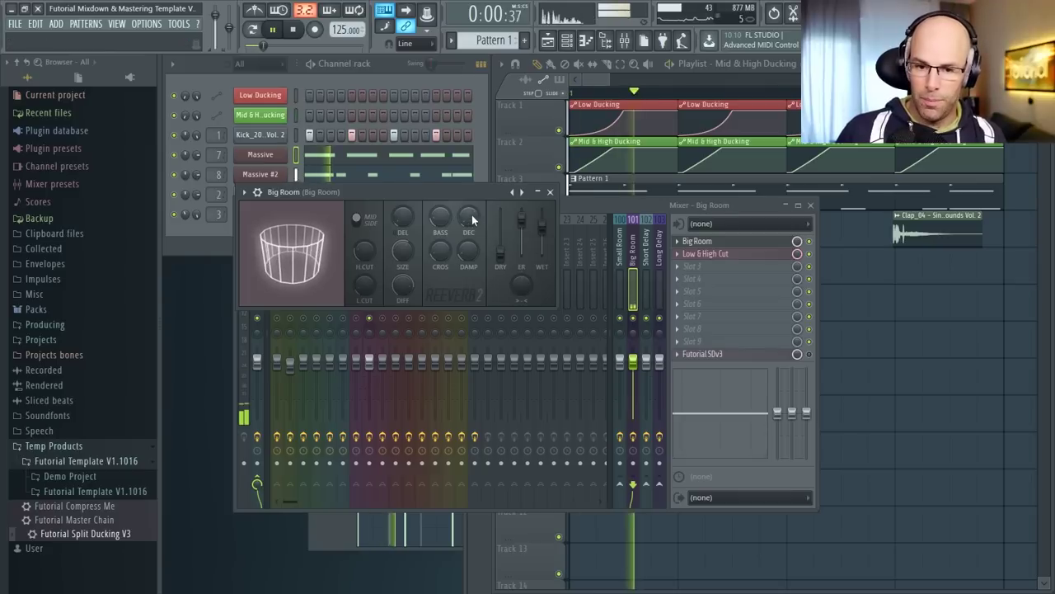
pyautogui.click(550, 191)
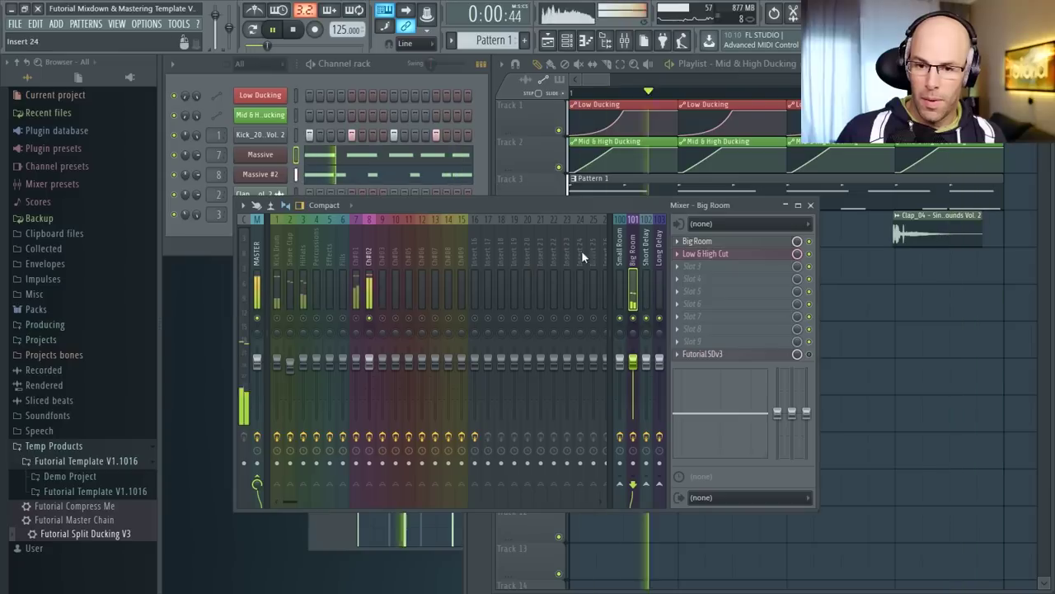
pyautogui.press('space')
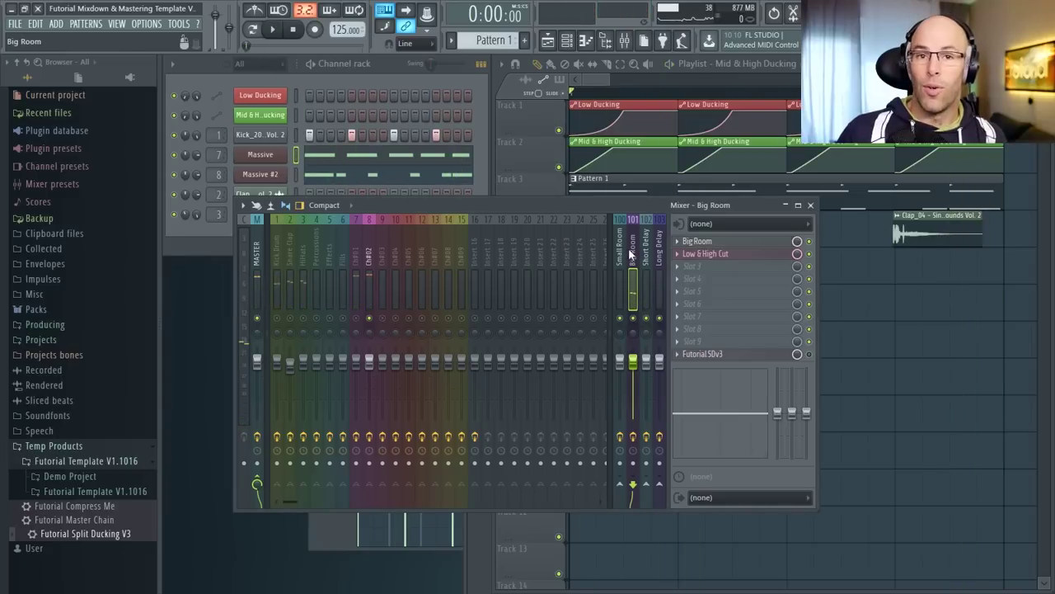
# - Enable Futorial SDv3 in slot 10 of the Big Room track and check its ducking faders while playing the loop
pyautogui.click(757, 357)
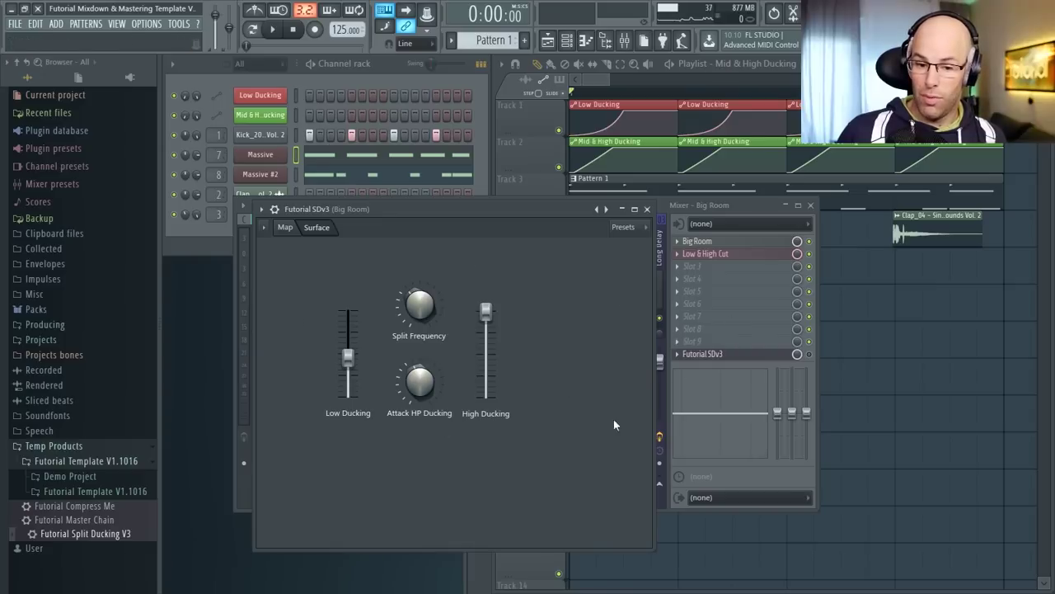
pyautogui.click(749, 354)
pyautogui.click(748, 354)
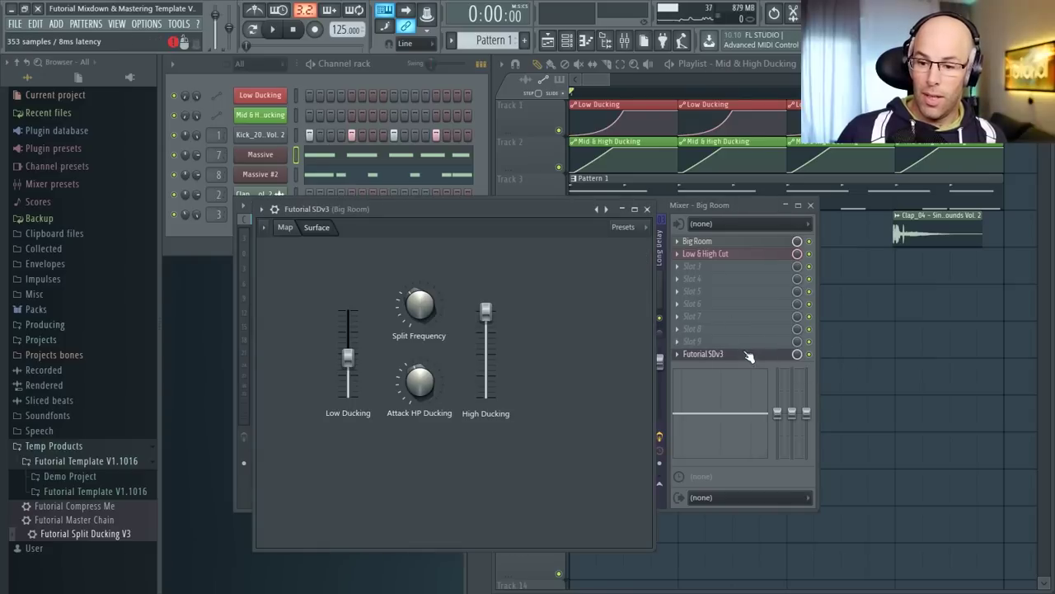
pyautogui.press('space')
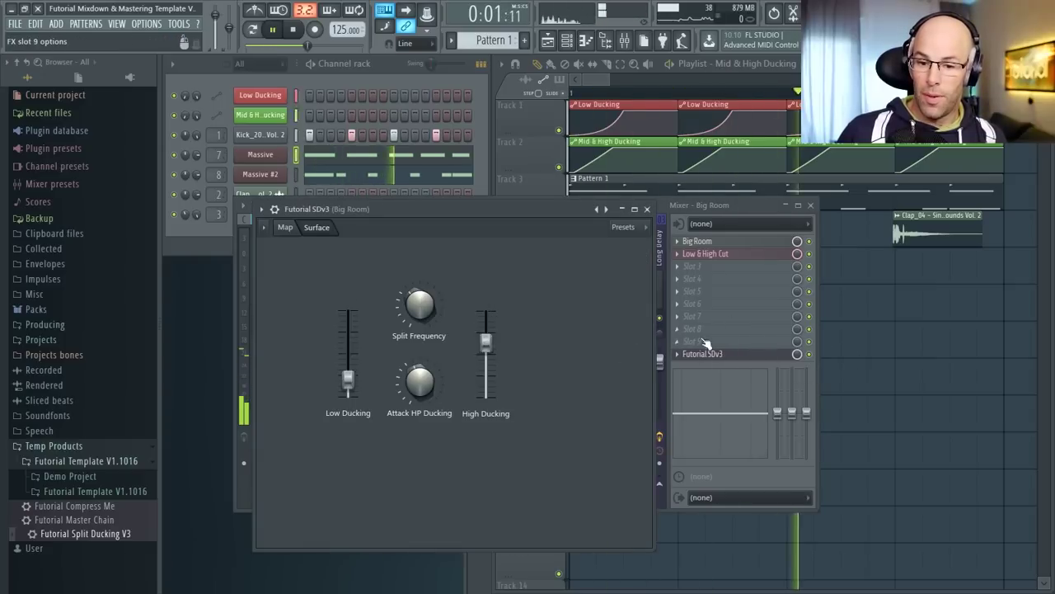
pyautogui.click(648, 210)
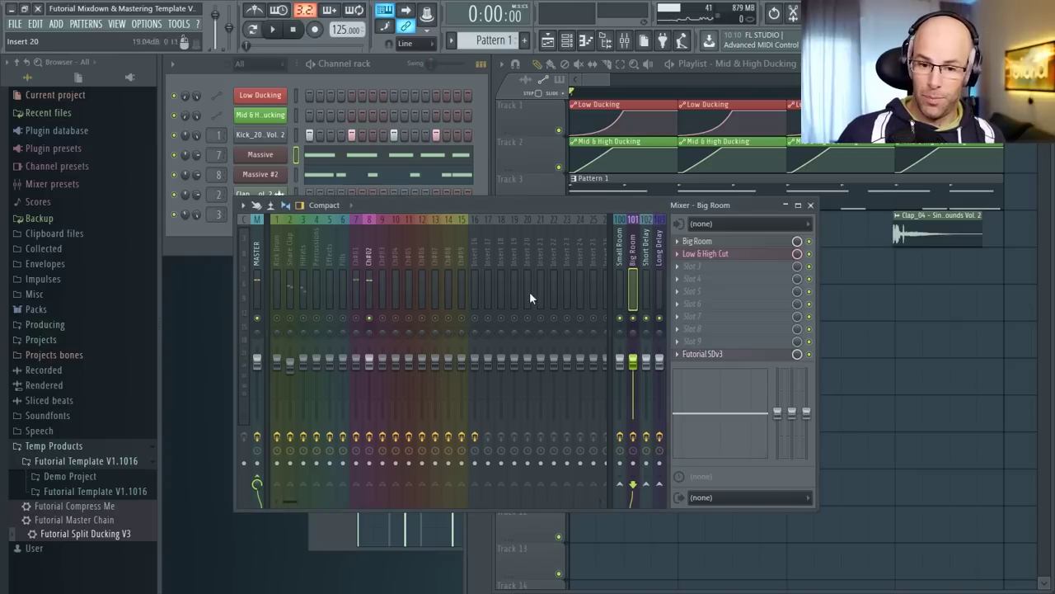
pyautogui.click(709, 353)
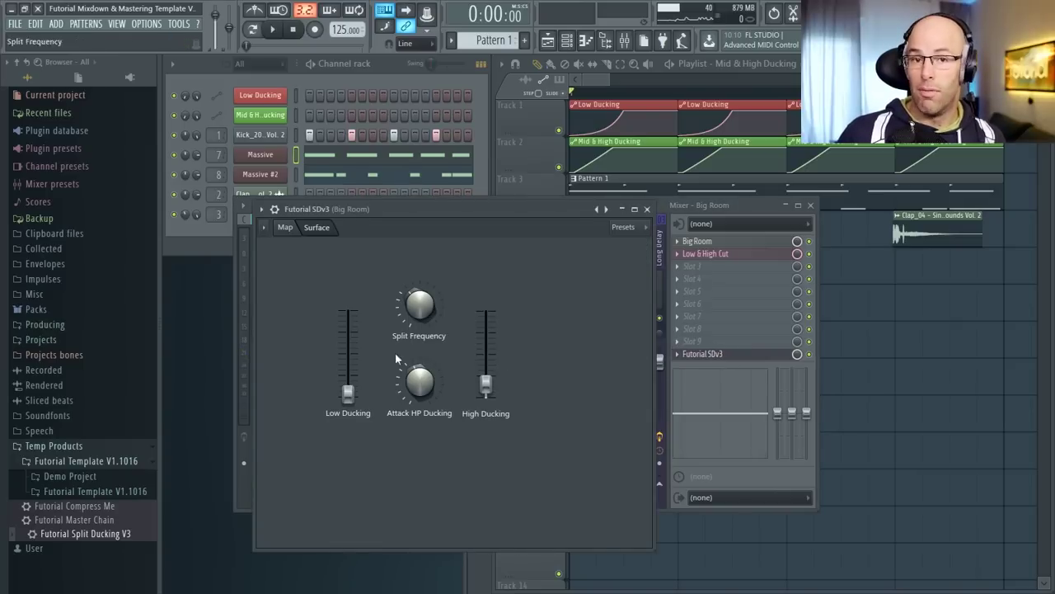
pyautogui.press('space')
pyautogui.click(647, 209)
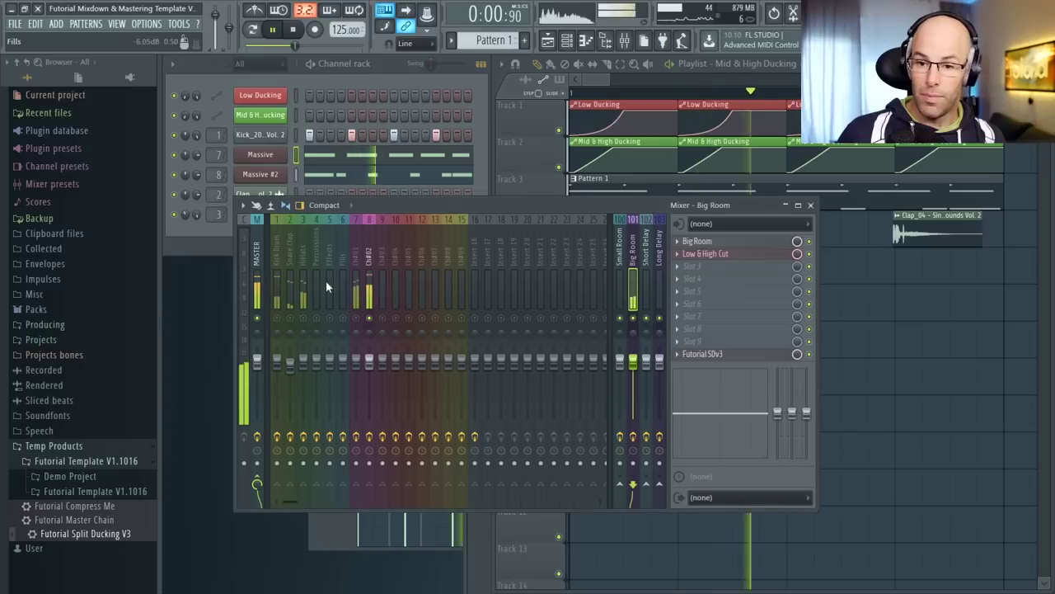
# - Unmute the Kick Drum and Snare Clap mixer tracks while keeping HiHats muted
pyautogui.click(290, 319)
pyautogui.click(304, 318)
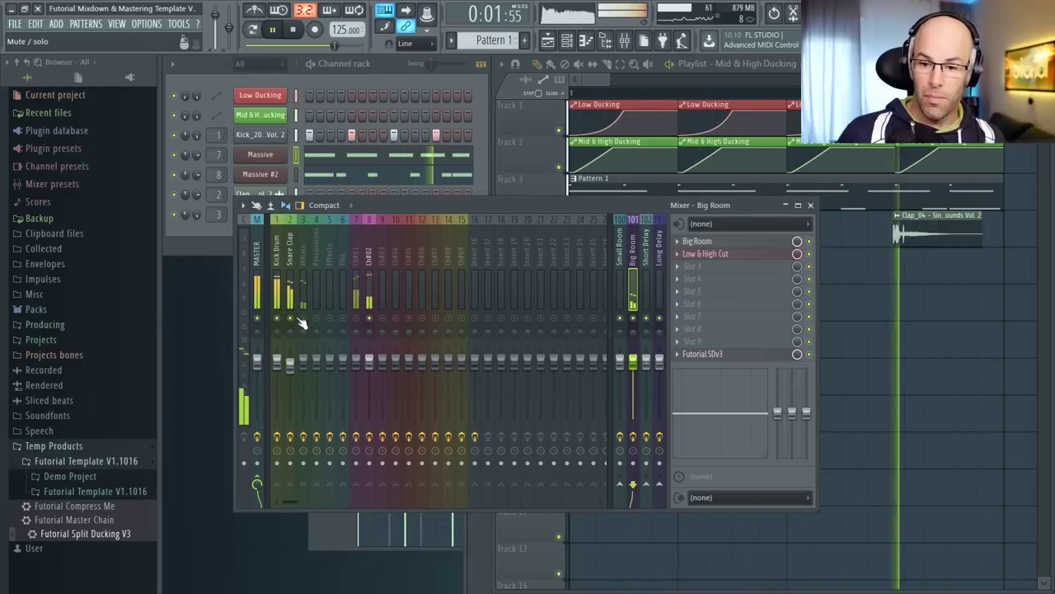
pyautogui.click(303, 318)
# - Send Ch#02 to the Long Delay track, check that track's effect slots, and raise the send level during playback
pyautogui.click(366, 245)
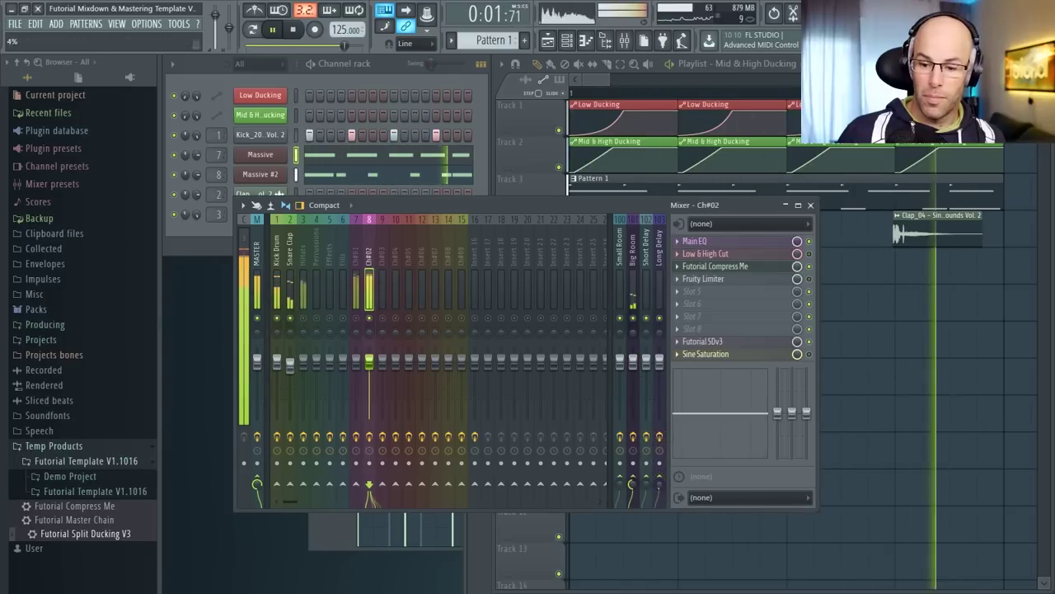
pyautogui.moveTo(659, 485); pyautogui.dragTo(659, 475)
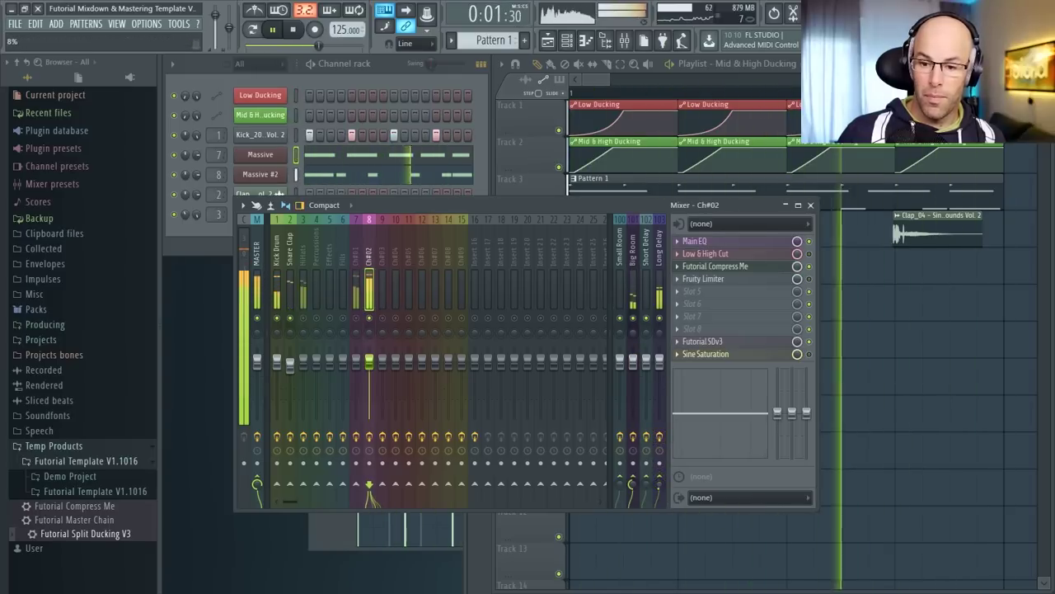
pyautogui.click(659, 257)
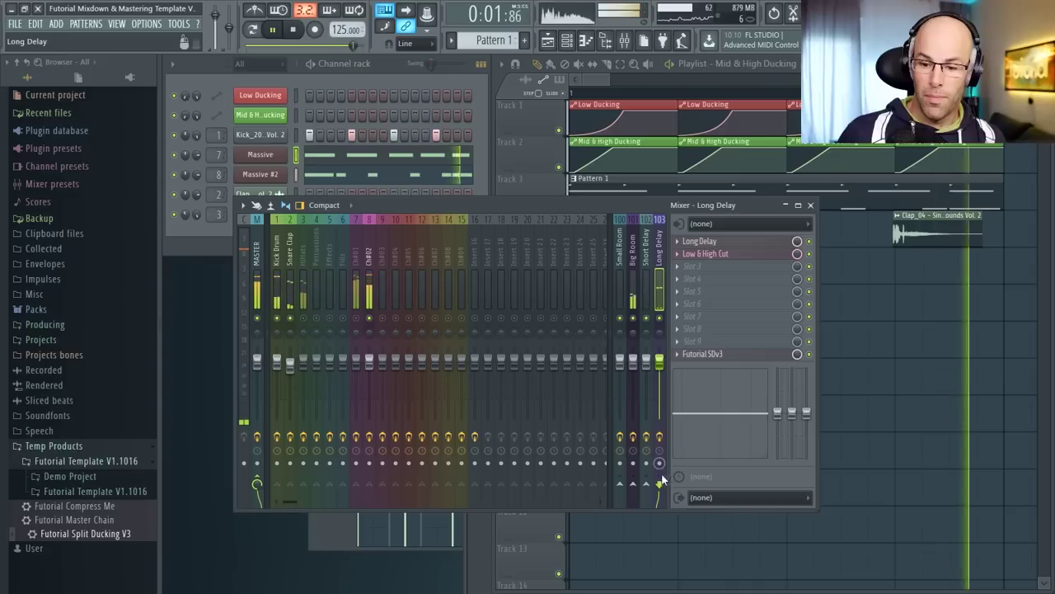
pyautogui.click(366, 250)
pyautogui.moveTo(660, 484); pyautogui.dragTo(660, 463)
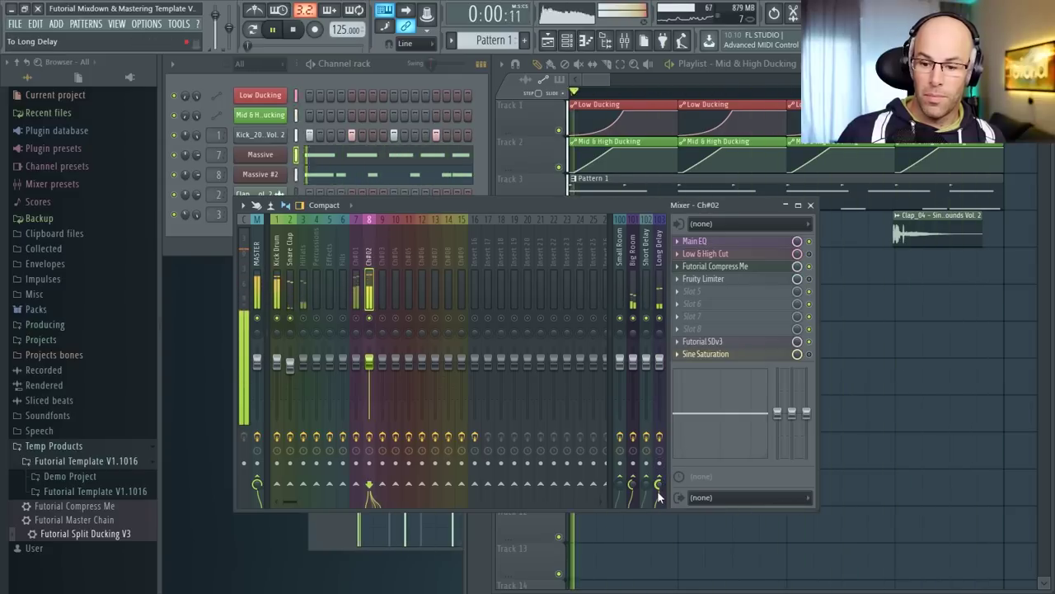
# - View the Massive #2 synth, unmute Ch#01, and show the Voicing page of the Massive synth on Ch#01
pyautogui.click(263, 175)
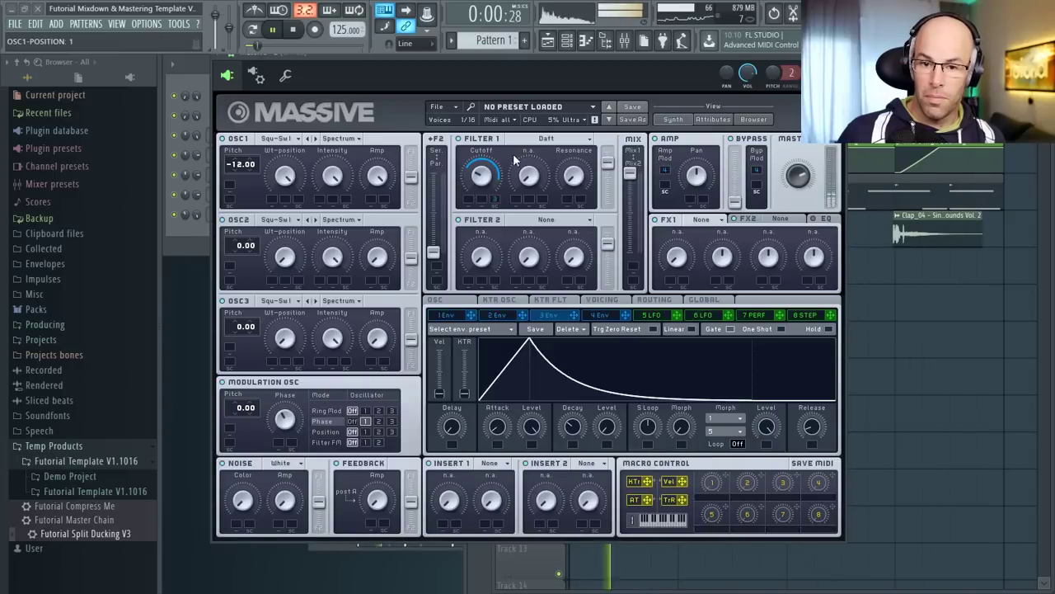
pyautogui.click(836, 55)
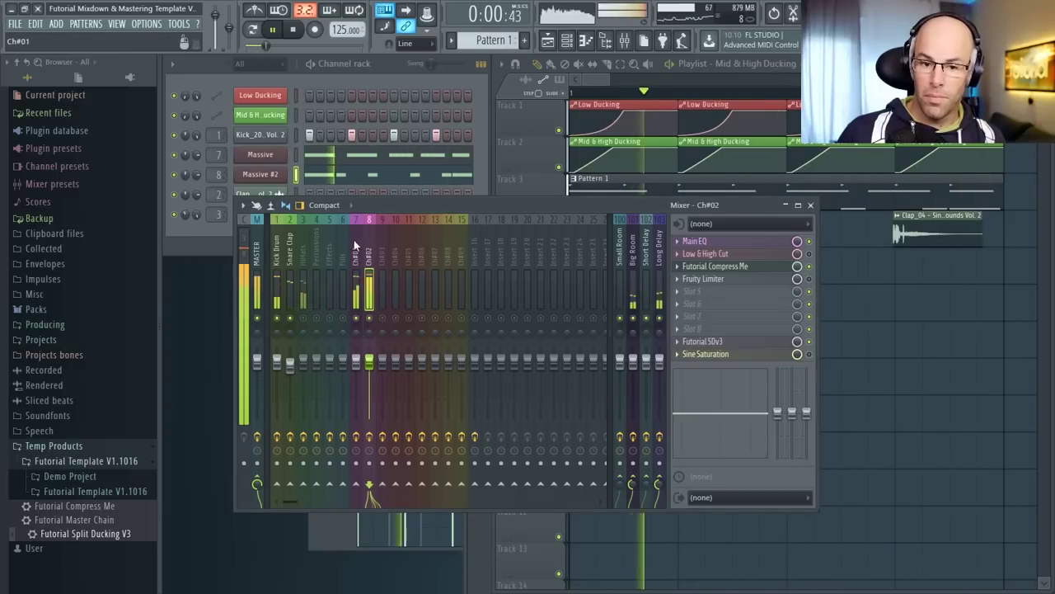
pyautogui.click(259, 154)
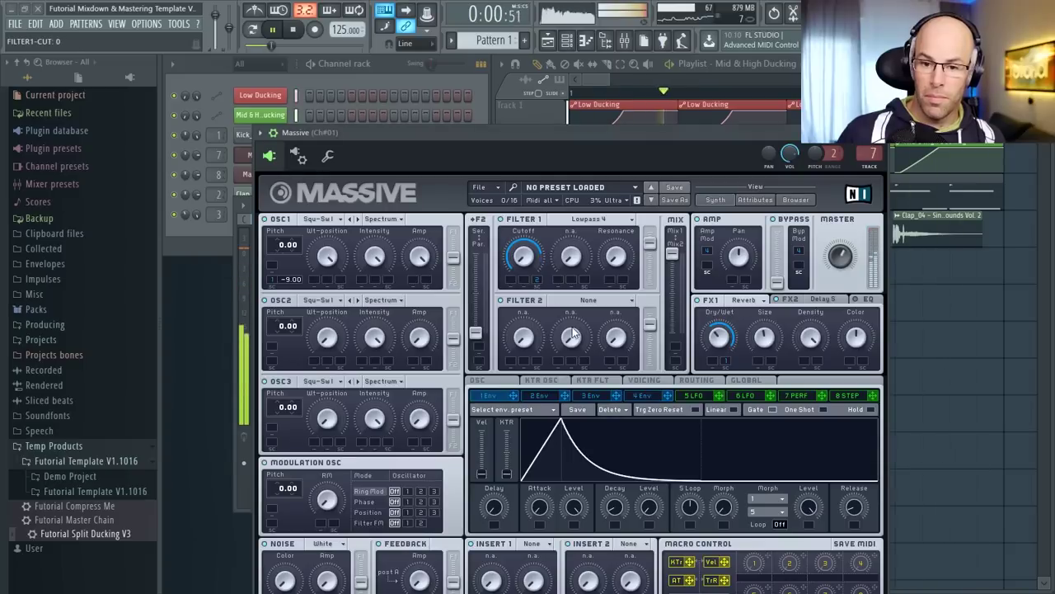
pyautogui.click(643, 381)
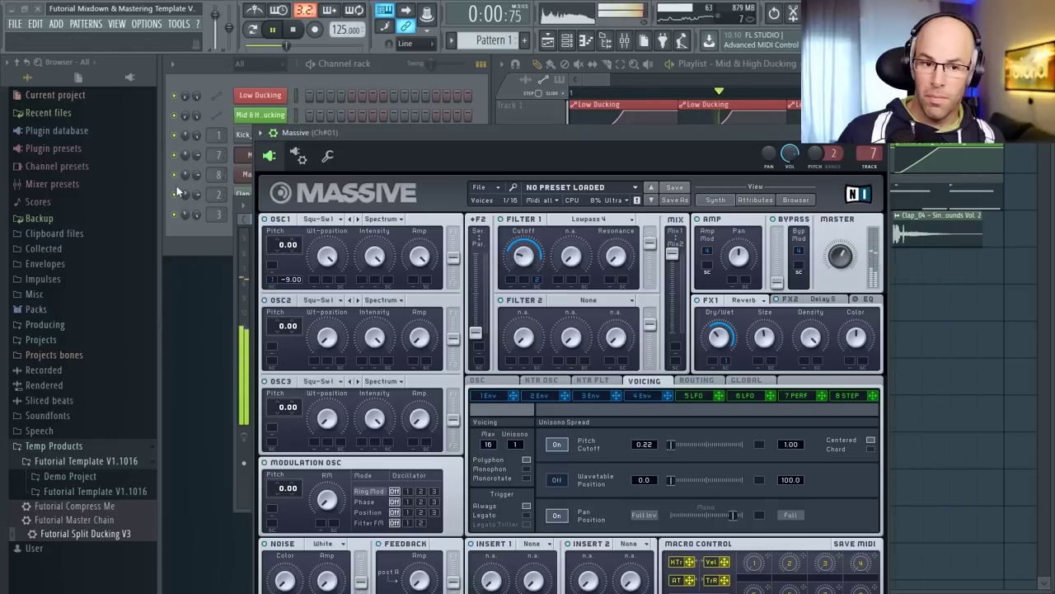
# - Unmute all remaining mixer tracks, including HiHats, Percussions, Effects and Fills, while the loop plays
pyautogui.click(378, 68)
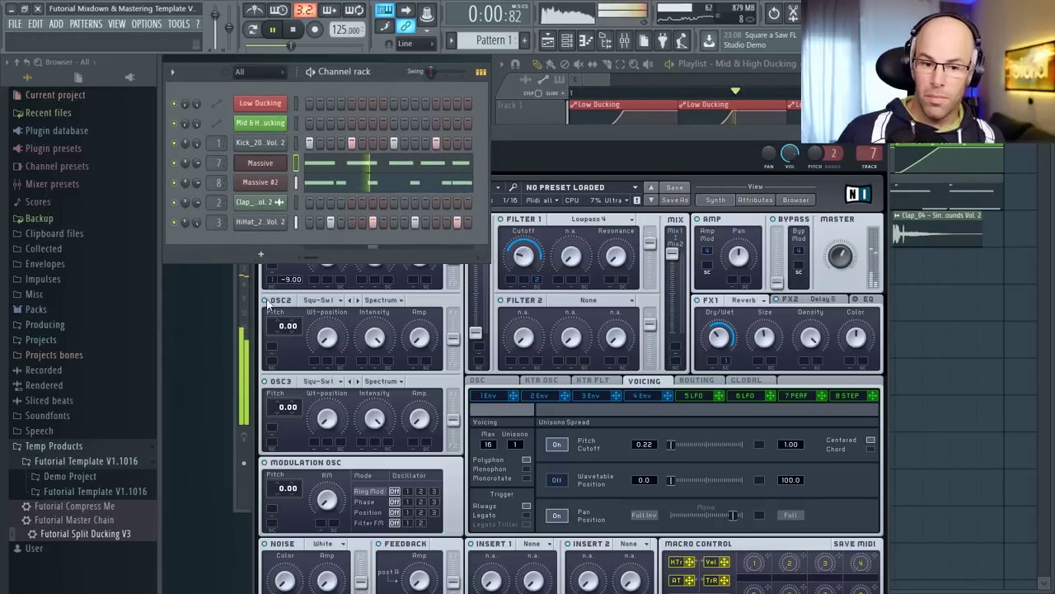
pyautogui.press('F9')
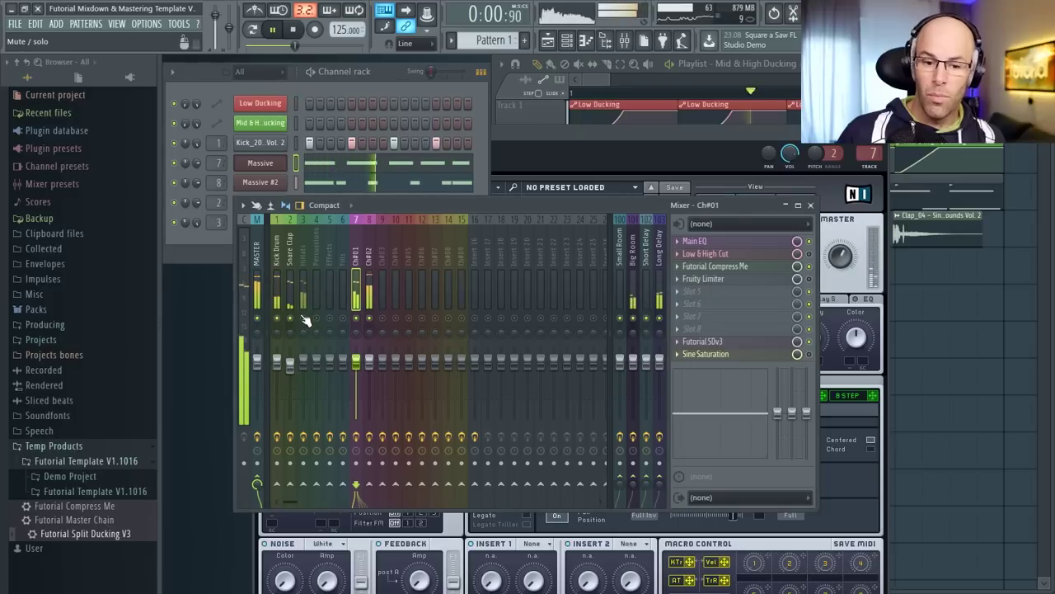
pyautogui.rightClick(304, 318)
pyautogui.rightClick(303, 319)
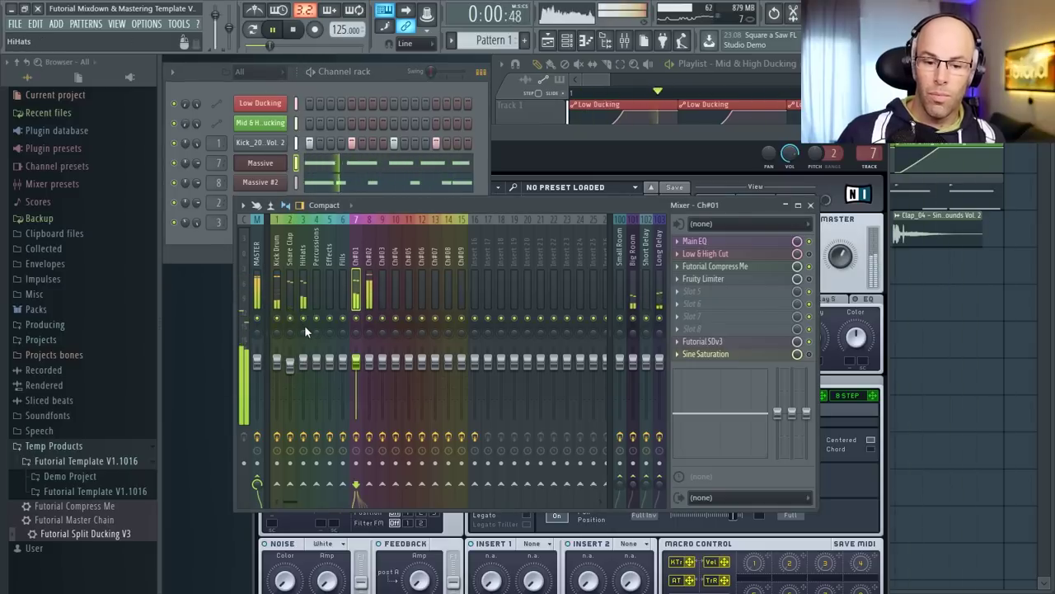
# - Stop playback and load Edison into effect slot 10 of the MASTER mixer track
pyautogui.click(255, 272)
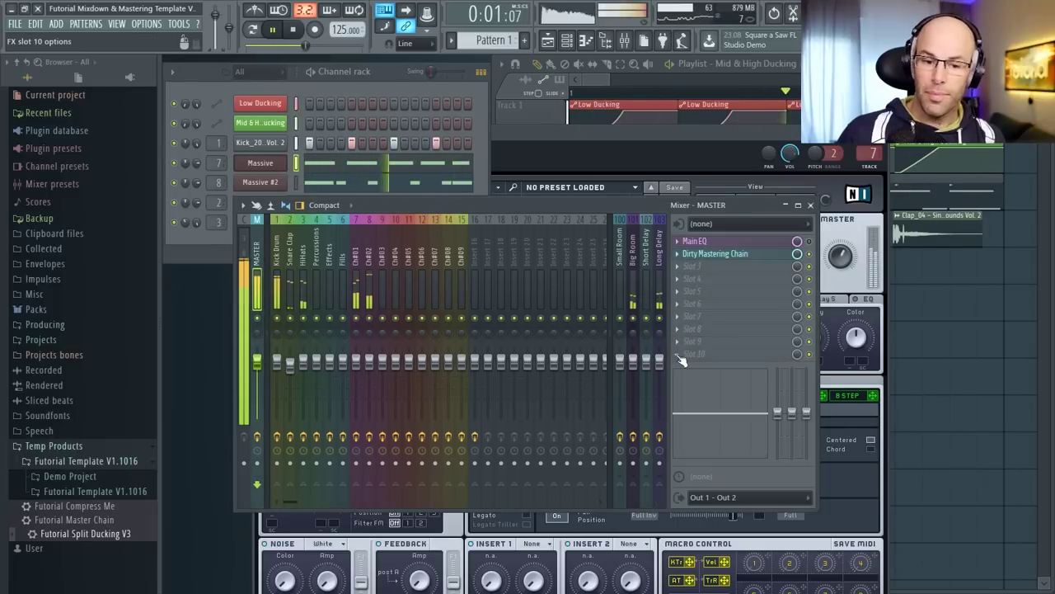
pyautogui.press('space')
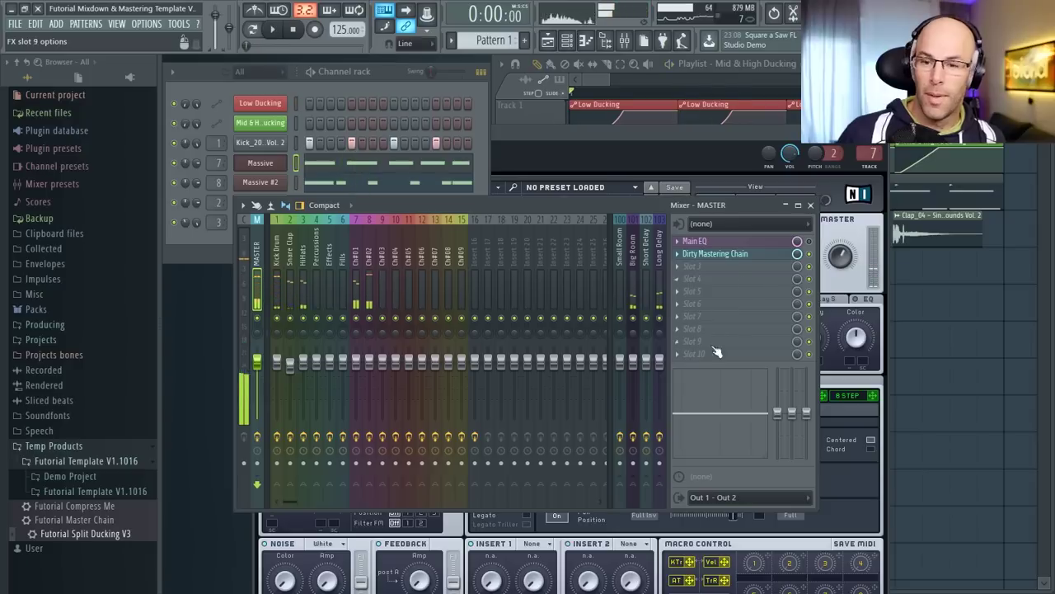
pyautogui.click(678, 355)
pyautogui.moveTo(693, 324)
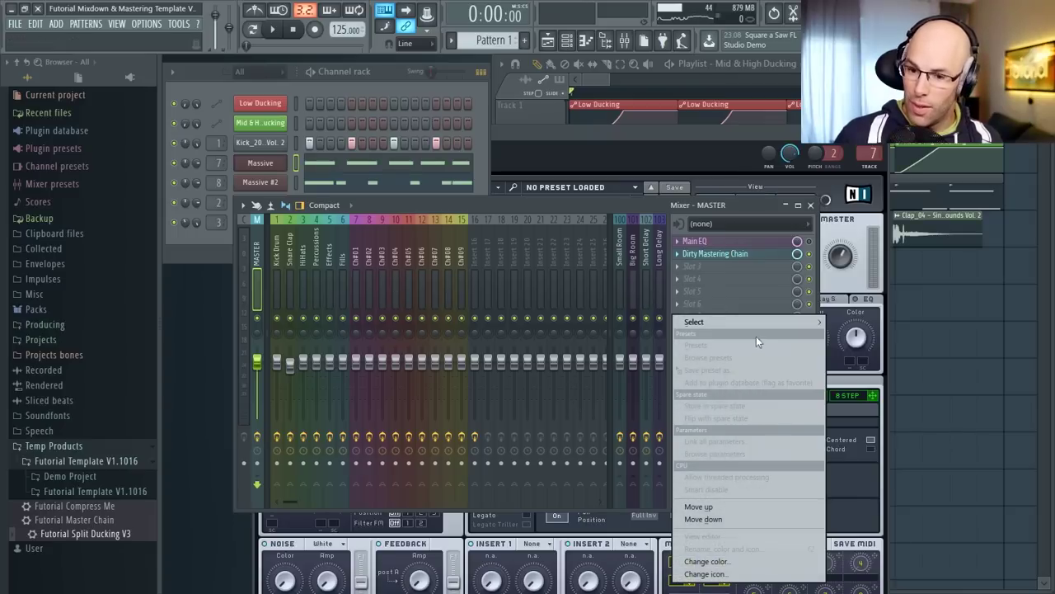
pyautogui.moveTo(754, 323)
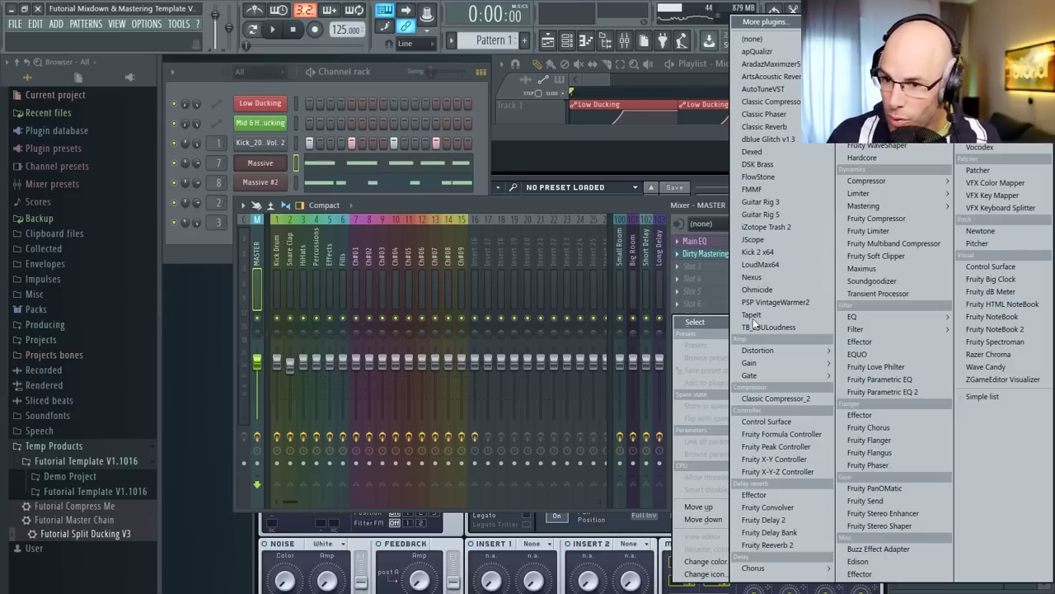
pyautogui.click(887, 564)
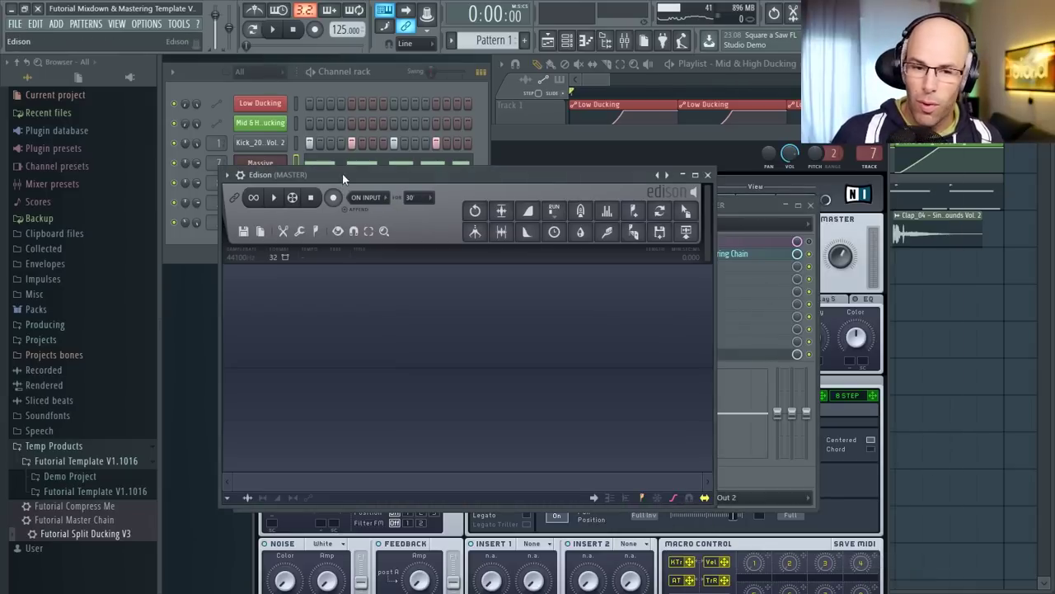
# - Record several seconds of the playing loop into Edison on the MASTER track, and stop recording and playback
pyautogui.moveTo(342, 173); pyautogui.dragTo(334, 190)
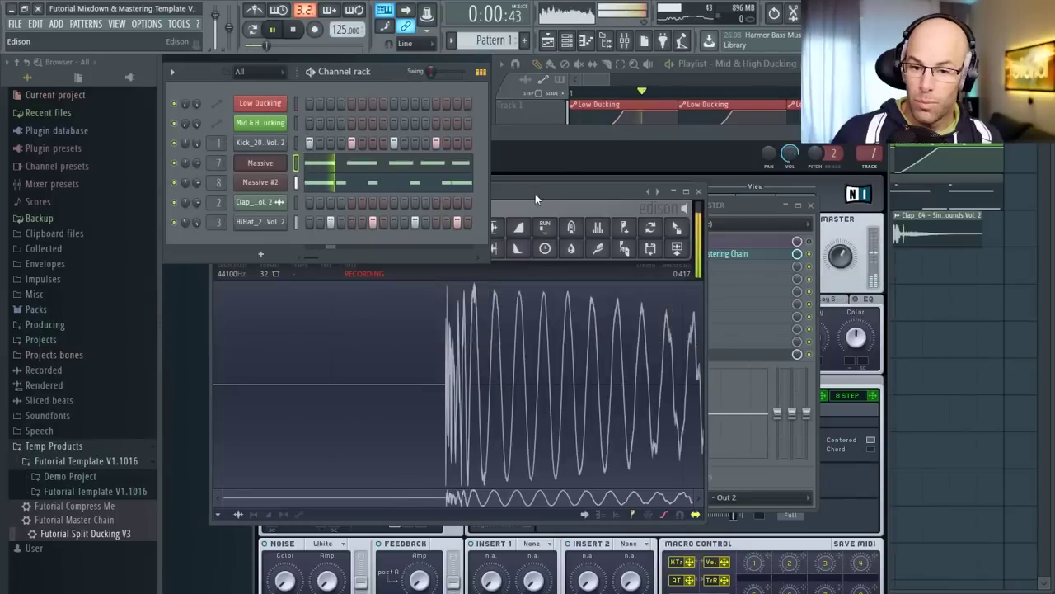
pyautogui.click(532, 195)
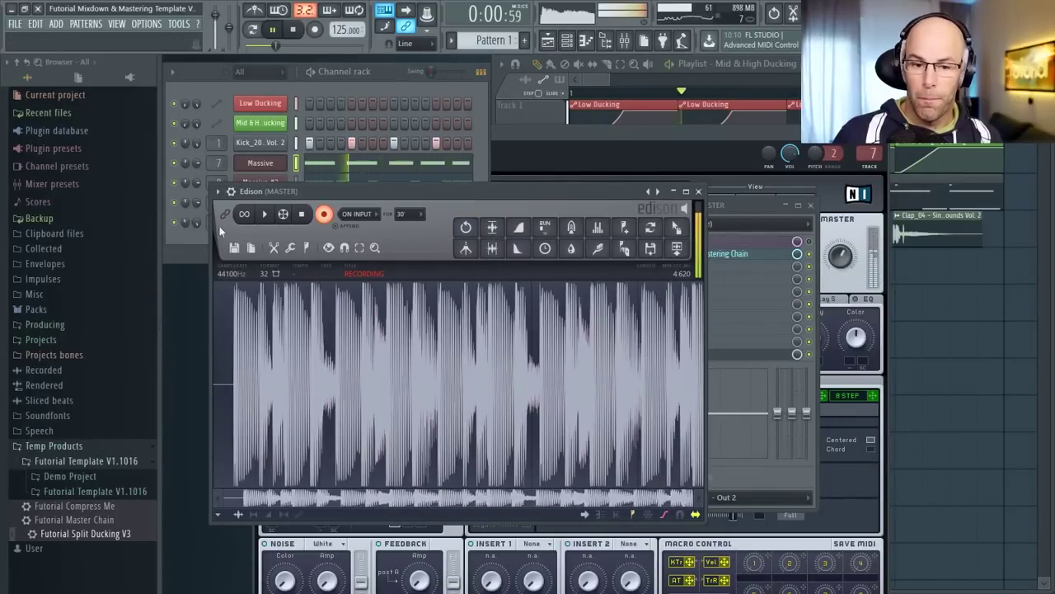
pyautogui.click(302, 216)
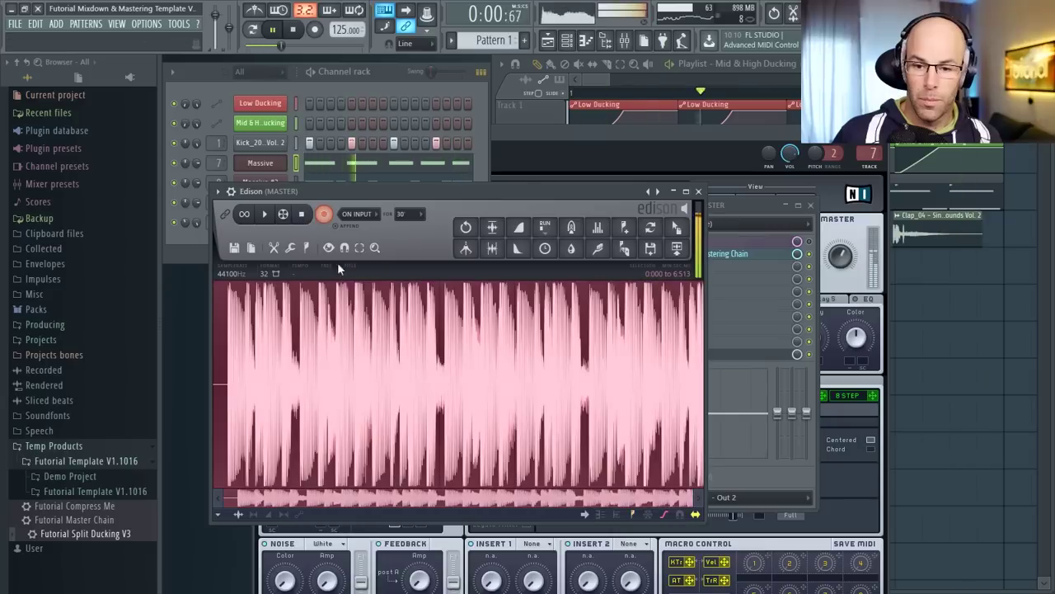
pyautogui.click(384, 69)
pyautogui.press('space')
# - Examine the recorded master waveform in Edison at several zoom levels, checking the peaks of the kick and the synth sections
pyautogui.scroll(3, 407, 358)
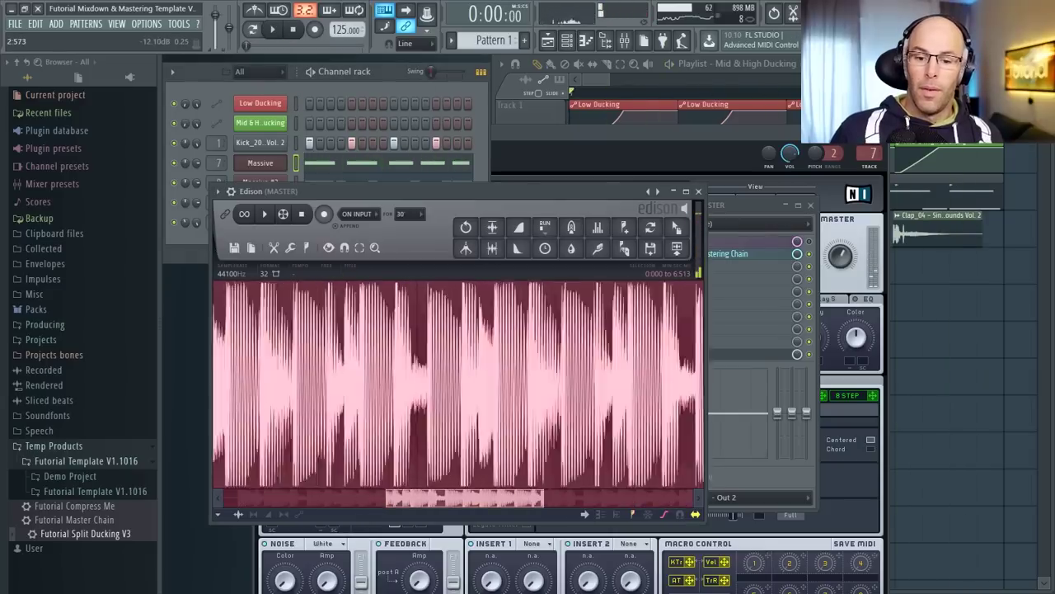
pyautogui.scroll(10, 457, 383)
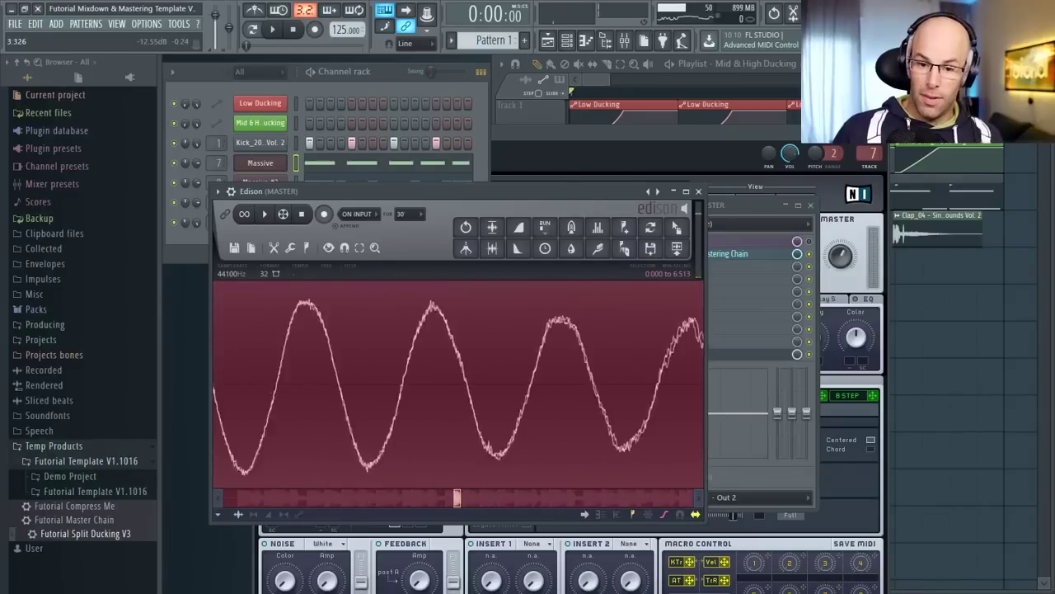
pyautogui.scroll(-5, 526, 410)
pyautogui.scroll(3, 526, 410)
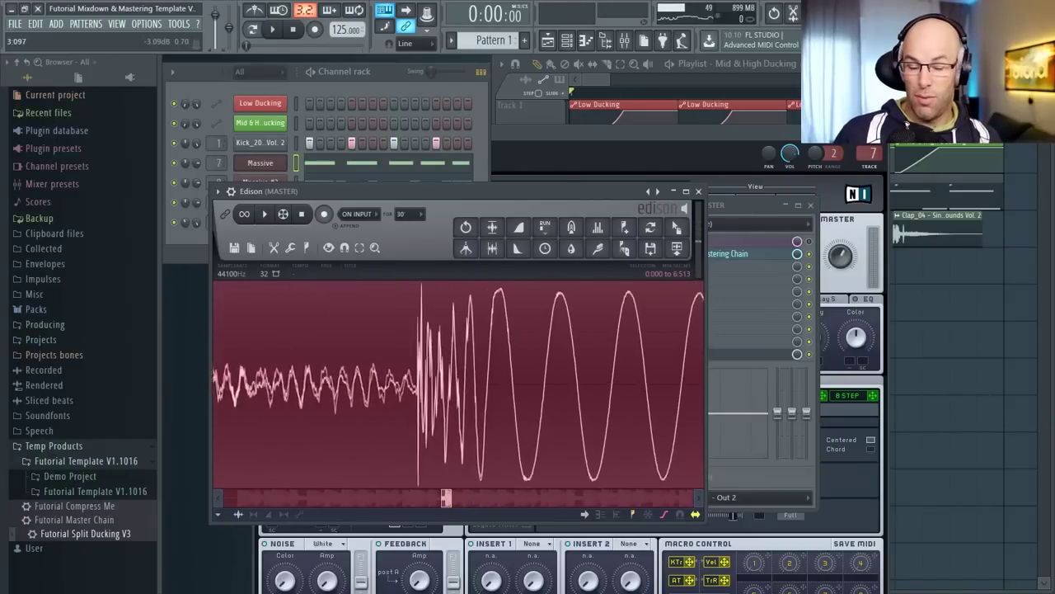
pyautogui.scroll(-8, 493, 317)
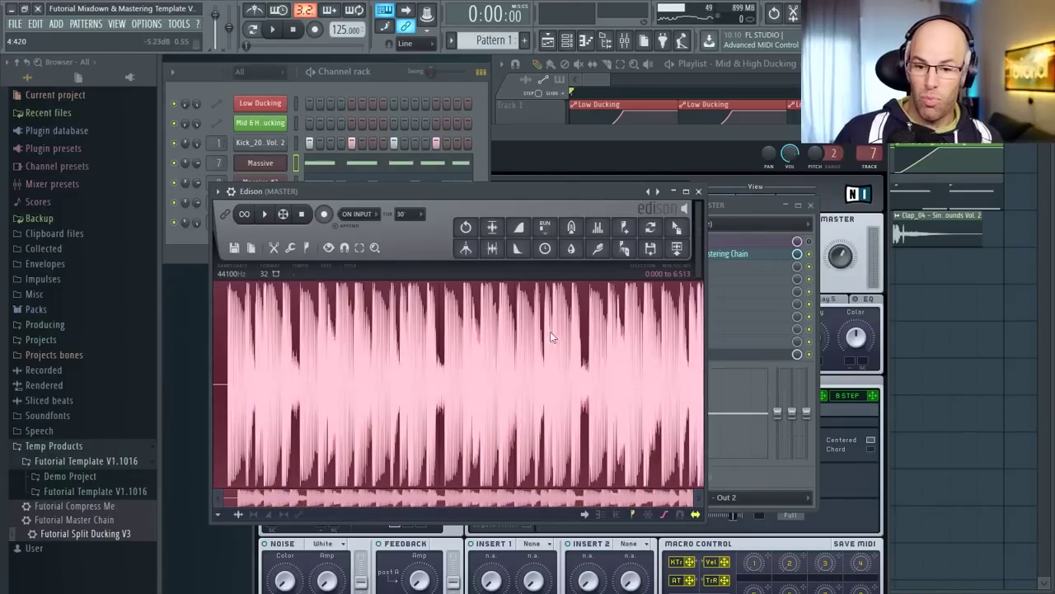
pyautogui.scroll(8, 552, 337)
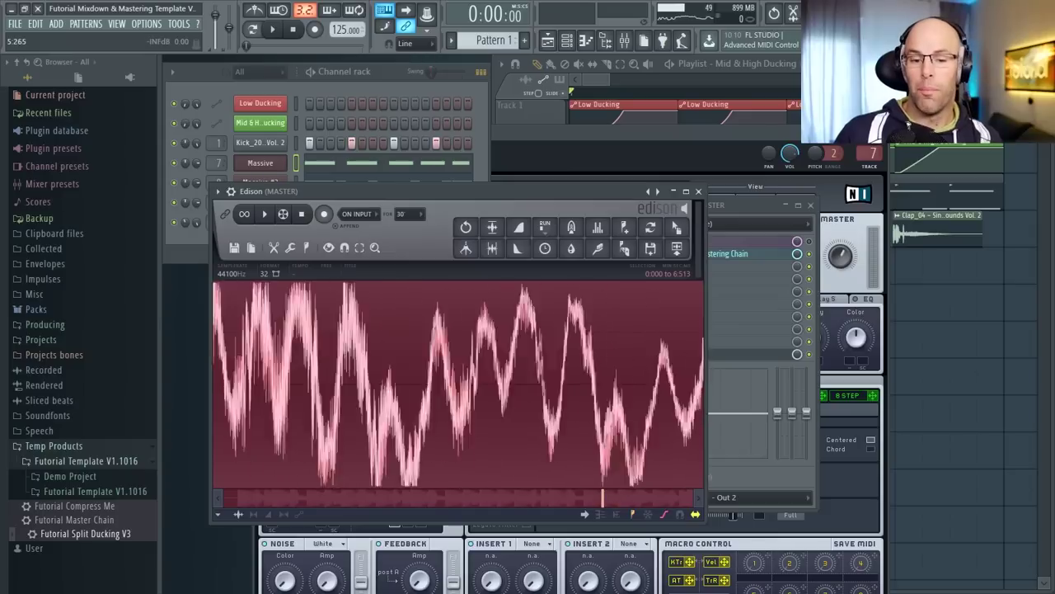
pyautogui.scroll(-8, 528, 383)
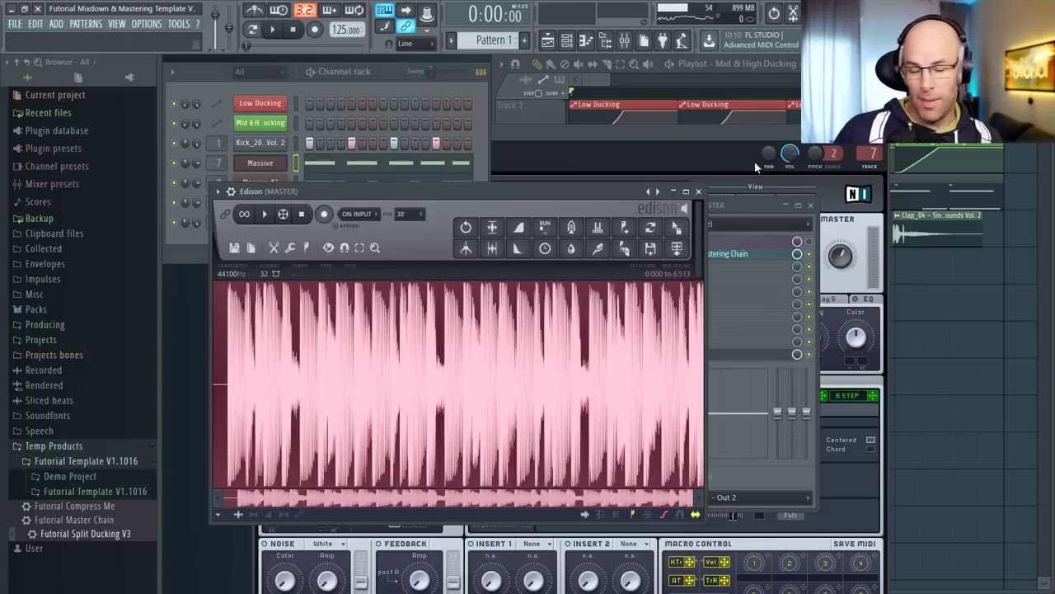
# - Close Edison and lower the Input level of the MASTER track's Dirty Mastering Chain while checking the loop
pyautogui.click(699, 191)
pyautogui.click(720, 254)
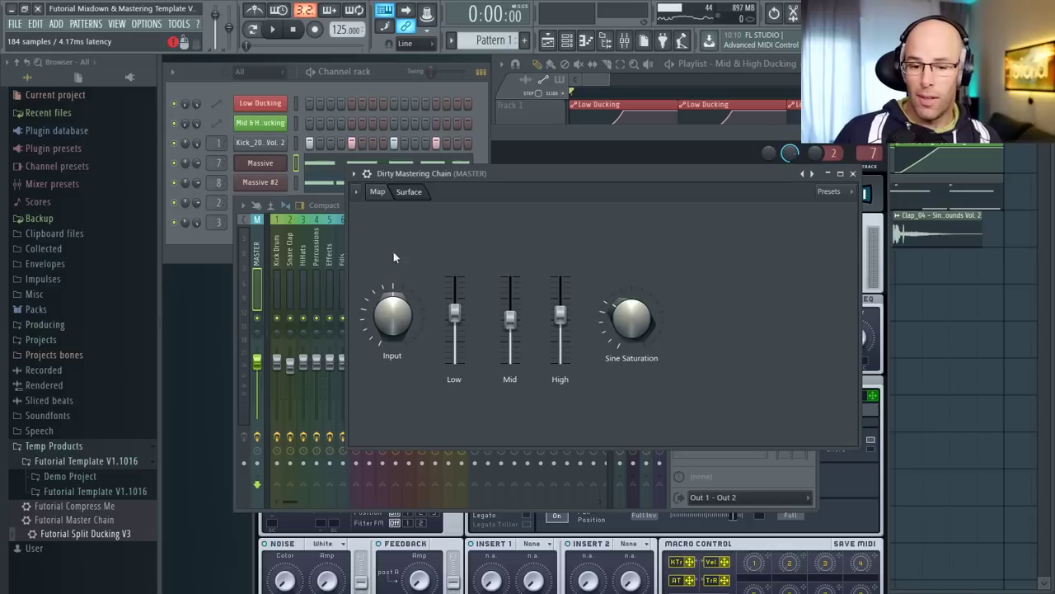
pyautogui.press('space')
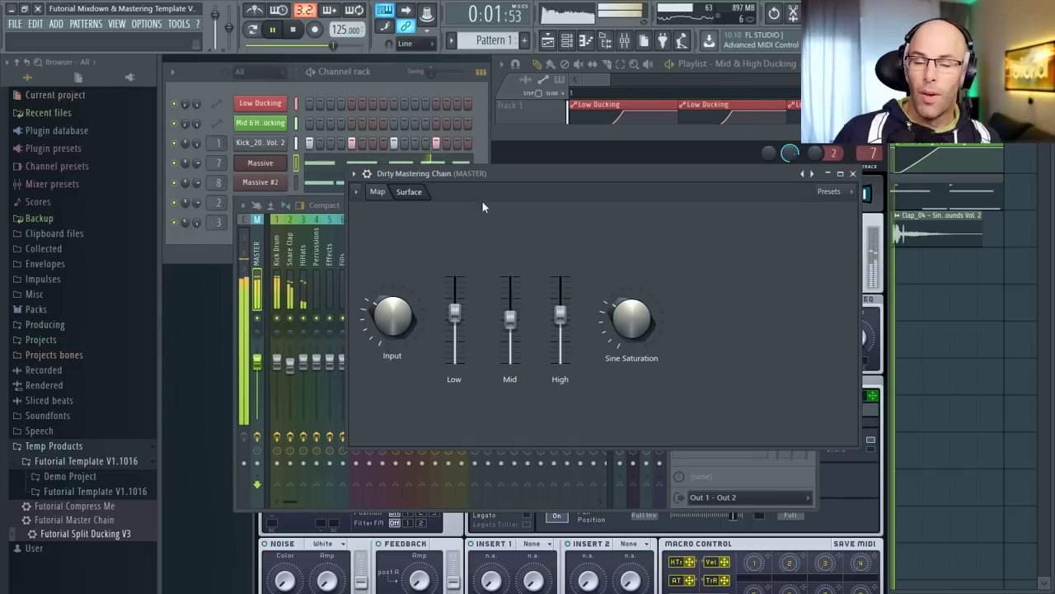
pyautogui.press('space')
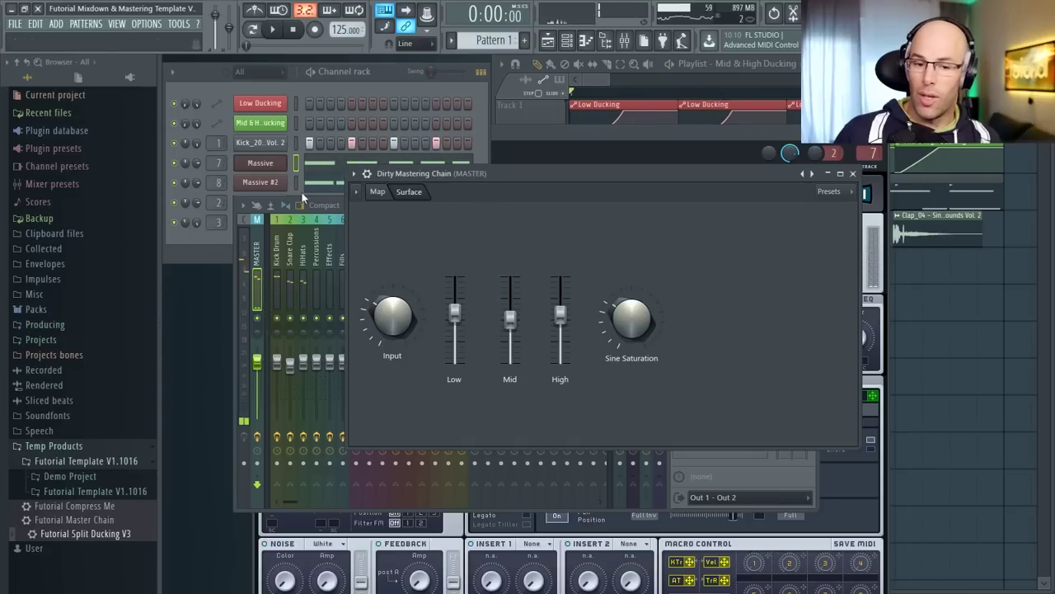
pyautogui.click(852, 174)
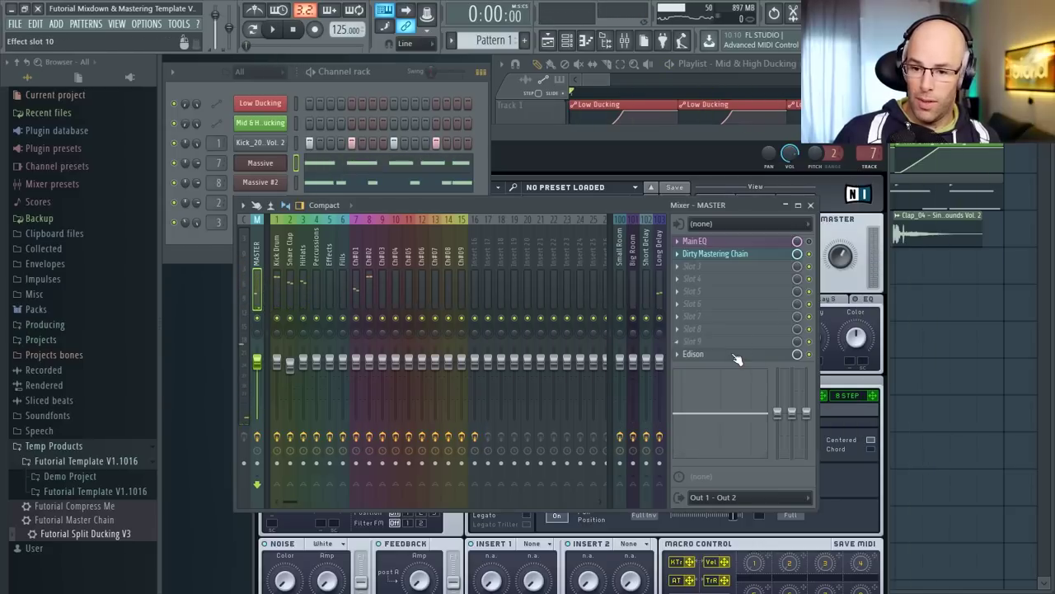
# - Record the loop again in Edison on the MASTER track with the reduced chain input, replacing the earlier take
pyautogui.click(735, 356)
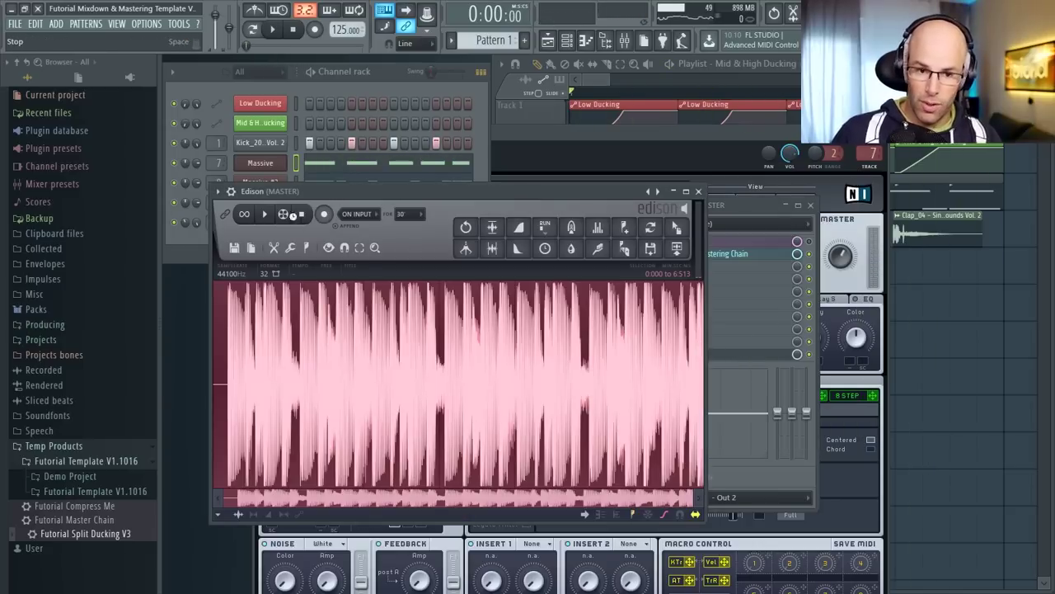
pyautogui.click(326, 214)
pyautogui.press('space')
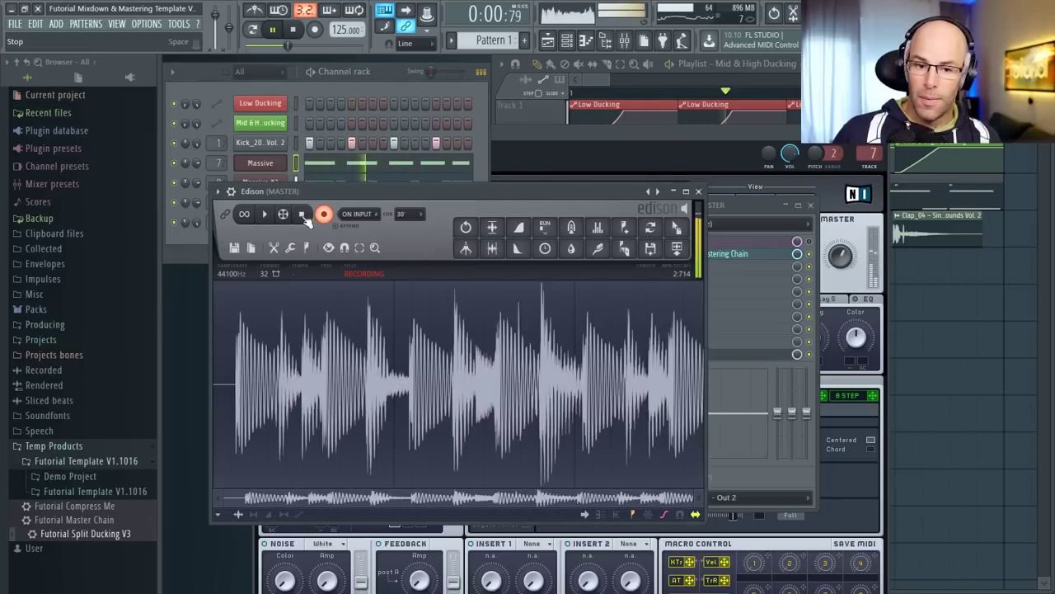
pyautogui.click(302, 215)
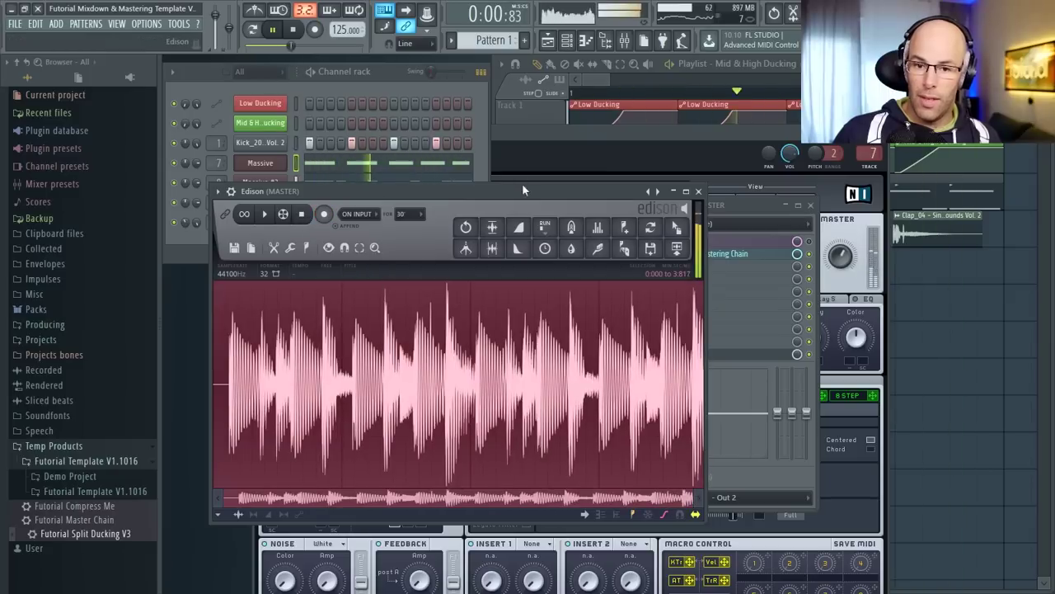
pyautogui.click(436, 114)
pyautogui.press('space')
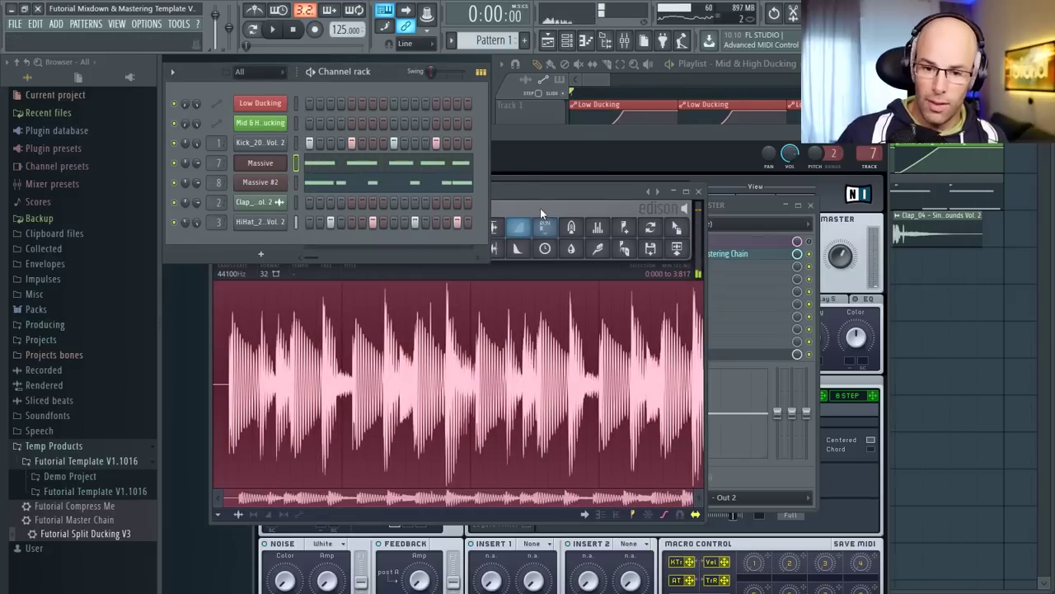
# - Examine the new Edison recording up close and audition the section starting around 1.77 seconds
pyautogui.click(540, 213)
pyautogui.scroll(6, 527, 355)
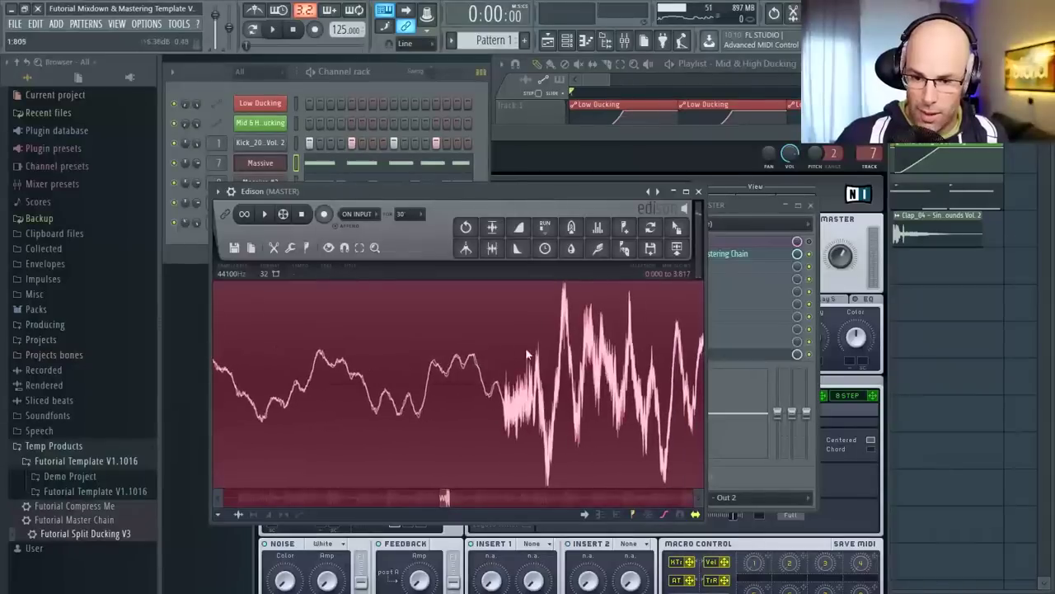
pyautogui.scroll(-5, 412, 356)
pyautogui.click(435, 334)
pyautogui.press('space')
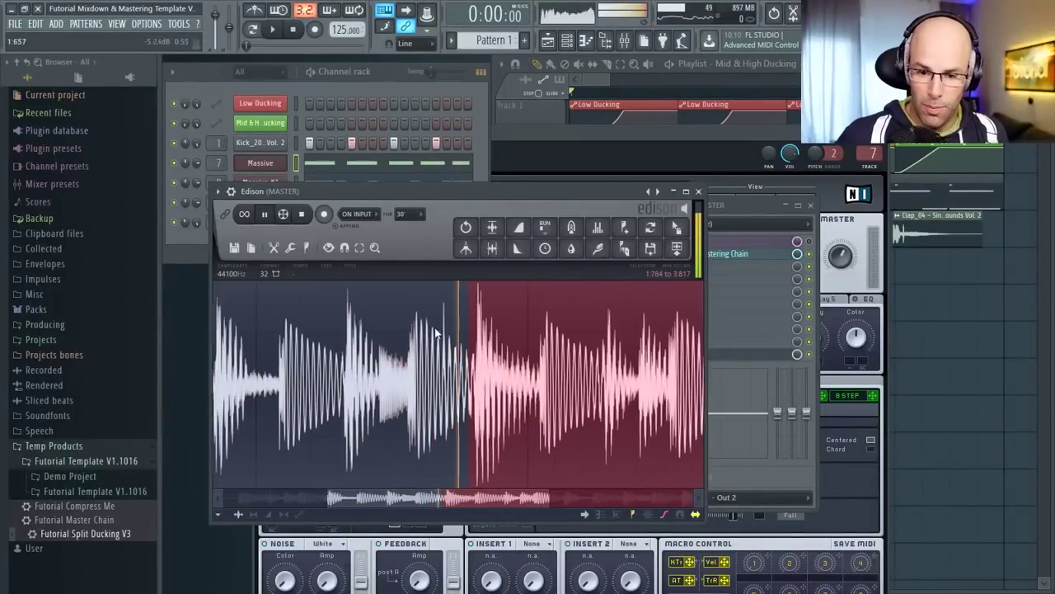
pyautogui.press('space')
pyautogui.moveTo(337, 379); pyautogui.dragTo(331, 380)
pyautogui.press('space')
pyautogui.press('space')
pyautogui.press('space')
pyautogui.press('space')
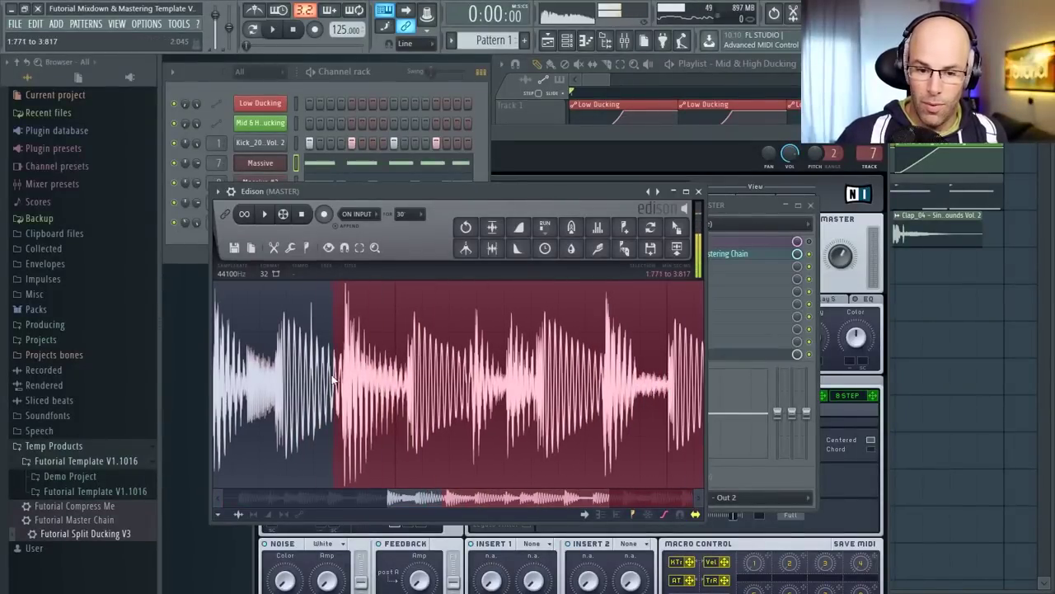
# - Play the recording from its start, delete the whole take from Edison and close the editor
pyautogui.scroll(-4, 445, 347)
pyautogui.click(312, 345)
pyautogui.press('space')
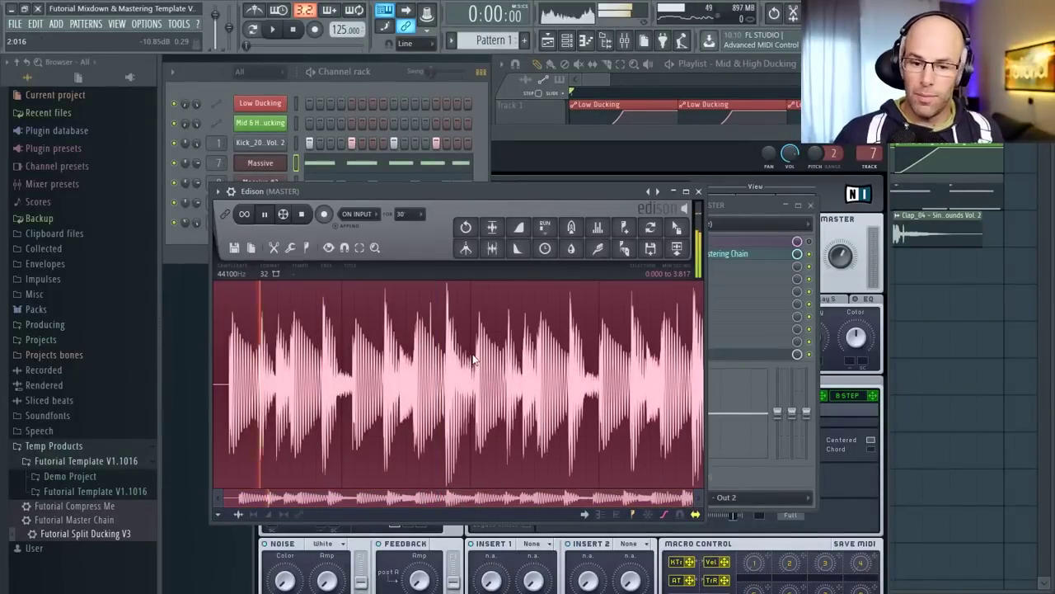
pyautogui.press('Delete')
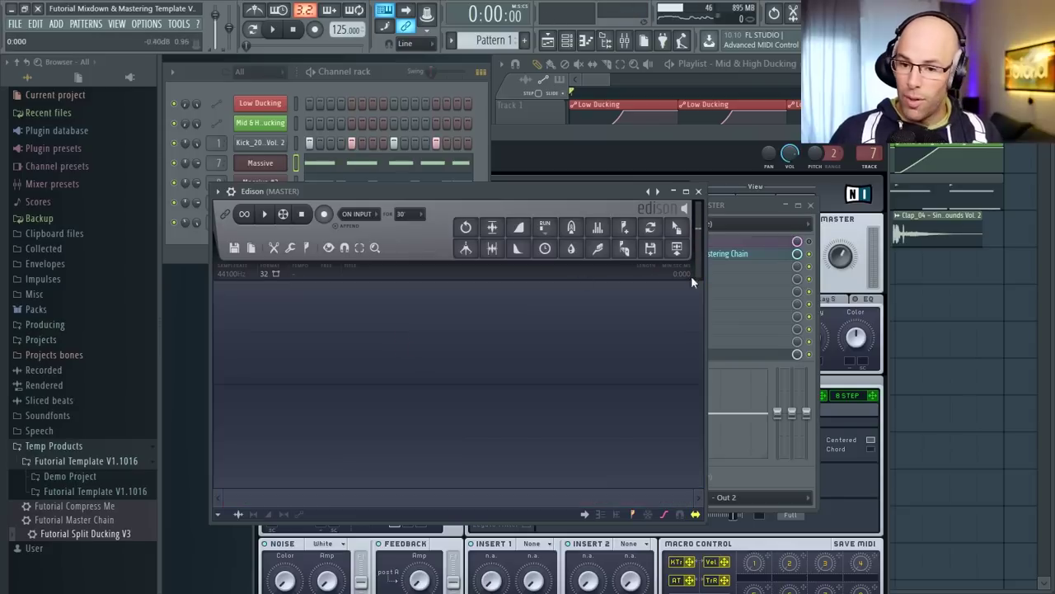
pyautogui.click(696, 190)
# - View the Dirty Mastering Chain's Map, return to its Surface controls and raise the Input level while playing the loop
pyautogui.click(725, 253)
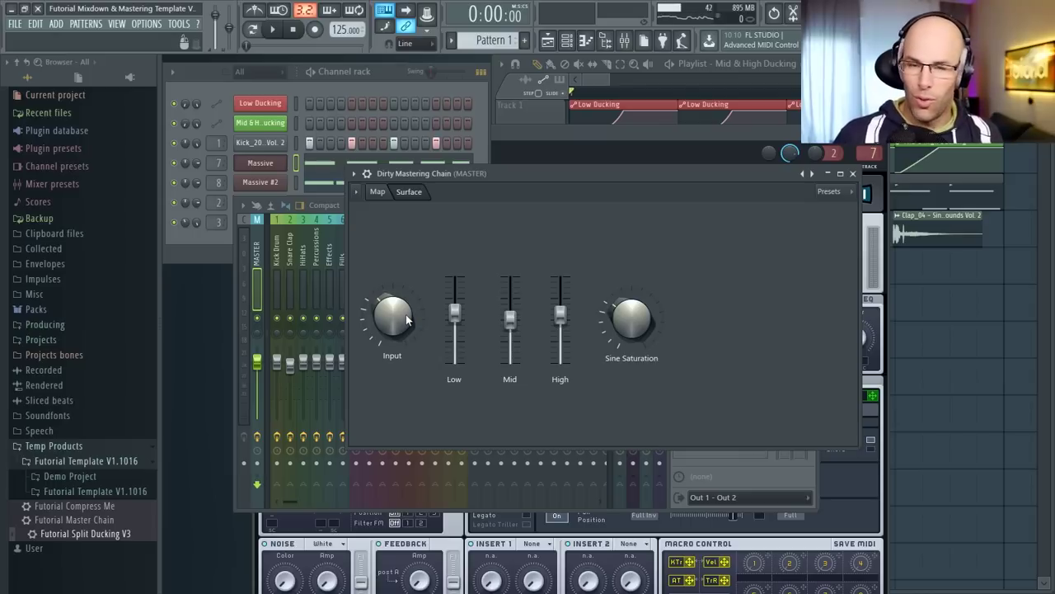
pyautogui.click(378, 191)
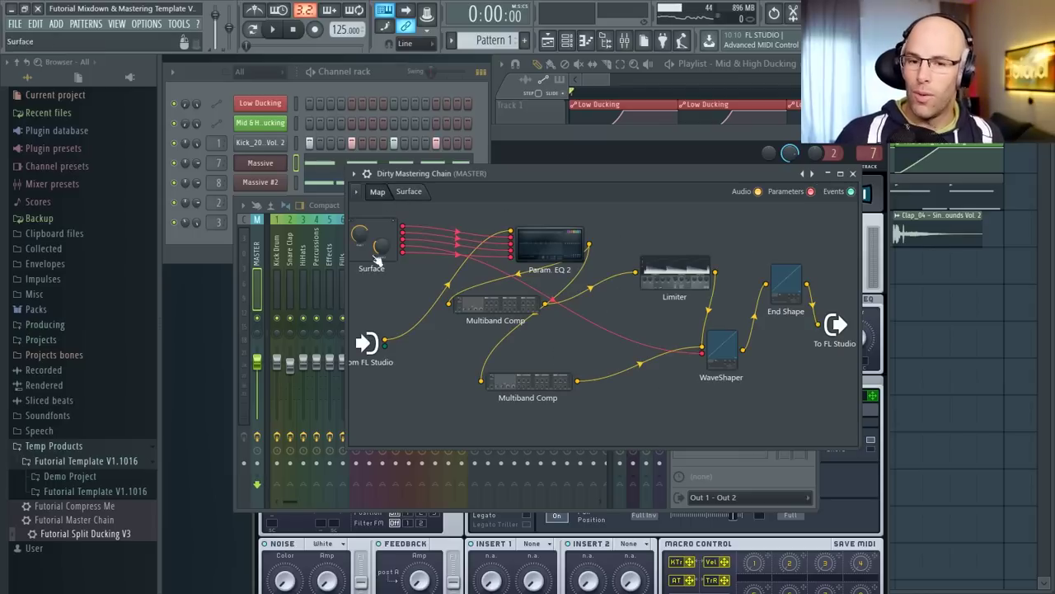
pyautogui.click(407, 192)
pyautogui.press('space')
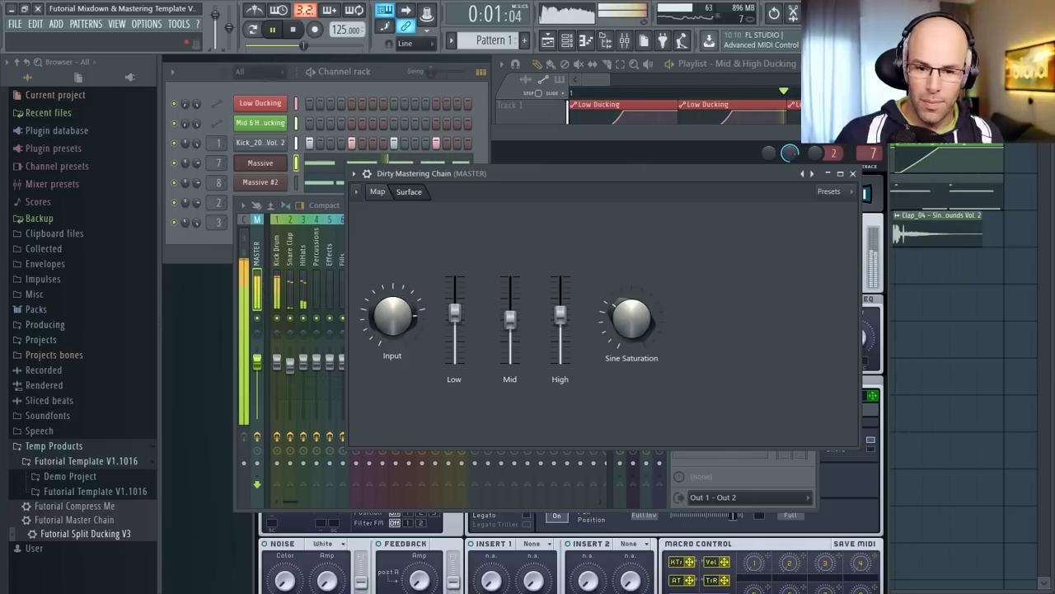
pyautogui.press('space')
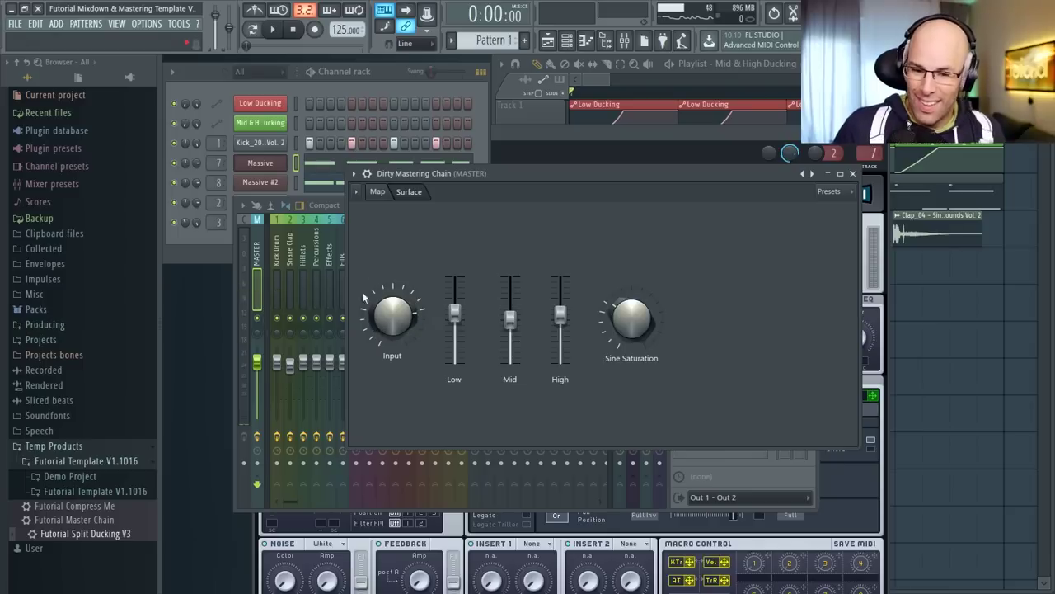
pyautogui.press('space')
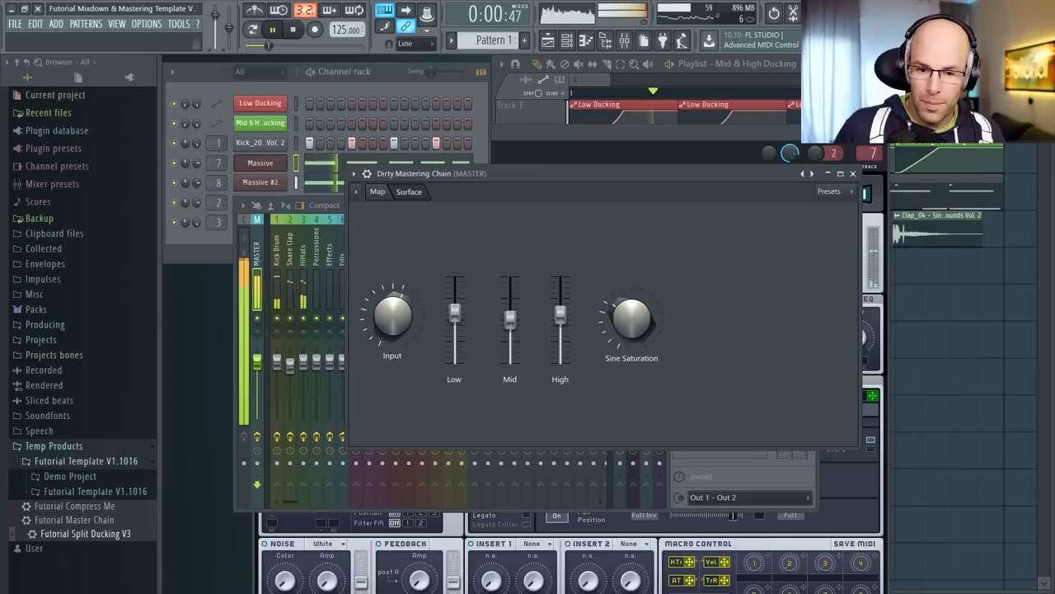
# - Audition the loop once more through the Dirty Mastering Chain, stop playback and close the plugin and mixer windows
pyautogui.press('space')
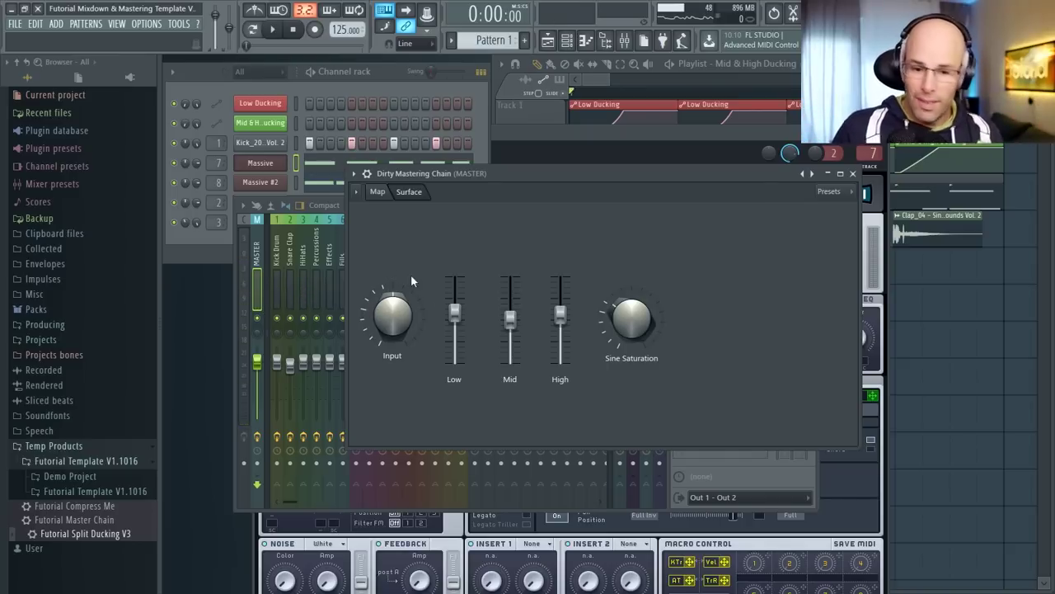
pyautogui.press('space')
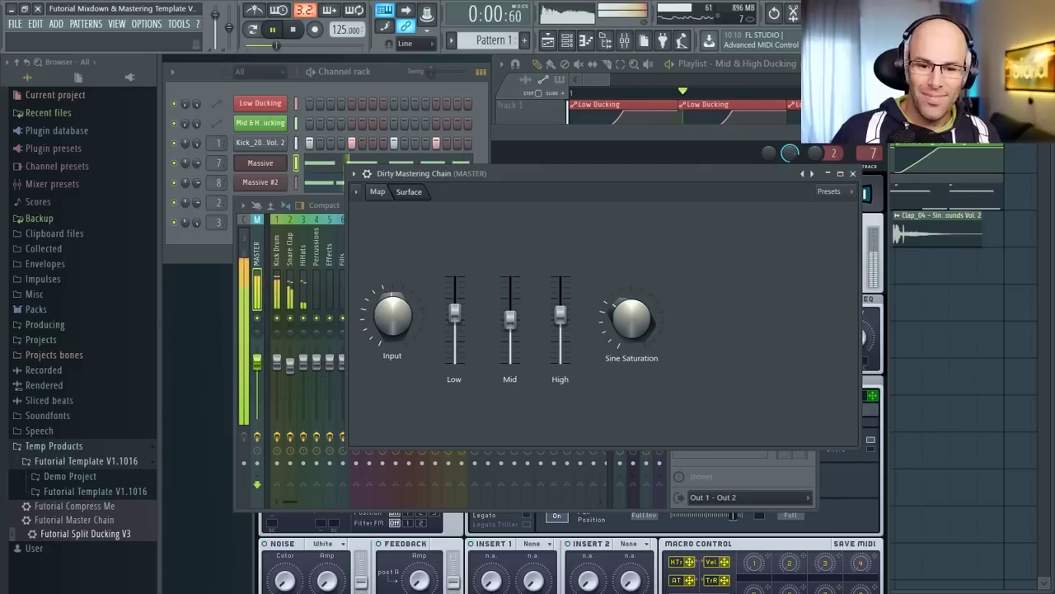
pyautogui.press('space')
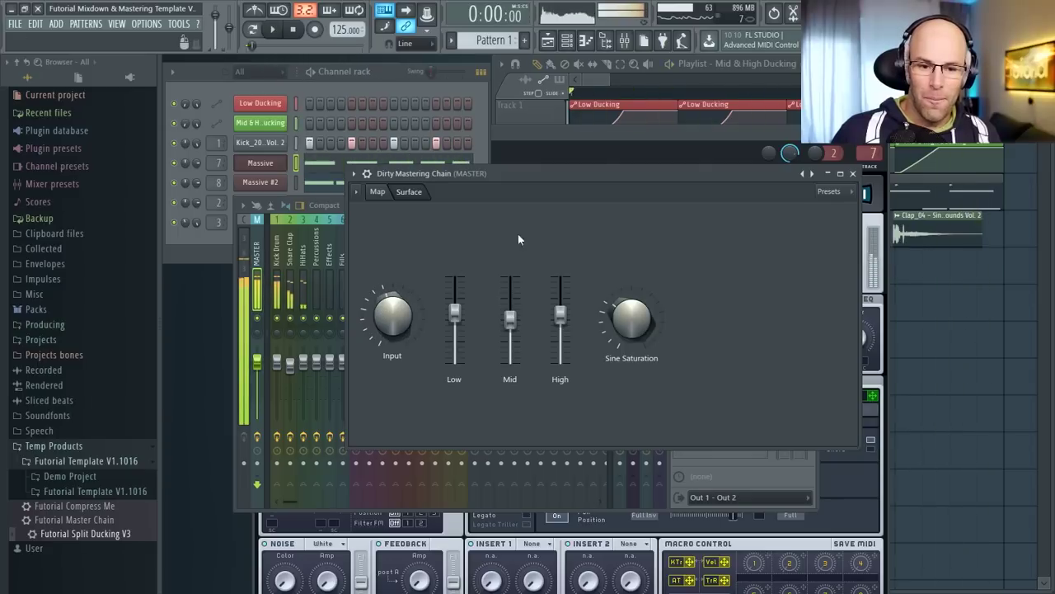
pyautogui.click(853, 173)
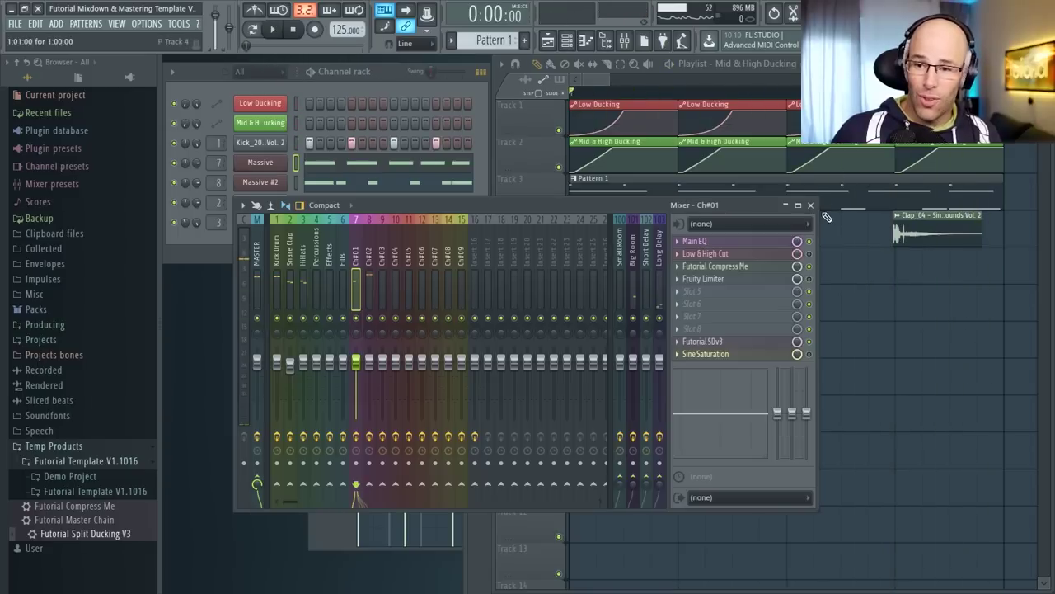
pyautogui.click(812, 205)
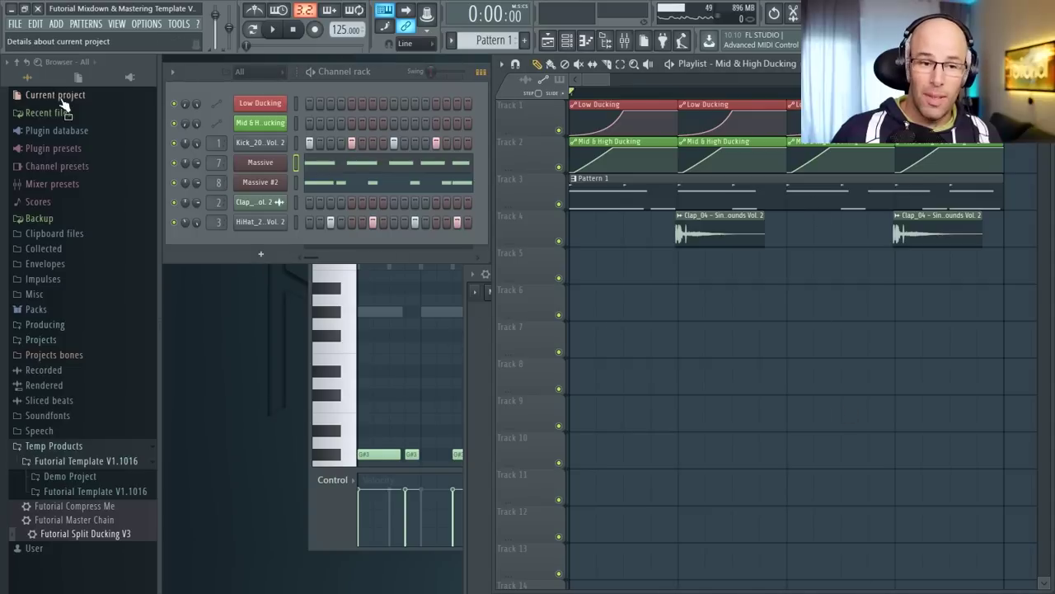
# - View the list of templates for starting a new project, including Futorial Template V1.1016, and dismiss it without choosing one
pyautogui.click(15, 23)
pyautogui.moveTo(49, 50)
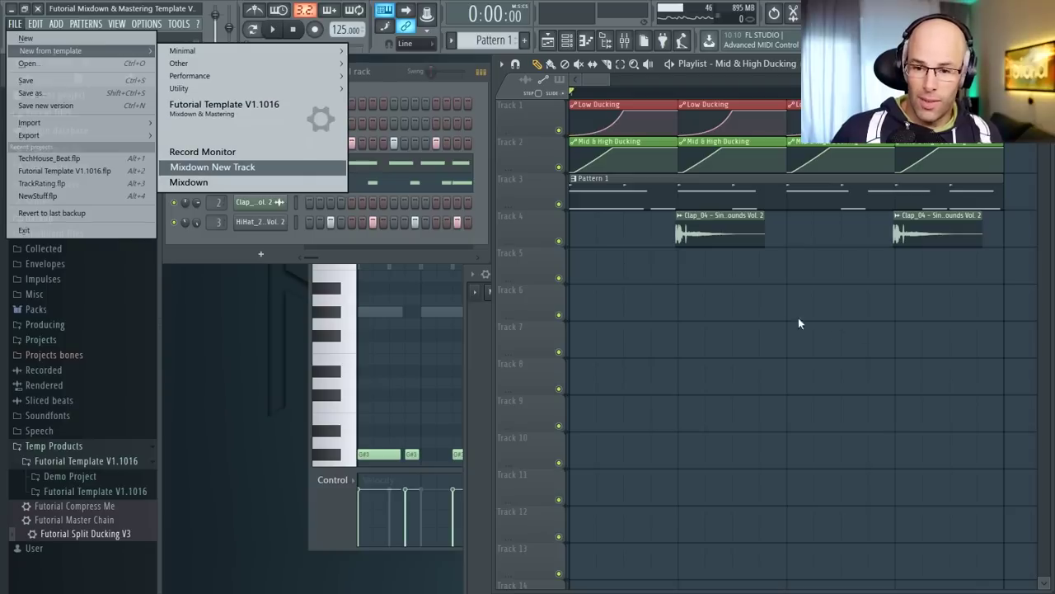
pyautogui.click(827, 366)
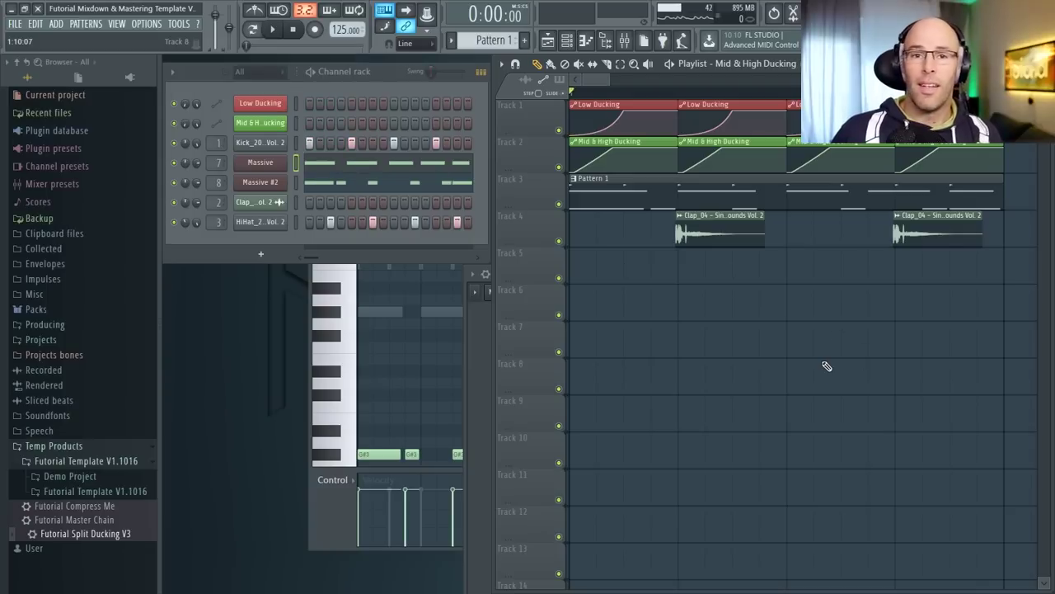
# - Close the piano roll and the window remaining behind the playlist, and zoom the playlist out horizontally
pyautogui.click(334, 519)
pyautogui.click(836, 130)
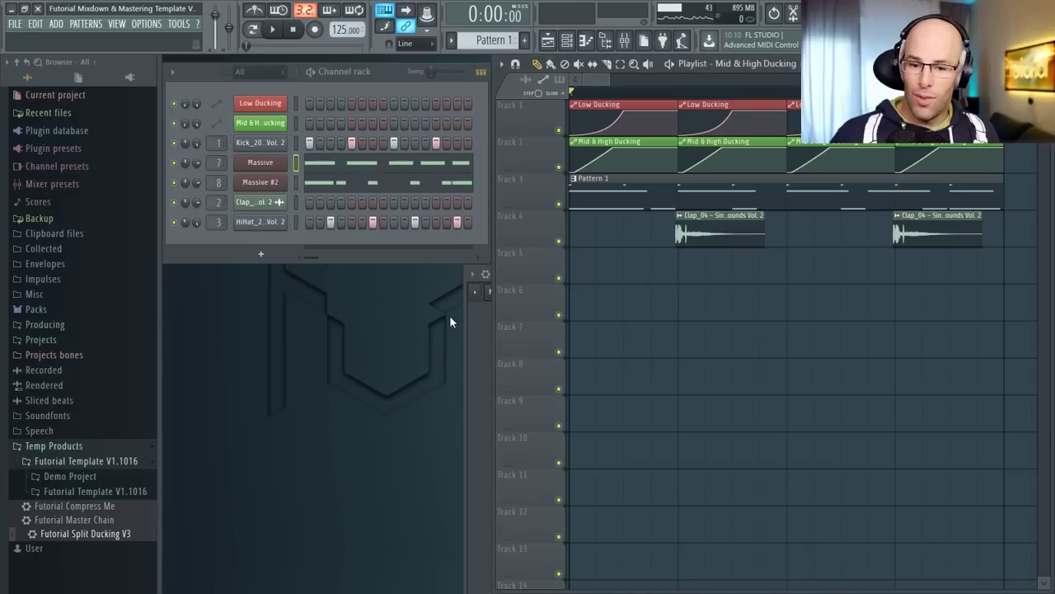
pyautogui.click(466, 322)
pyautogui.click(858, 274)
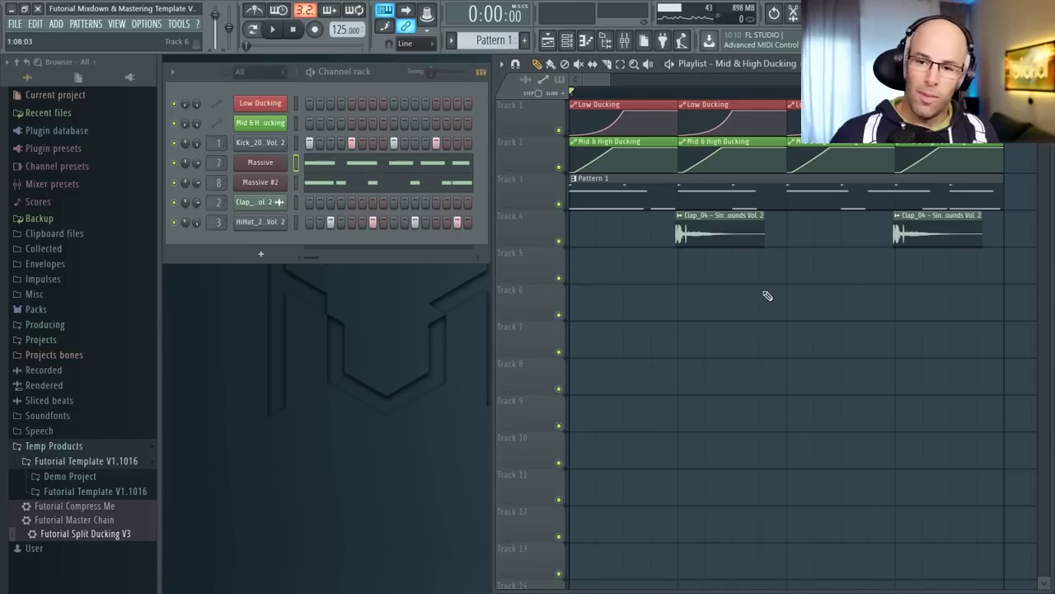
pyautogui.scroll(-4, 767, 295)
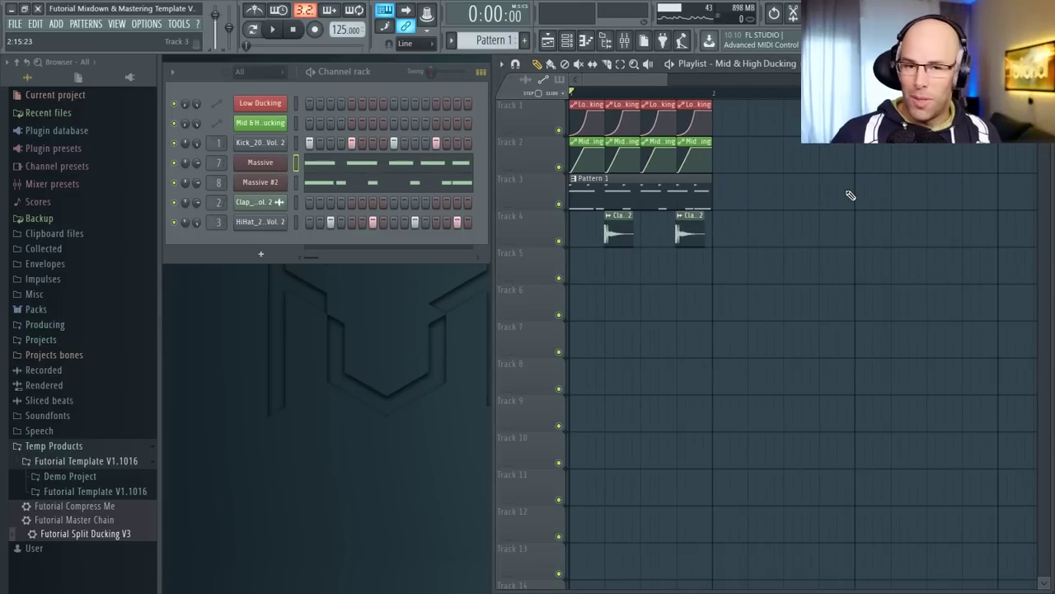